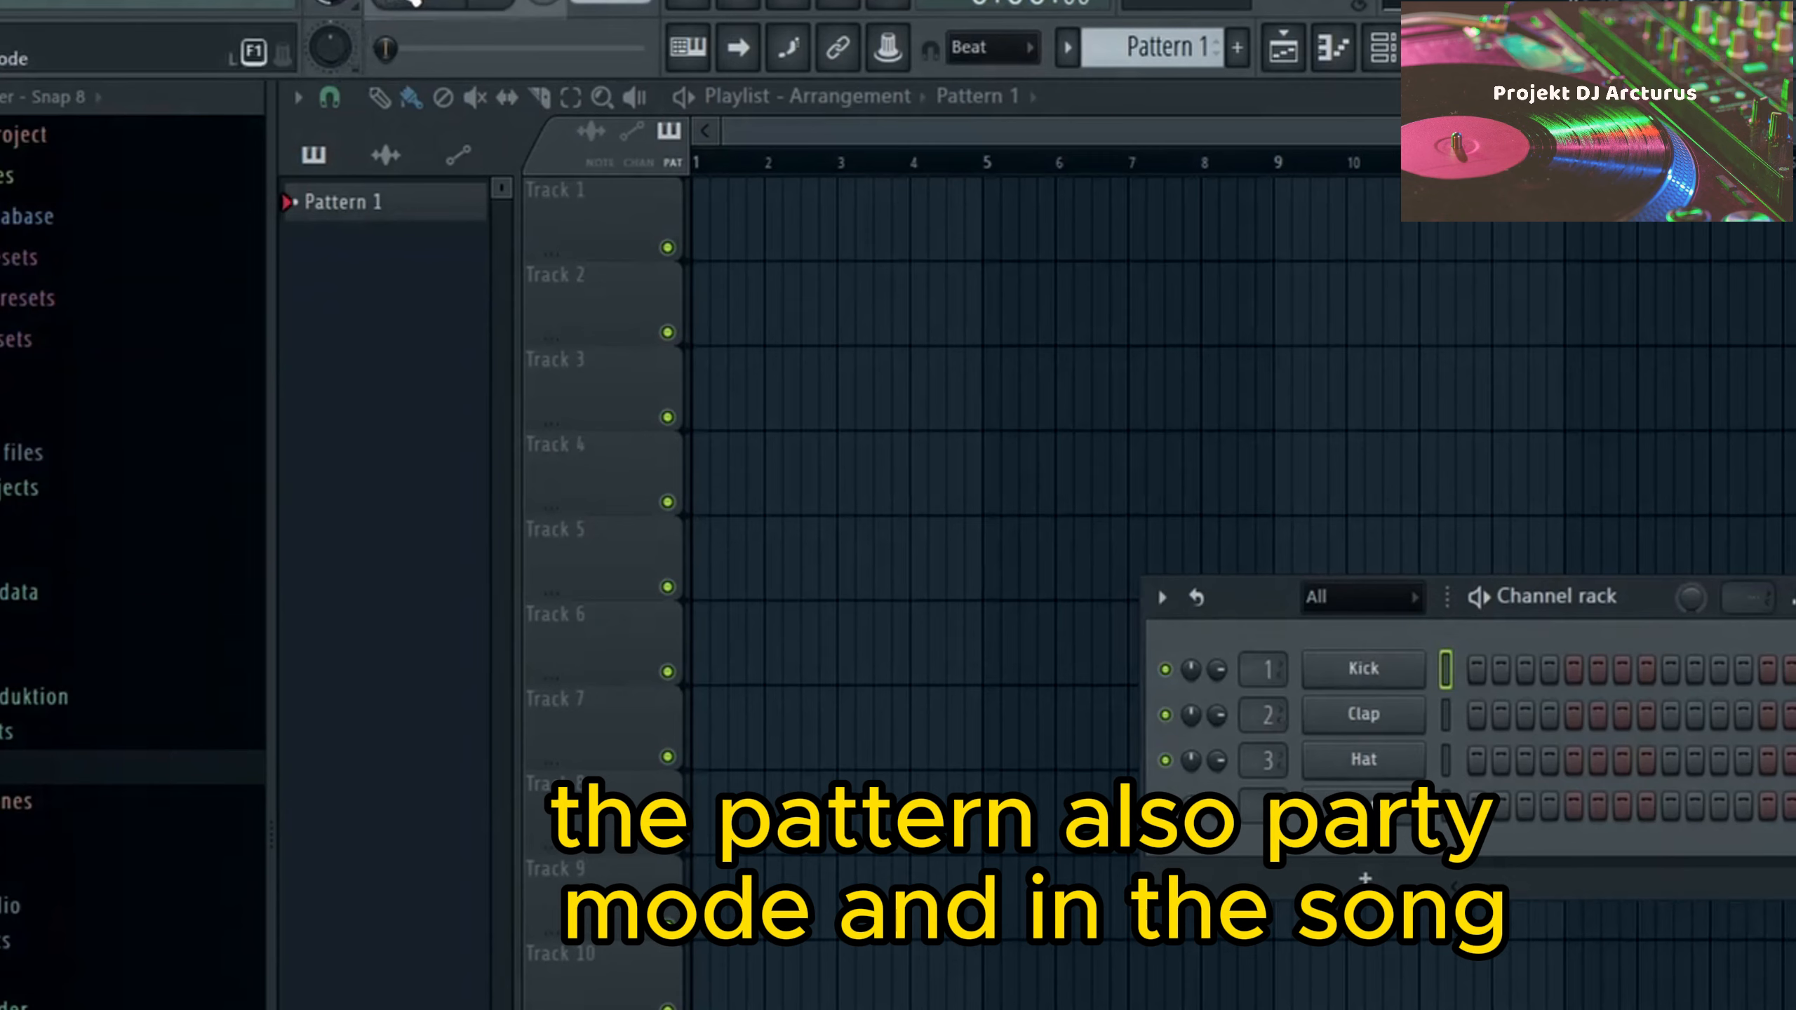
- Switch playback to song mode and back to pattern mode
{"action": "left_click", "coordinate": [414, 3]}
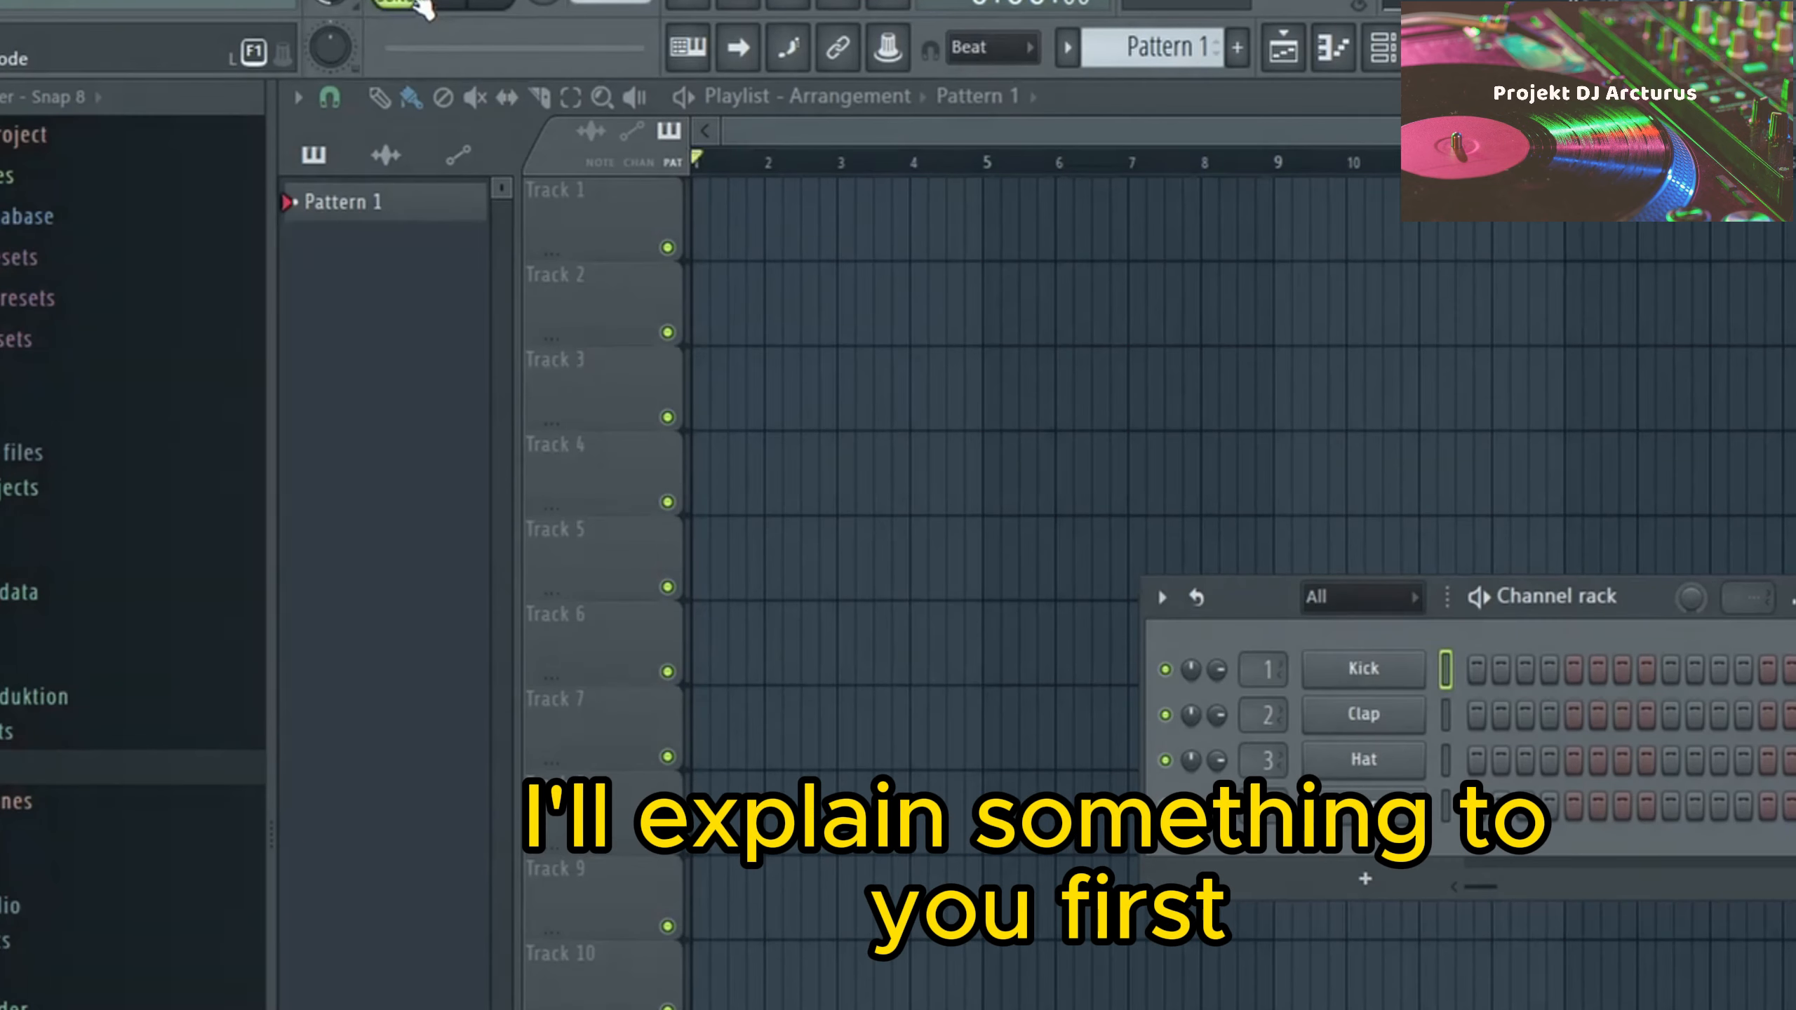
{"action": "left_click", "coordinate": [420, 2]}
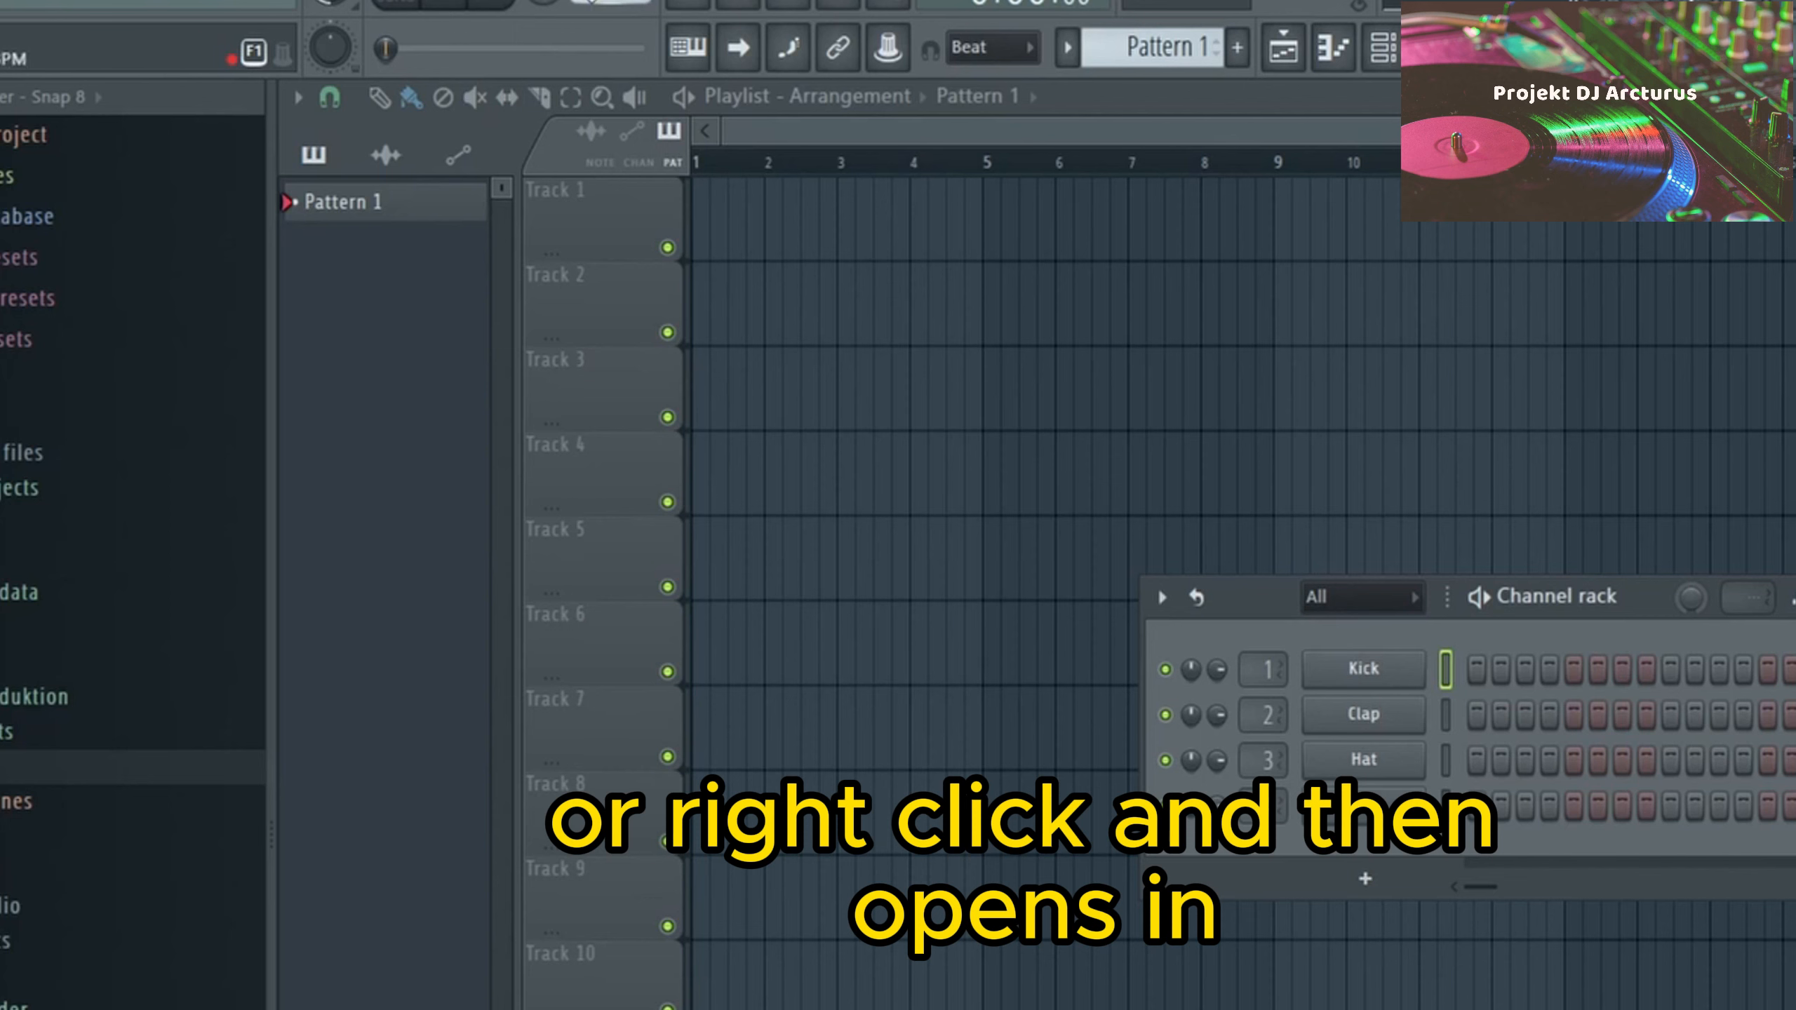
- Set the project tempo to 130 BPM and the time display to Bar : Beat/Step : Tick
{"action": "right_click", "coordinate": [597, 6]}
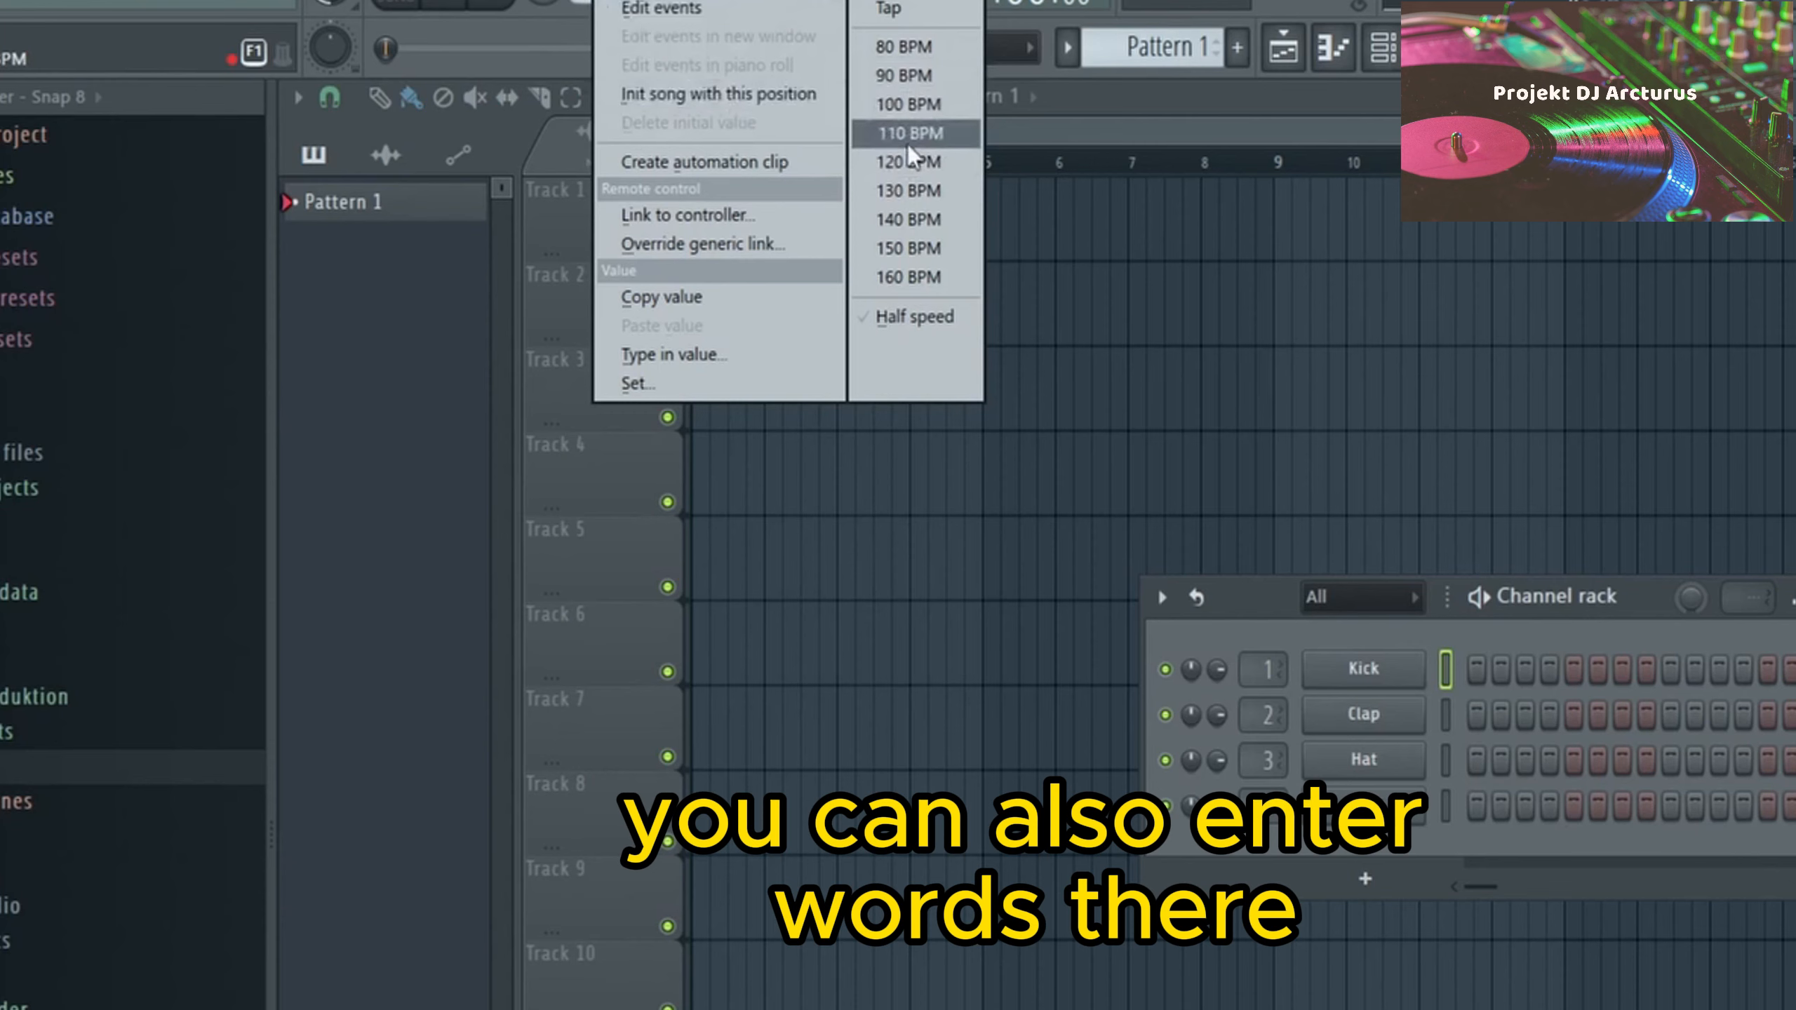
{"action": "left_click", "coordinate": [934, 191]}
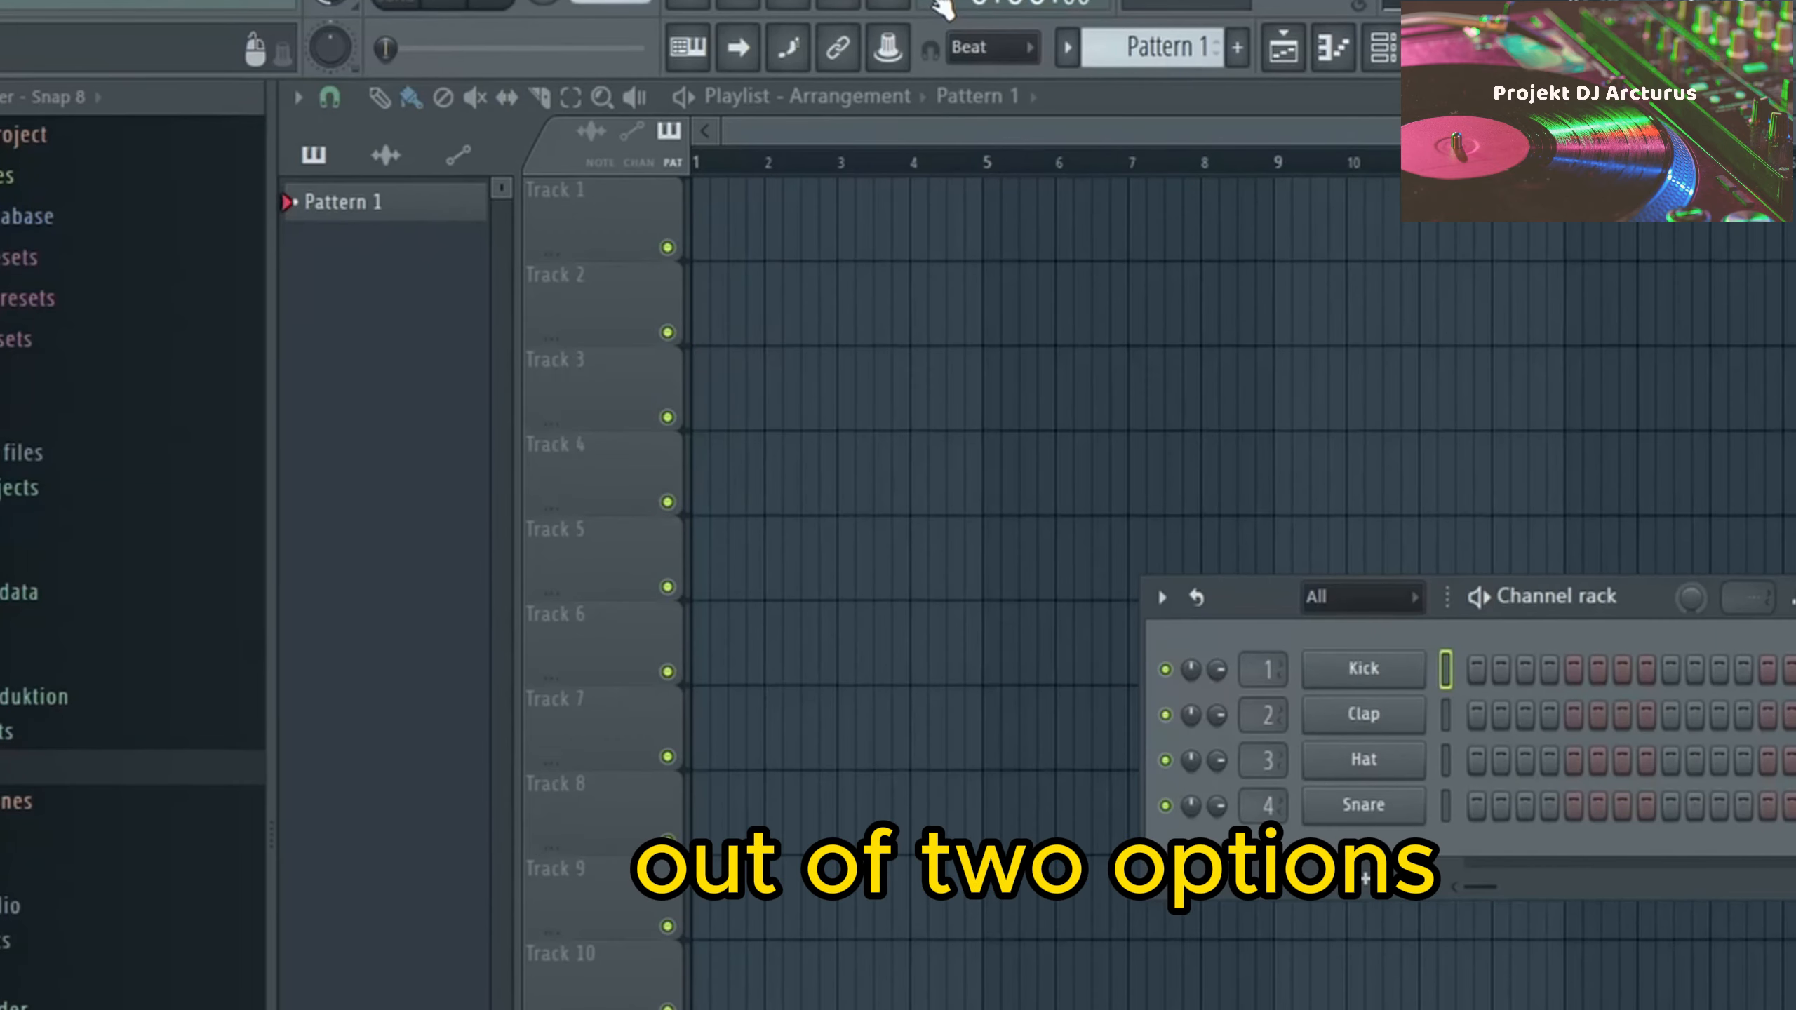
{"action": "right_click", "coordinate": [942, 9]}
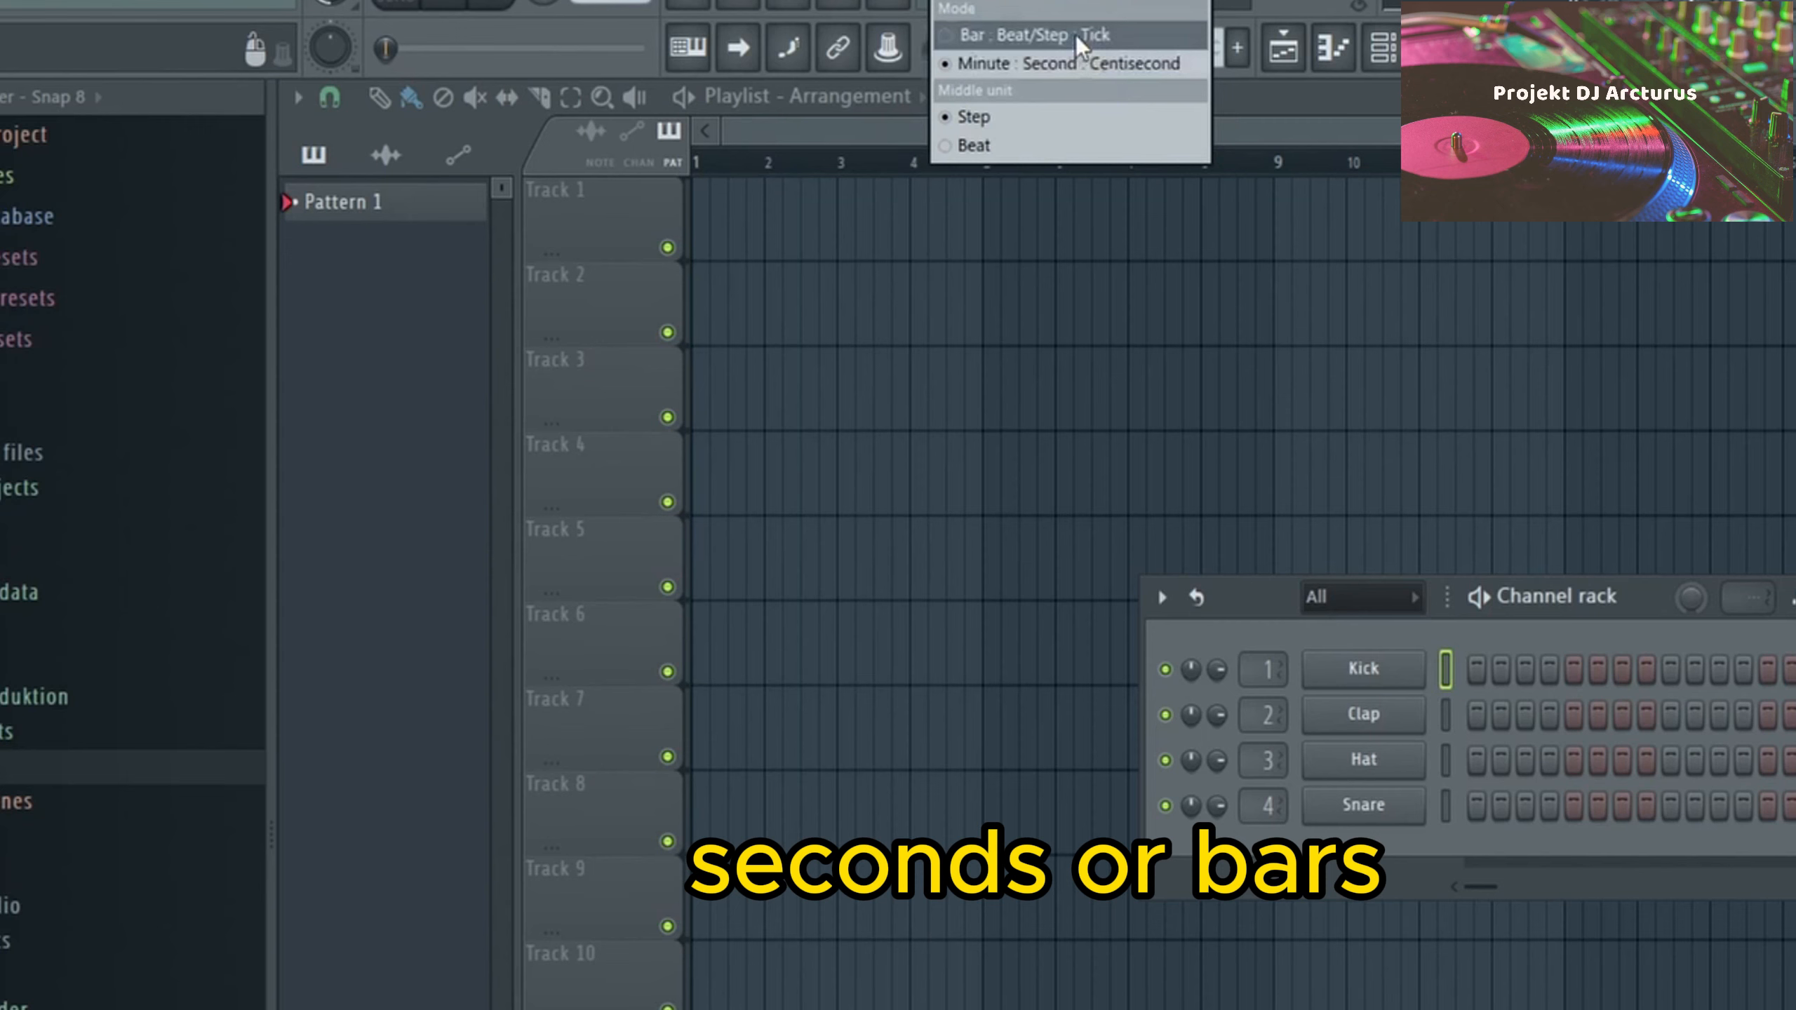
{"action": "left_click", "coordinate": [1075, 34]}
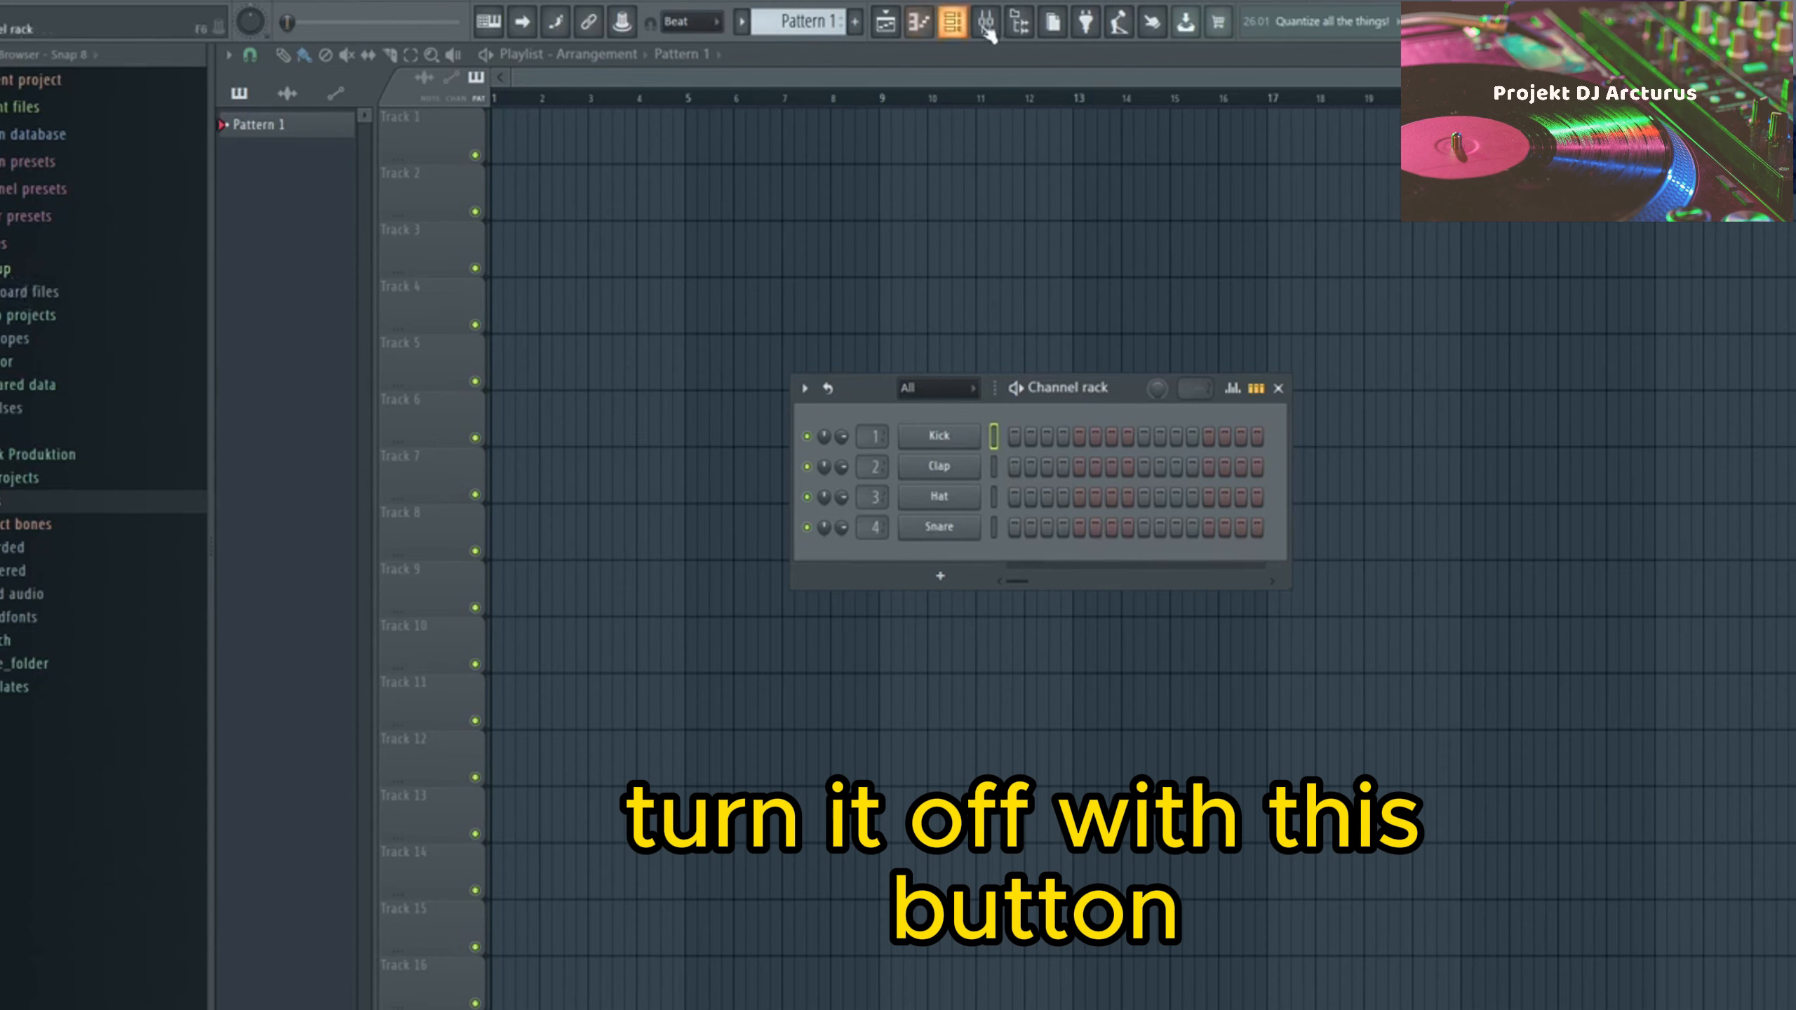
- Hide and reshow the browser, and bring up the mixer
{"action": "left_click", "coordinate": [1022, 28]}
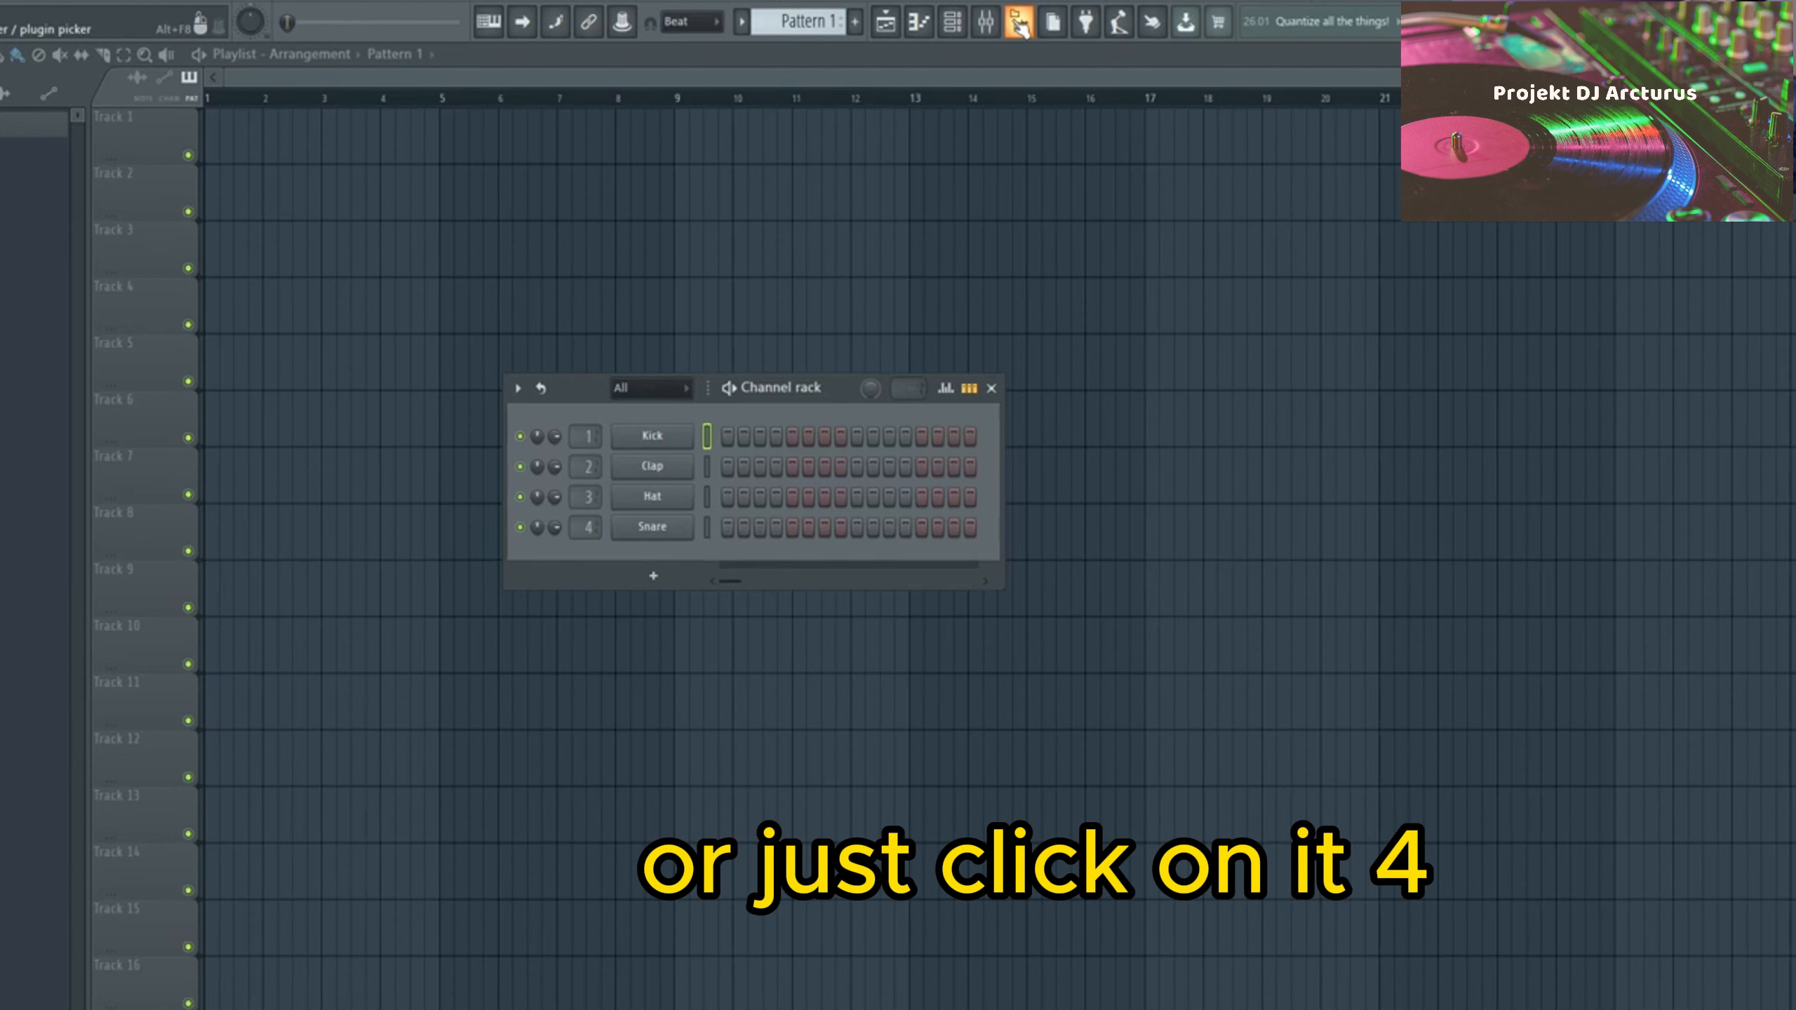
{"action": "left_click", "coordinate": [1022, 28]}
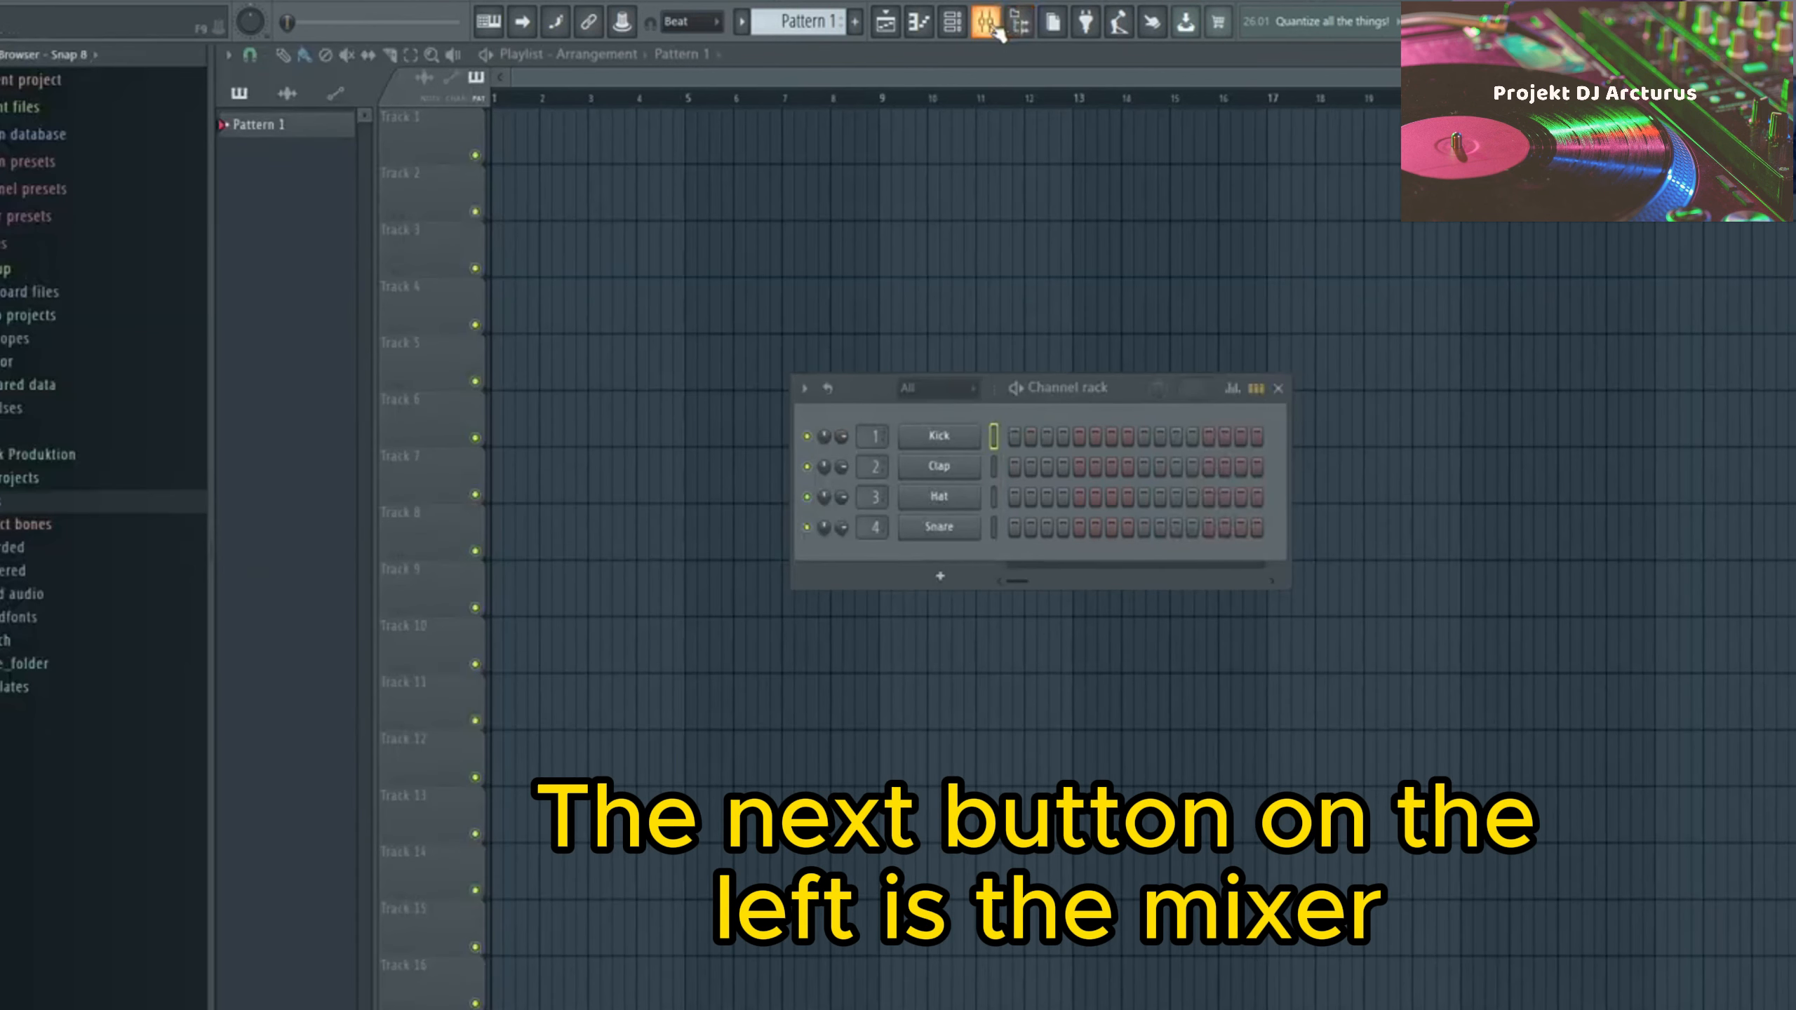
{"action": "left_click", "coordinate": [990, 27]}
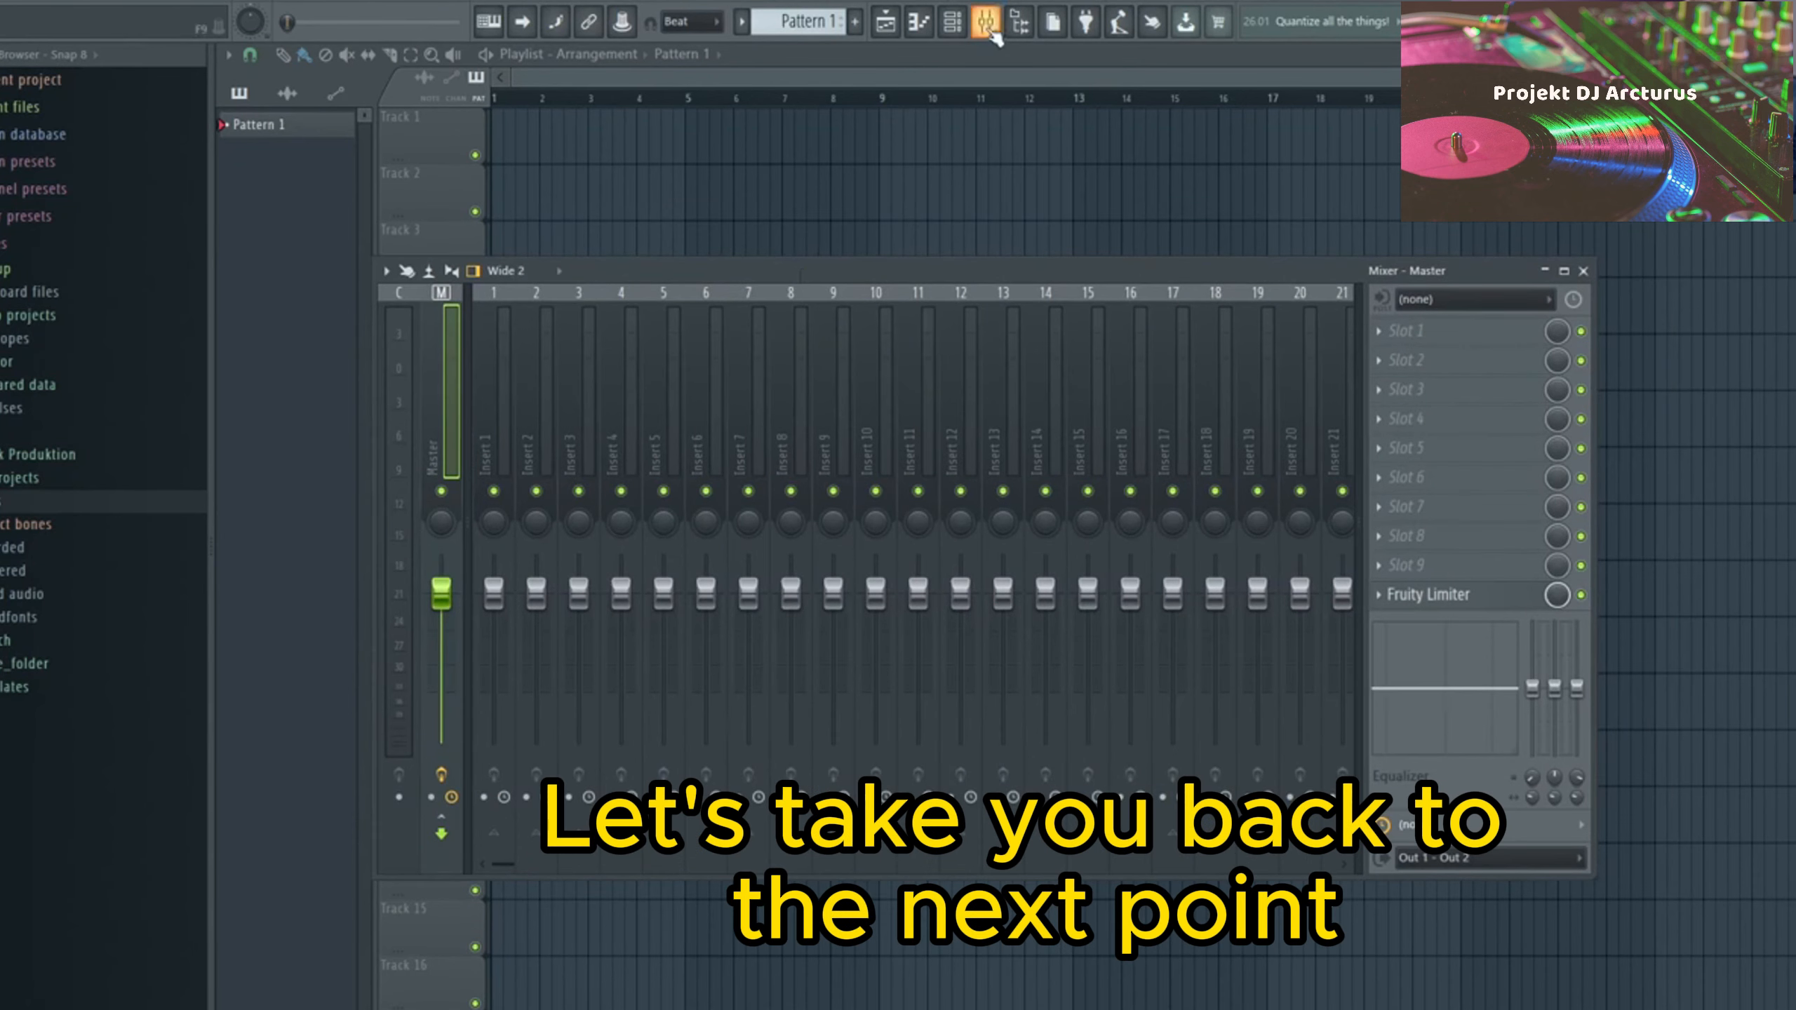
- Show the channel rack, shift it slightly over the playlist, and toggle its visibility off and on
{"action": "left_click", "coordinate": [955, 24]}
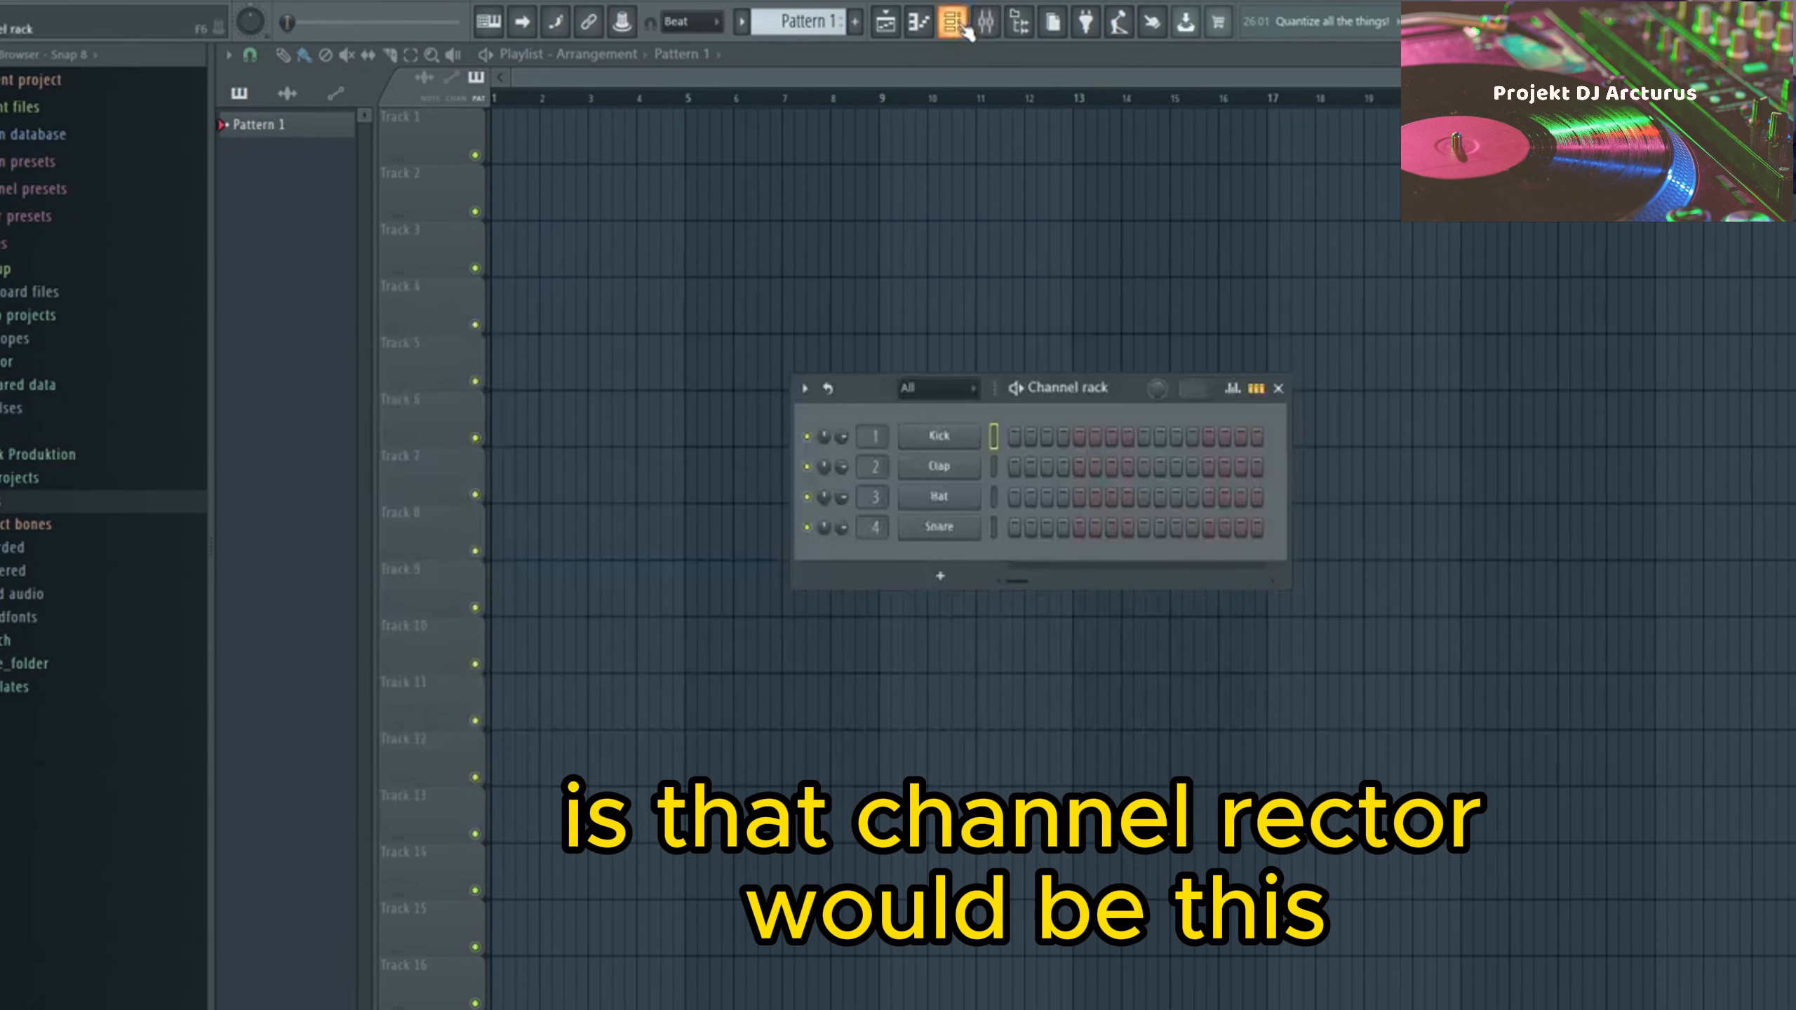
{"action": "left_click_drag", "start_coordinate": [1029, 391], "coordinate": [989, 393]}
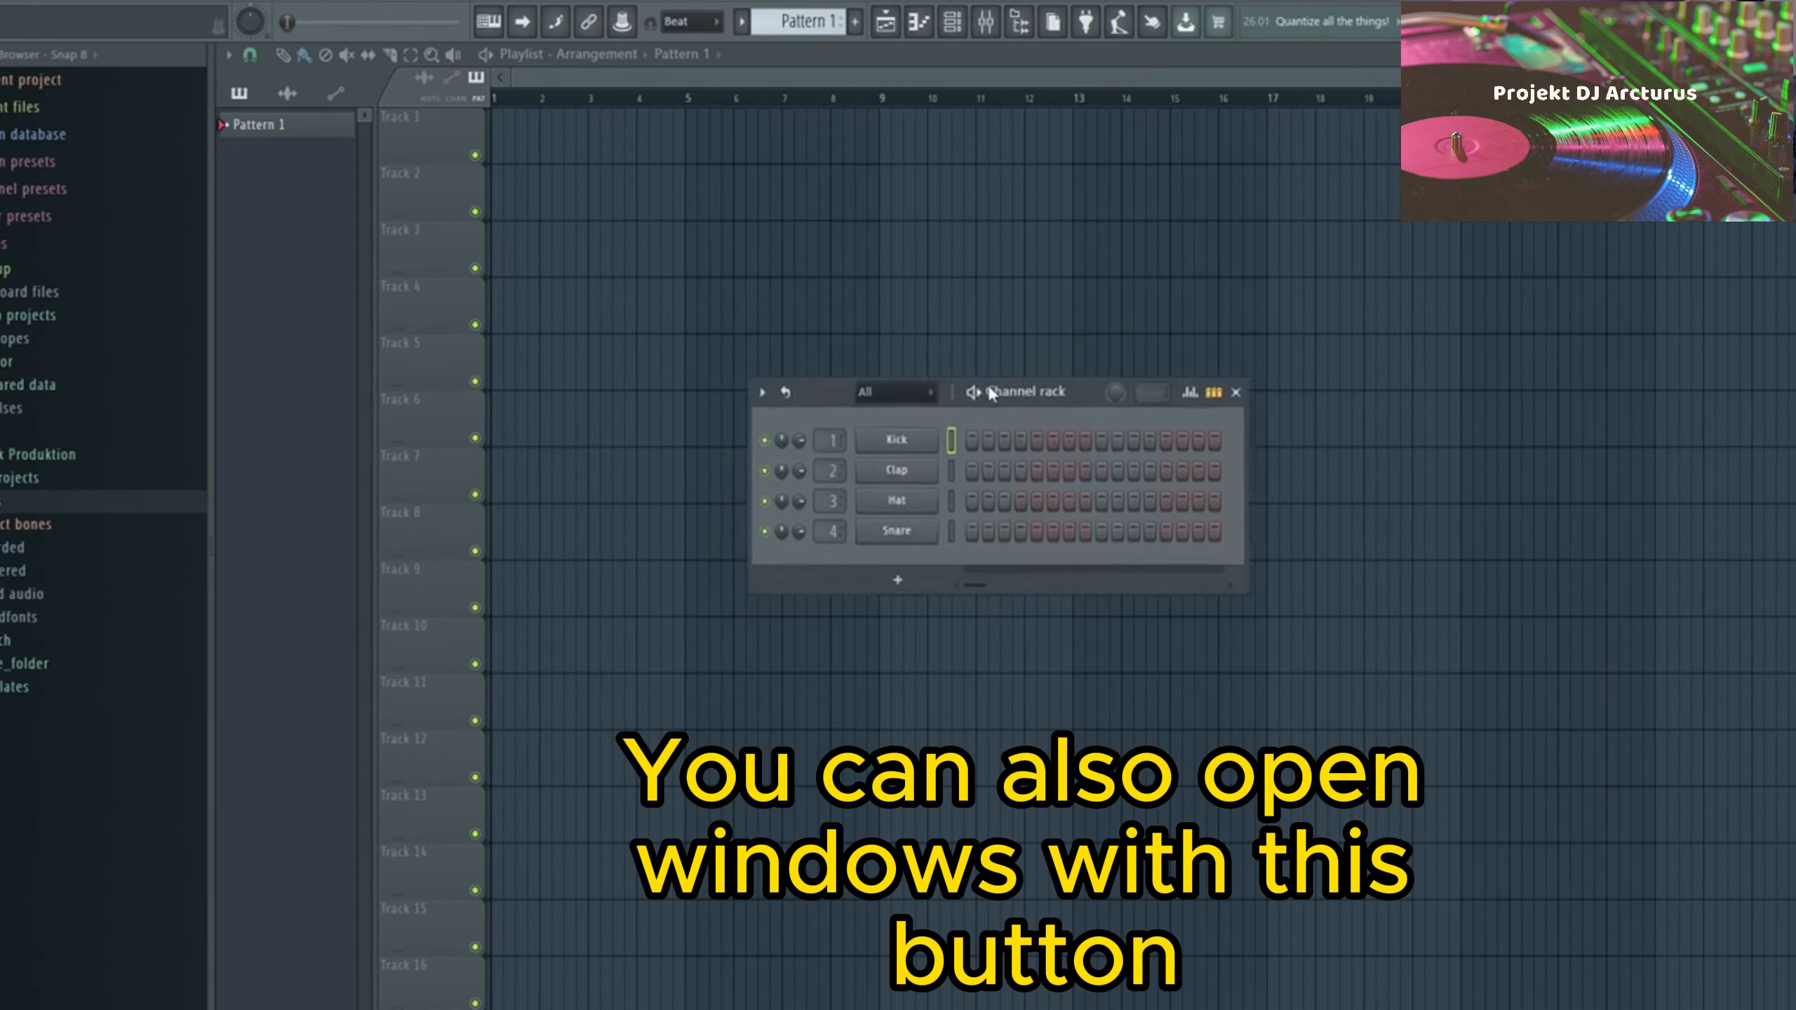
{"action": "left_click", "coordinate": [954, 23]}
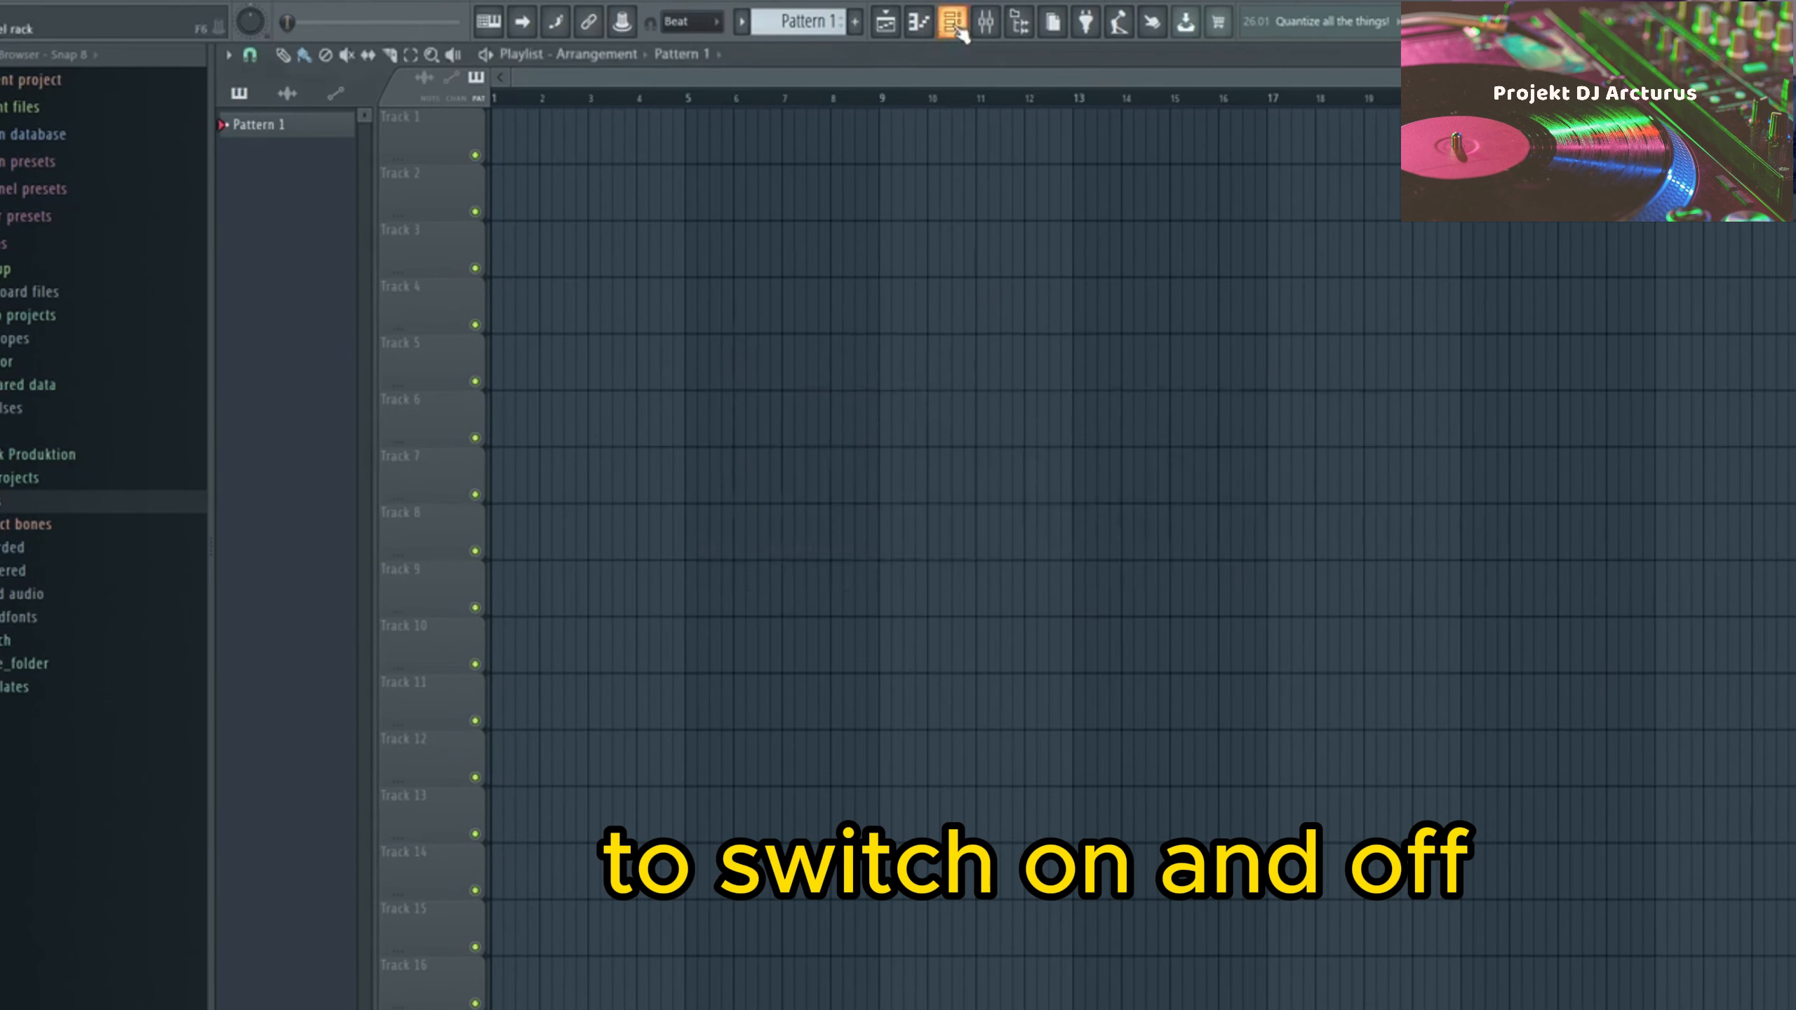
{"action": "left_click", "coordinate": [954, 22]}
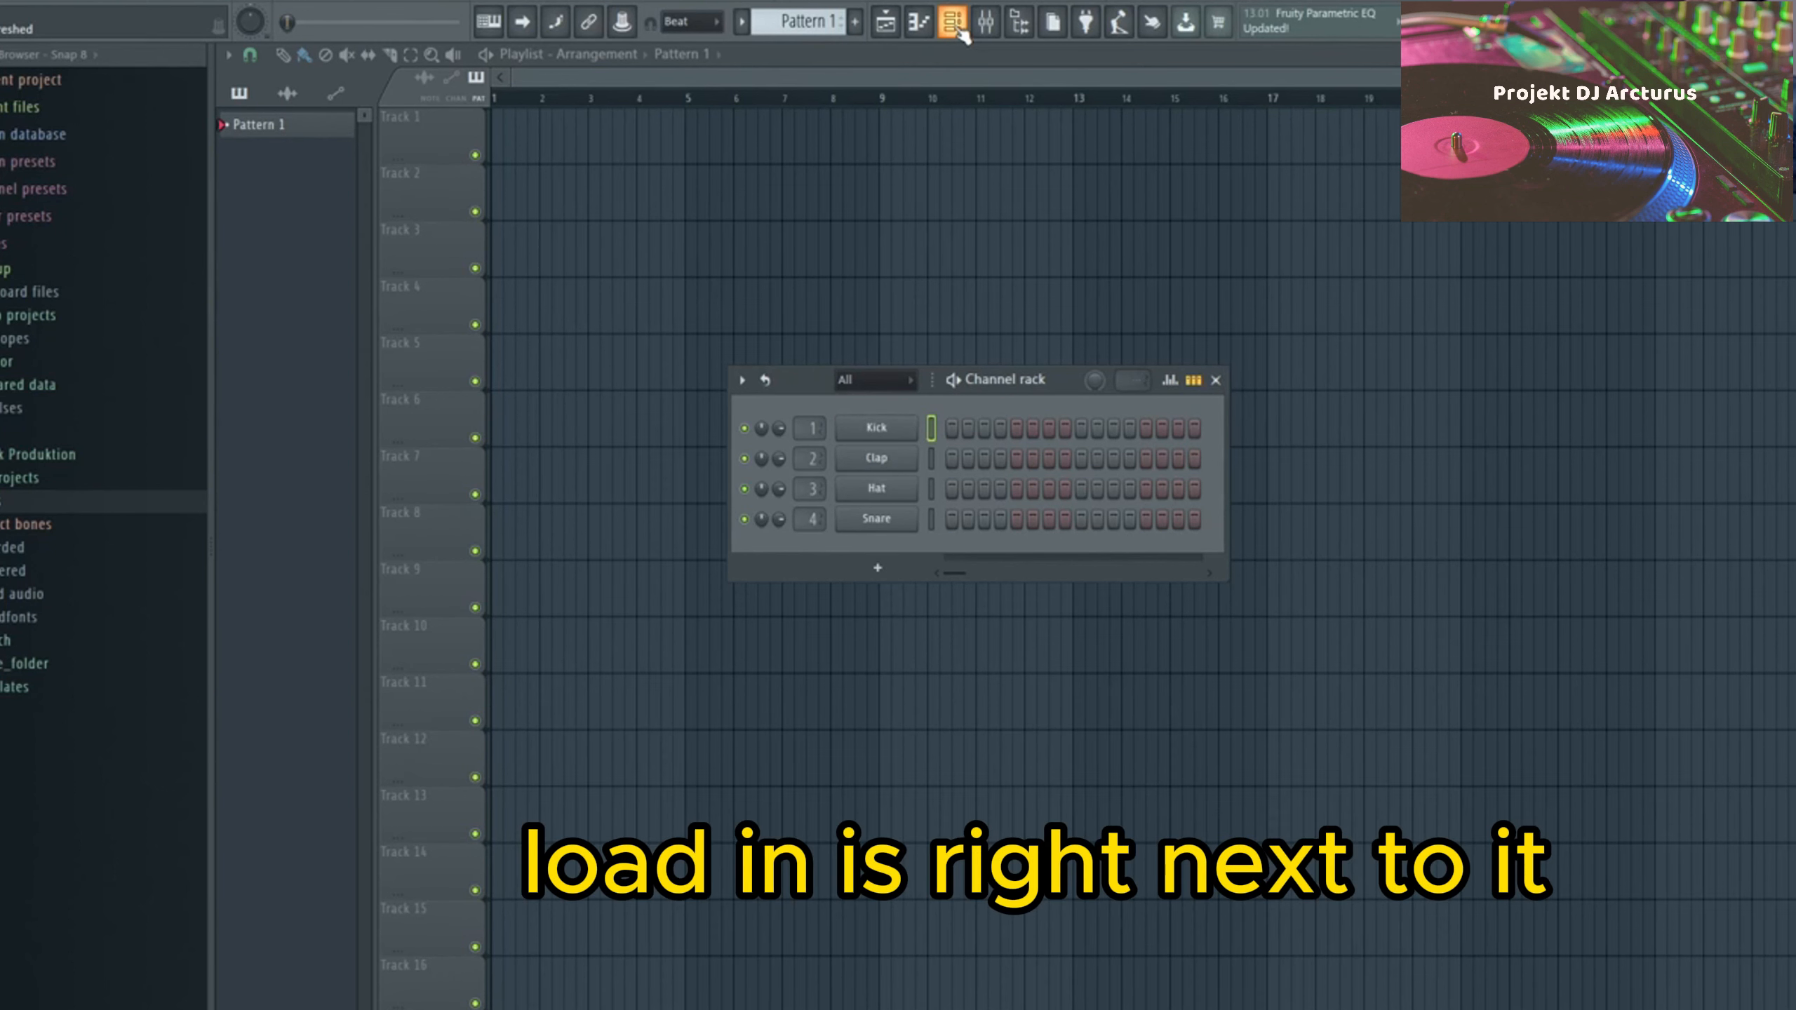
- Open and close the piano roll, and toggle the playlist window's visibility
{"action": "left_click", "coordinate": [919, 22]}
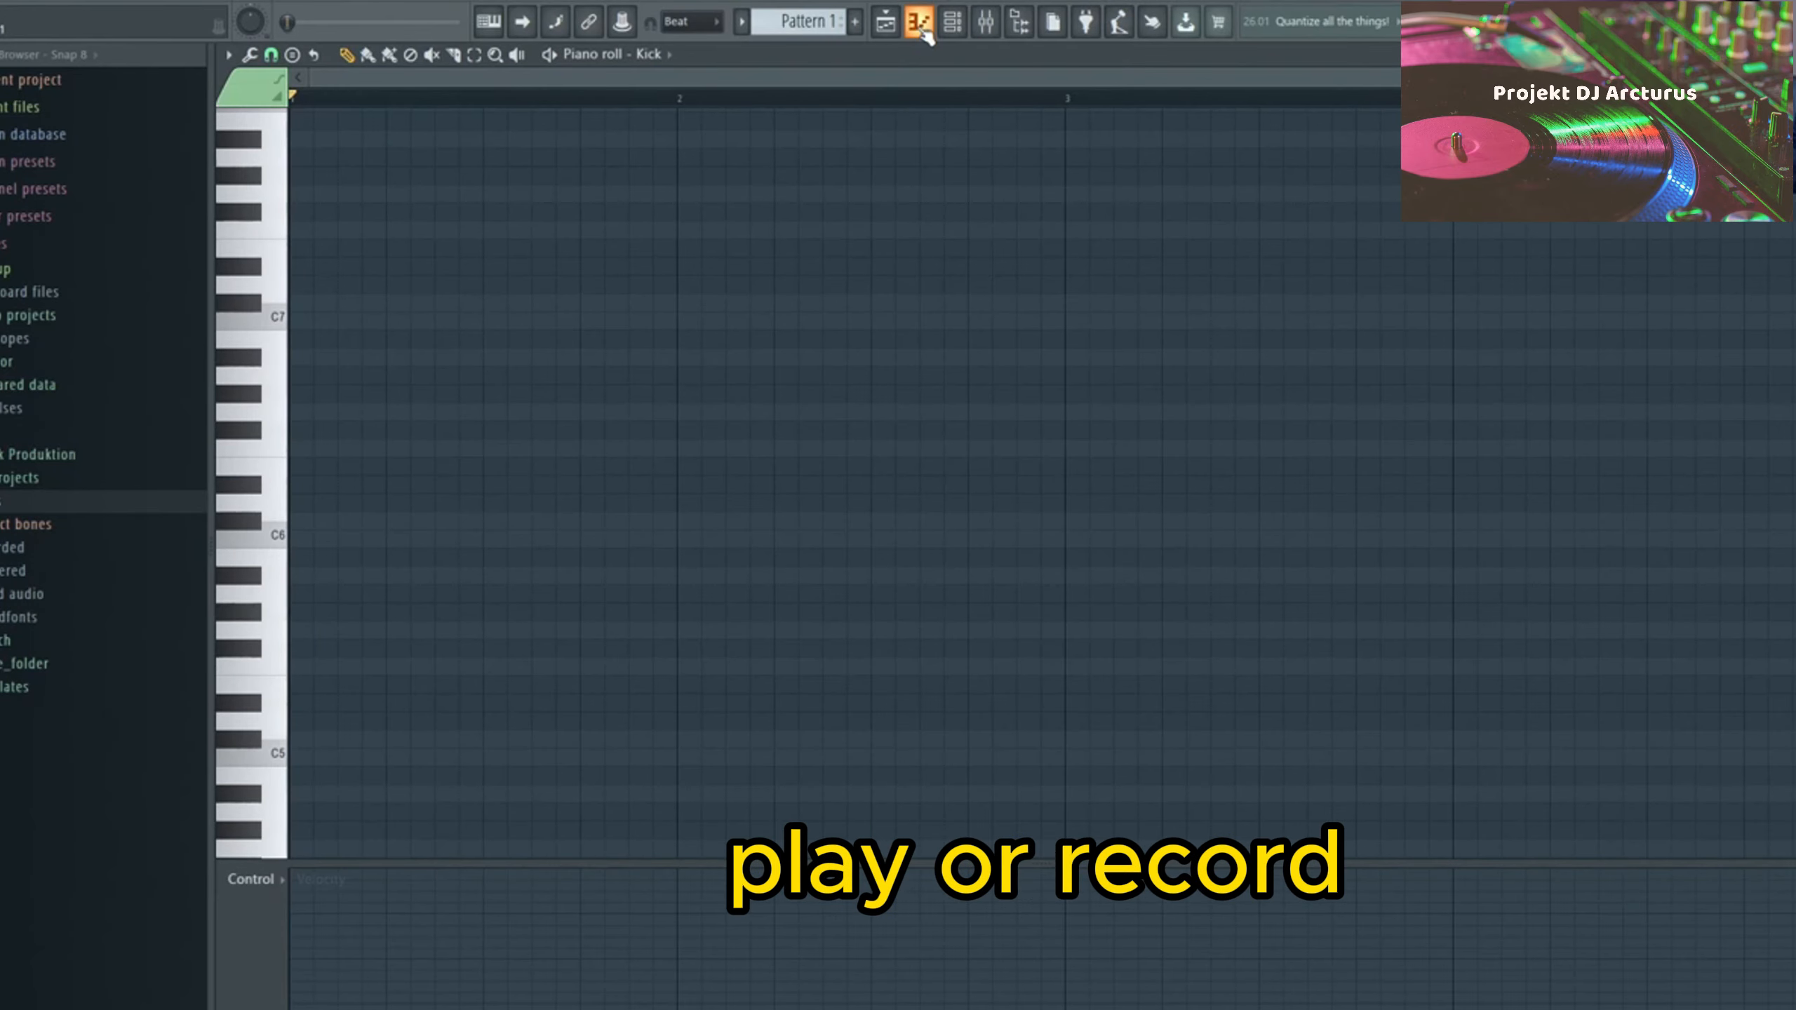
{"action": "left_click", "coordinate": [919, 23]}
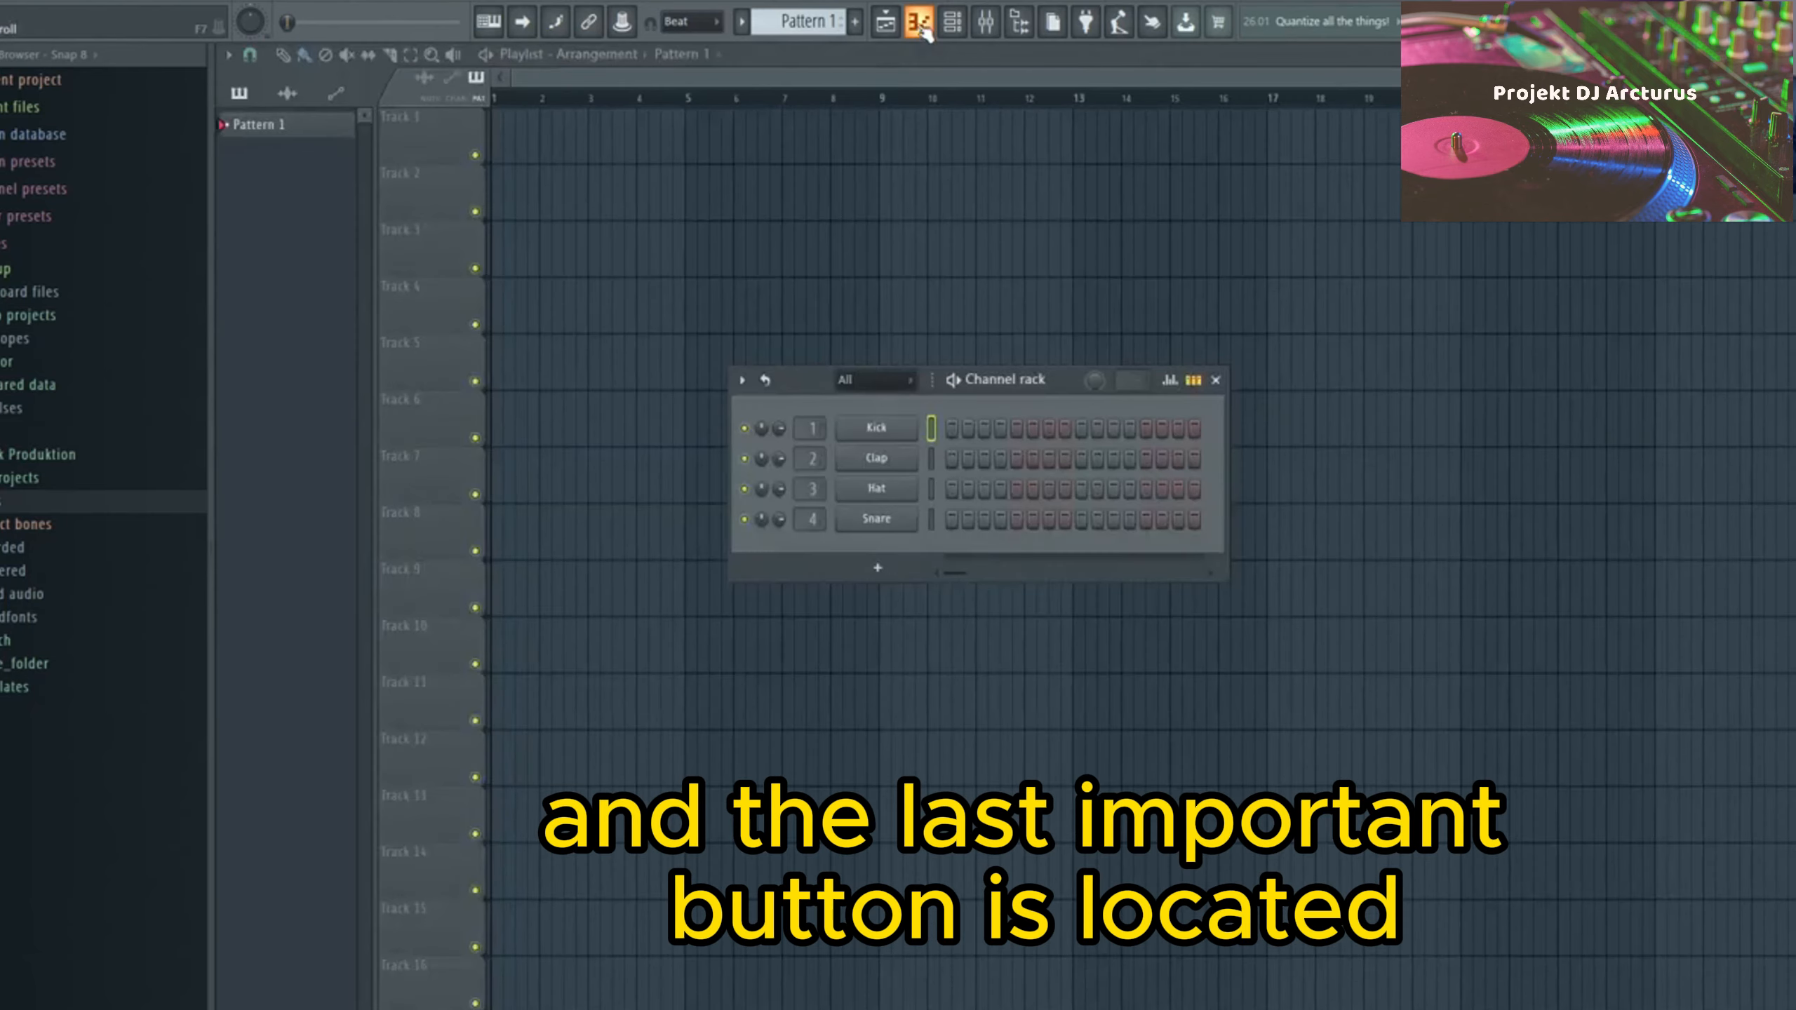
{"action": "left_click", "coordinate": [886, 22]}
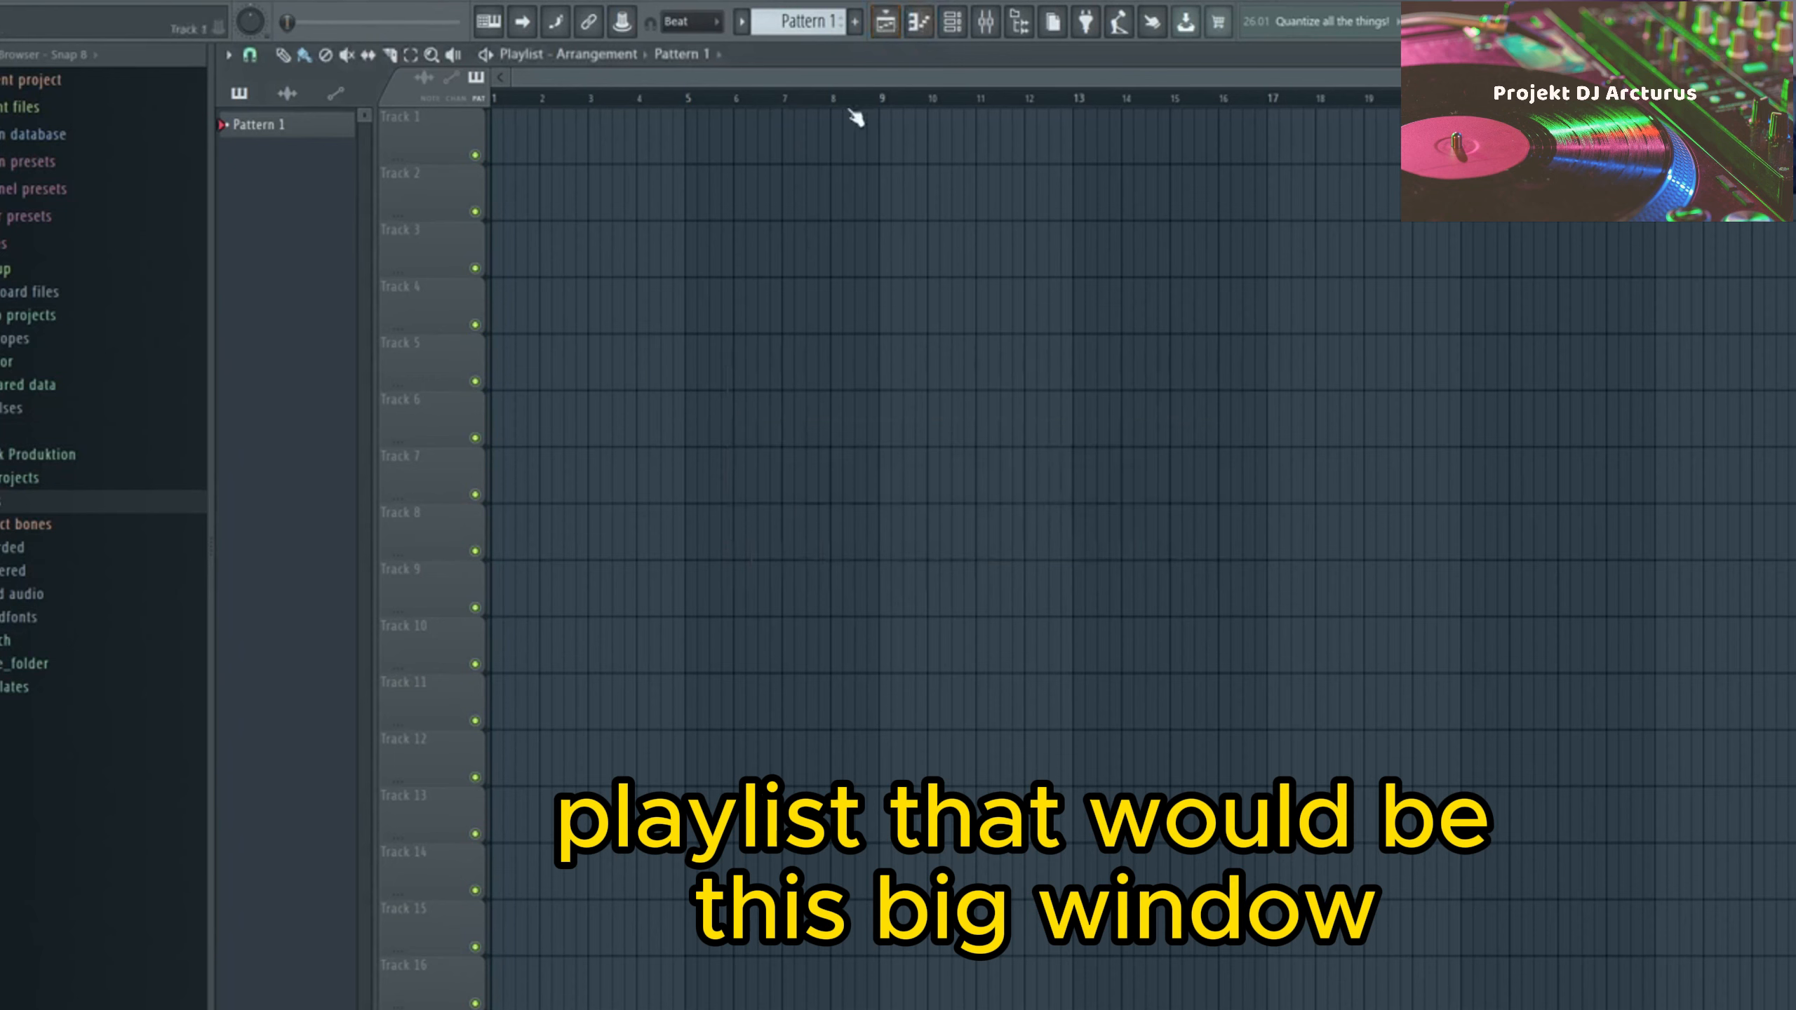
{"action": "left_click", "coordinate": [889, 28]}
{"action": "left_click", "coordinate": [890, 28]}
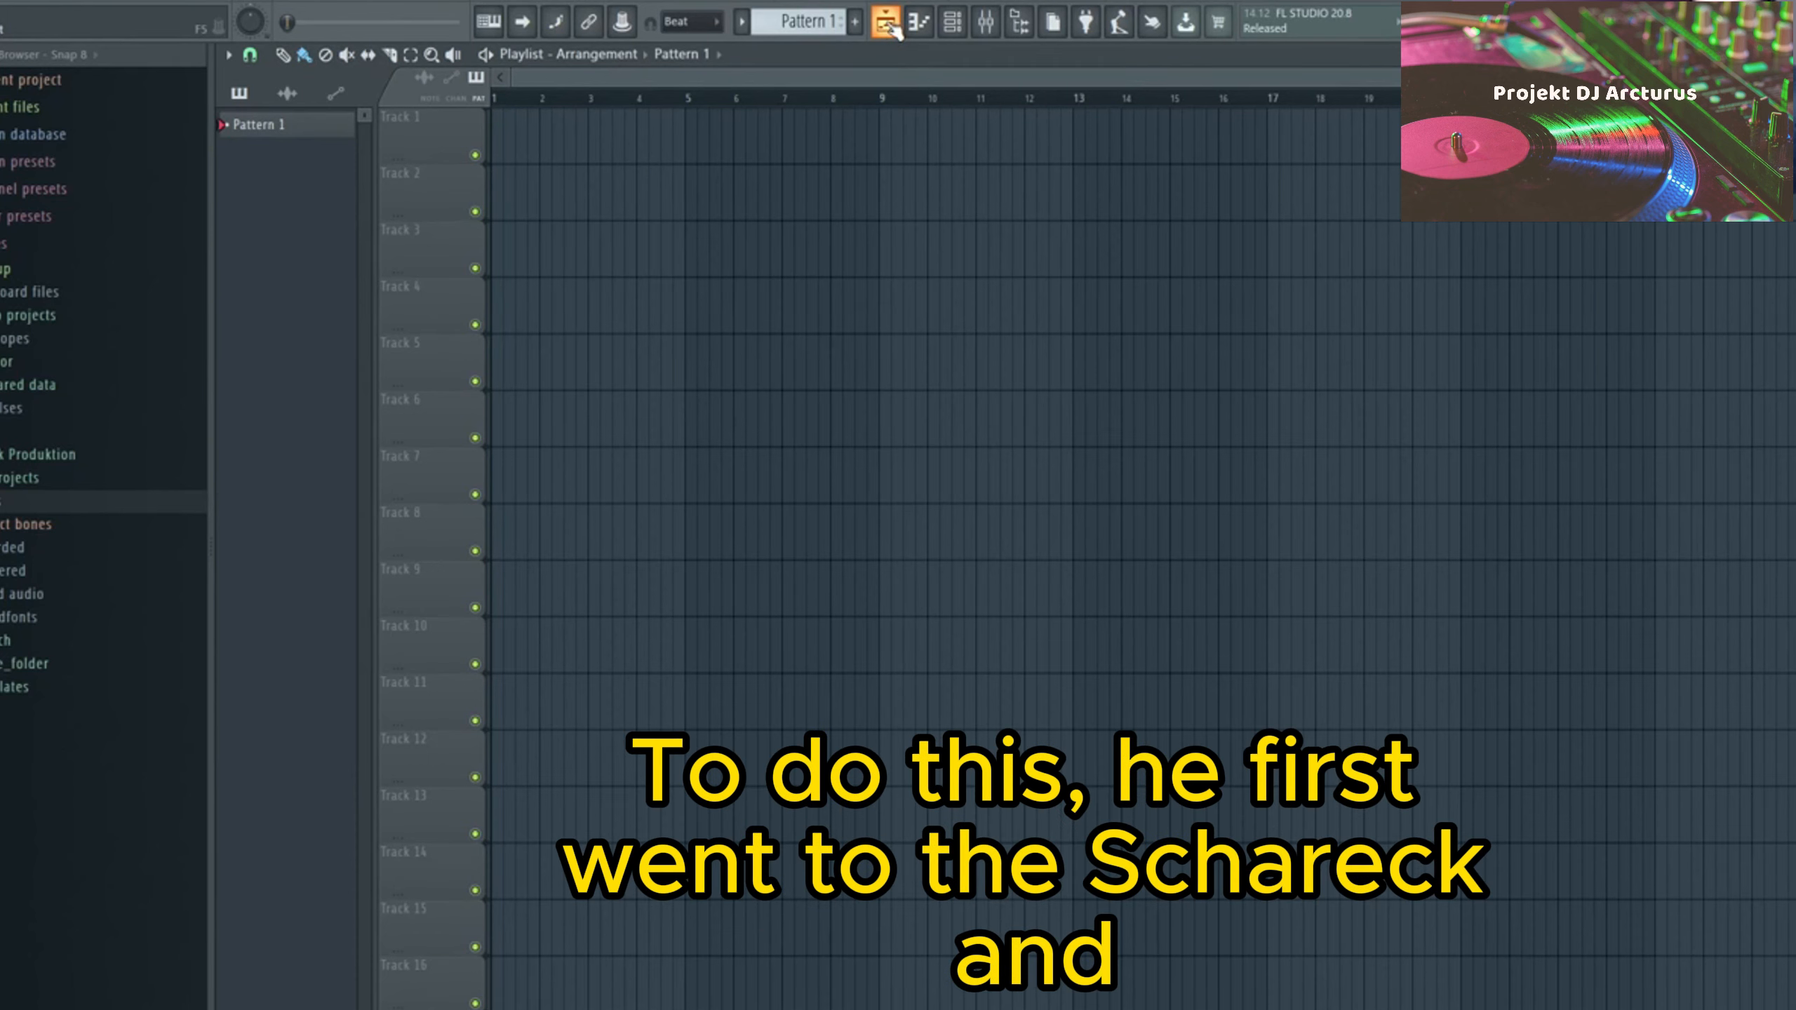
- Show the channel rack and expand the packs' Drums folder down to Kicks in the browser
{"action": "left_click", "coordinate": [956, 25]}
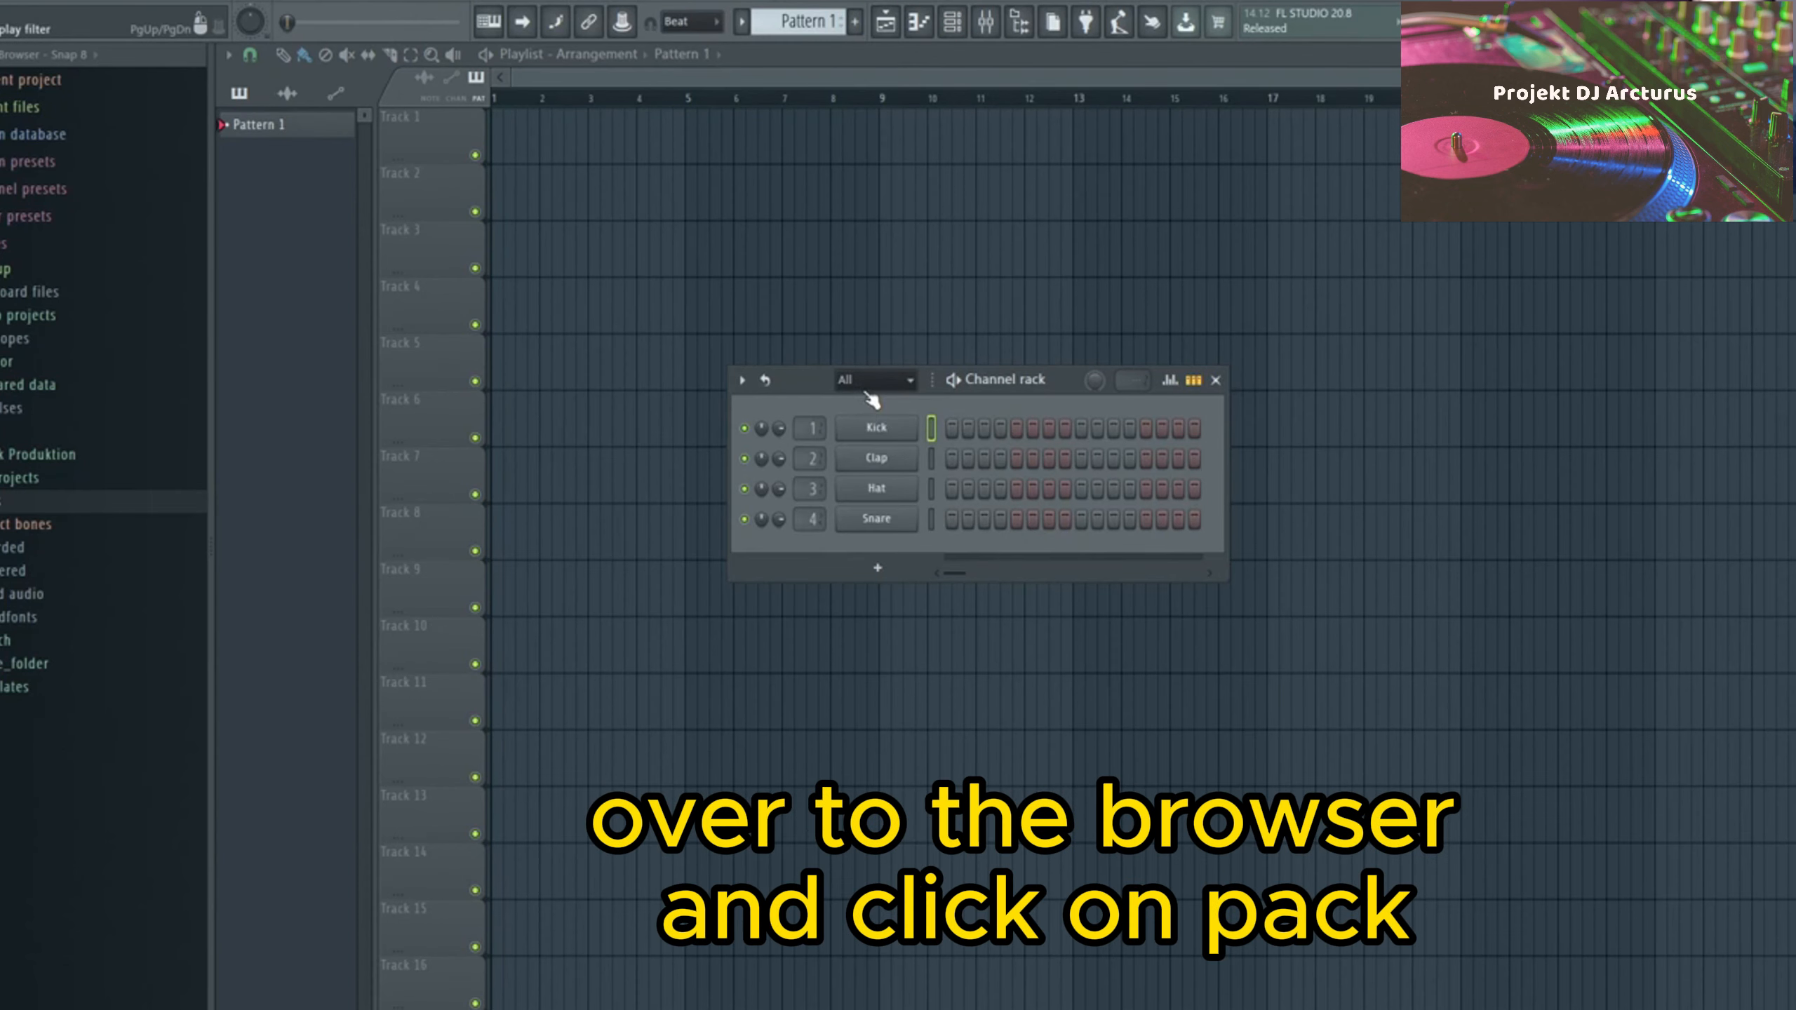
{"action": "left_click", "coordinate": [90, 504]}
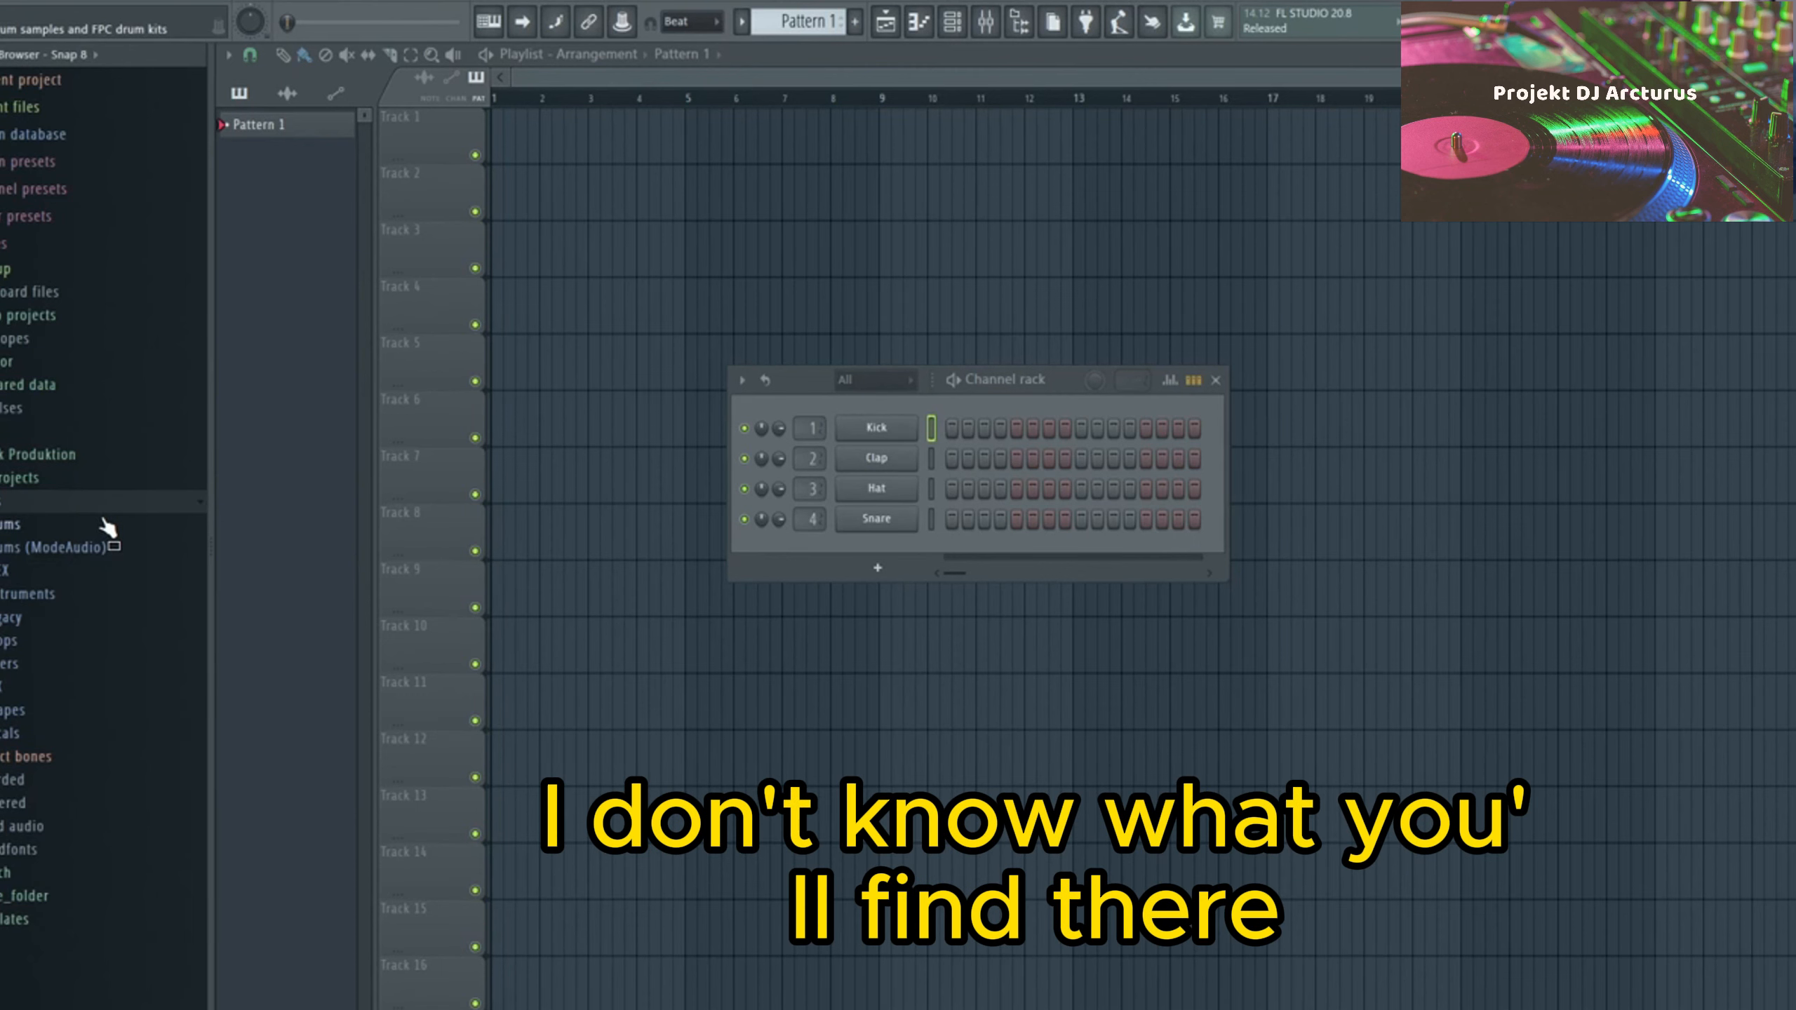
{"action": "left_click", "coordinate": [21, 525]}
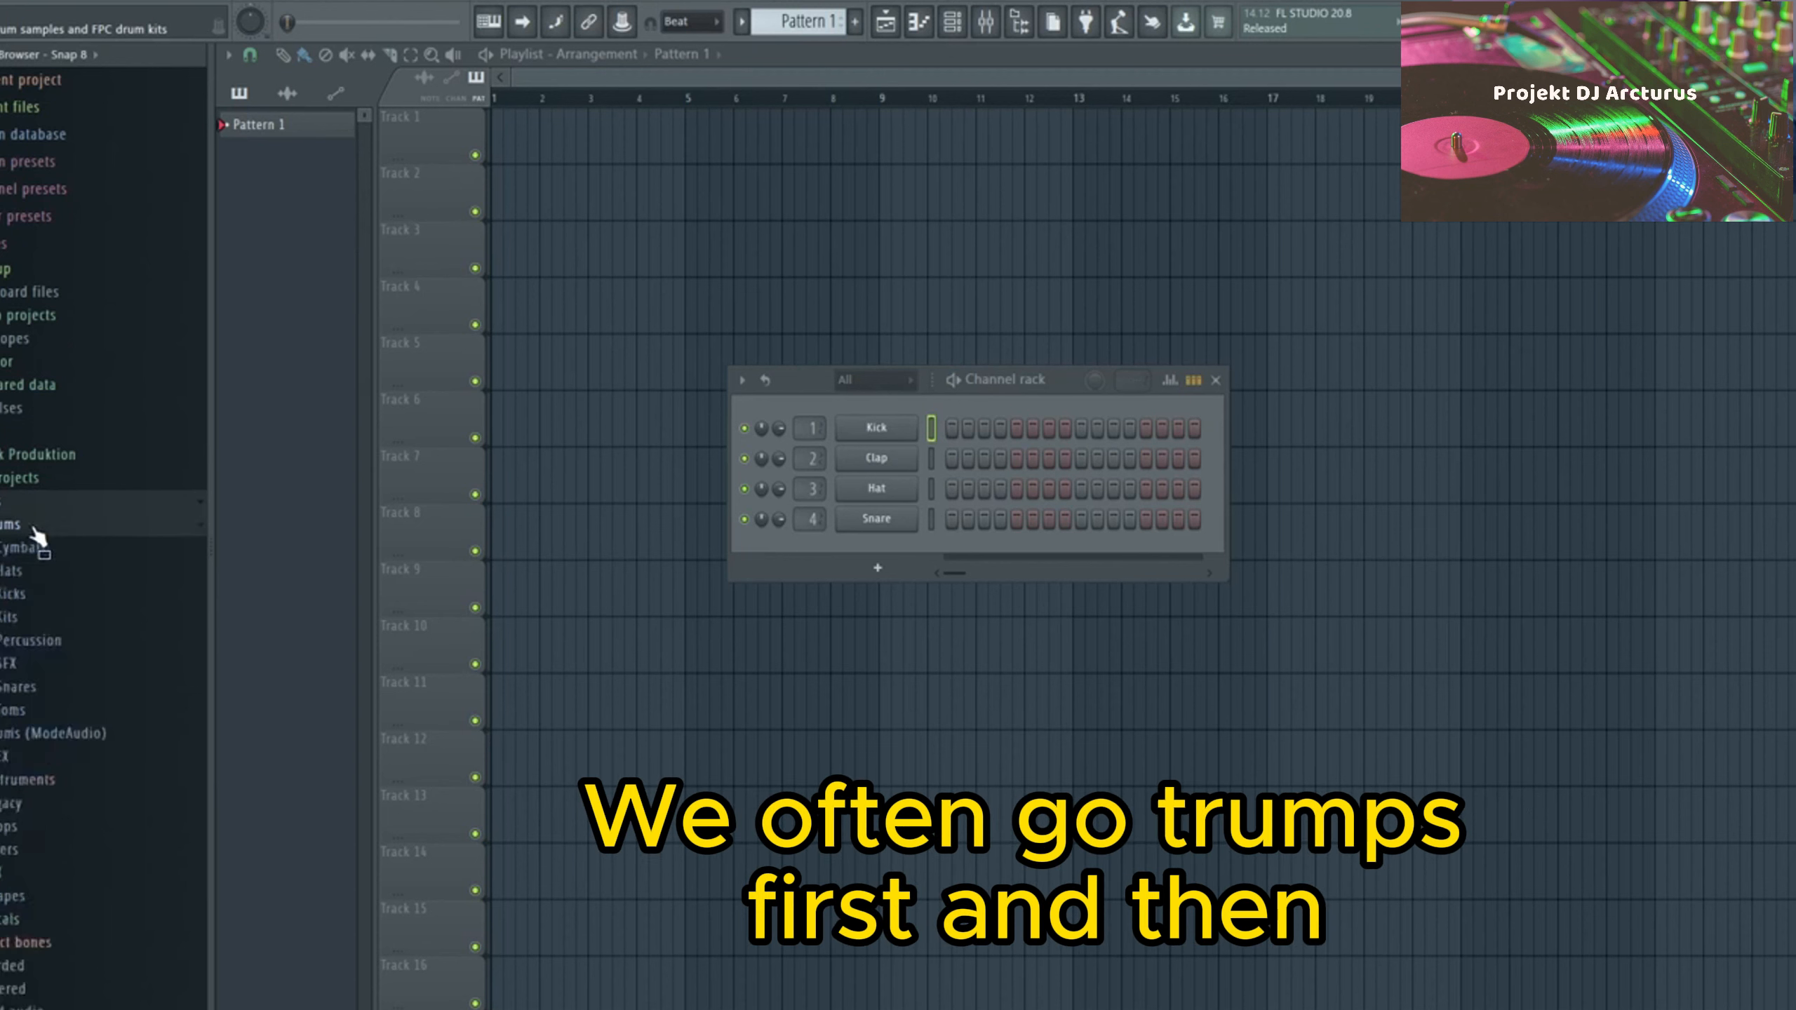
{"action": "left_click", "coordinate": [82, 597]}
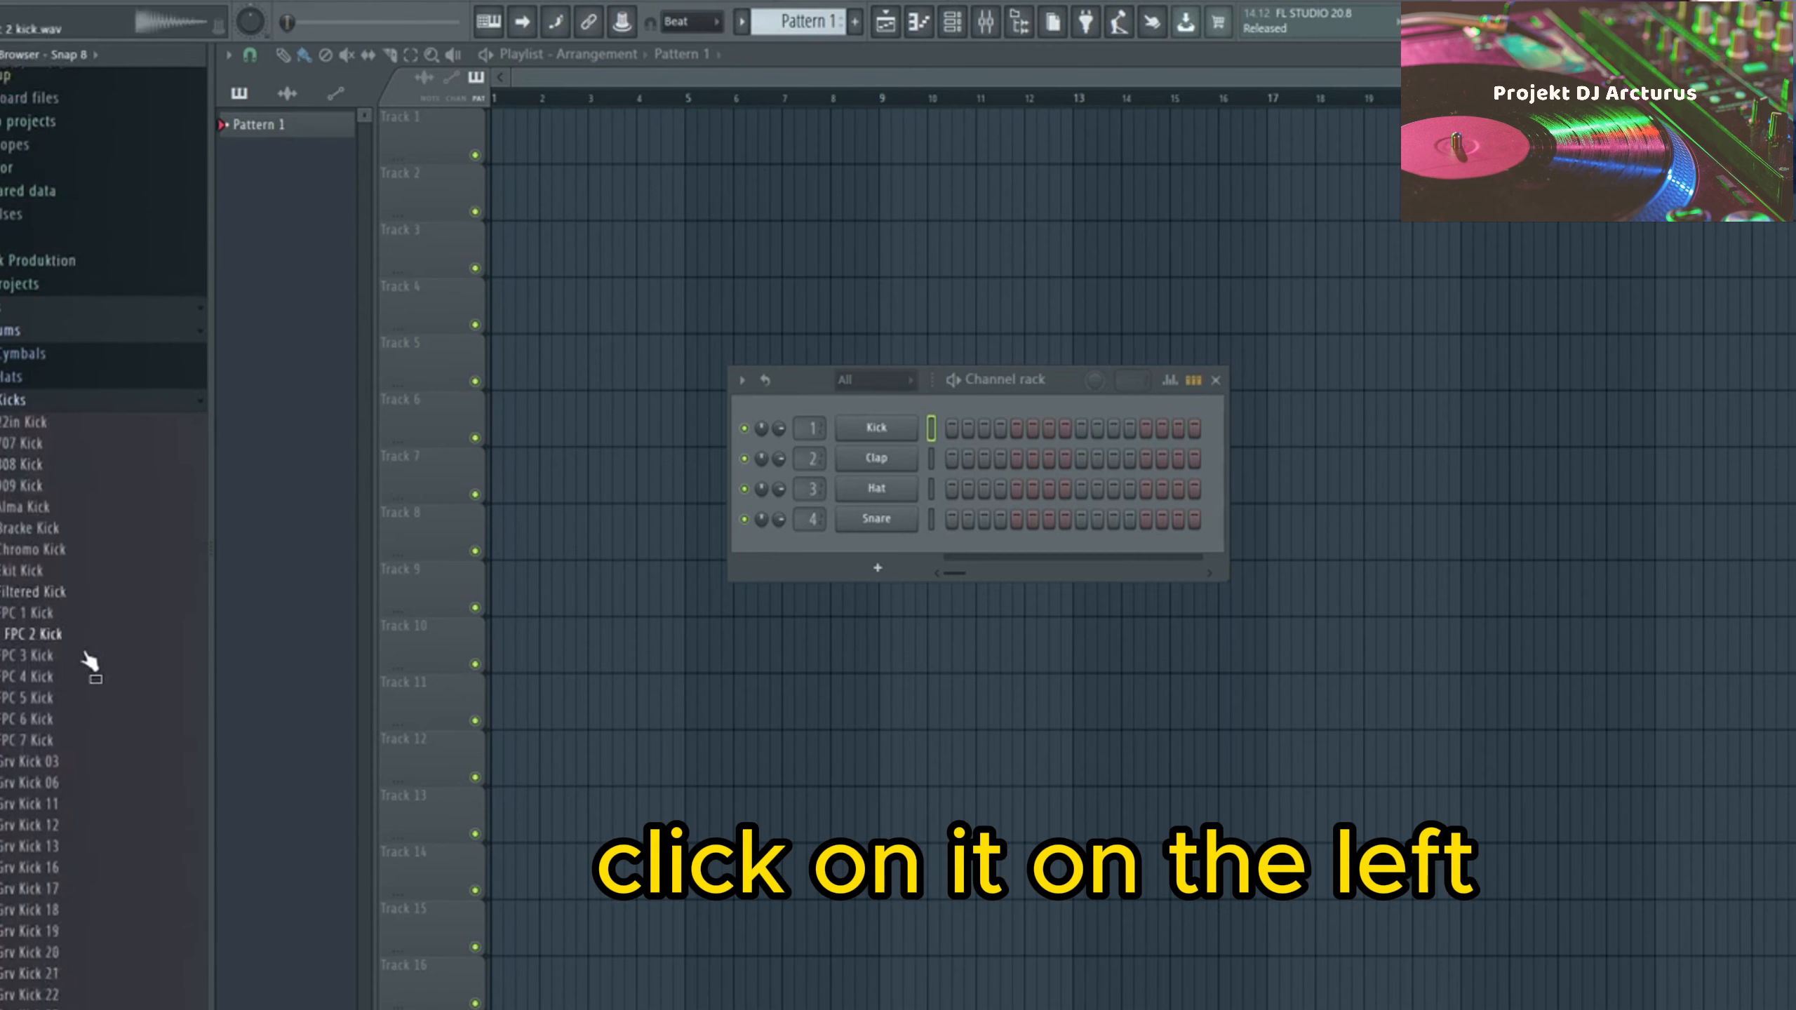
- Preview kick samples and replace the Kick channel's sound with Grv Kick 03
{"action": "left_click_drag", "start_coordinate": [87, 658], "coordinate": [85, 685]}
{"action": "left_click", "coordinate": [78, 763]}
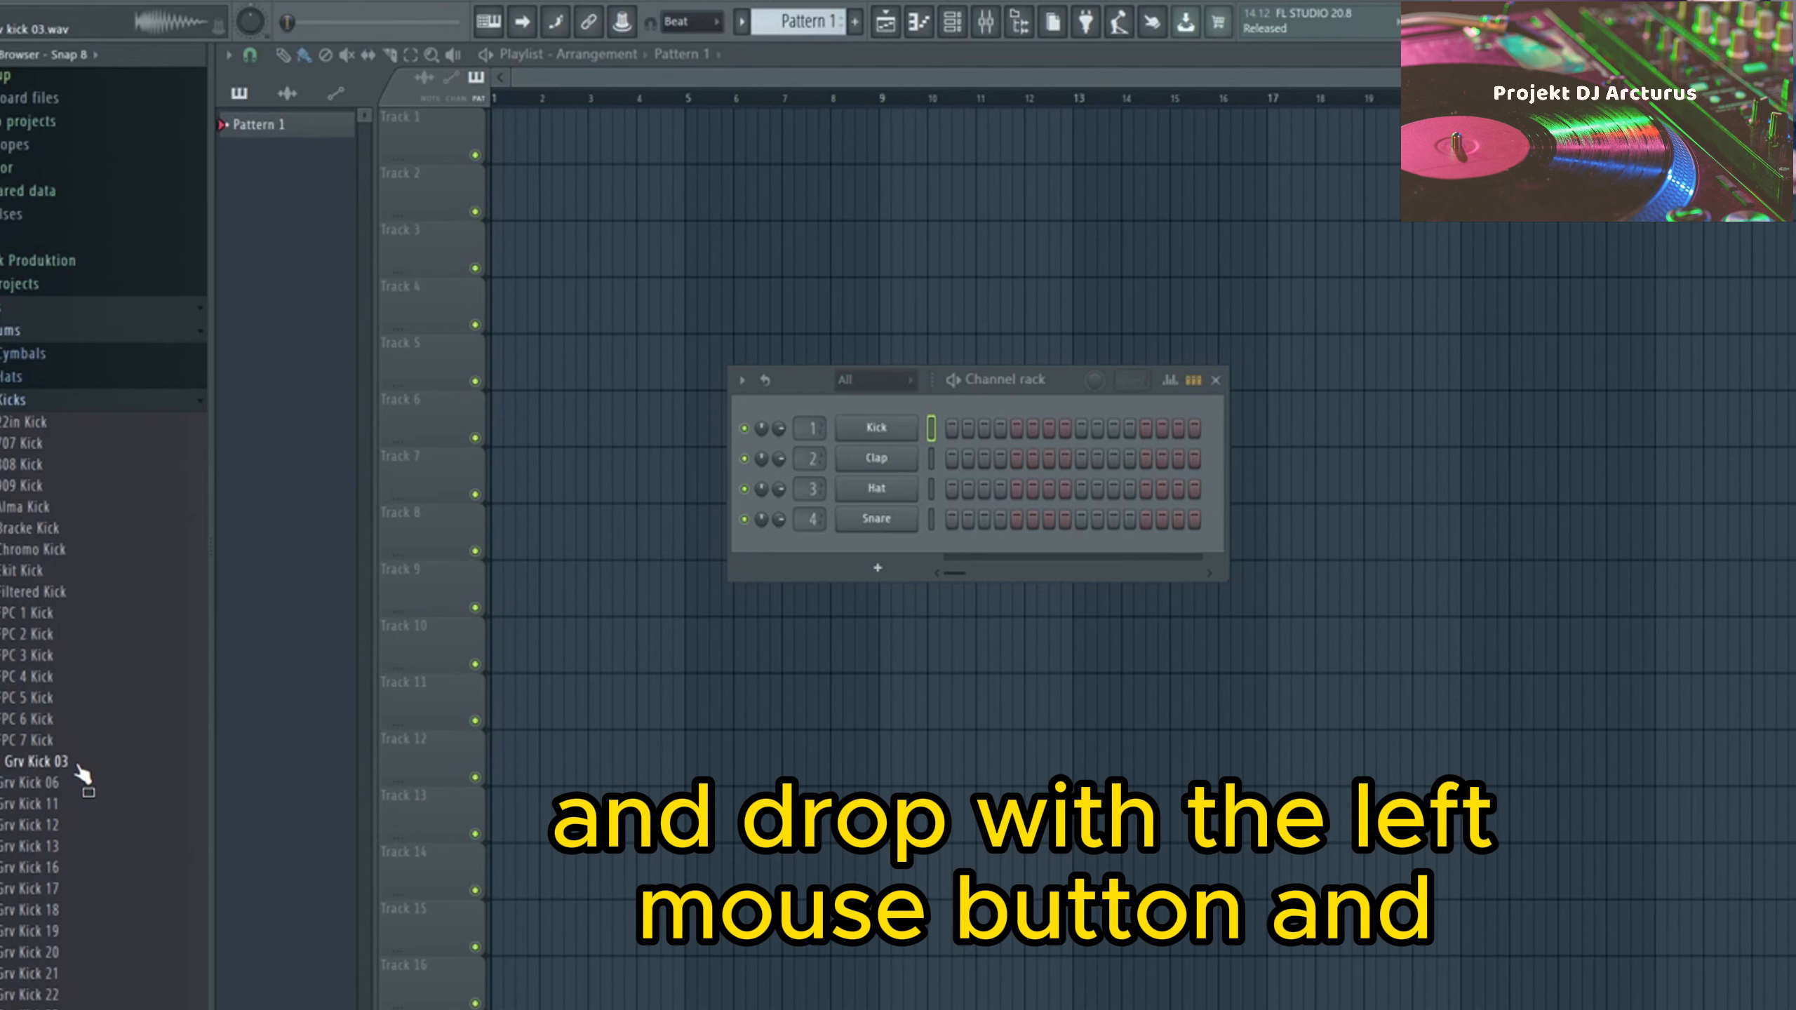
{"action": "left_click_drag", "start_coordinate": [56, 771], "coordinate": [877, 412]}
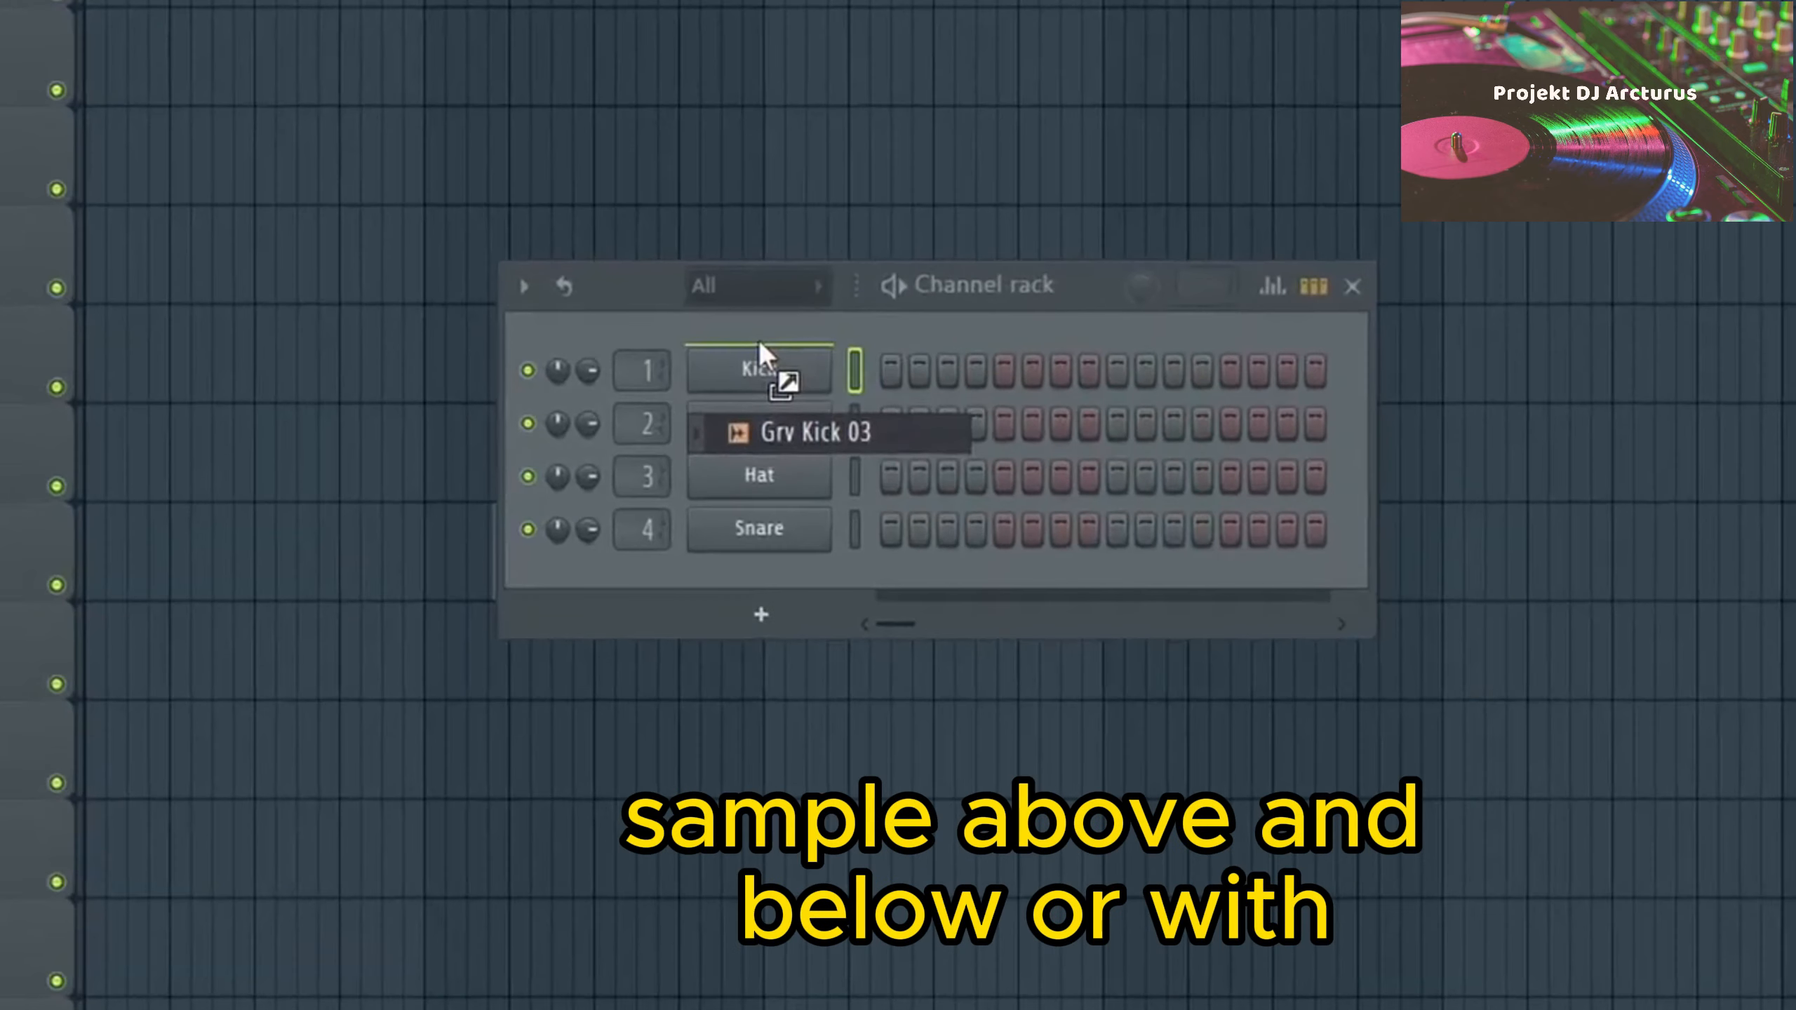
{"action": "left_click_drag", "start_coordinate": [758, 341], "coordinate": [785, 375]}
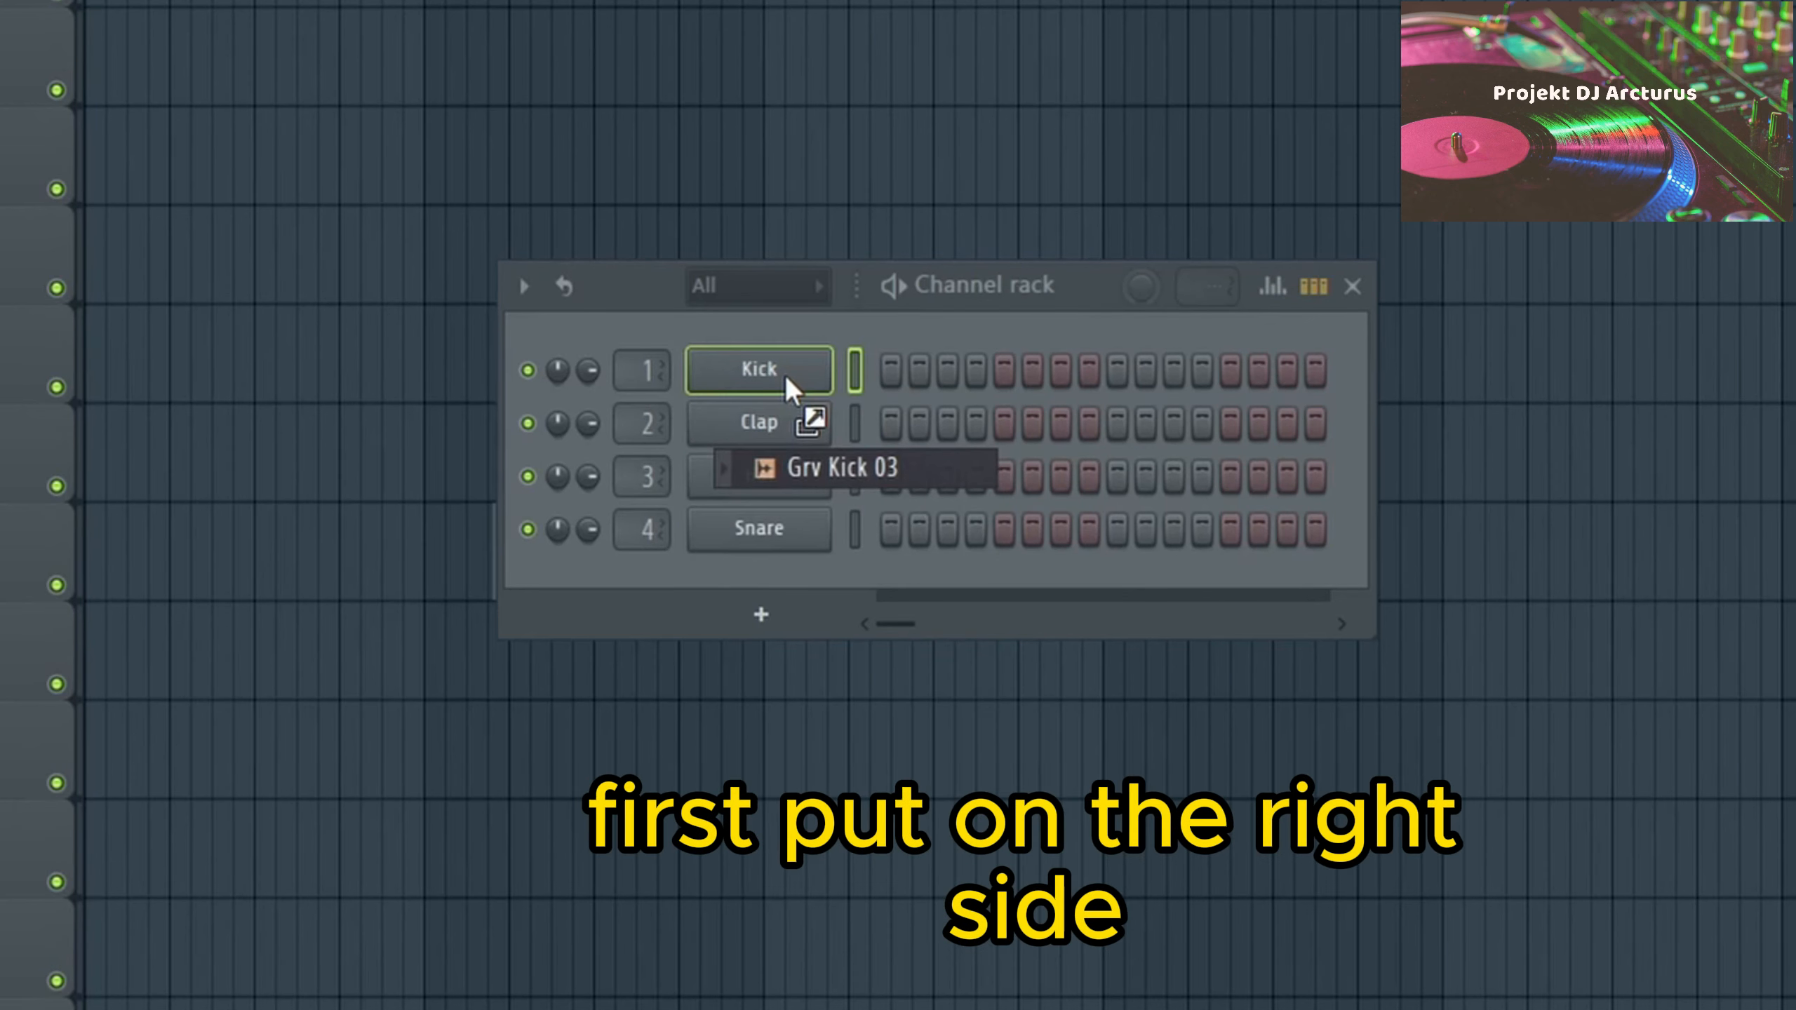
{"action": "left_click_drag", "start_coordinate": [786, 375], "coordinate": [786, 375]}
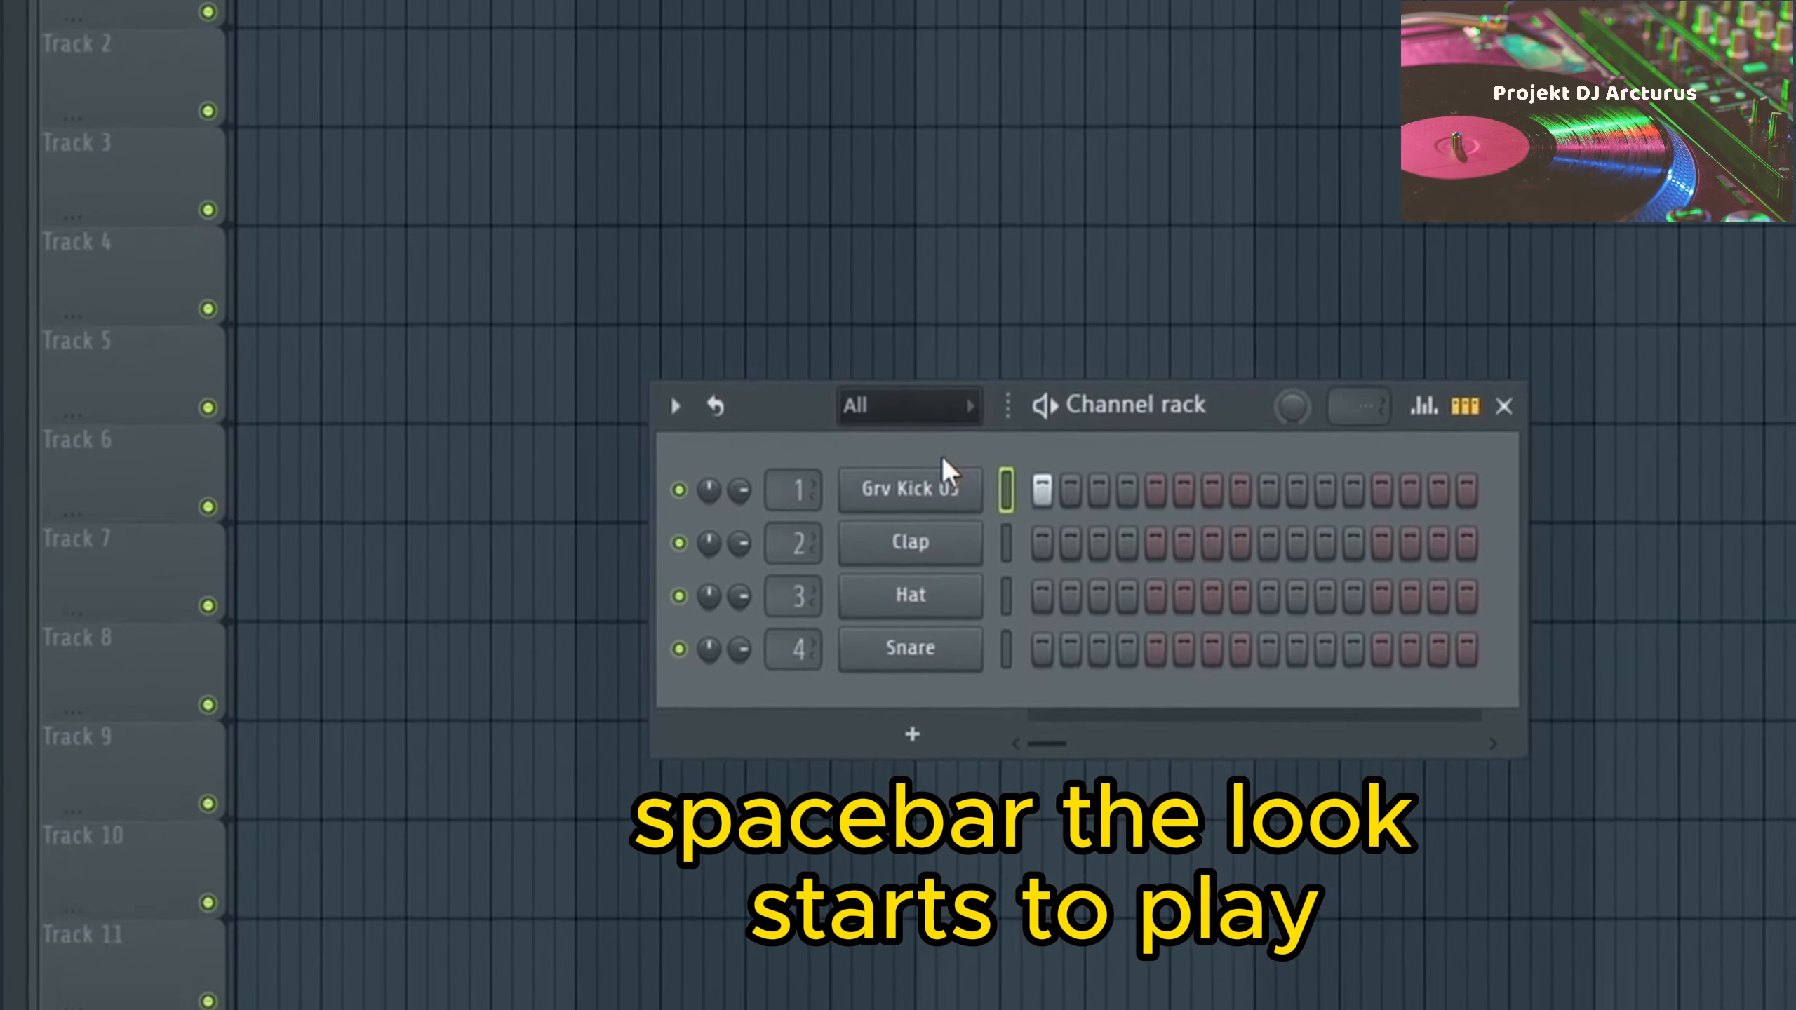
- Try out hits across the first twelve steps of the Grv Kick 03 row and clear all but the first
{"action": "left_click", "coordinate": [1155, 489]}
{"action": "left_click", "coordinate": [1269, 489]}
{"action": "left_click", "coordinate": [1410, 489]}
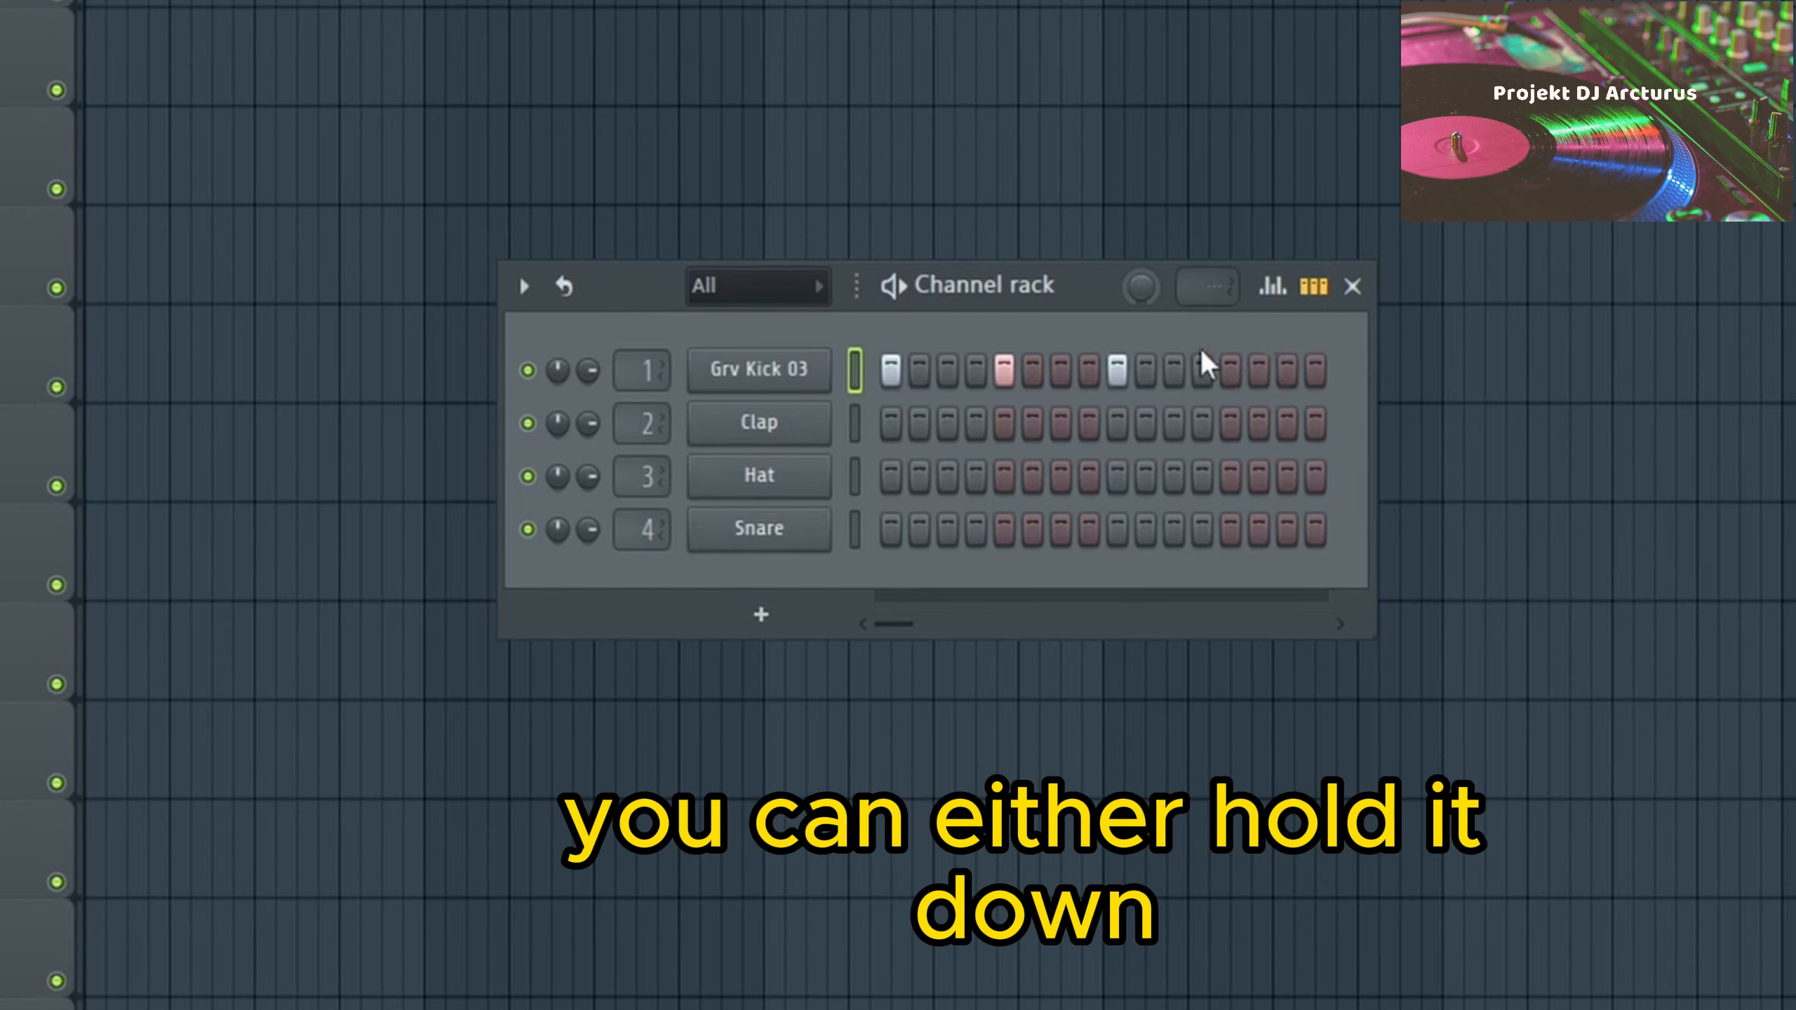
{"action": "right_click", "coordinate": [1117, 369]}
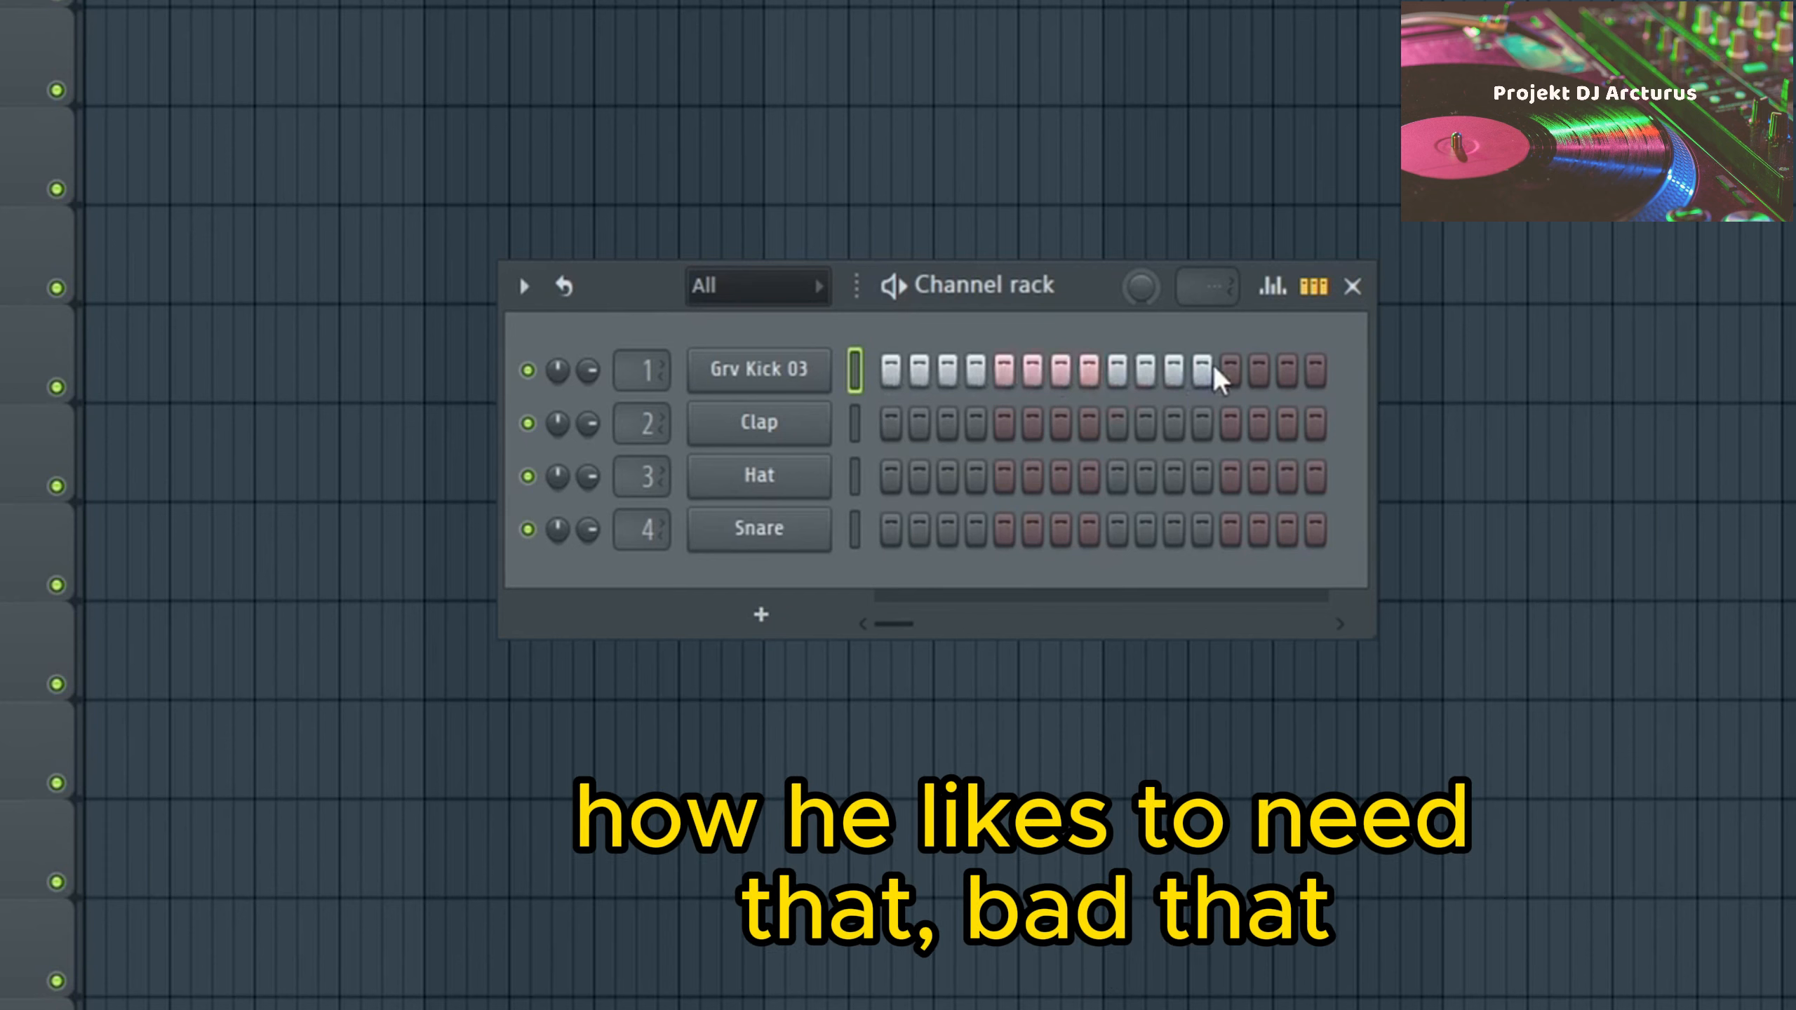
{"action": "mouse_move", "coordinate": [1214, 368]}
{"action": "left_mouse_down"}
{"action": "mouse_move", "coordinate": [1041, 382]}
{"action": "mouse_move", "coordinate": [919, 363]}
{"action": "left_mouse_up"}
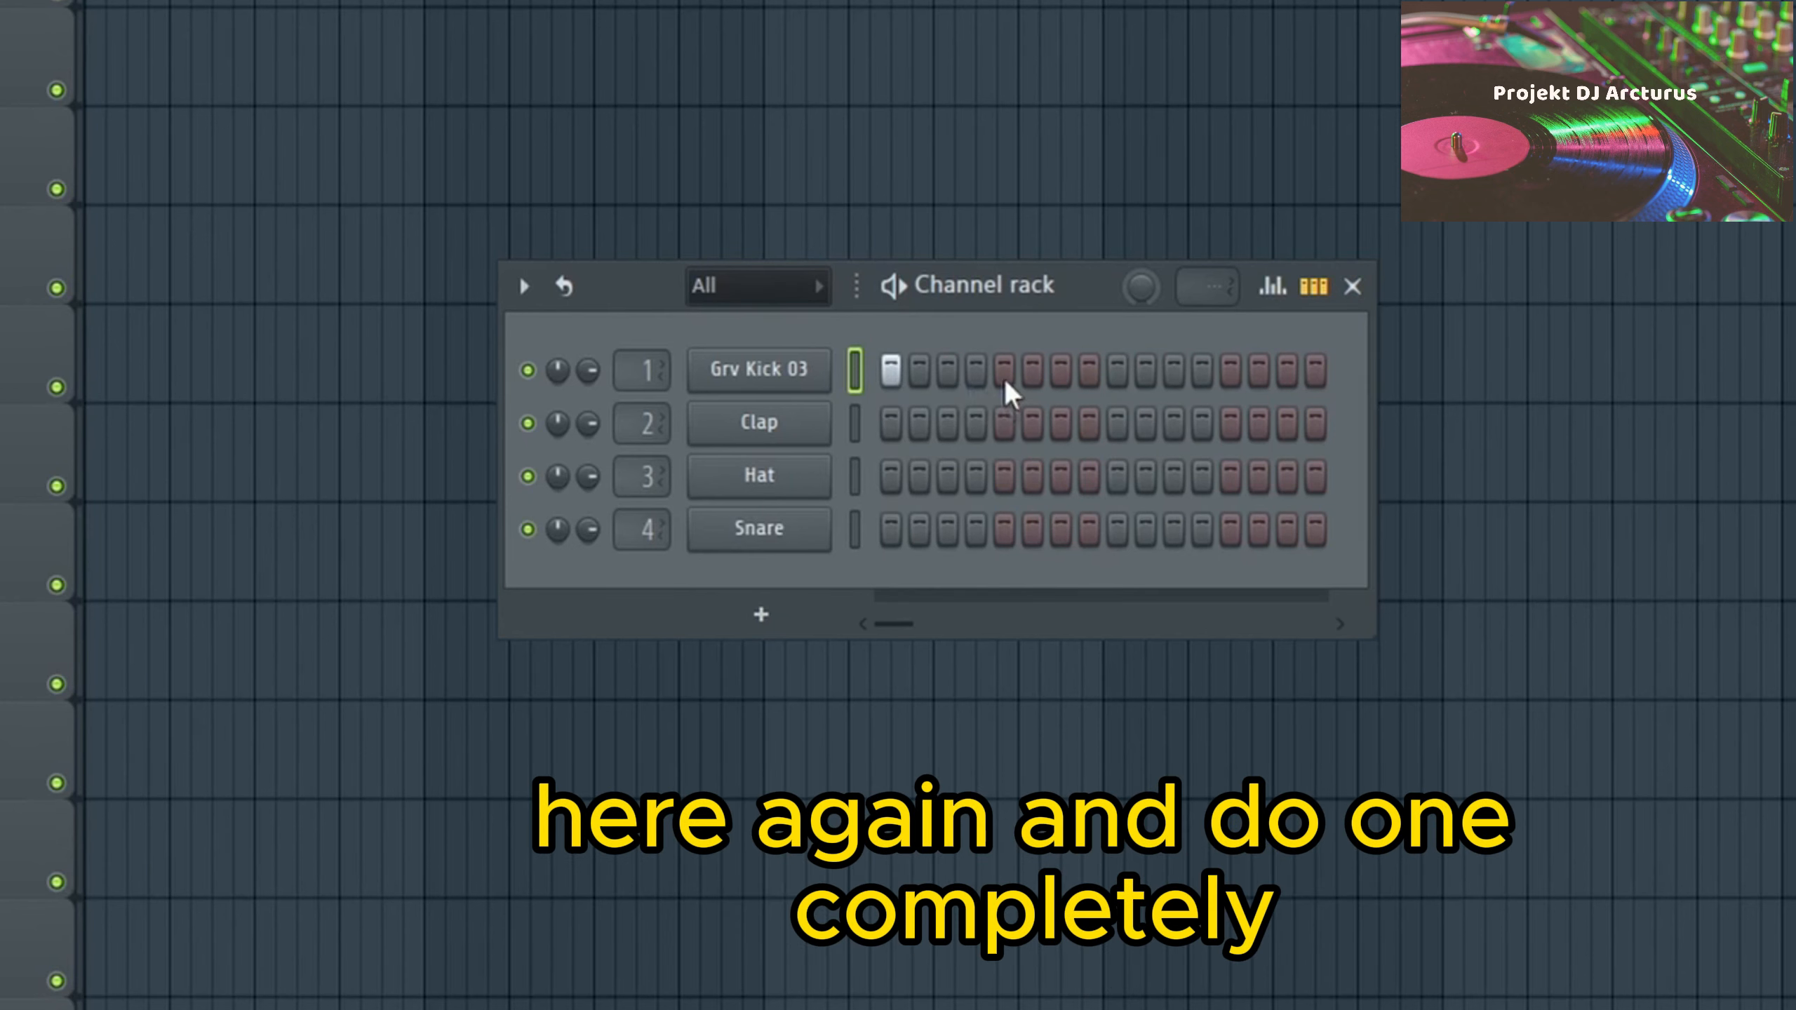
- Add Grv Kick 03 hits on steps 5, 9 and 13, and mute and unmute the channel during playback
{"action": "left_click", "coordinate": [1117, 369]}
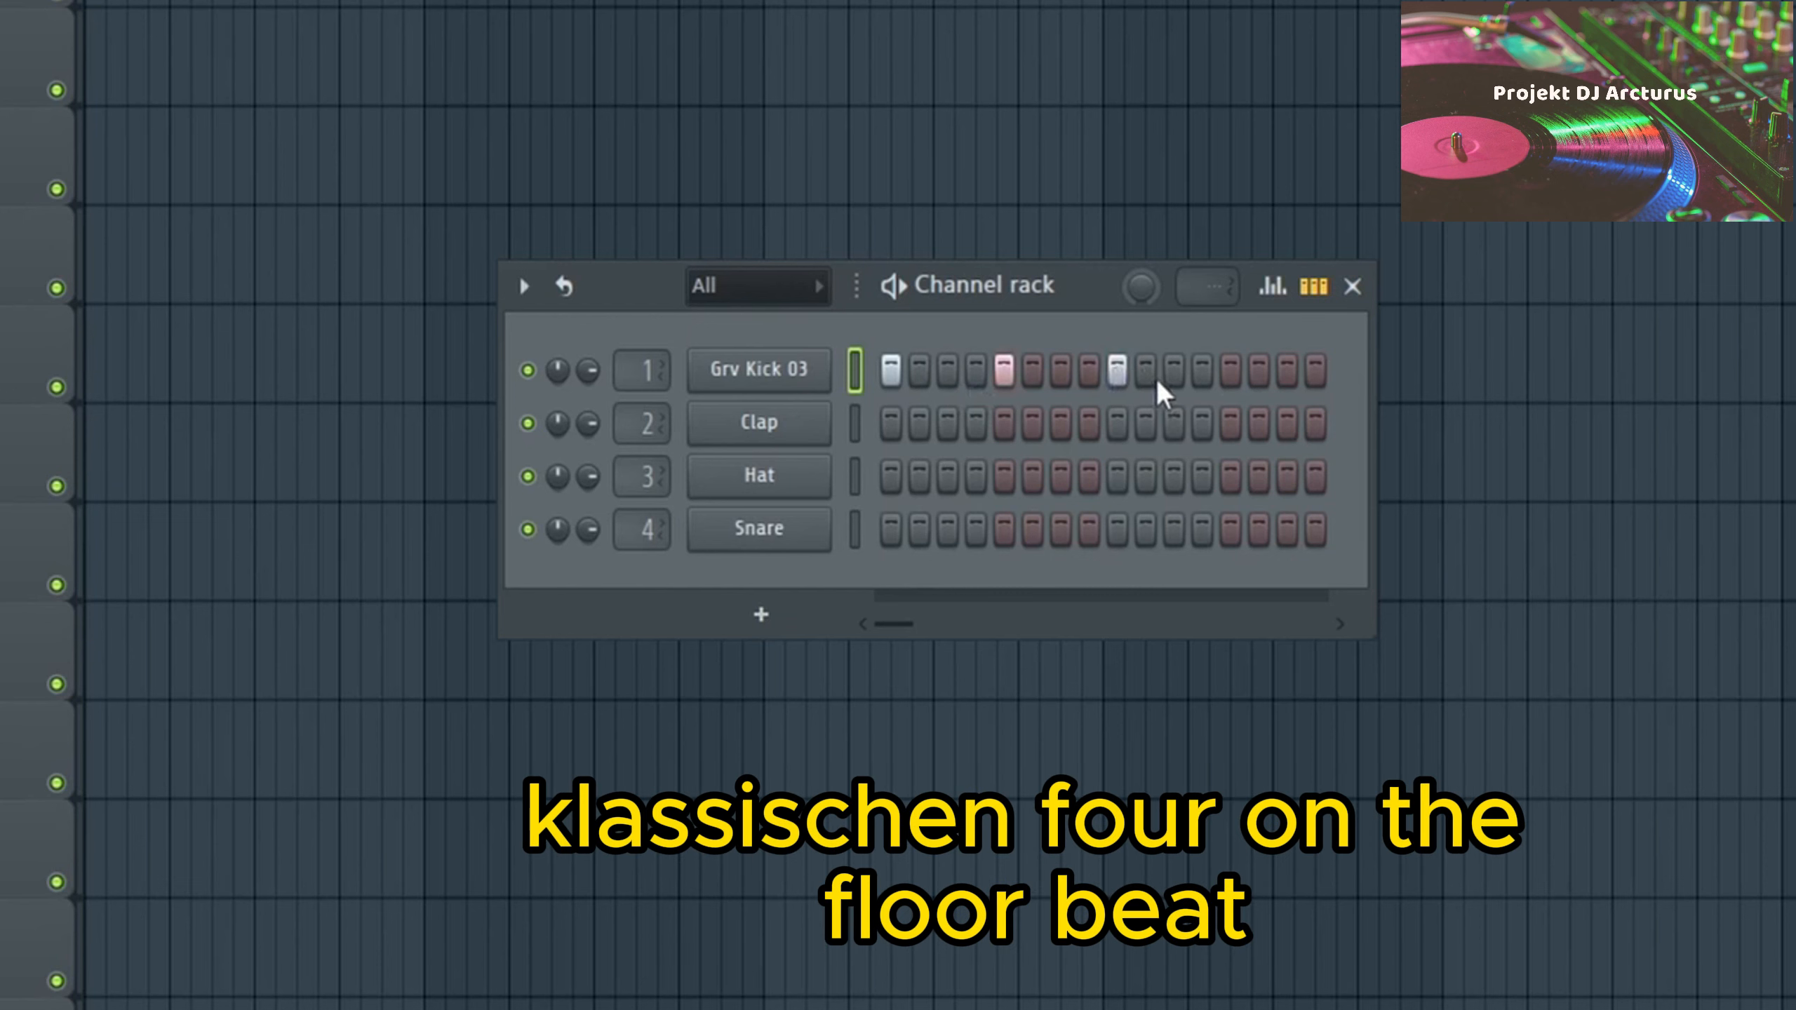
{"action": "key", "text": "space"}
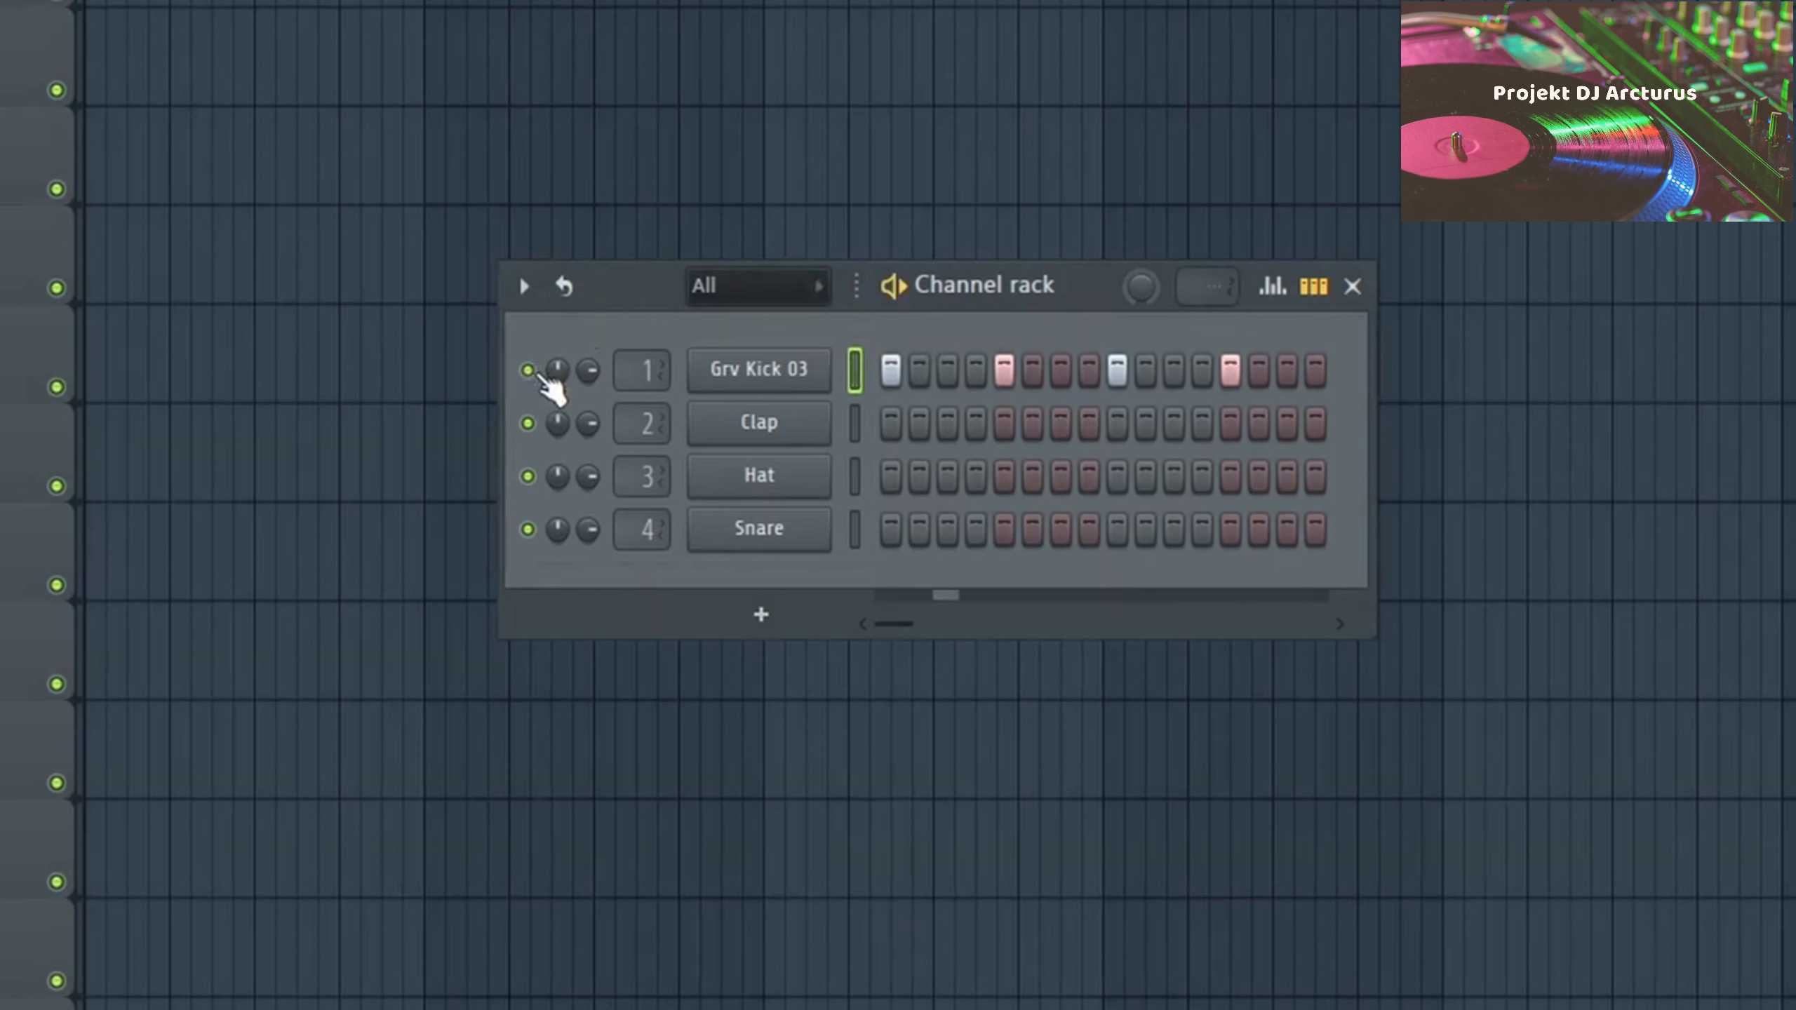
{"action": "left_click", "coordinate": [528, 370]}
{"action": "left_click", "coordinate": [529, 371]}
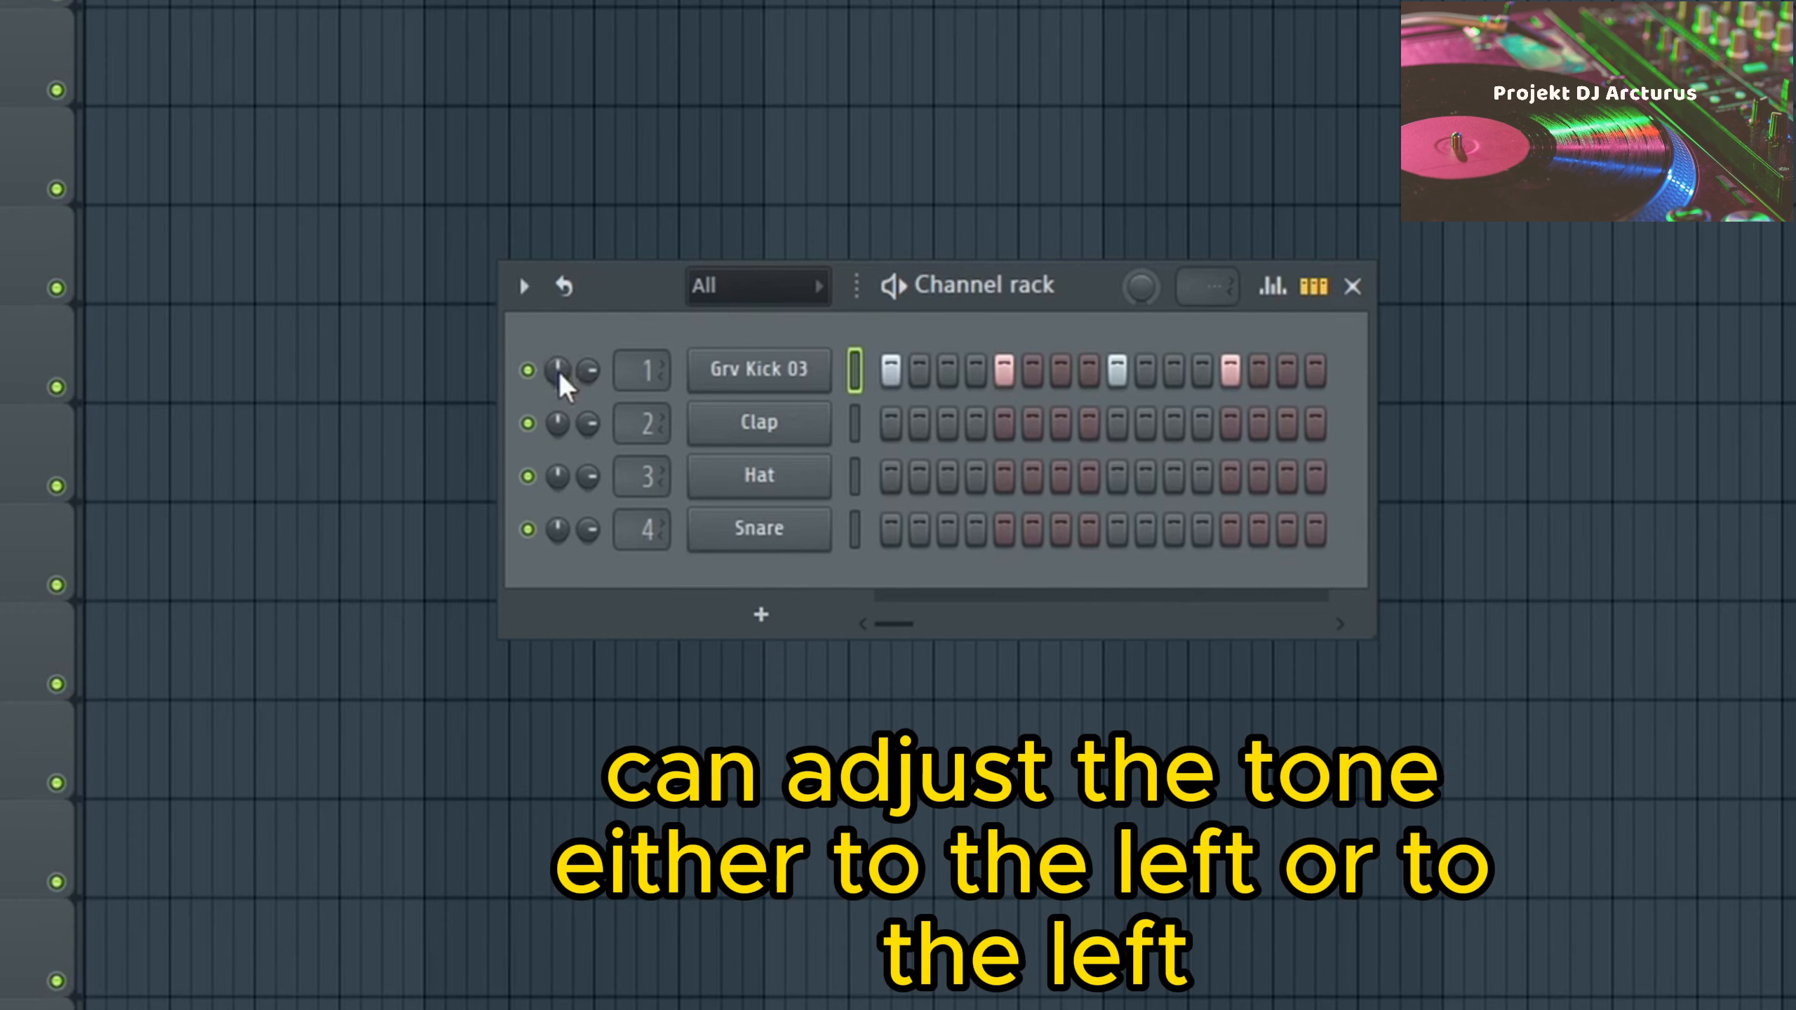
- Adjust the Grv Kick 03 channel's panning and volume, auditioning the pattern
{"action": "left_click_drag", "start_coordinate": [559, 370], "coordinate": [556, 365]}
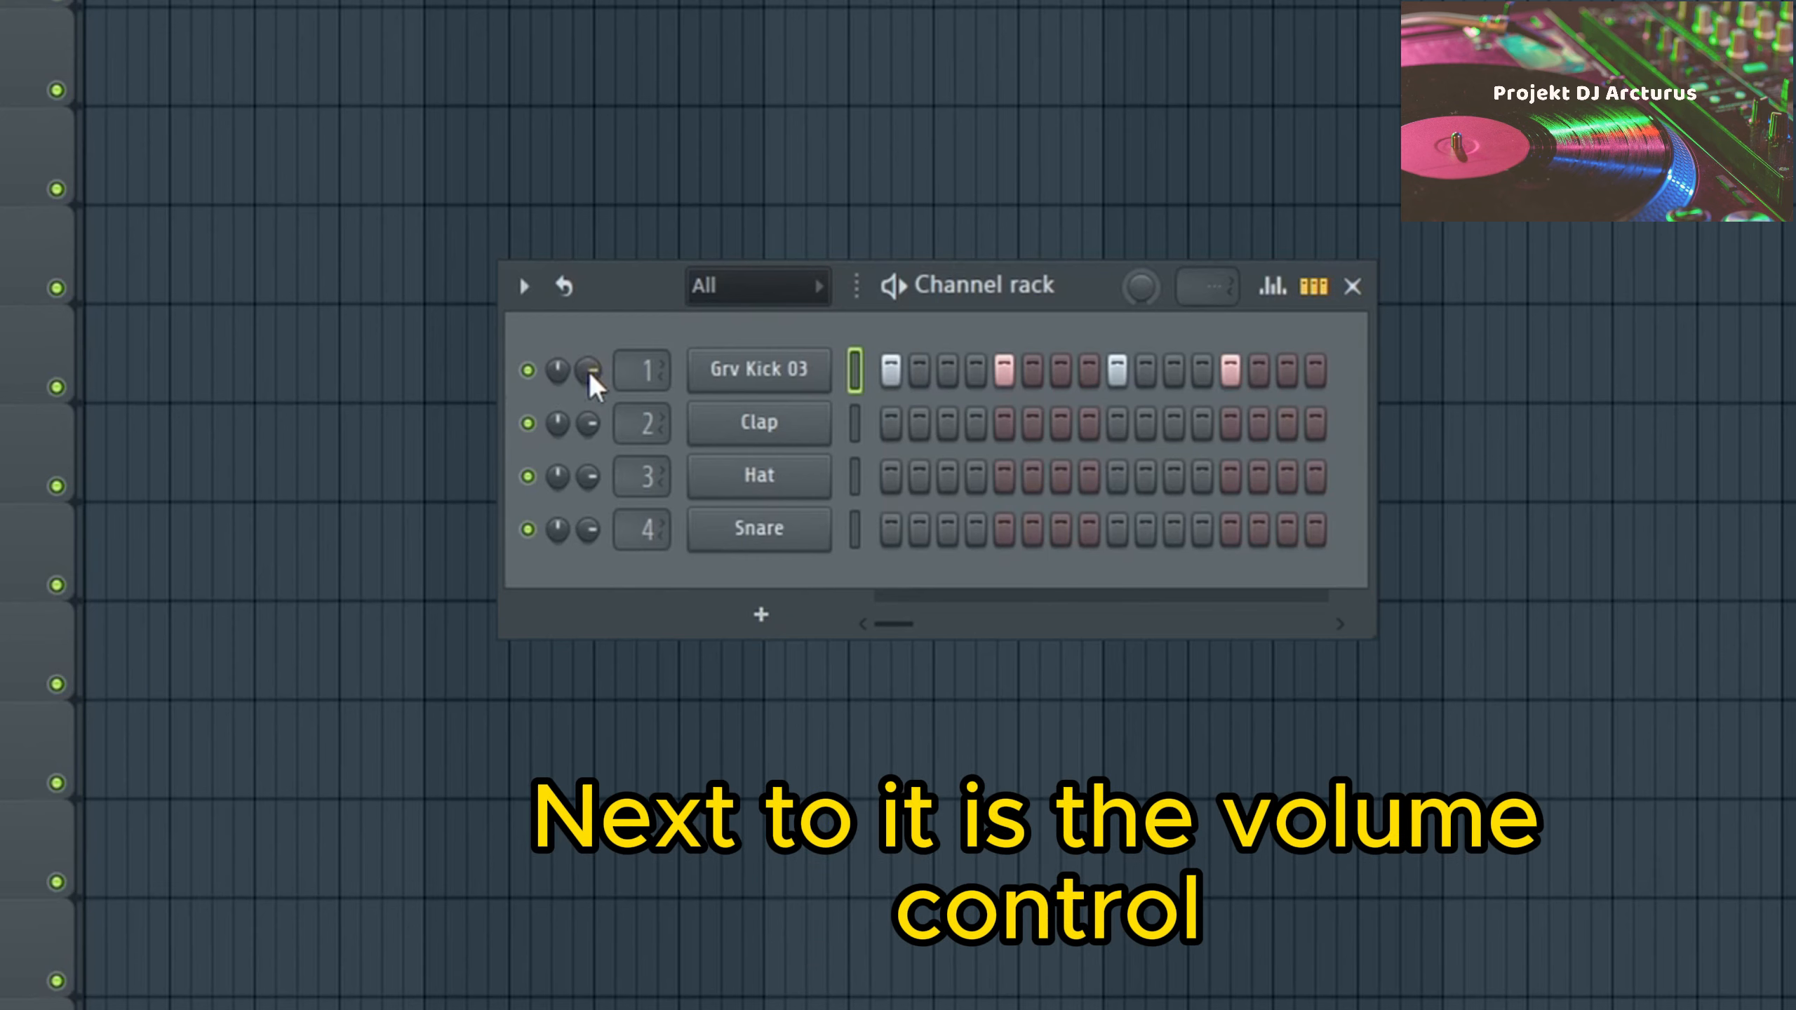
{"action": "key", "text": "space"}
{"action": "left_click_drag", "start_coordinate": [589, 371], "coordinate": [589, 410]}
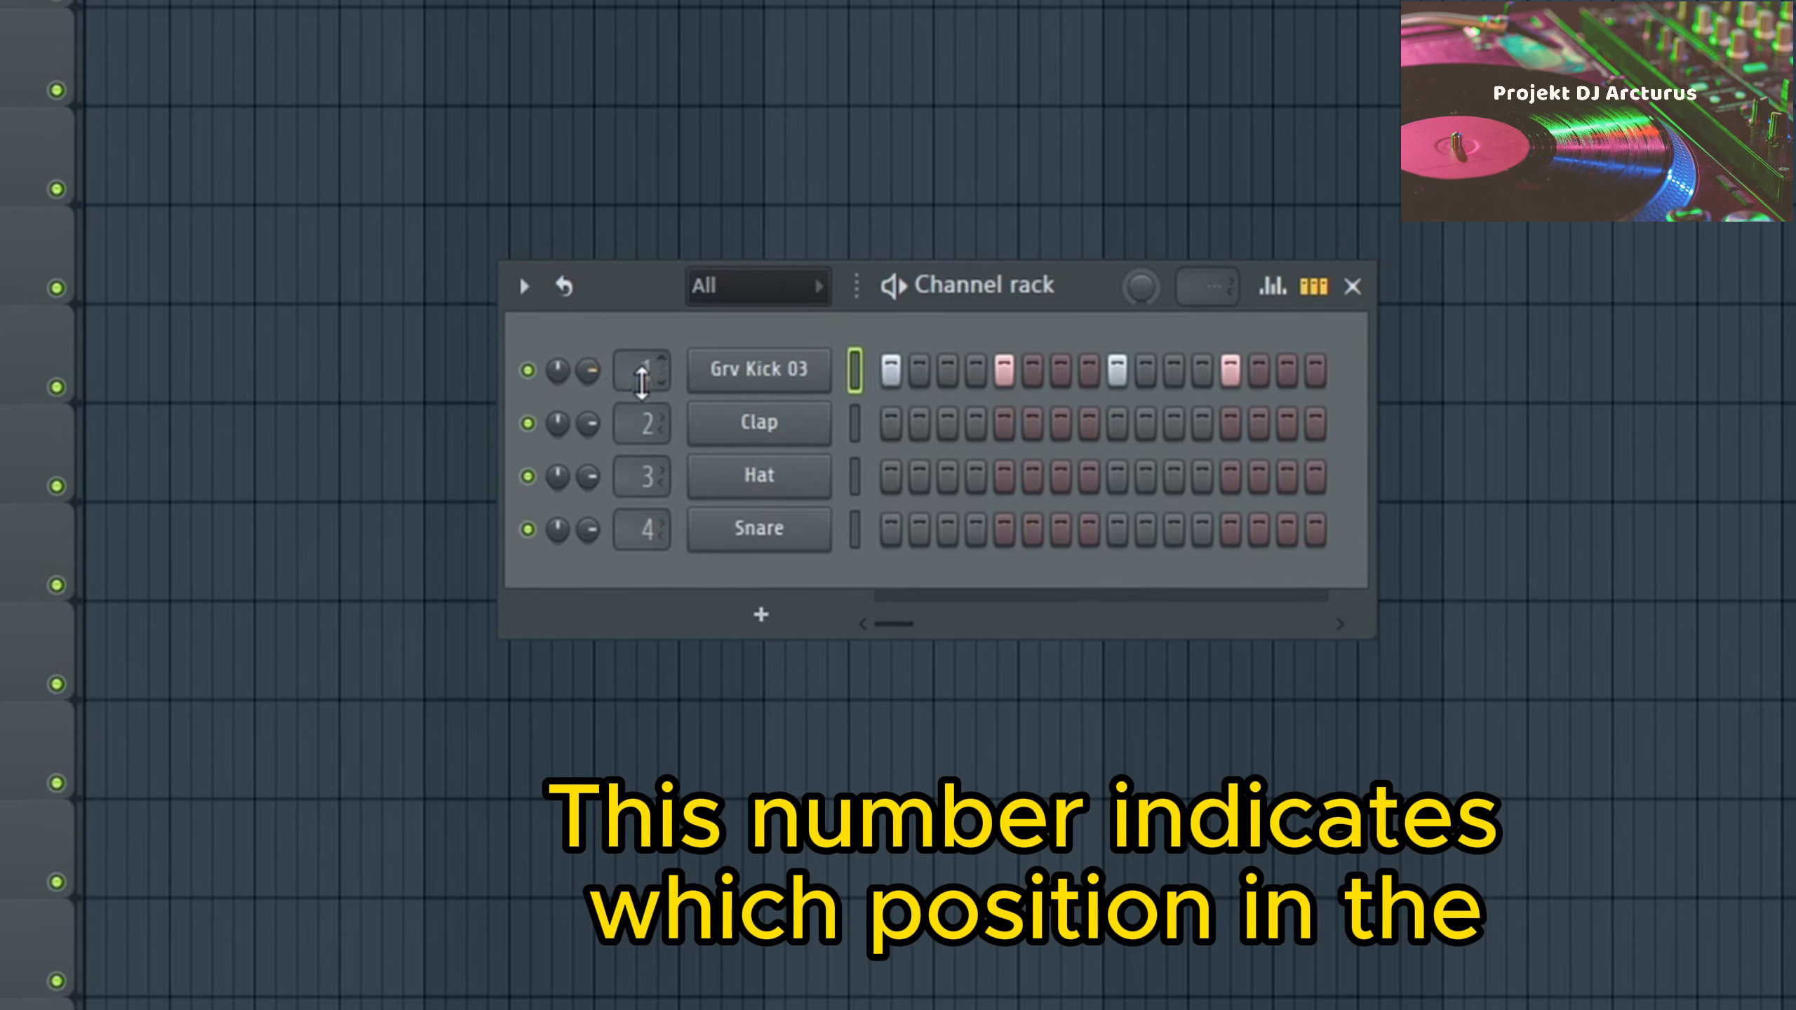
- Open the mixer and move the channel rack above it so both windows are unobstructed
{"action": "key", "text": "F9"}
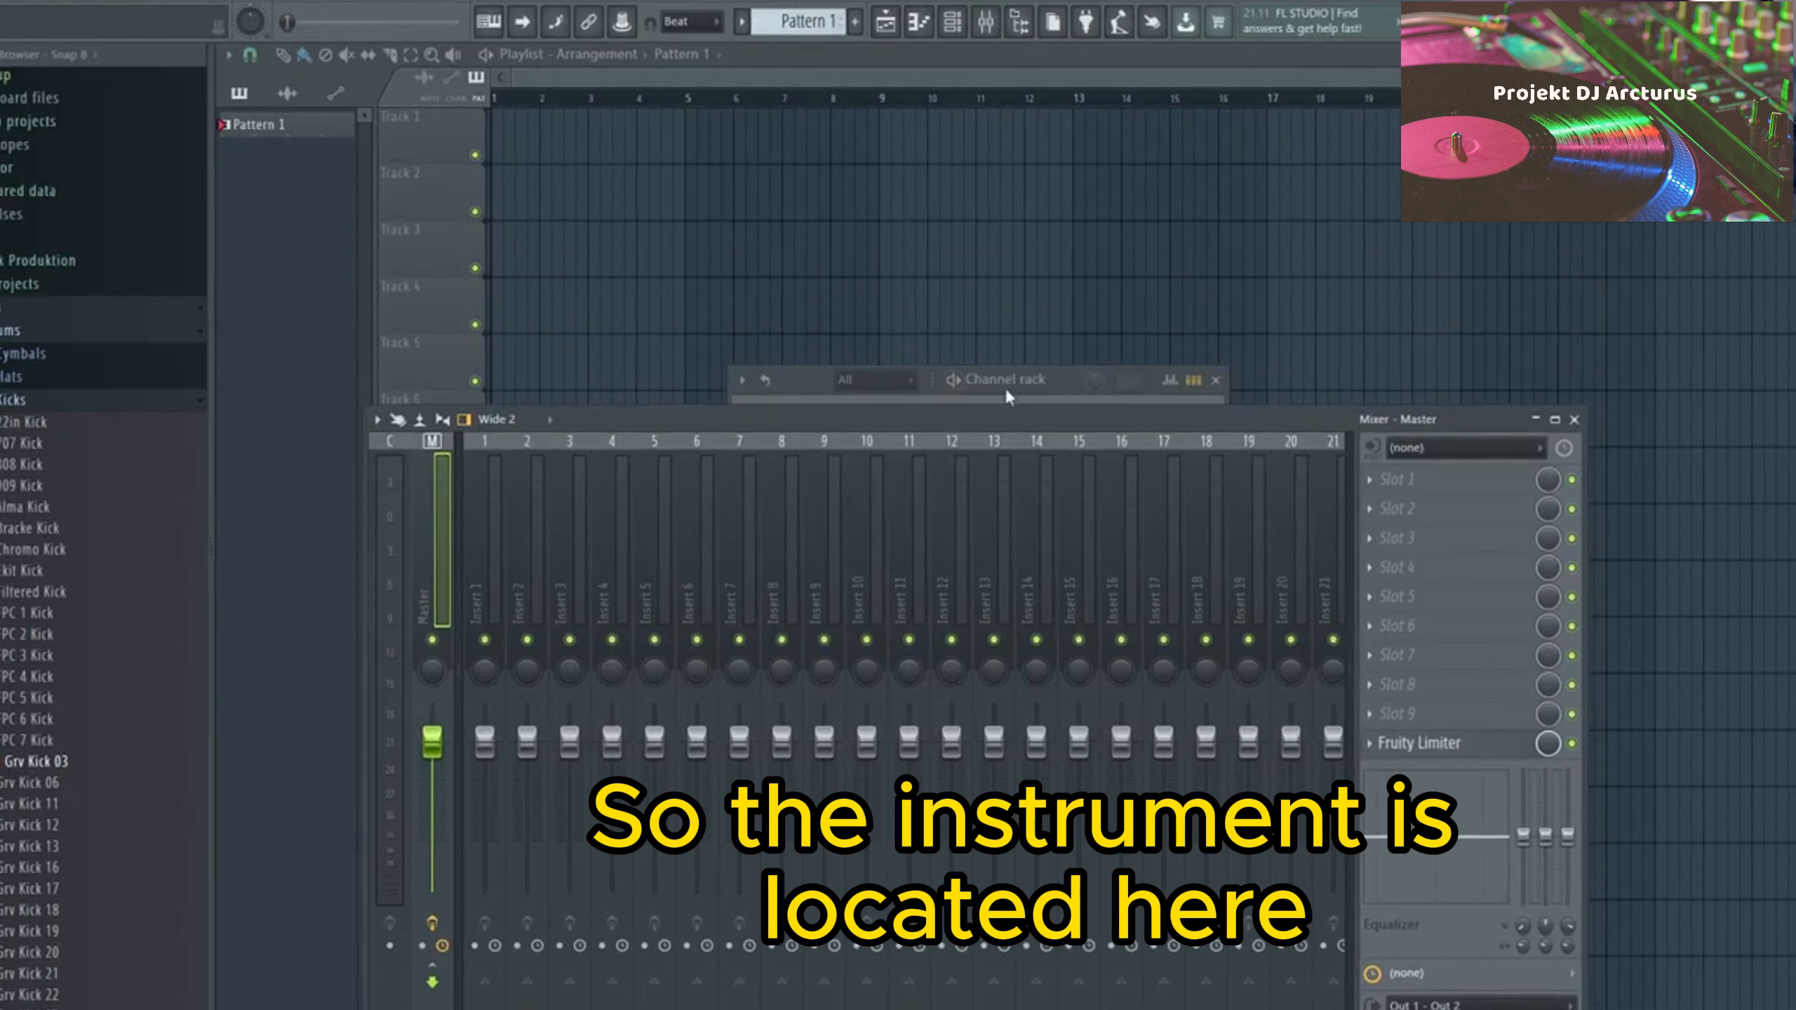
{"action": "left_click_drag", "start_coordinate": [1010, 384], "coordinate": [929, 194]}
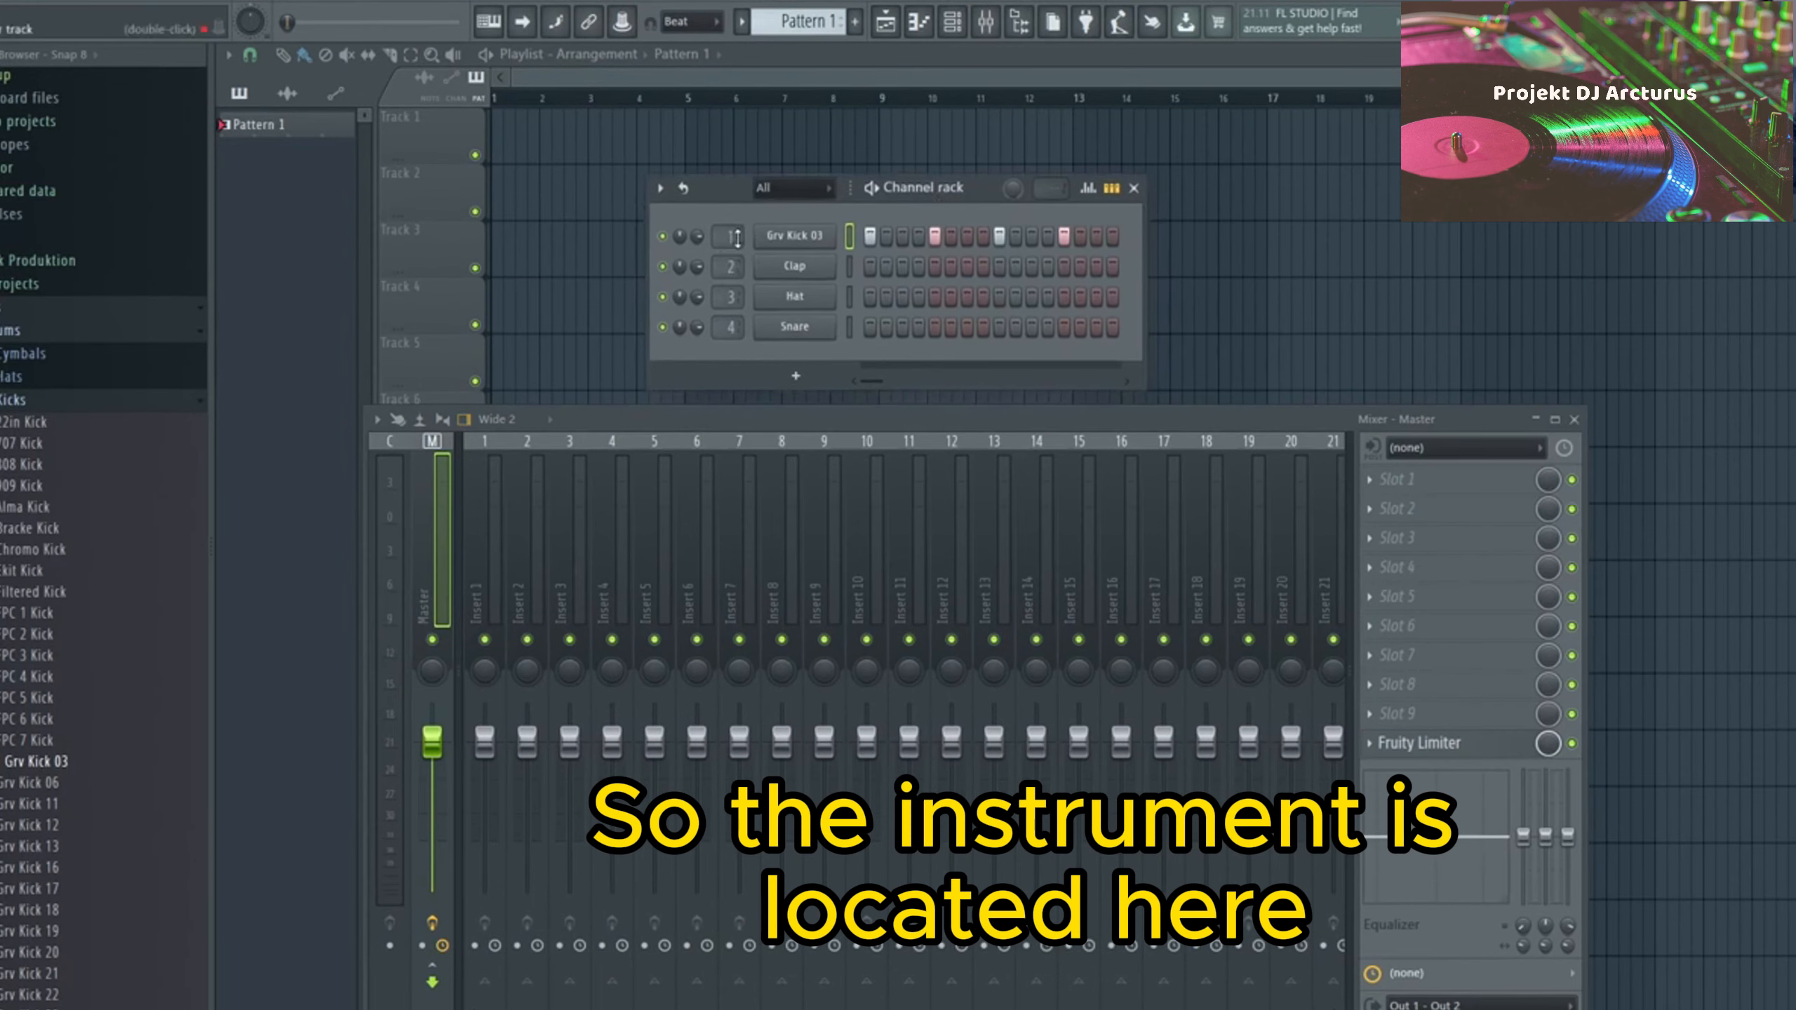
- Select mixer Insert 1 and play the kick pattern to check its signal on that track
{"action": "left_click", "coordinate": [488, 545]}
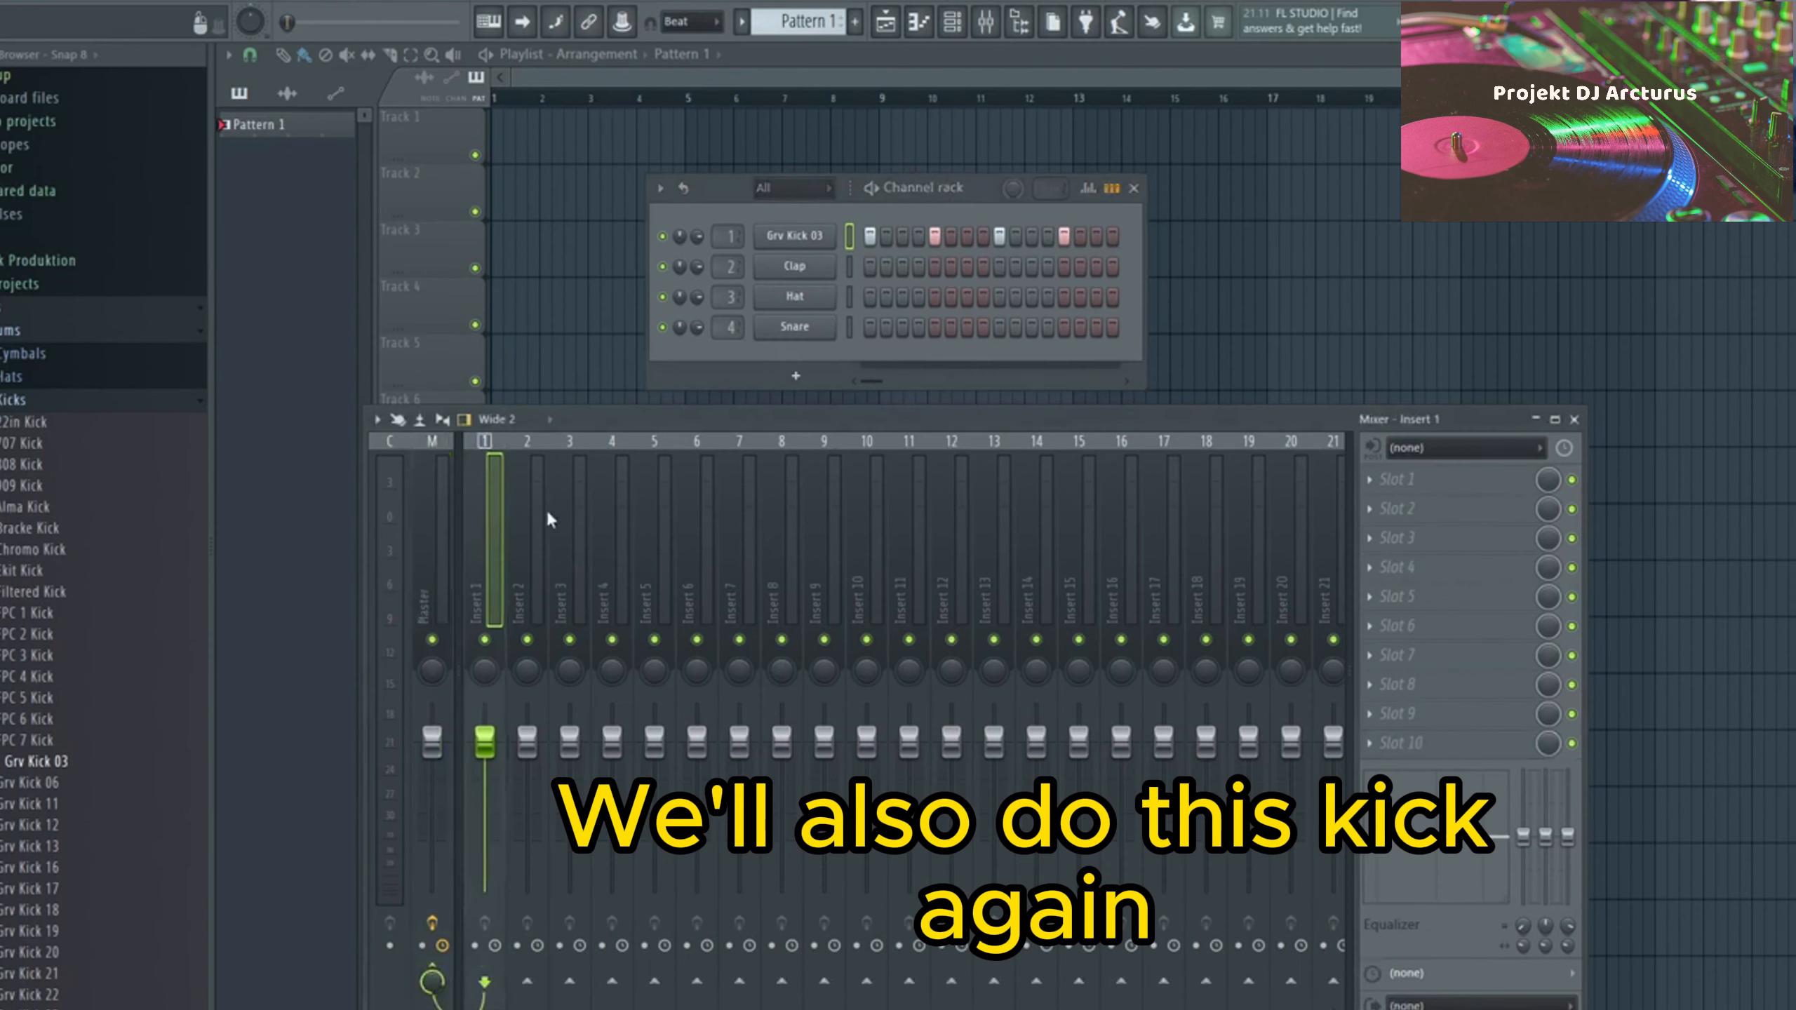
{"action": "key", "text": "space"}
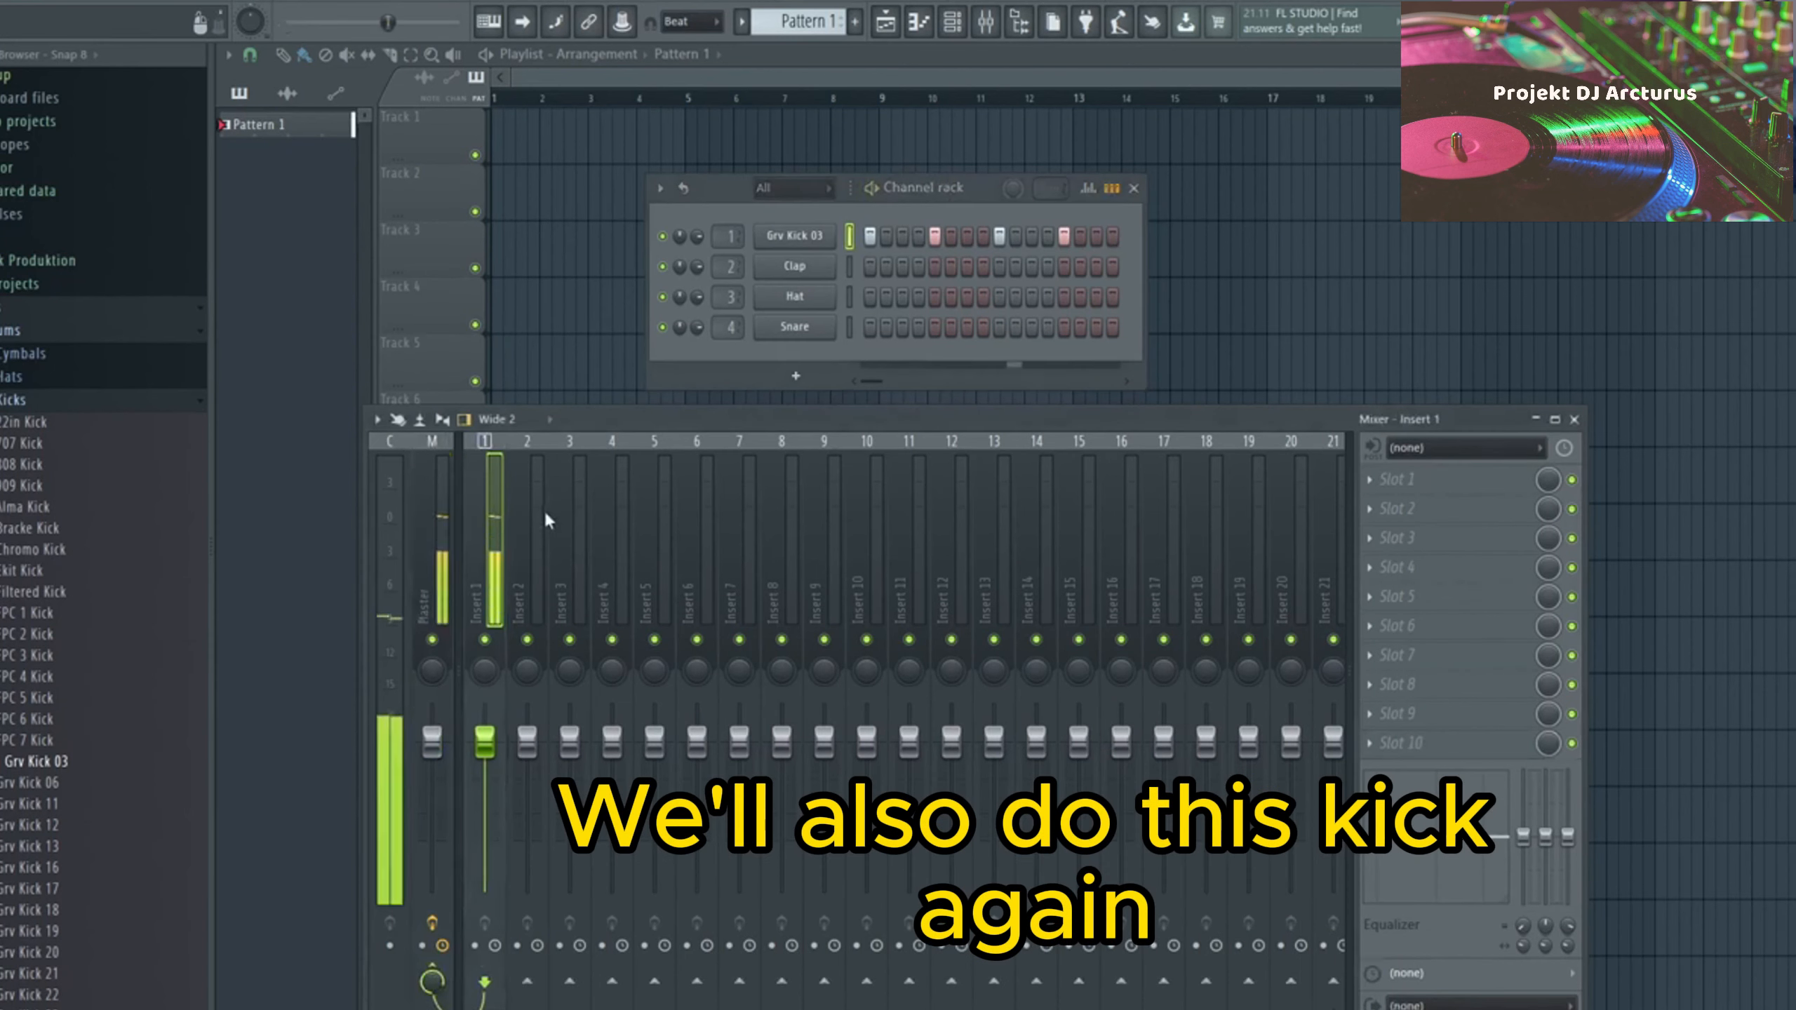
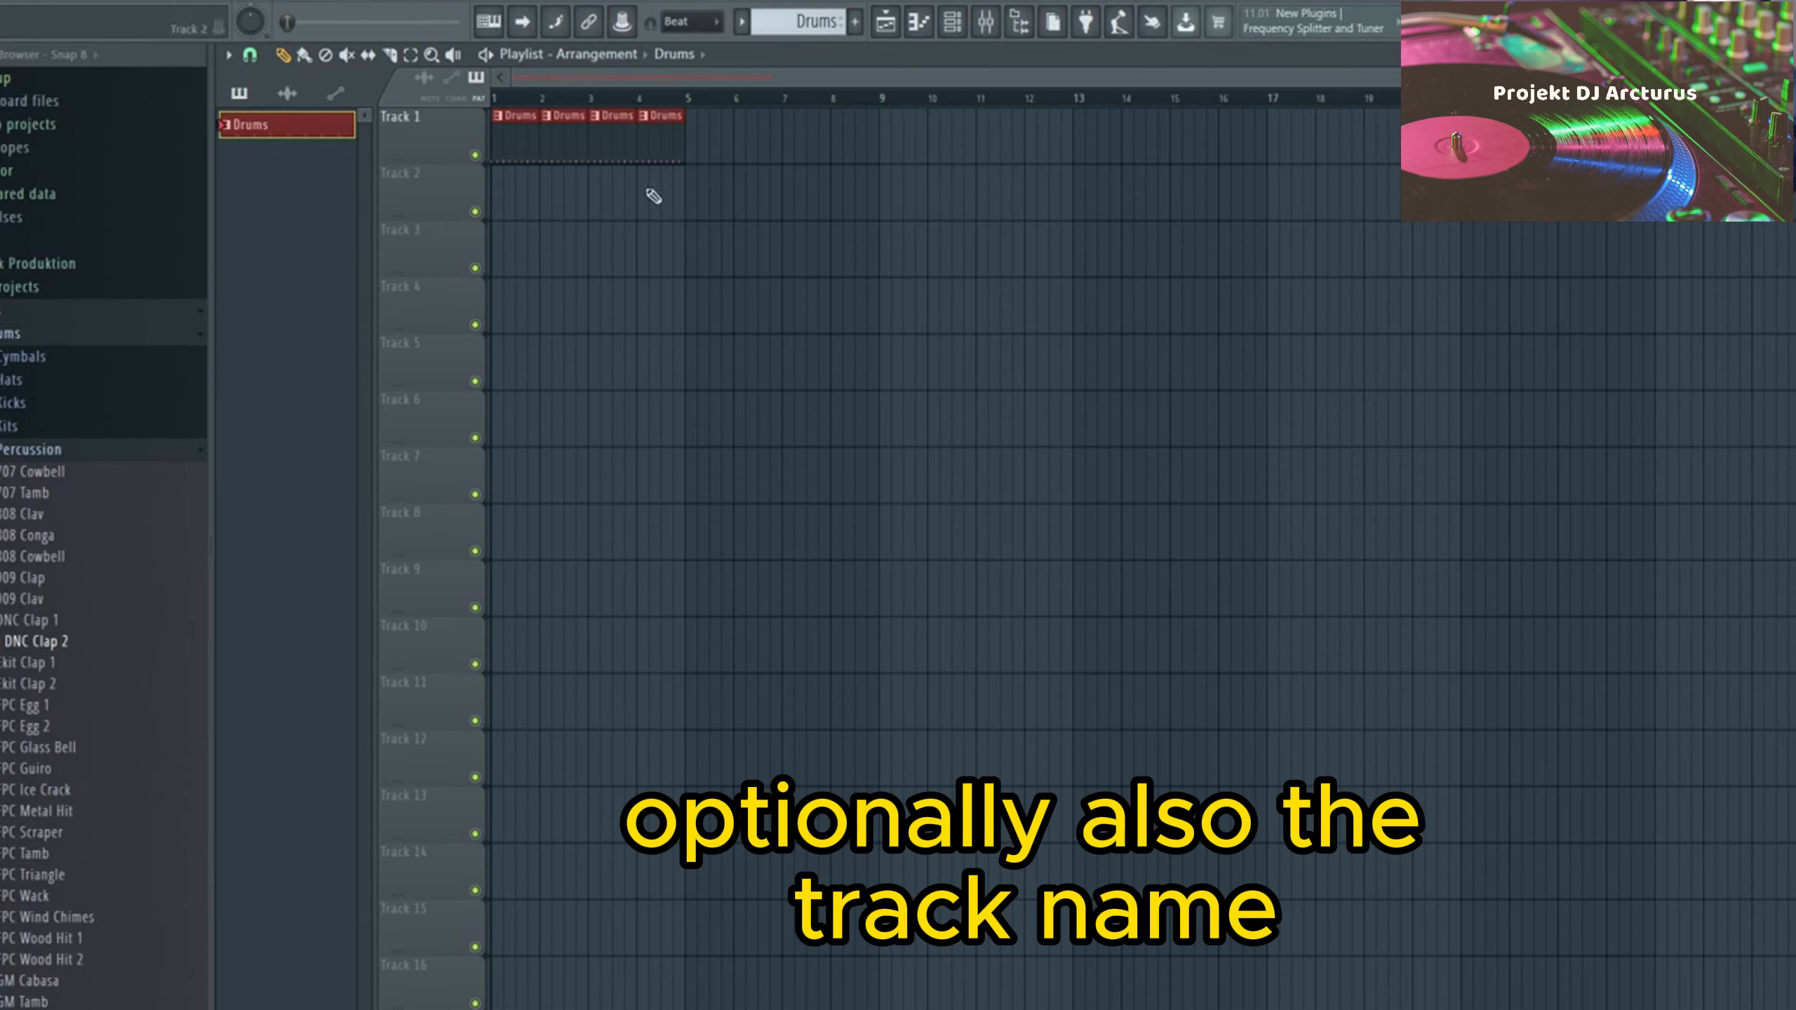
- Rename playlist Track 1 as "Drum Loop" and give it a purple colour
{"action": "right_click", "coordinate": [445, 130]}
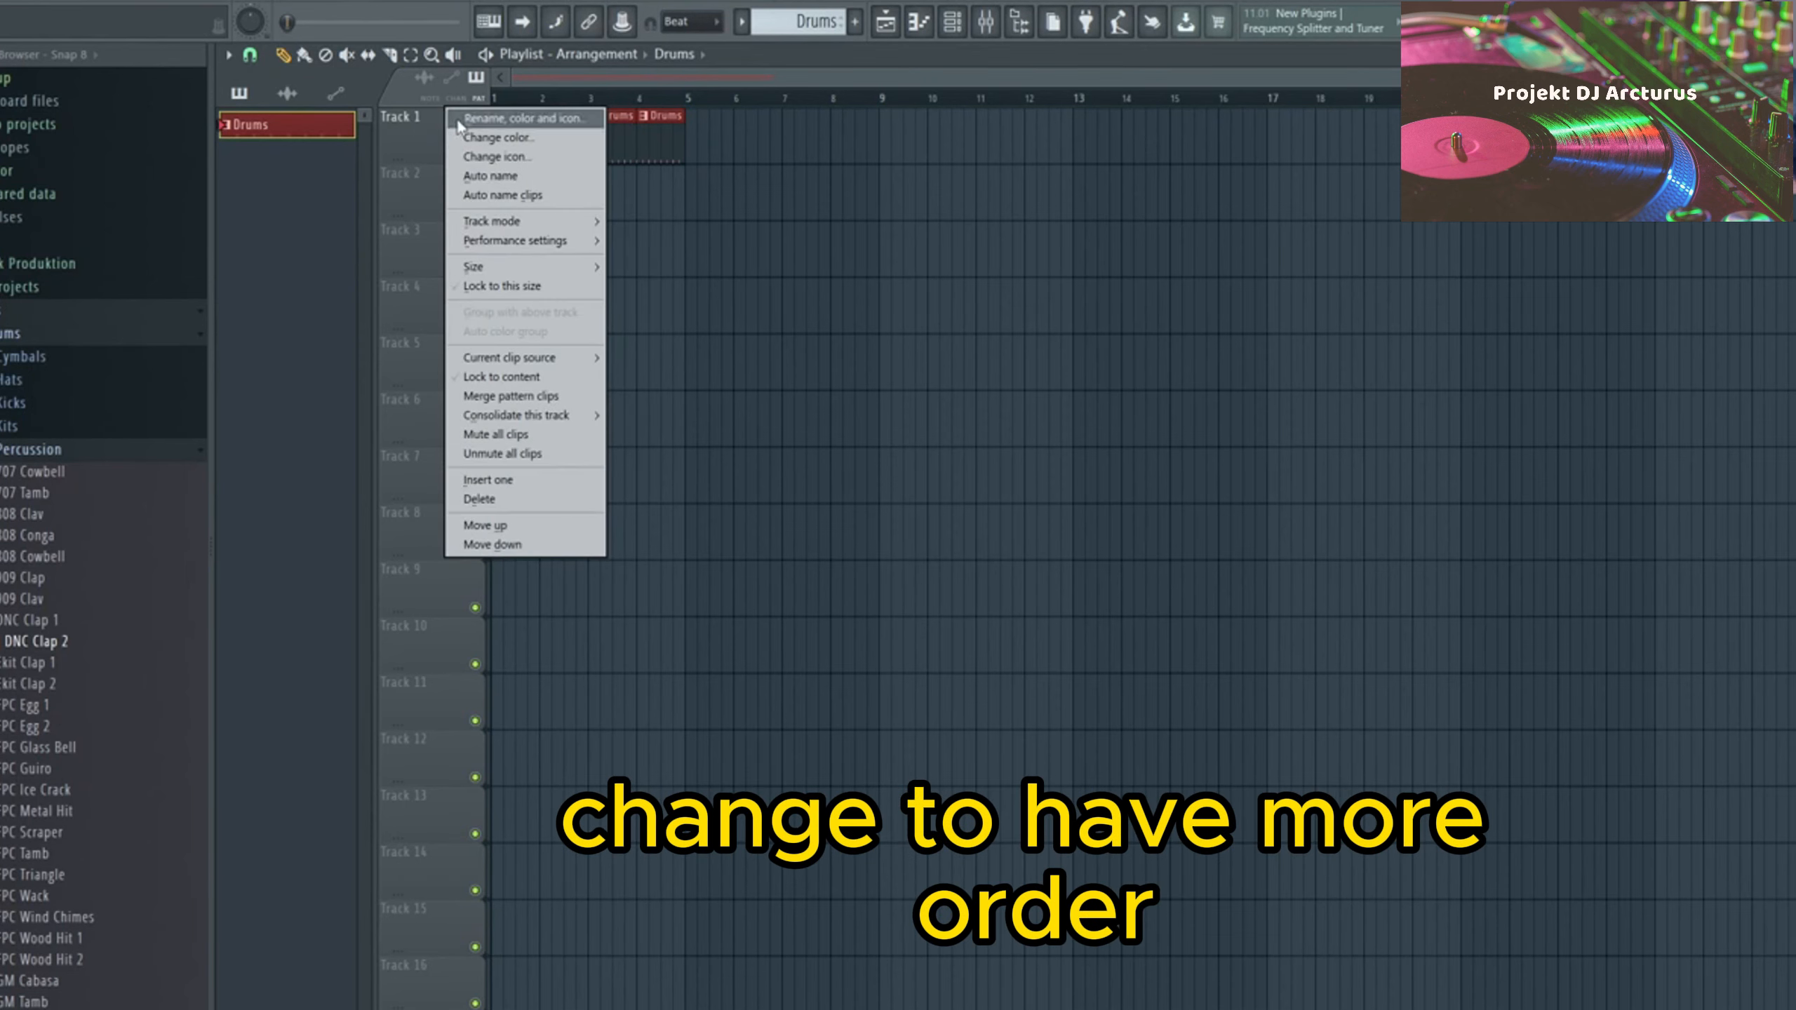
{"action": "left_click", "coordinate": [457, 120]}
{"action": "type", "text": "Drum Loop"}
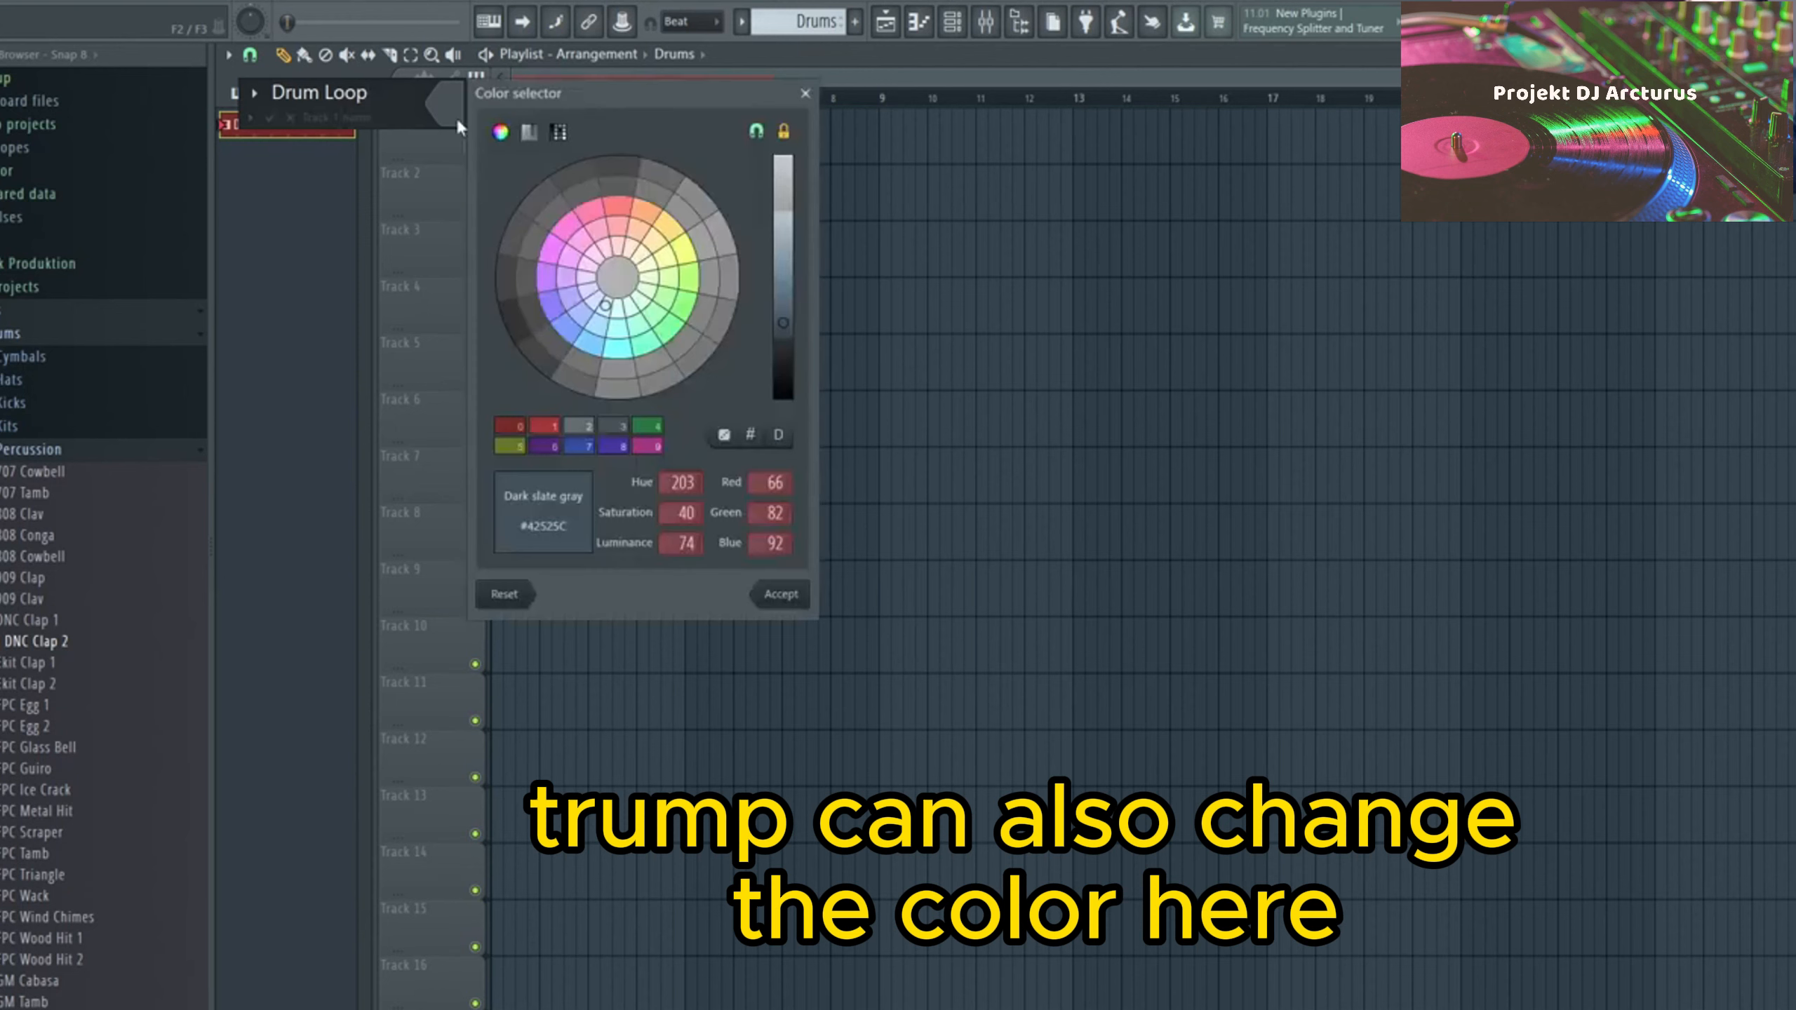
{"action": "left_click", "coordinate": [568, 227]}
{"action": "left_click", "coordinate": [787, 595]}
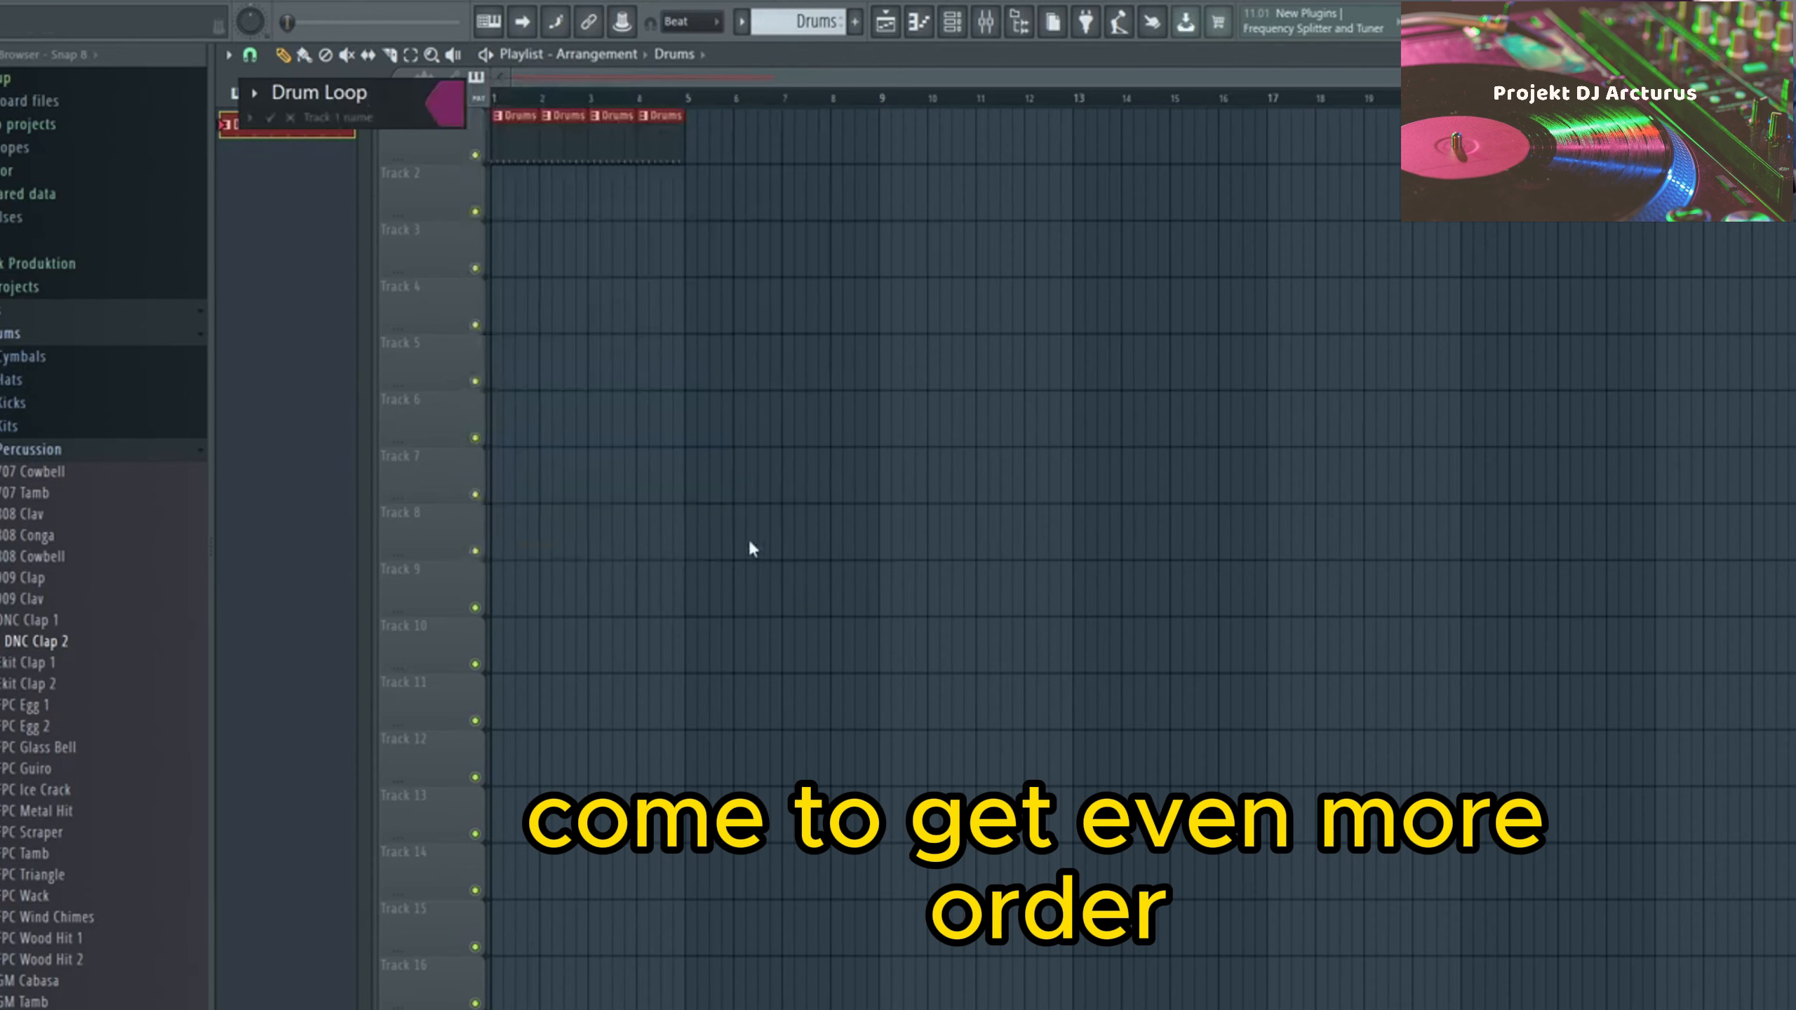
{"action": "key", "text": "Return"}
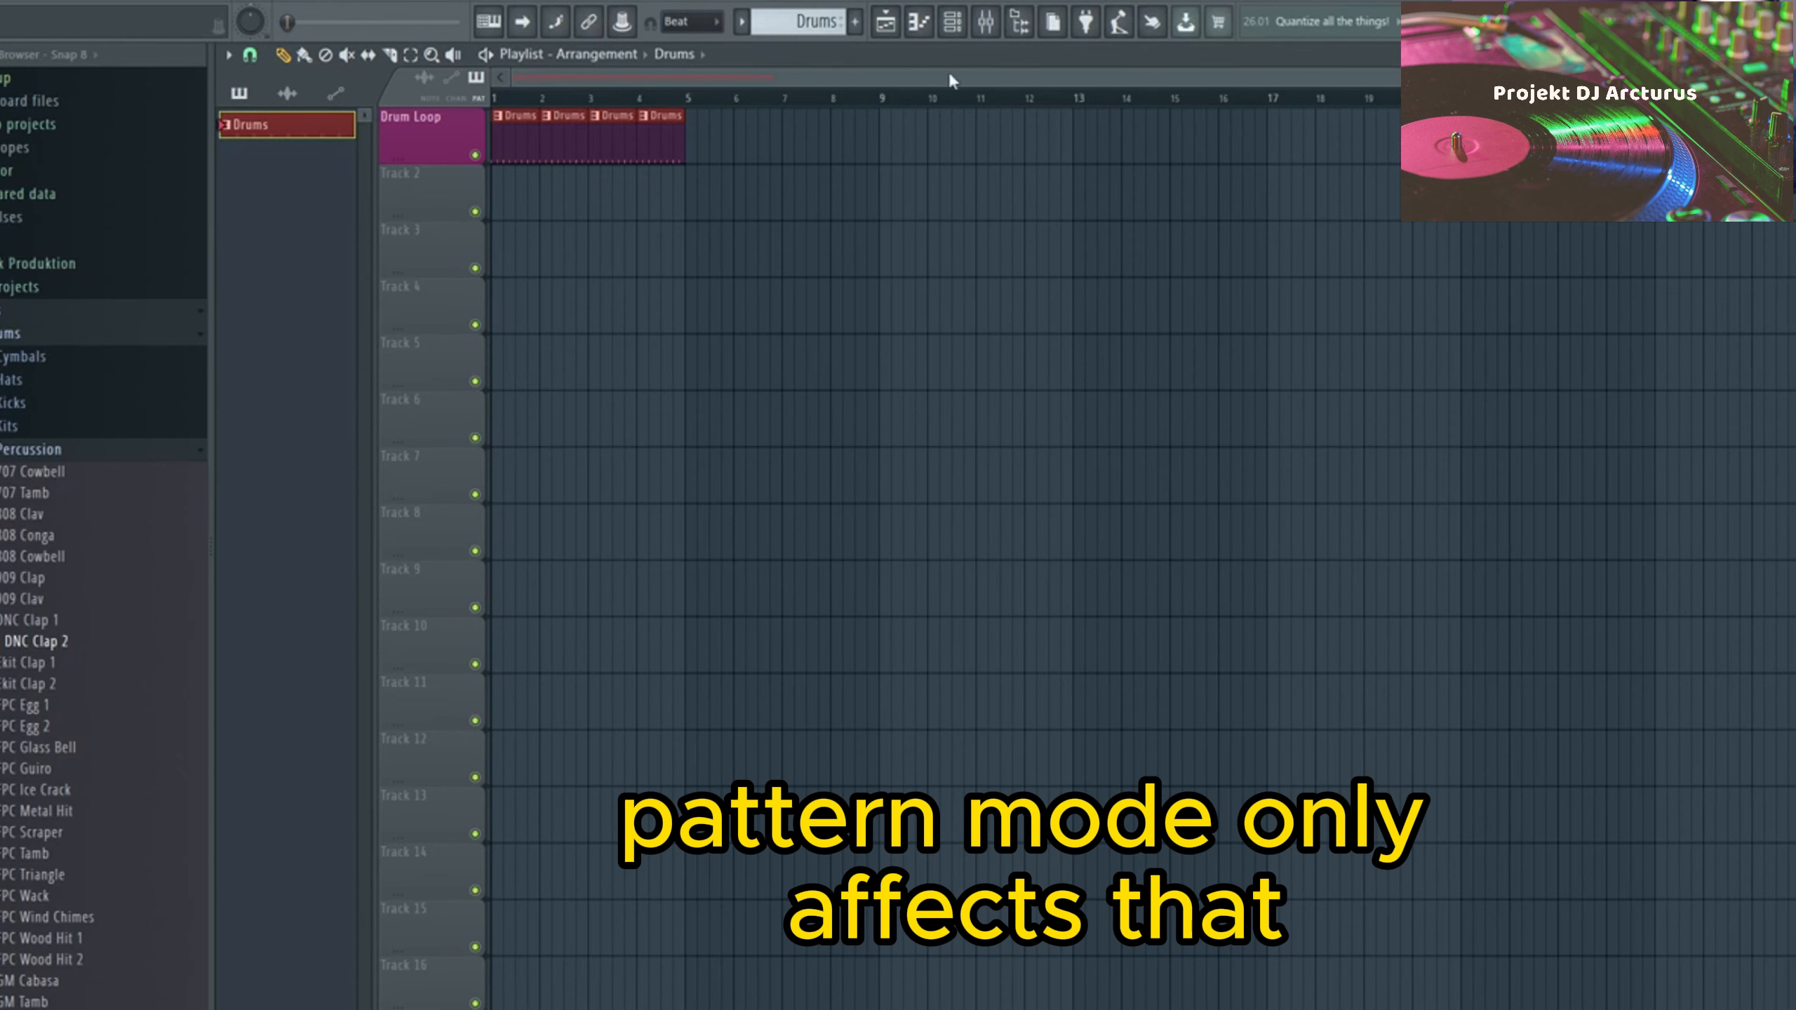
- Show the channel rack and play the Drums clips in the playlist, stopping playback at the end
{"action": "left_click", "coordinate": [953, 22]}
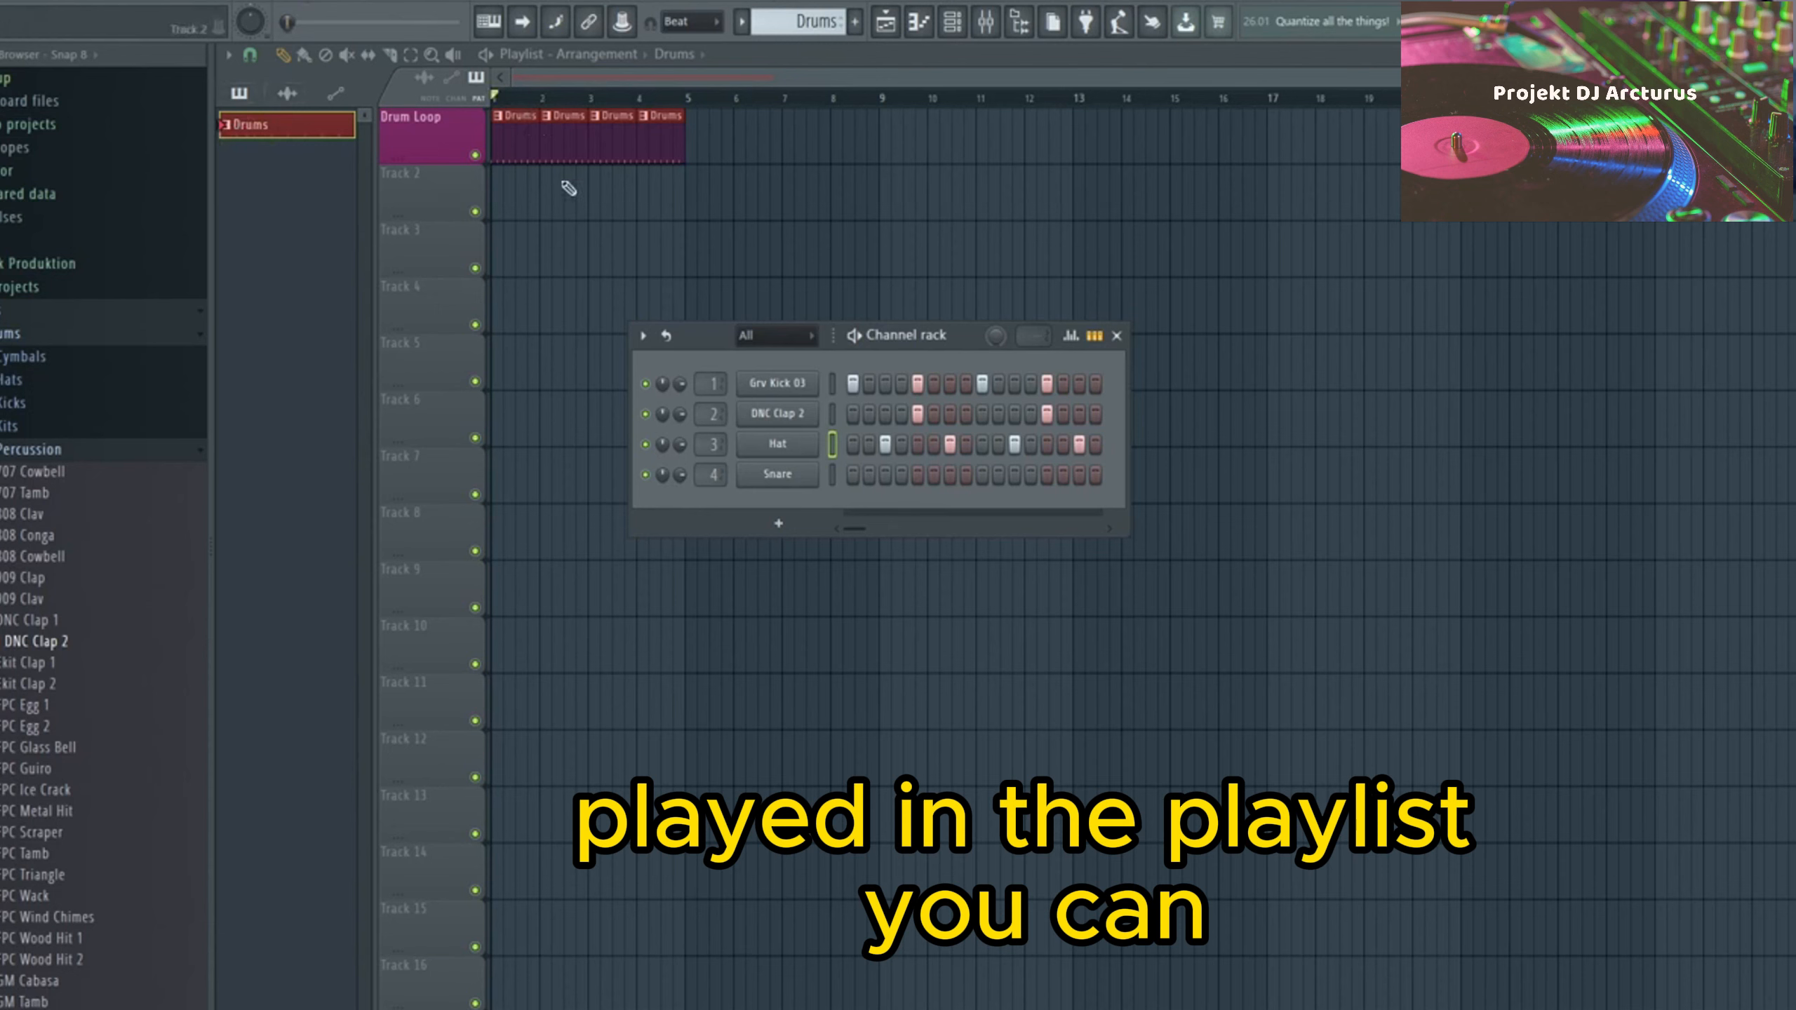
{"action": "key", "text": "space"}
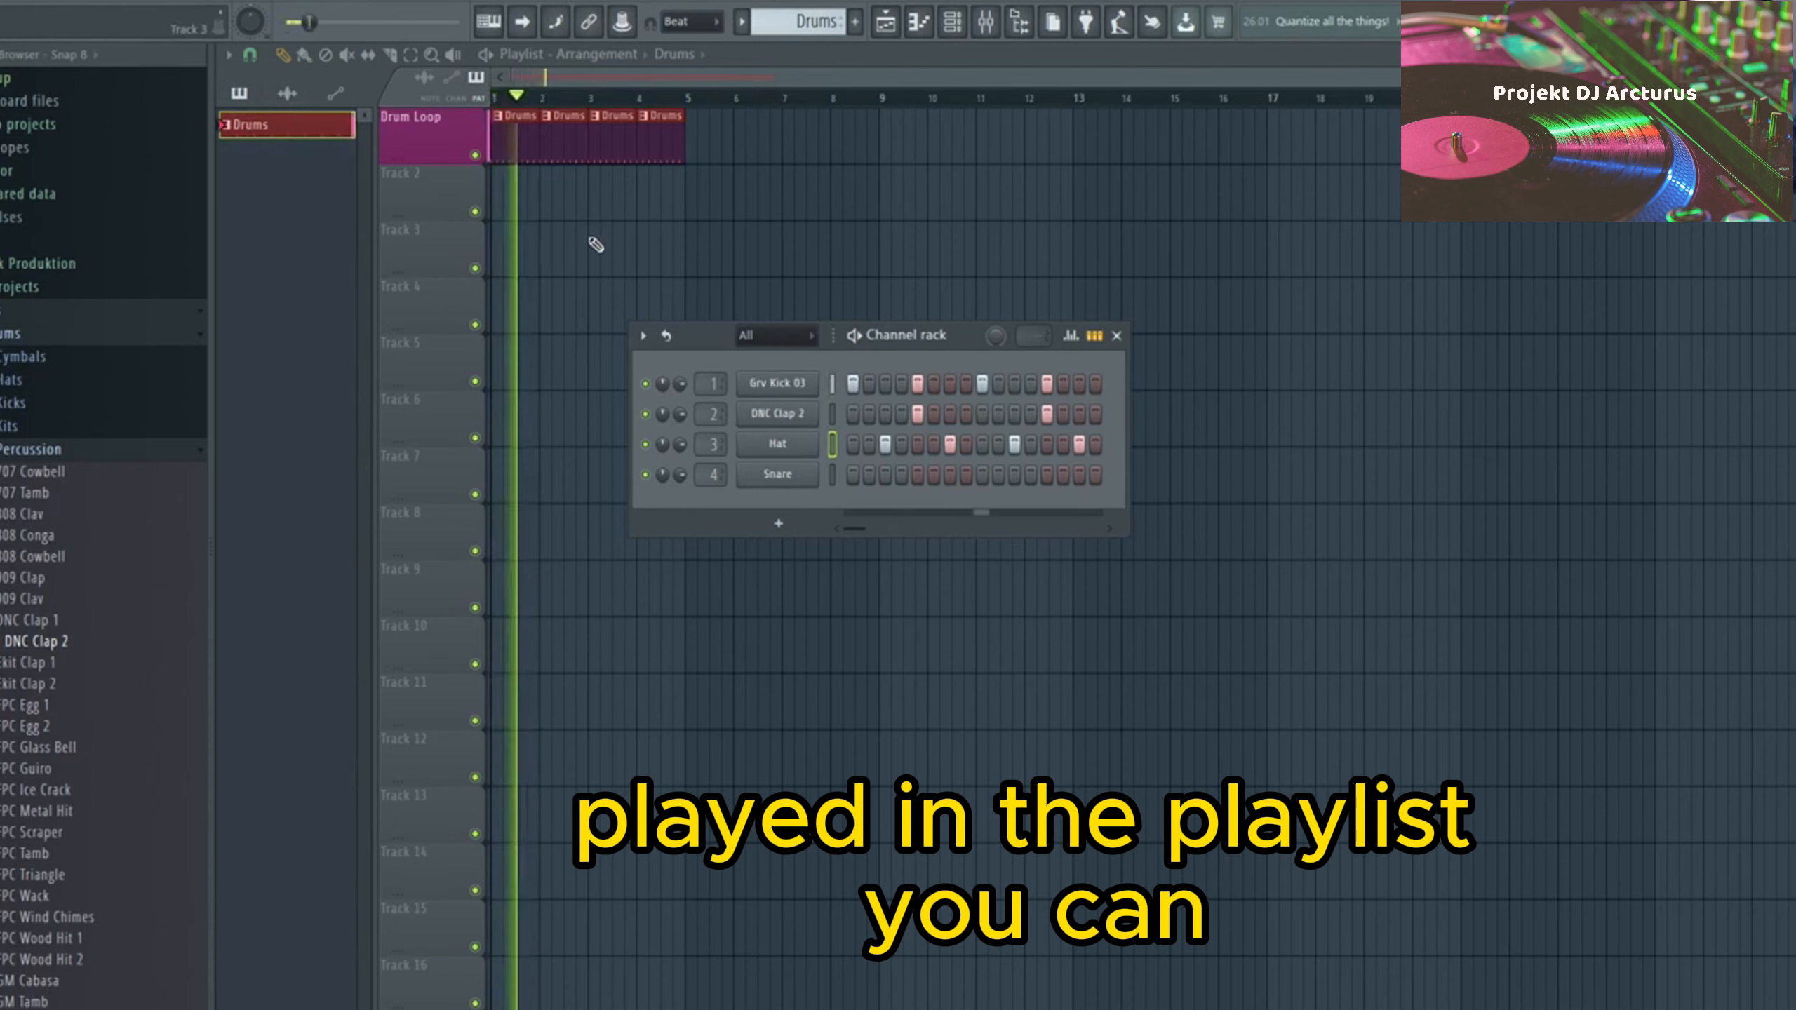
{"action": "key", "text": "space"}
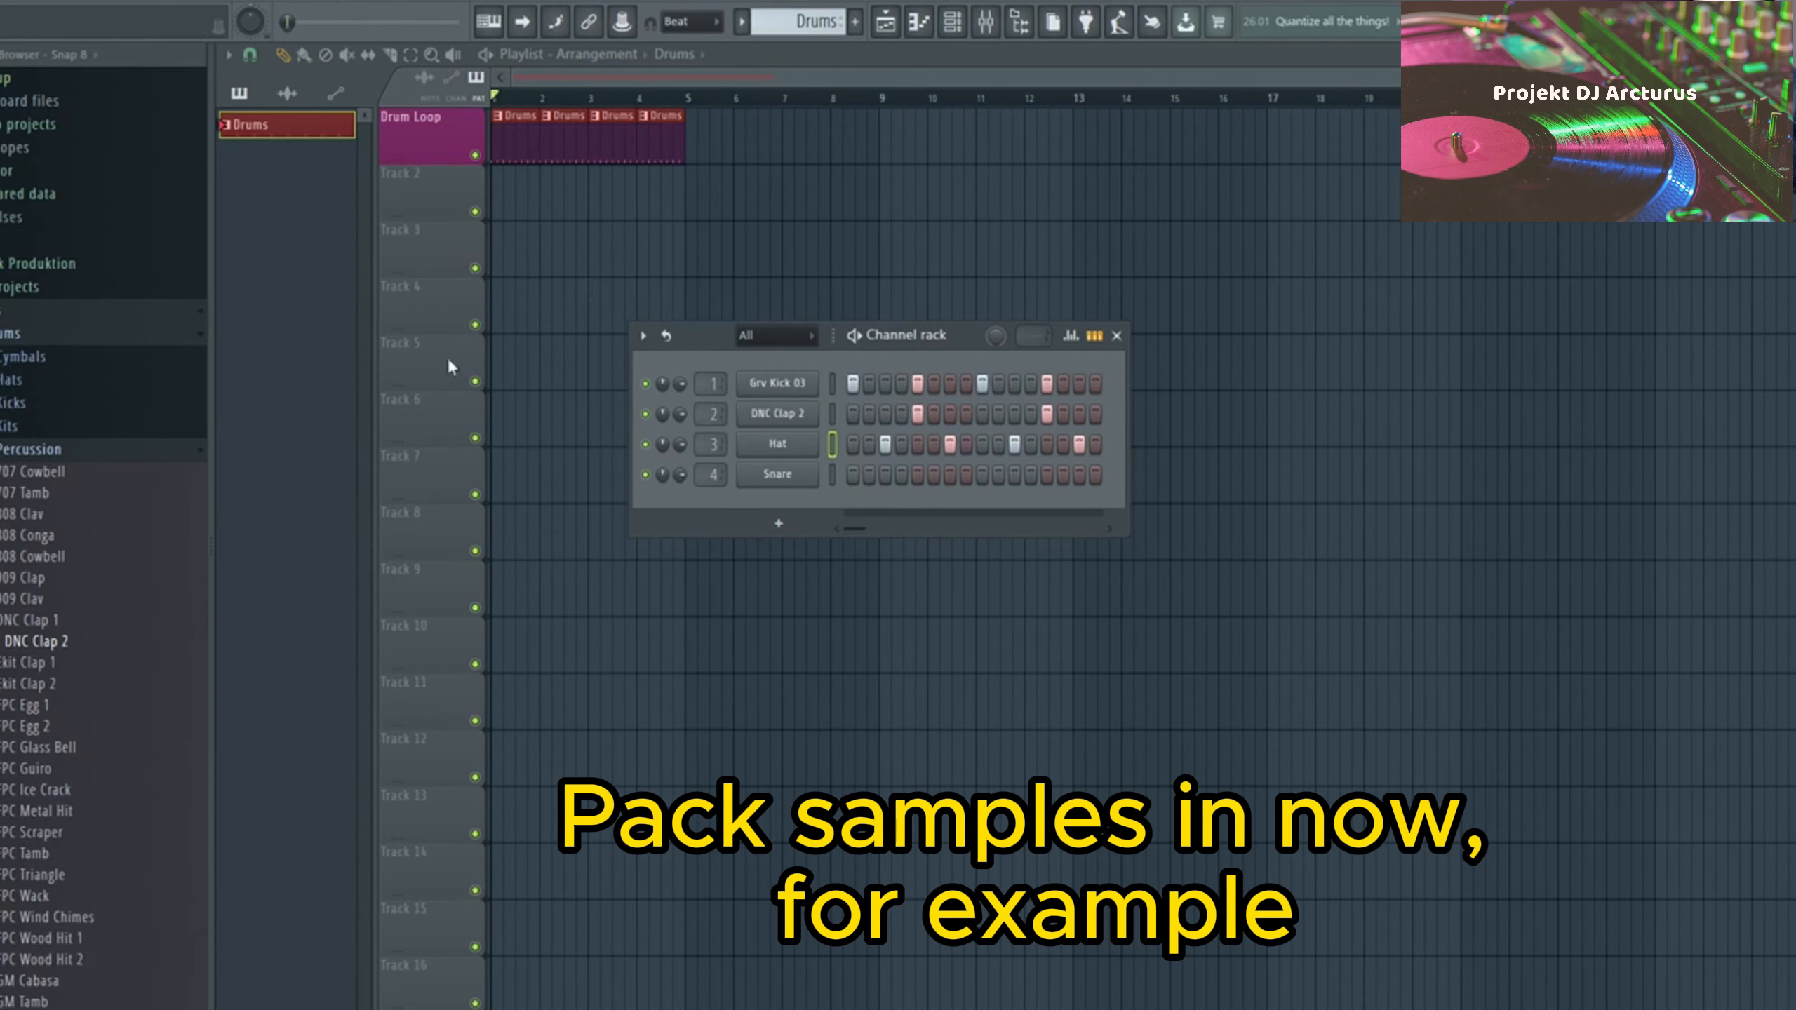
- Audition samples in the Cymbals folder, place Cust Ride at the start of Track 2, and show patterns in the picker
{"action": "left_click", "coordinate": [50, 367]}
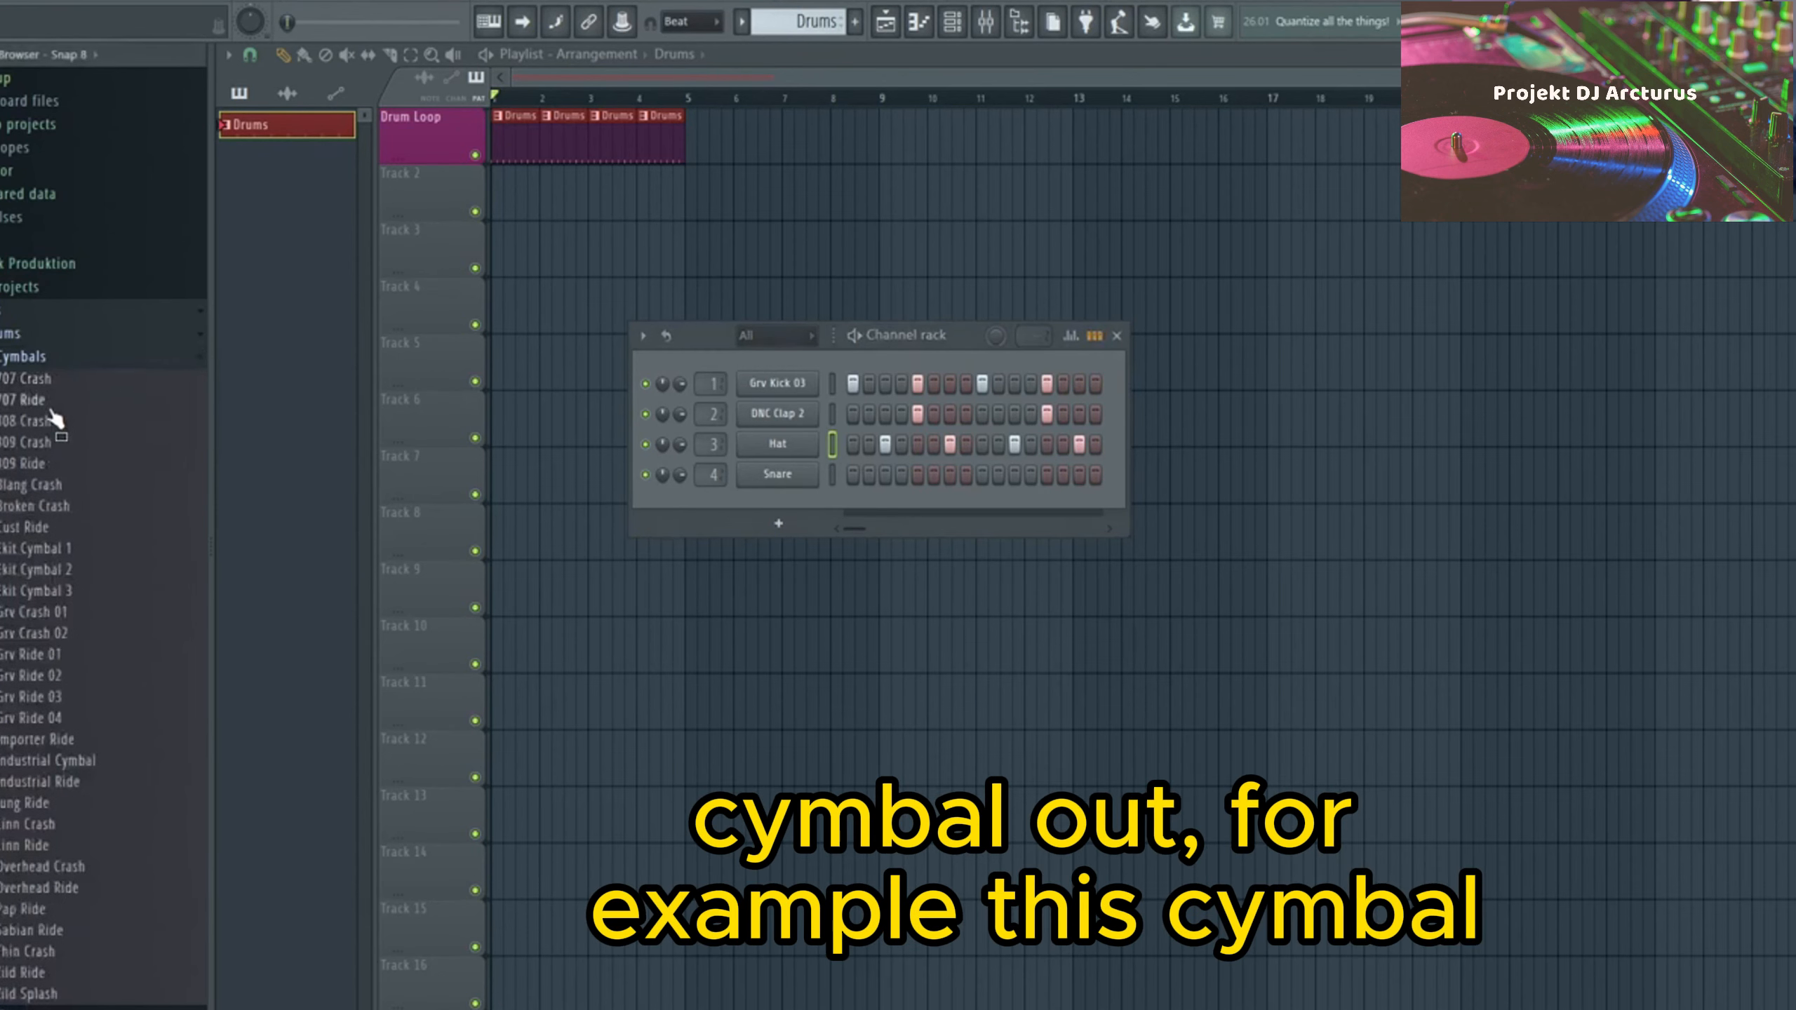
{"action": "left_click", "coordinate": [54, 485]}
{"action": "left_click", "coordinate": [42, 534]}
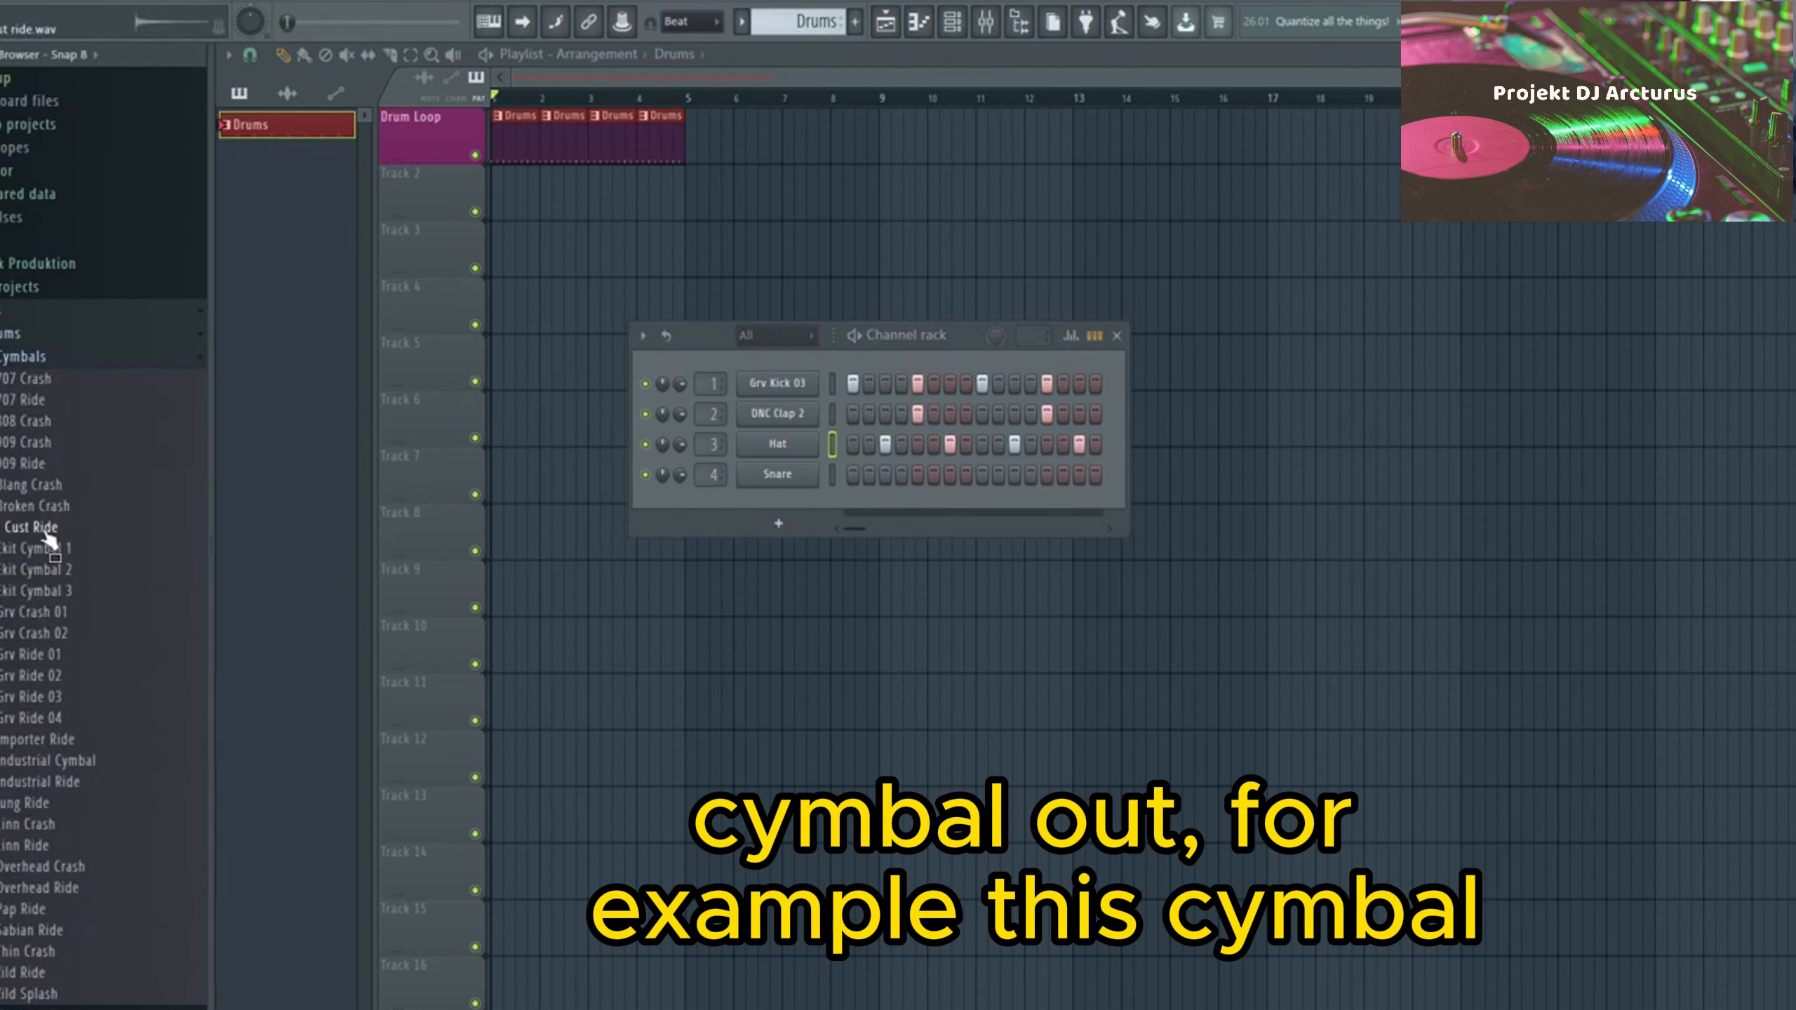
{"action": "left_click_drag", "start_coordinate": [50, 540], "coordinate": [501, 189]}
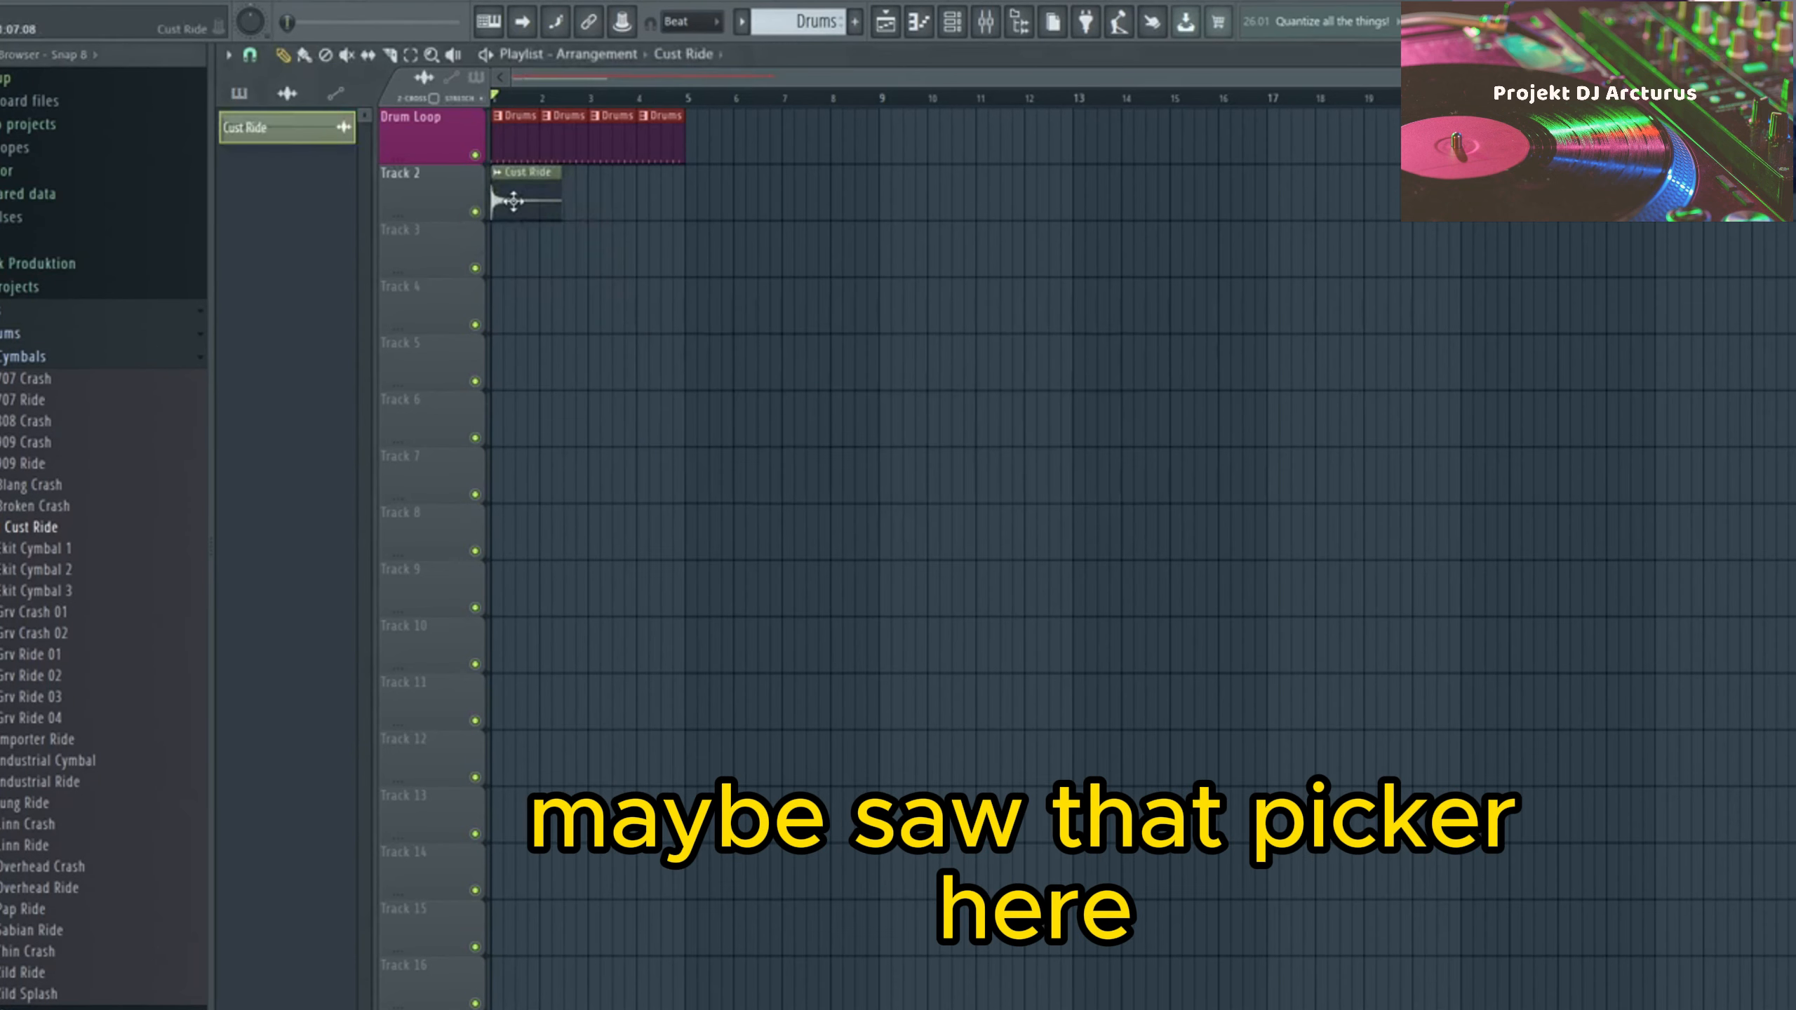
{"action": "left_click", "coordinate": [241, 93]}
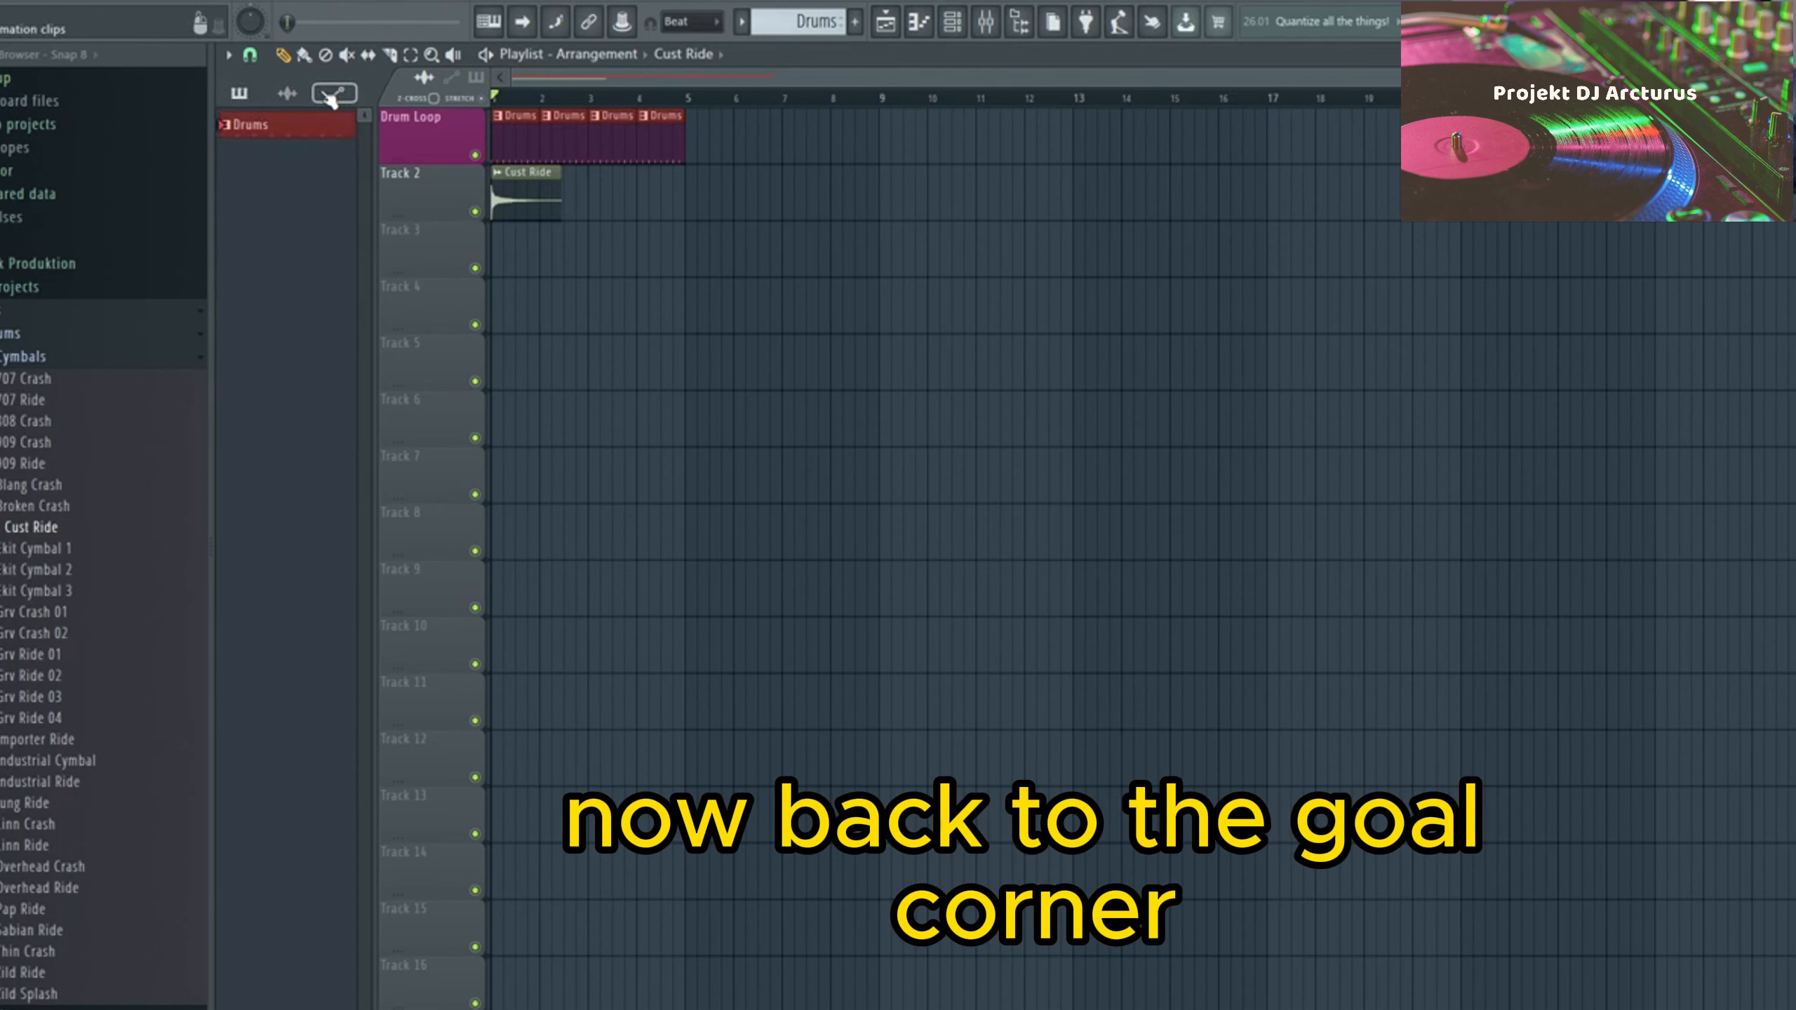
- View the channel rack's Unsorted group, show All channels, and route Cust Ride to mixer track 5
{"action": "left_click", "coordinate": [956, 30]}
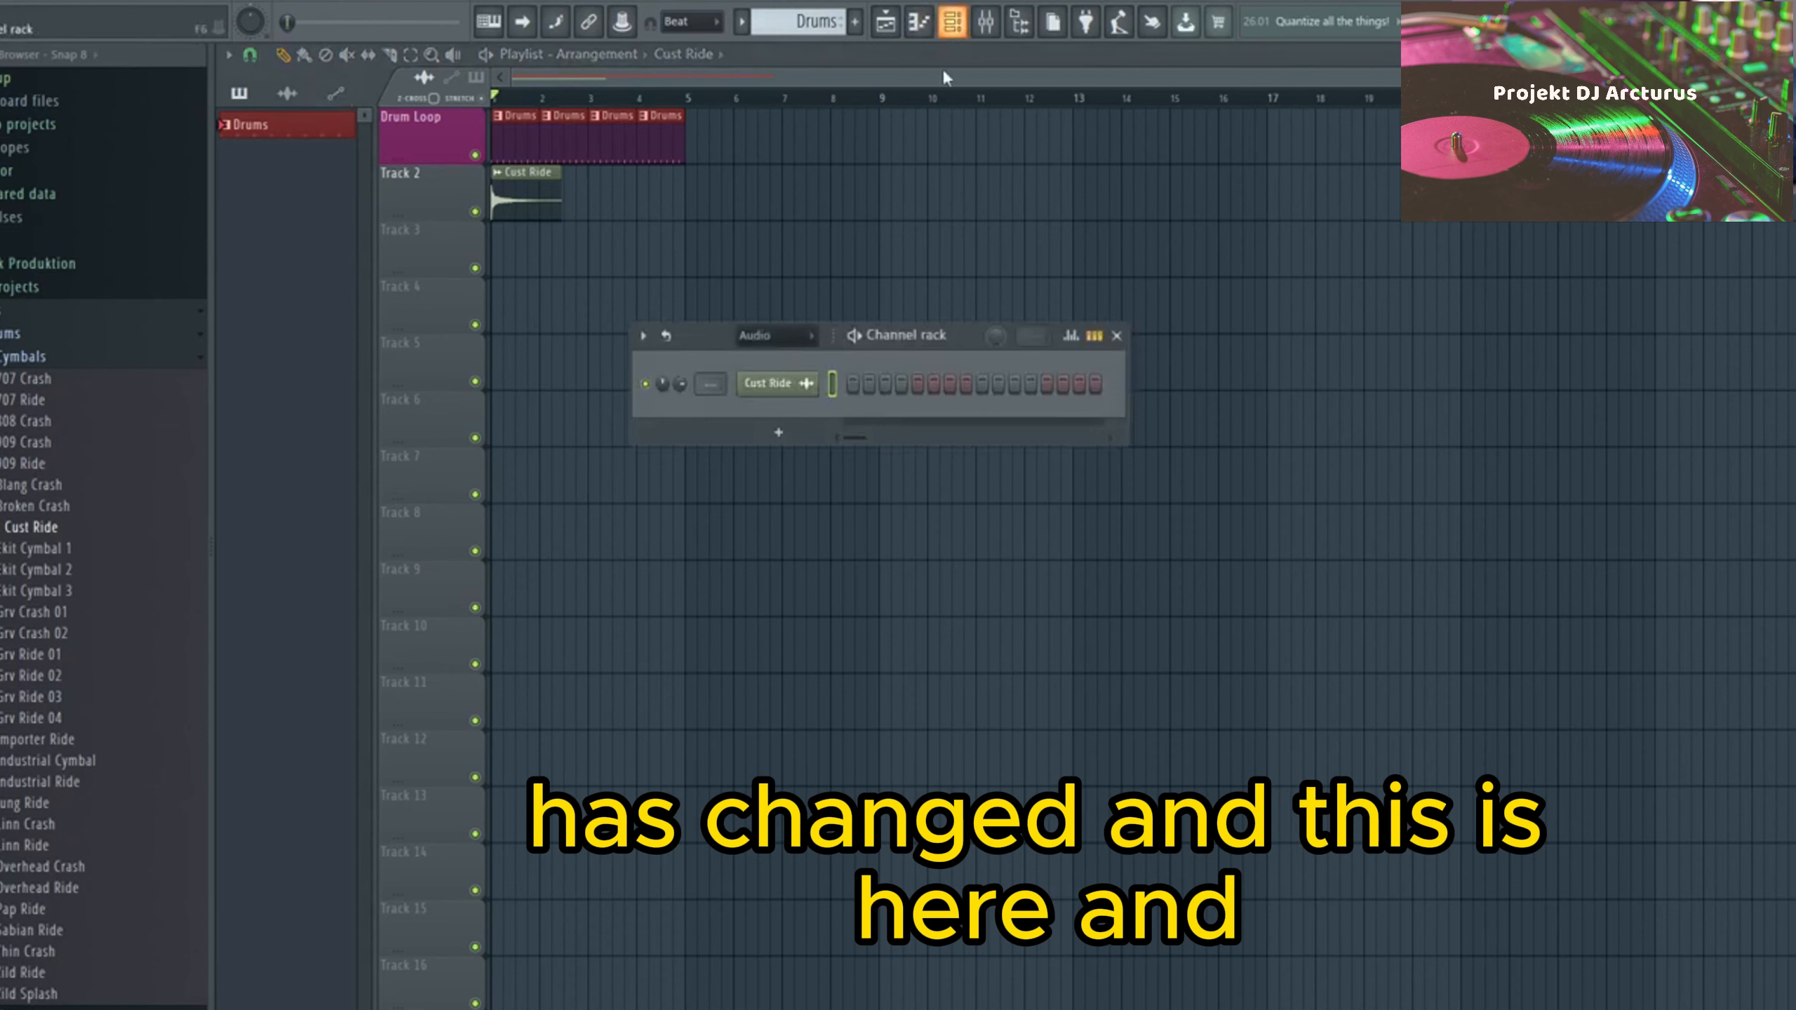
{"action": "left_click", "coordinate": [811, 336]}
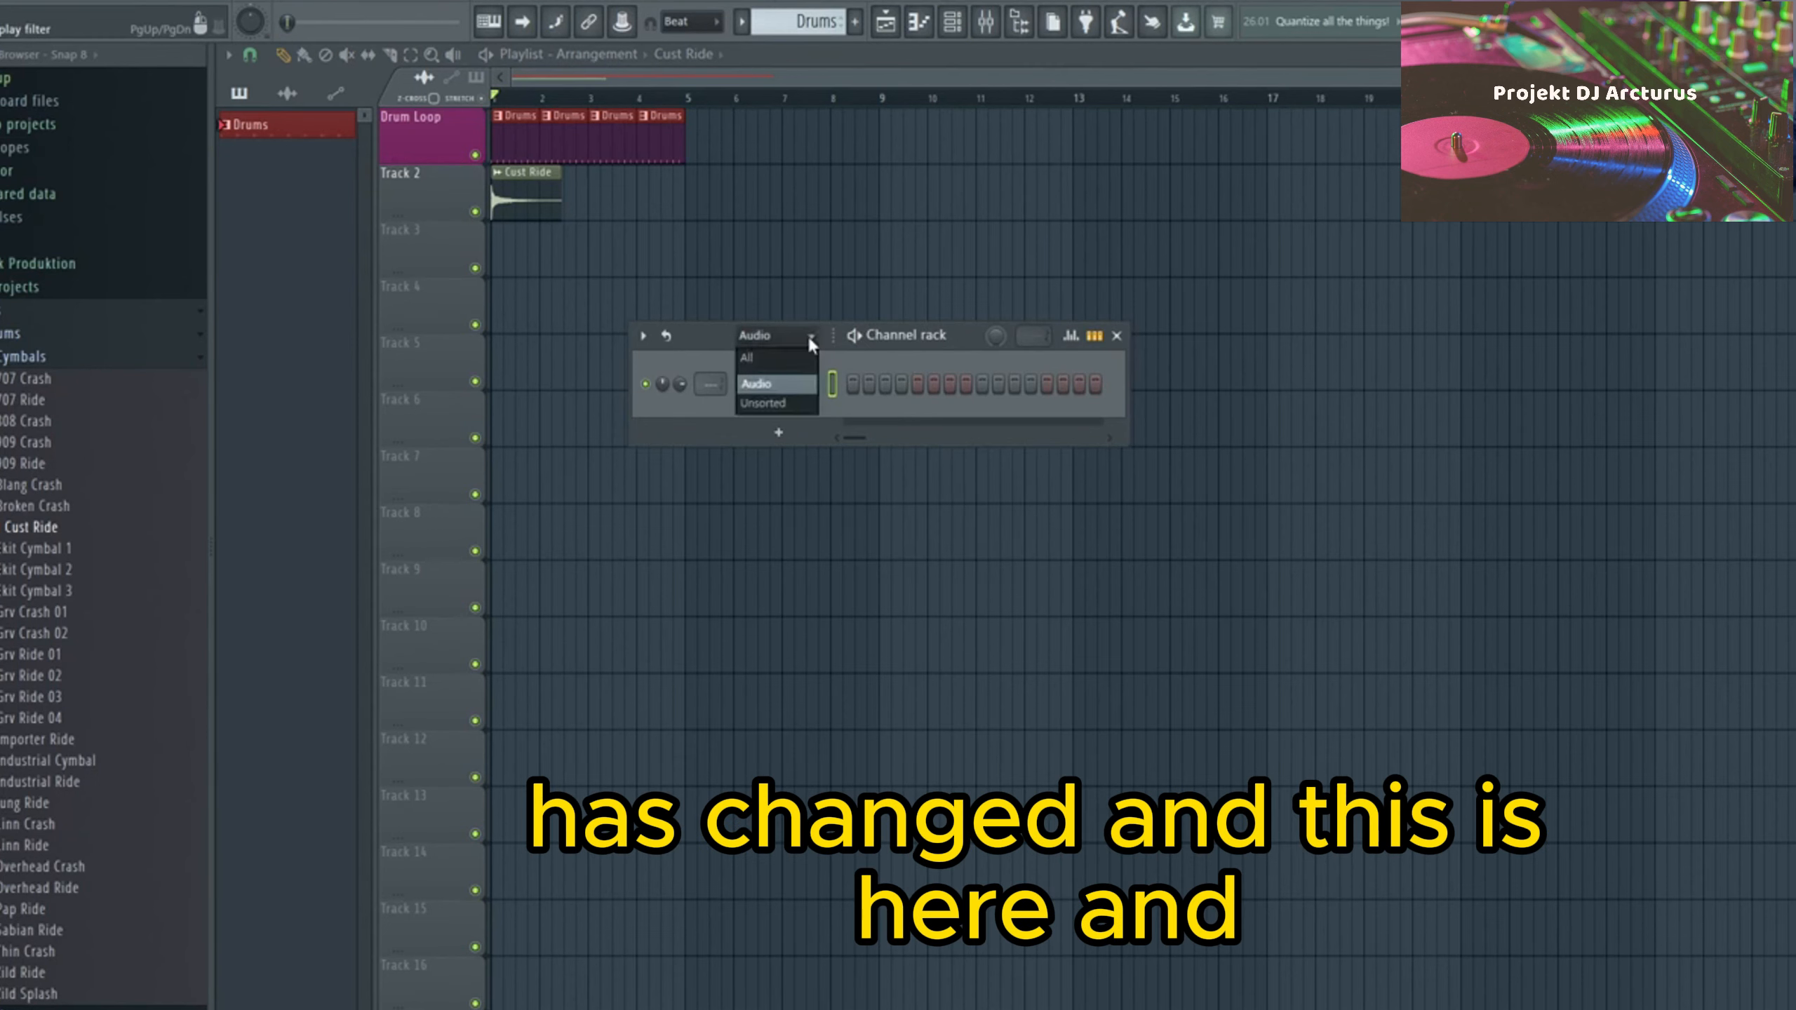
{"action": "left_click", "coordinate": [797, 401]}
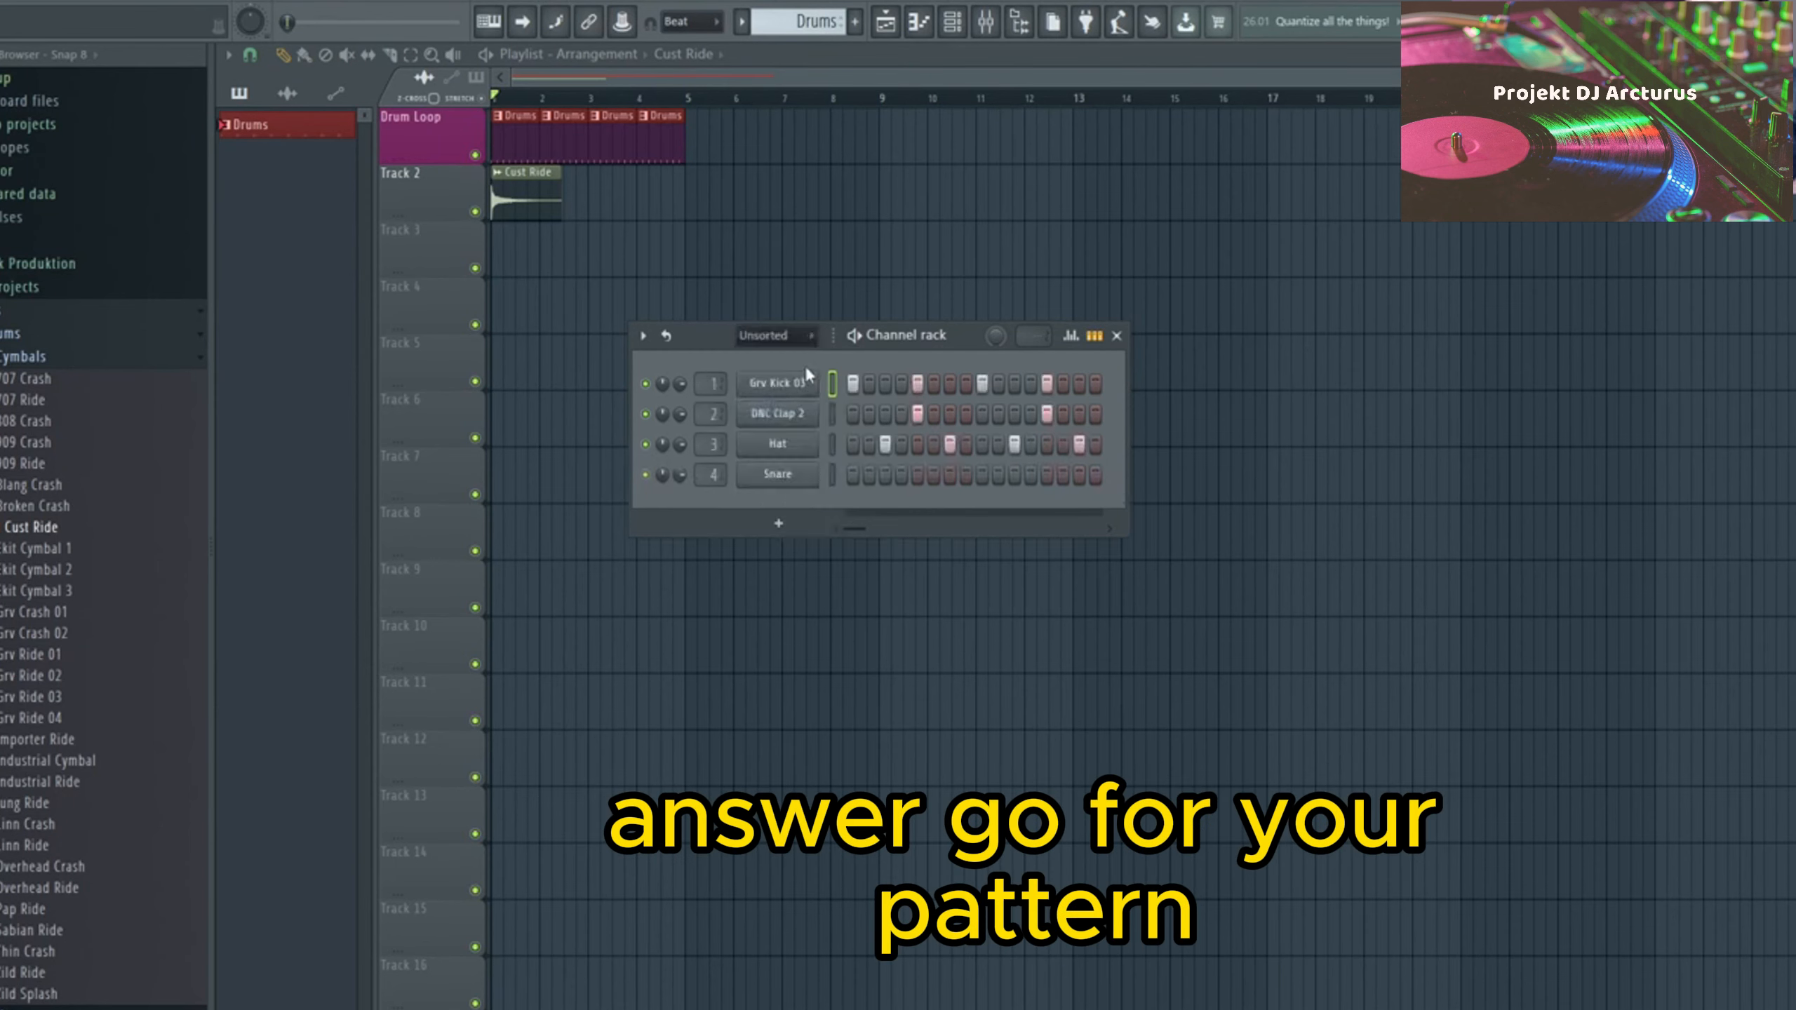
{"action": "left_click", "coordinate": [776, 336]}
{"action": "left_click", "coordinate": [794, 362]}
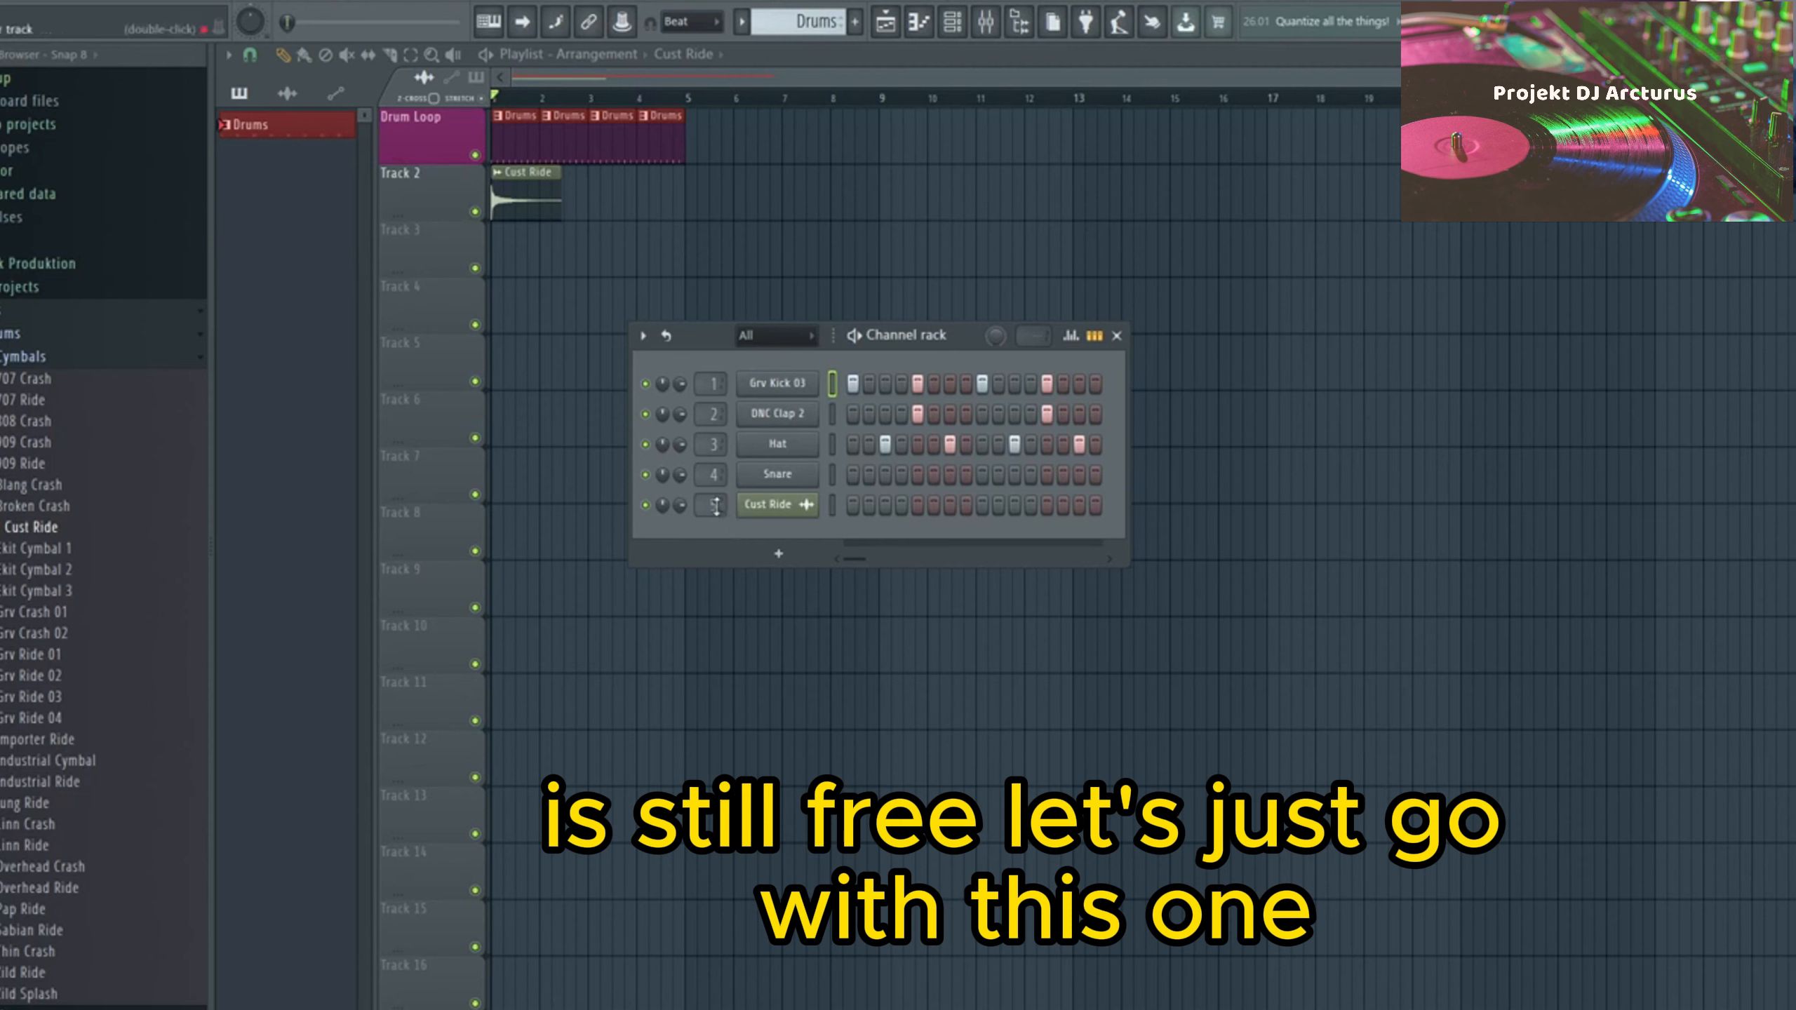
{"action": "scroll", "coordinate": [716, 497], "scroll_direction": "up", "scroll_amount": 5}
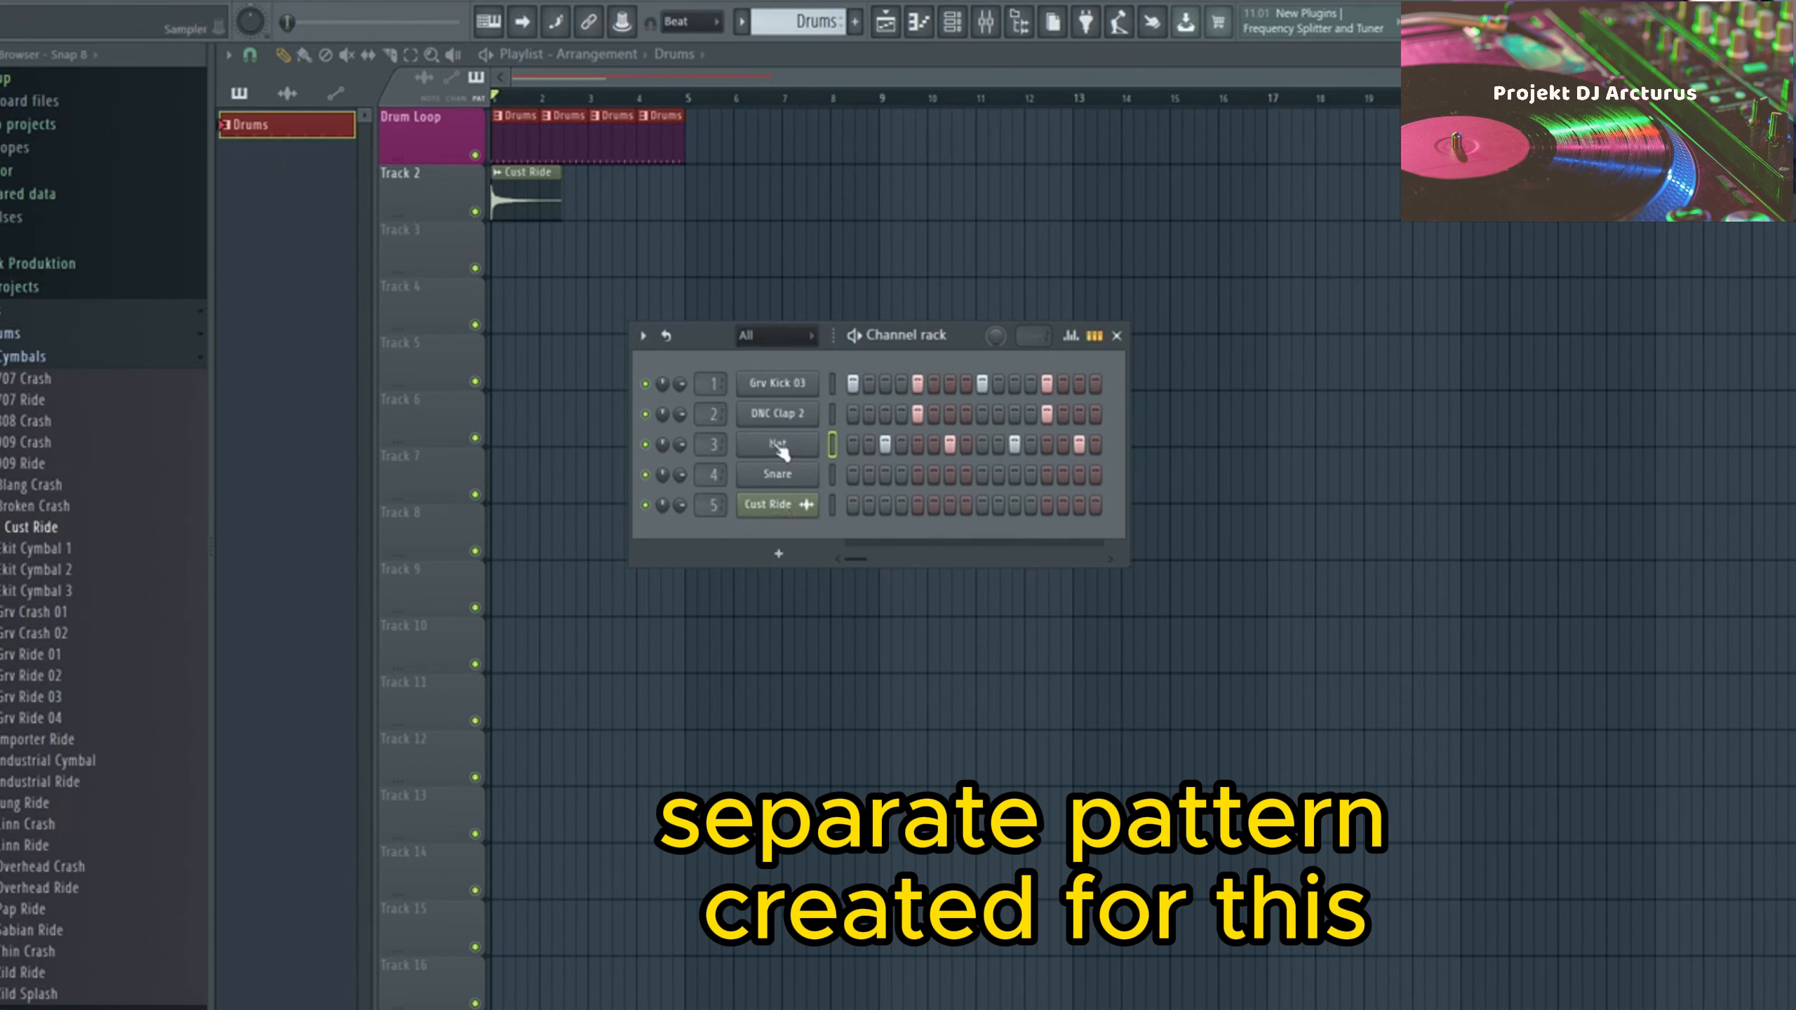
- Create a new pattern named "Piano" with the dark olive green colour #6B7628
{"action": "left_click", "coordinate": [855, 24]}
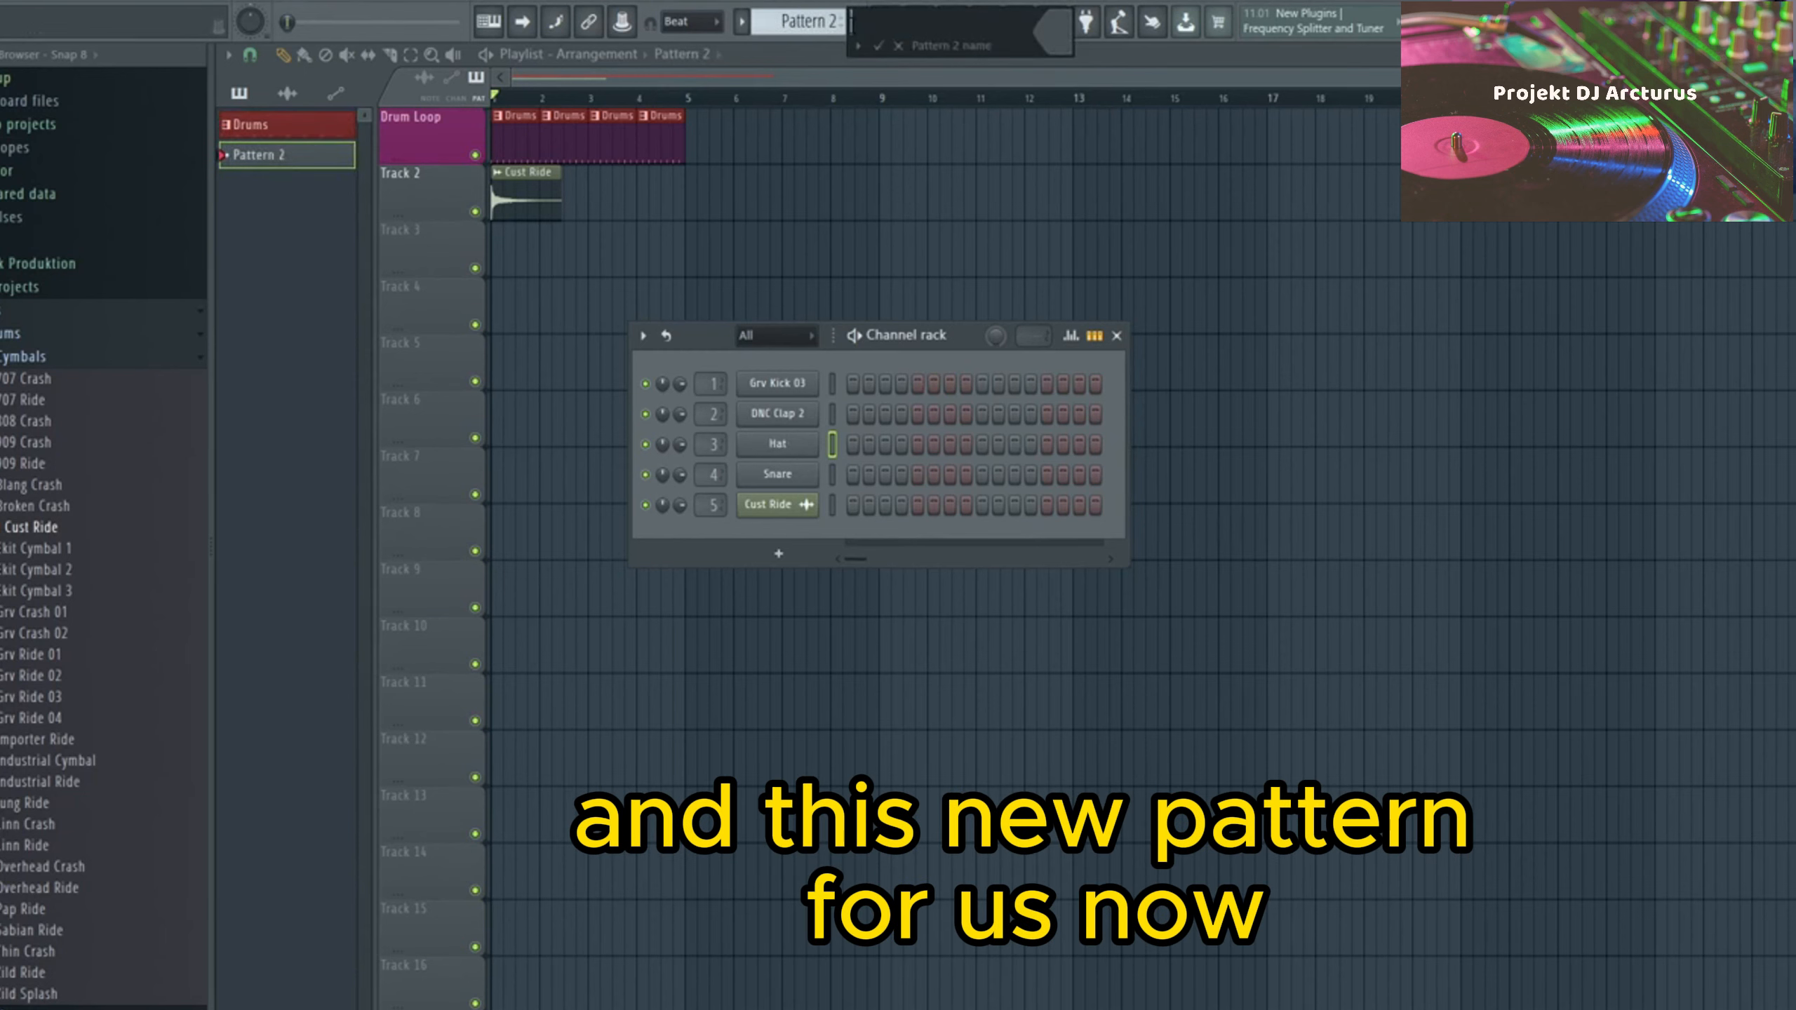
{"action": "type", "text": "Piano"}
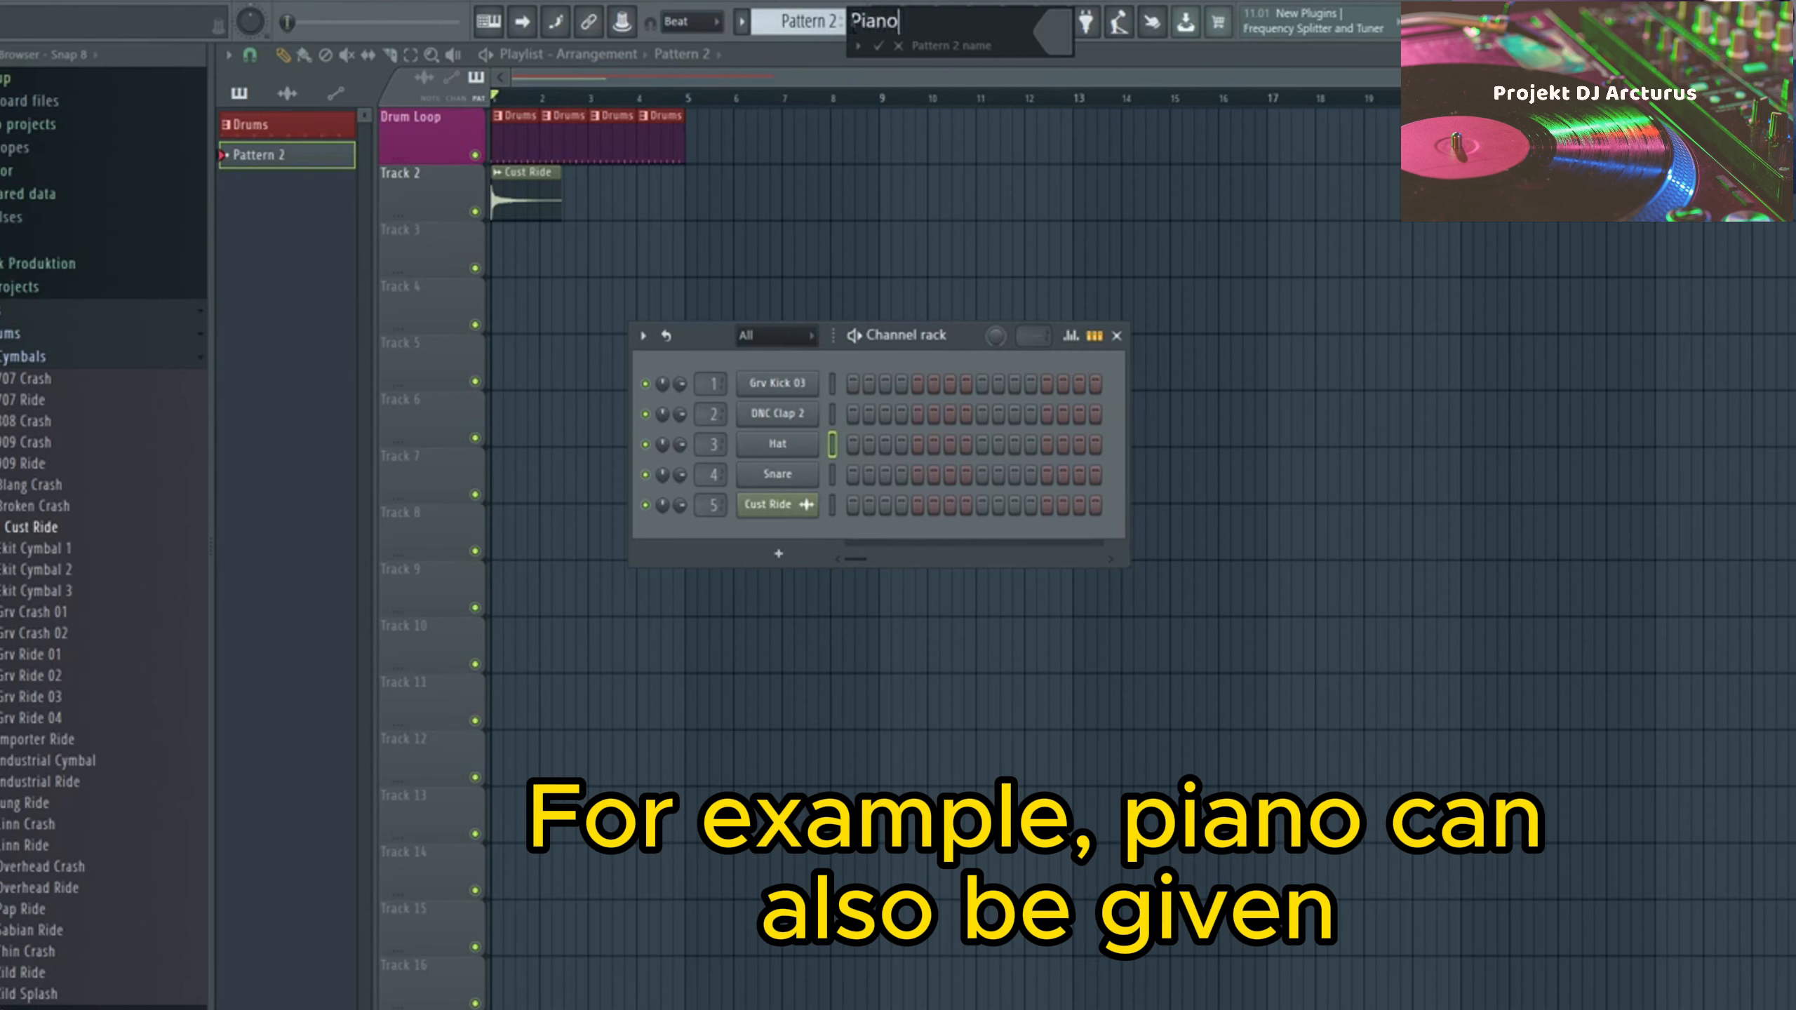
{"action": "left_click", "coordinate": [1061, 41]}
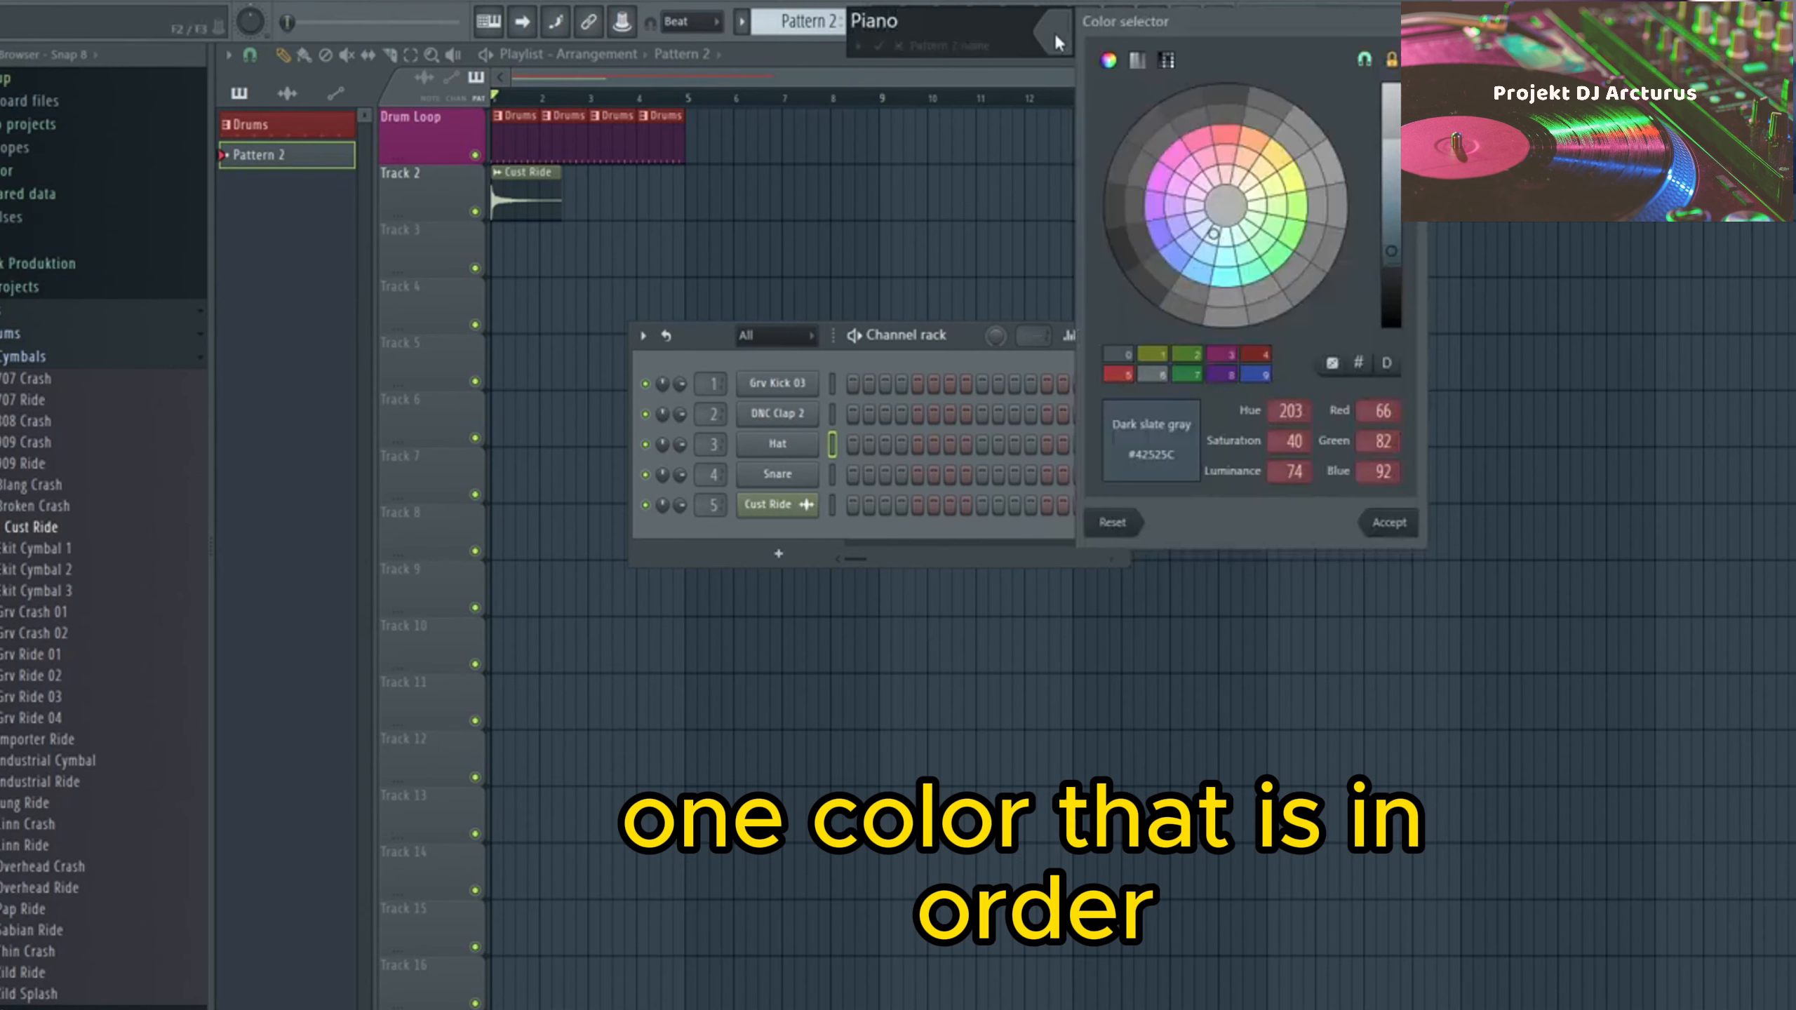
{"action": "left_click", "coordinate": [1293, 183]}
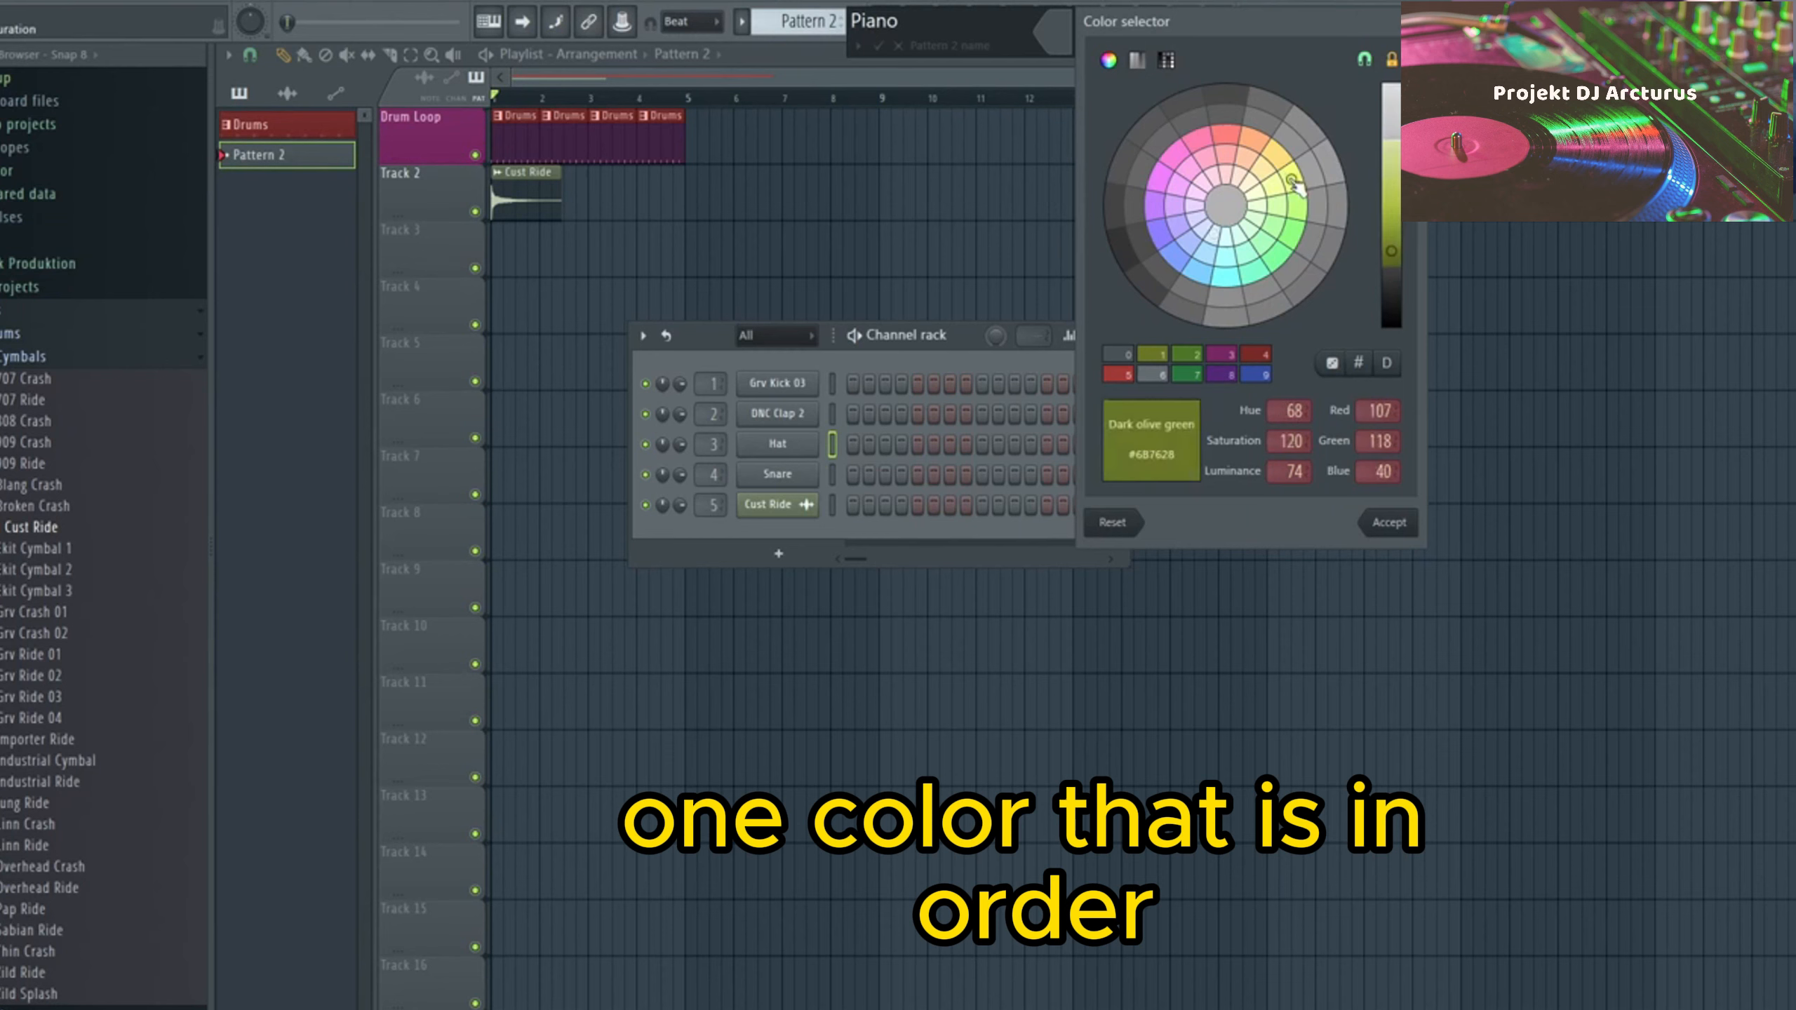
{"action": "left_click", "coordinate": [1395, 530]}
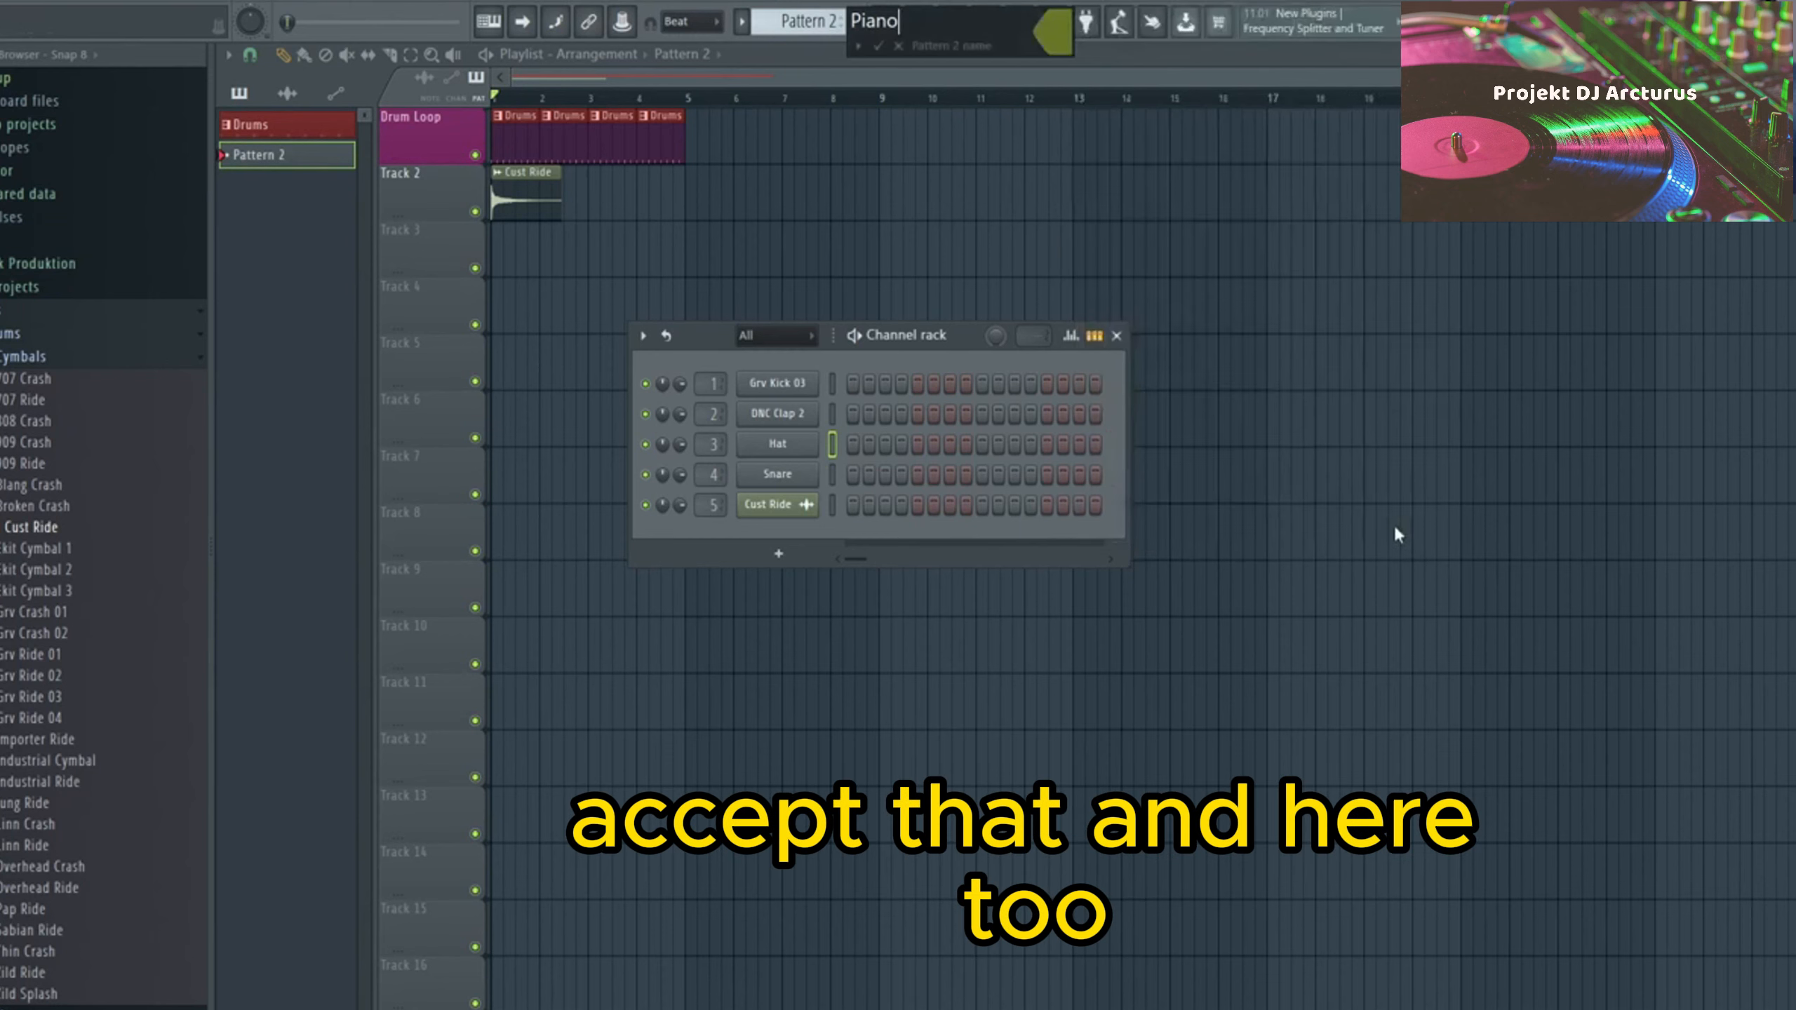
{"action": "left_click", "coordinate": [880, 47]}
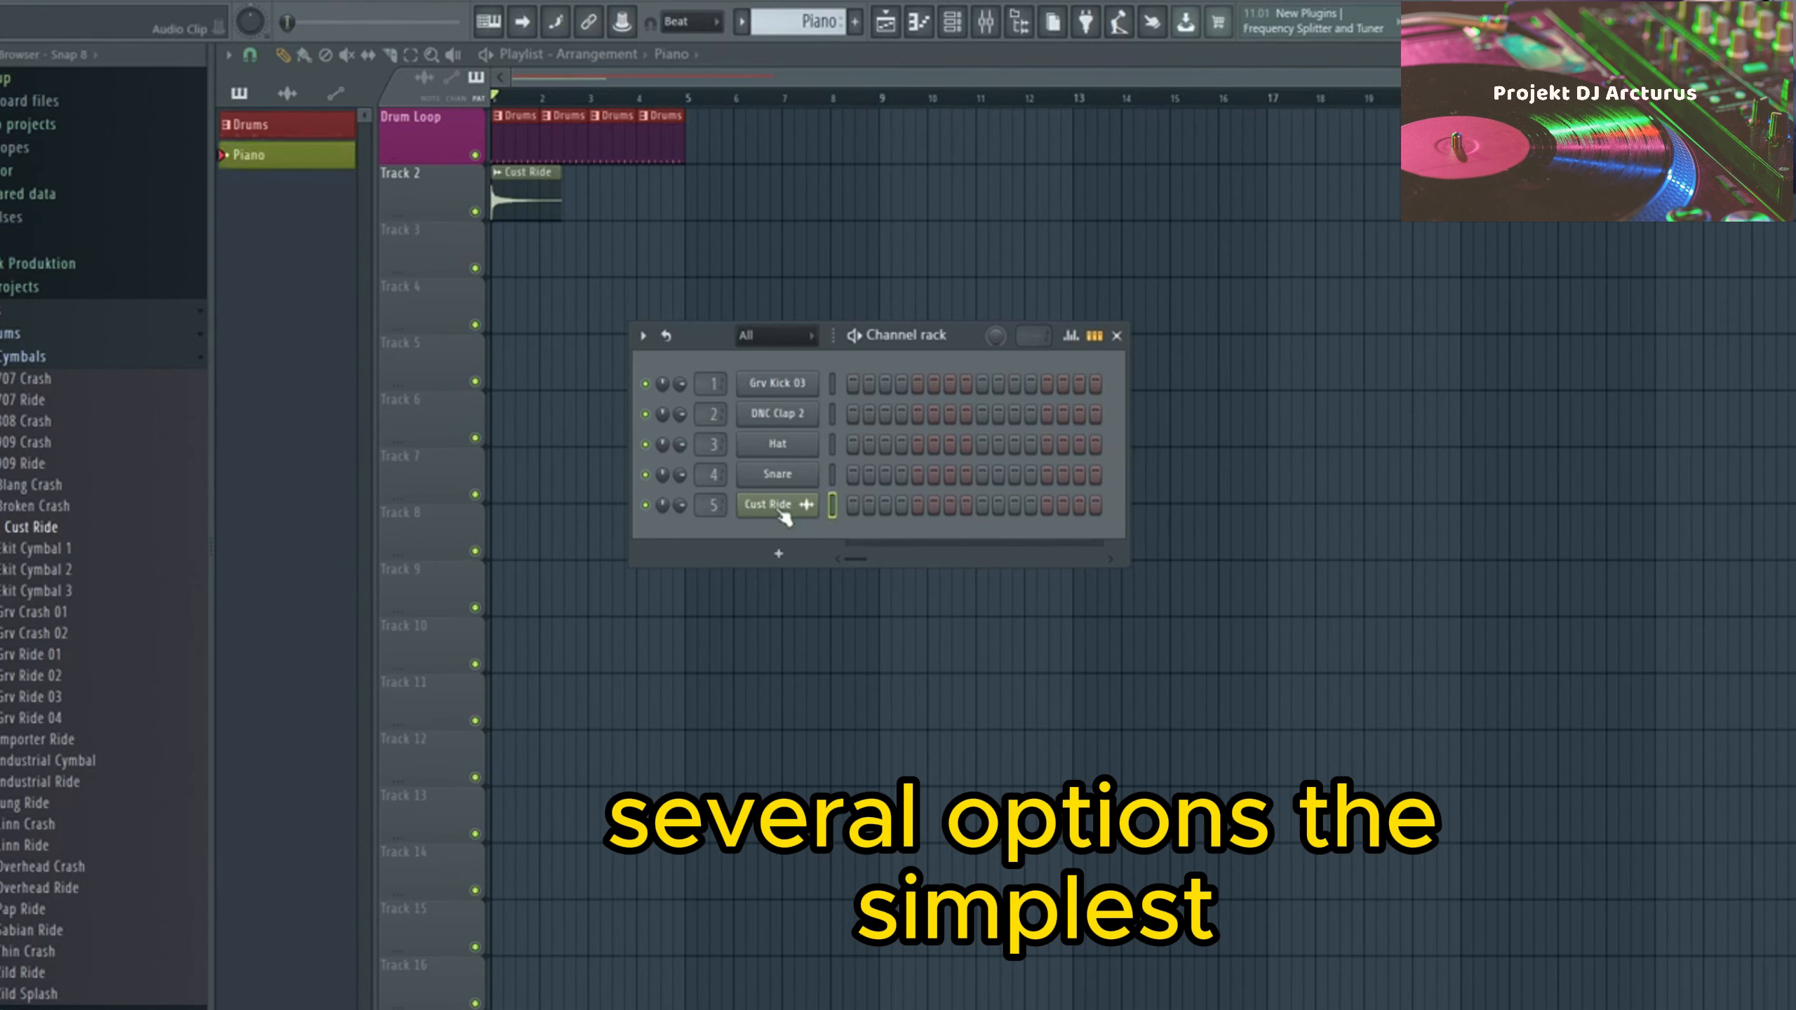
- Add an FL Keys instrument channel, move its window over the lower channel rack, and try out notes on its keyboard
{"action": "left_click", "coordinate": [779, 553]}
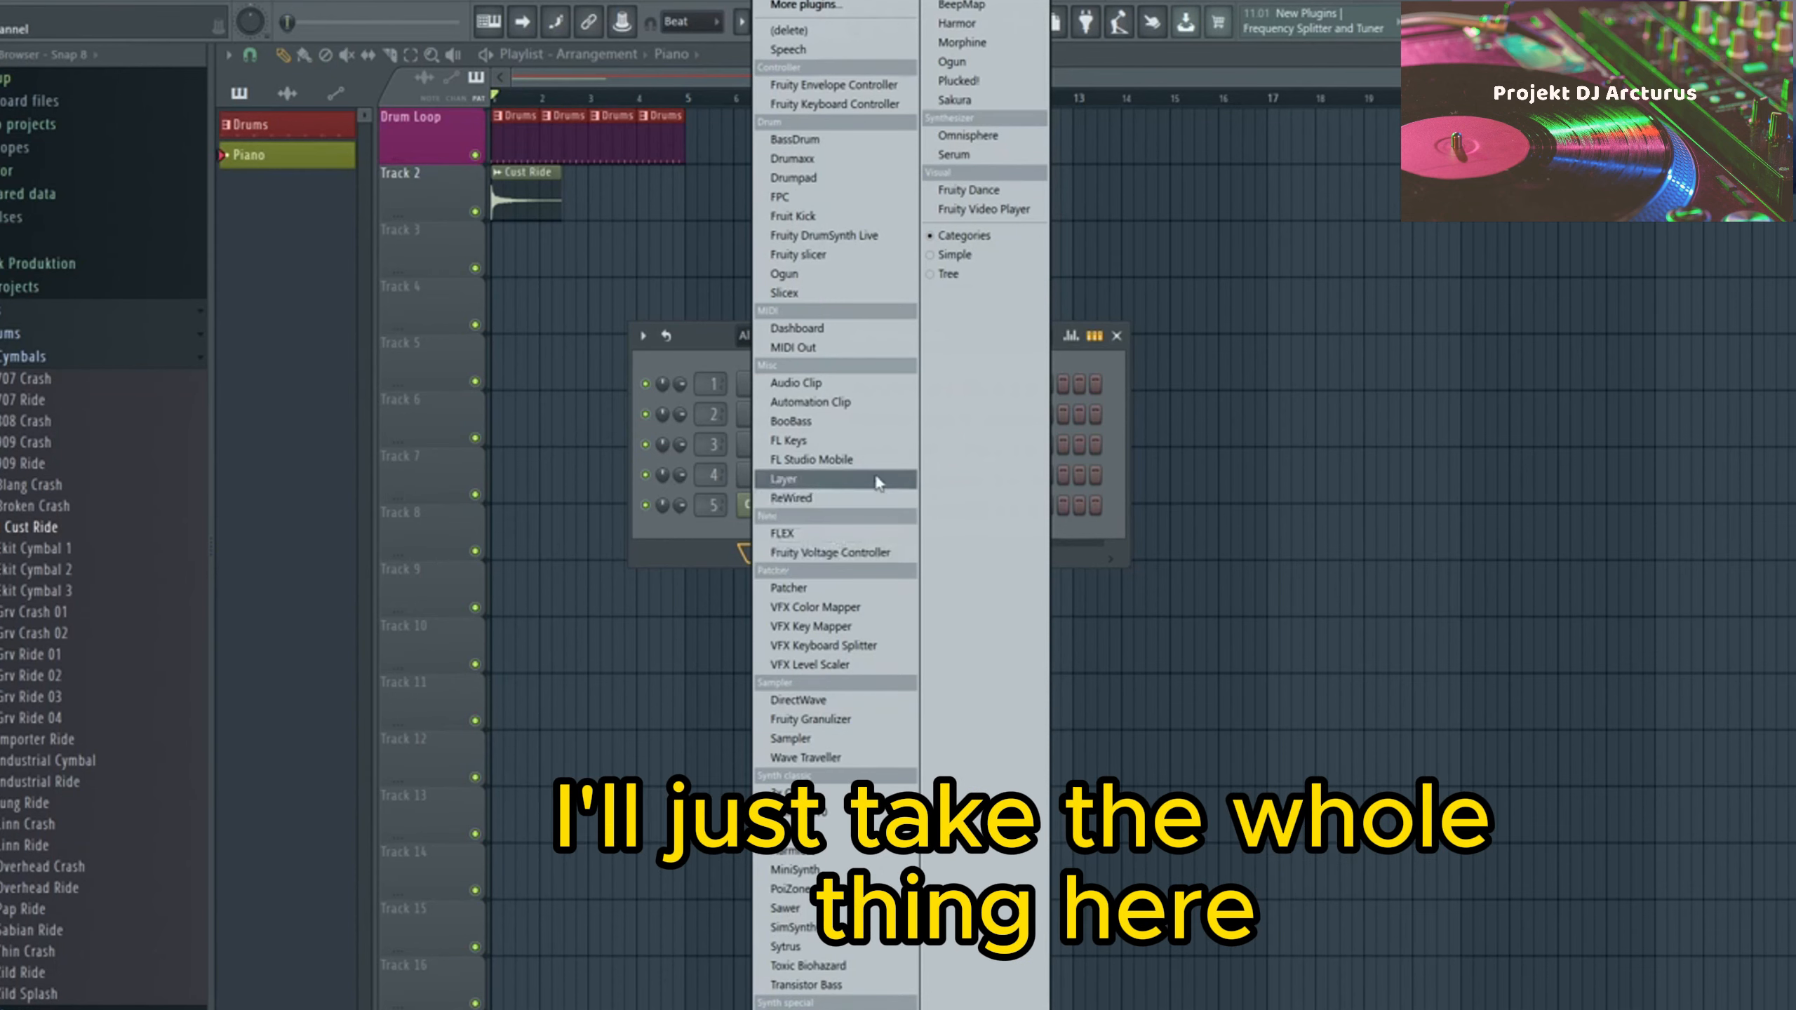
{"action": "left_click", "coordinate": [825, 435]}
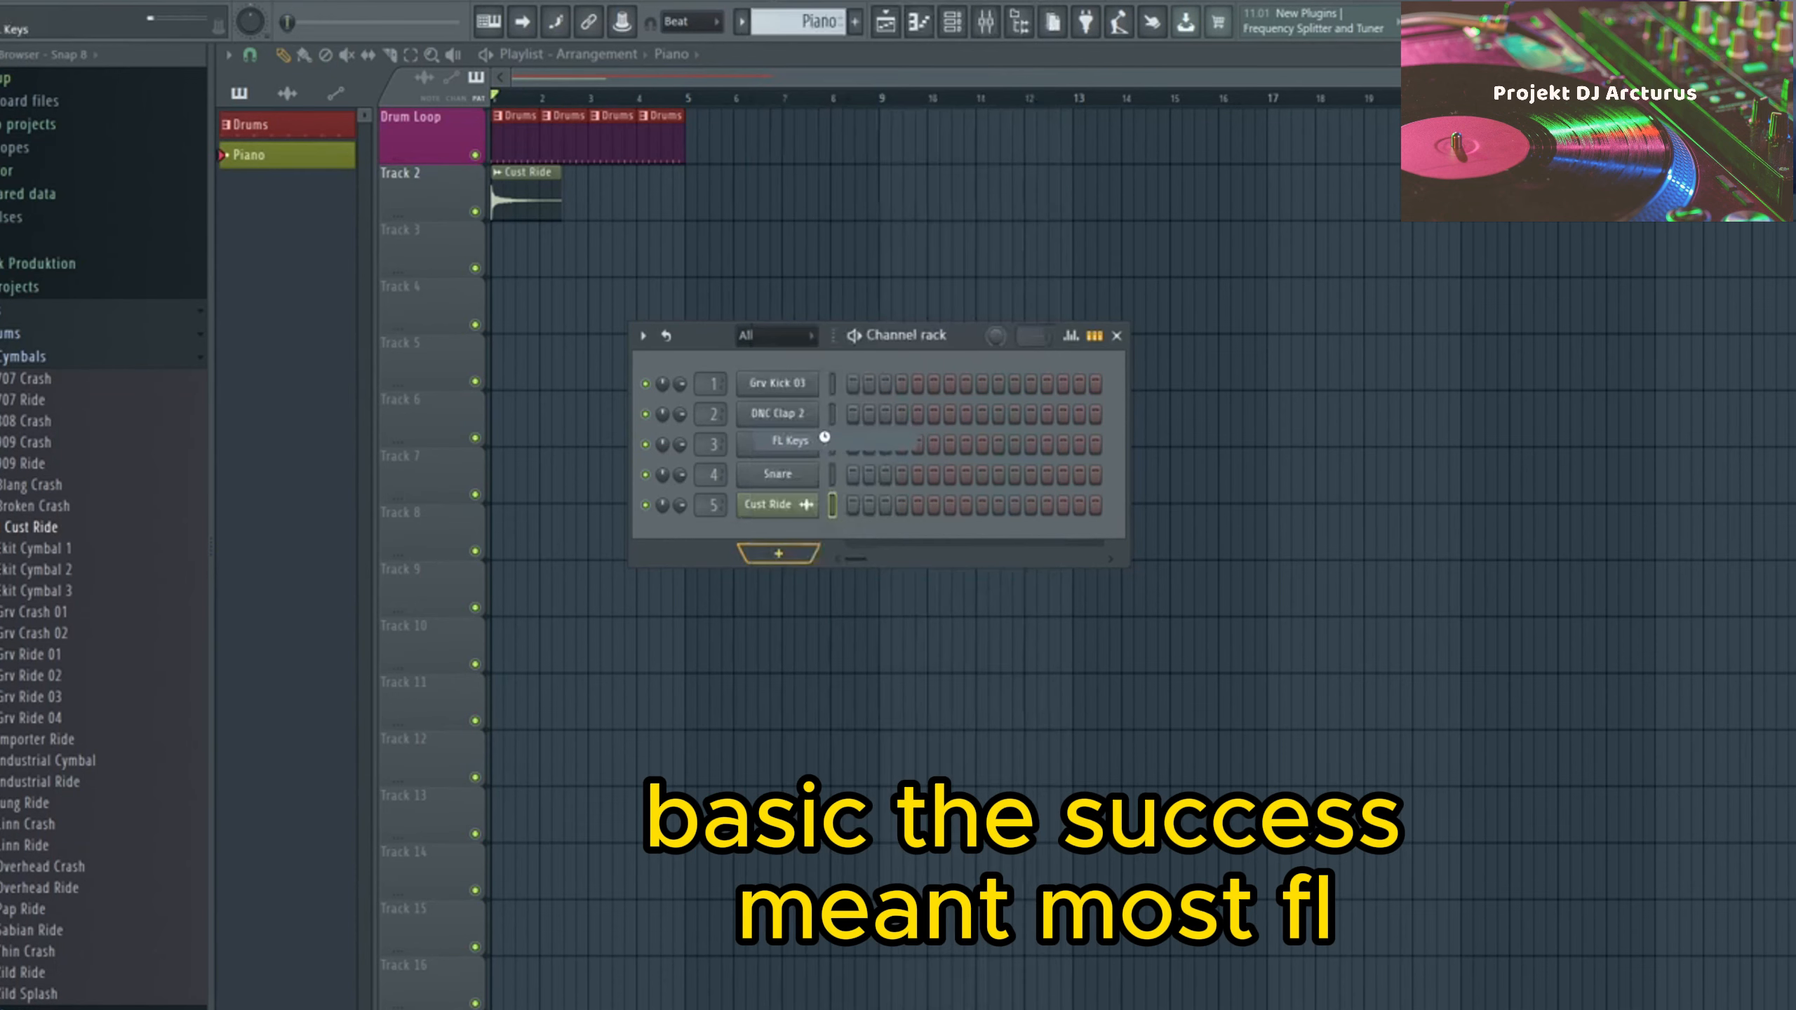
{"action": "left_click_drag", "start_coordinate": [602, 259], "coordinate": [945, 493]}
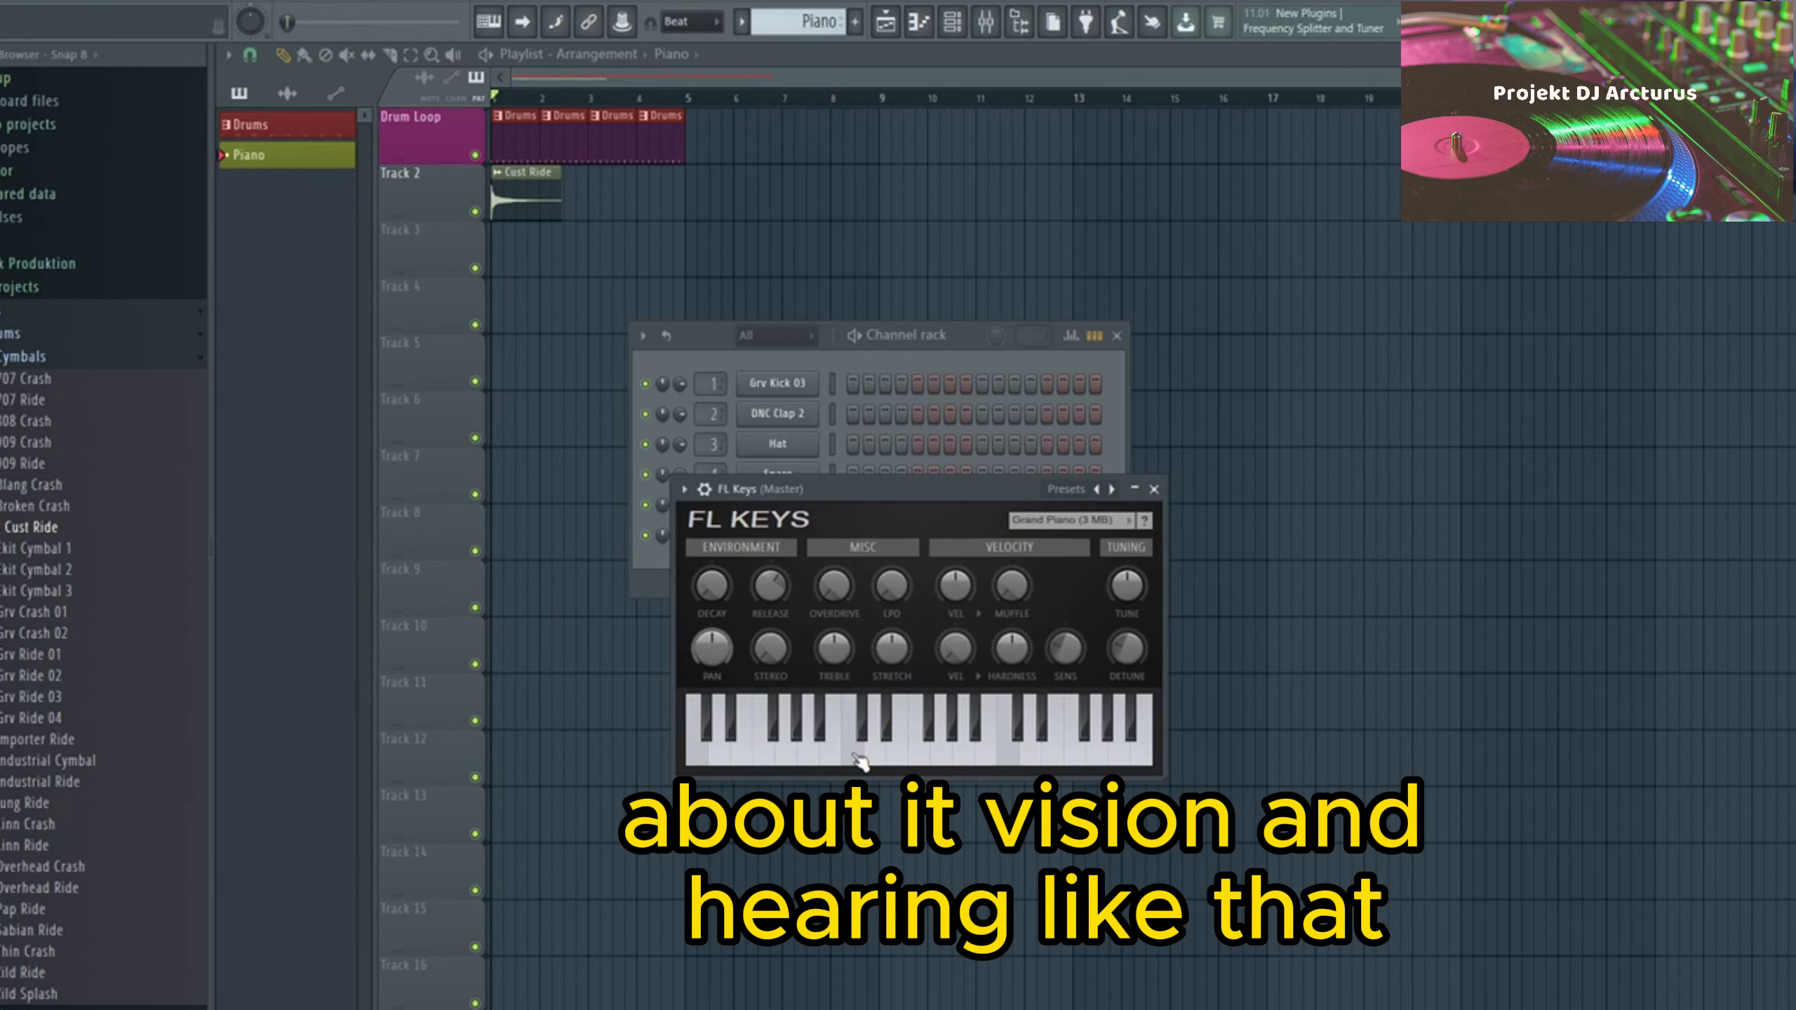
{"action": "left_click_drag", "start_coordinate": [858, 759], "coordinate": [1039, 756]}
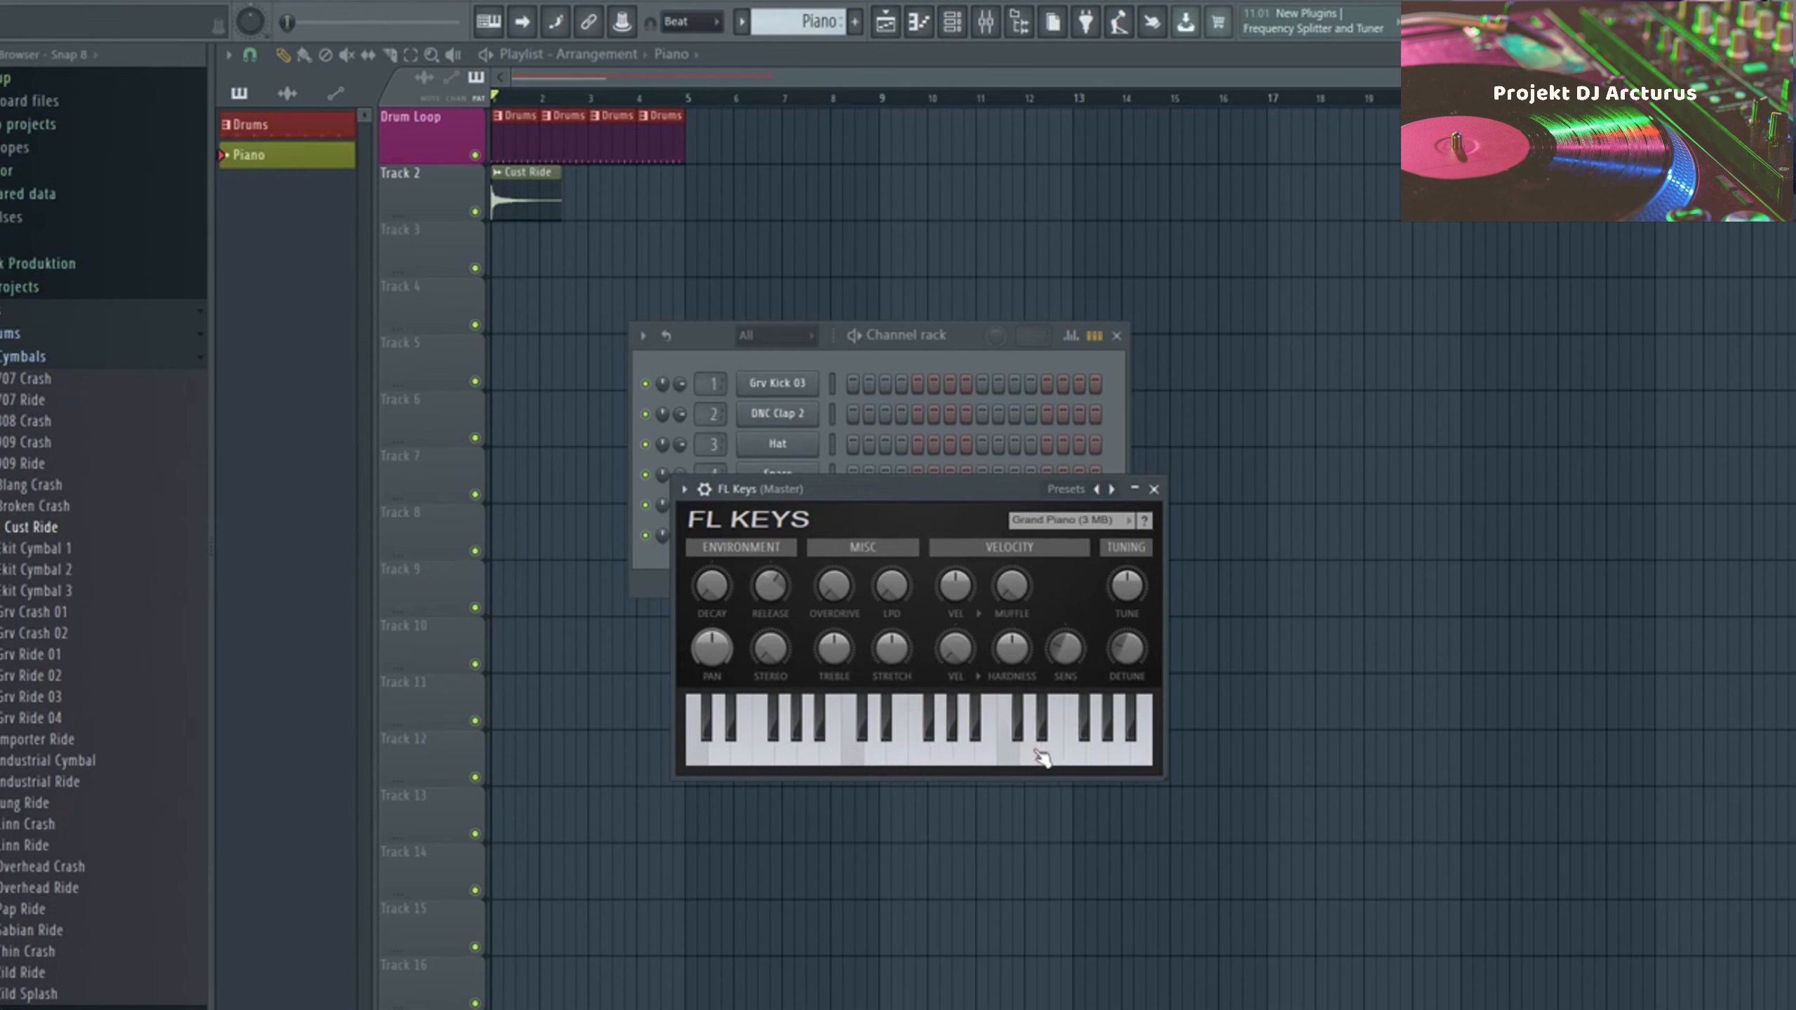
{"action": "left_click", "coordinate": [685, 489]}
{"action": "mouse_move", "coordinate": [827, 550]}
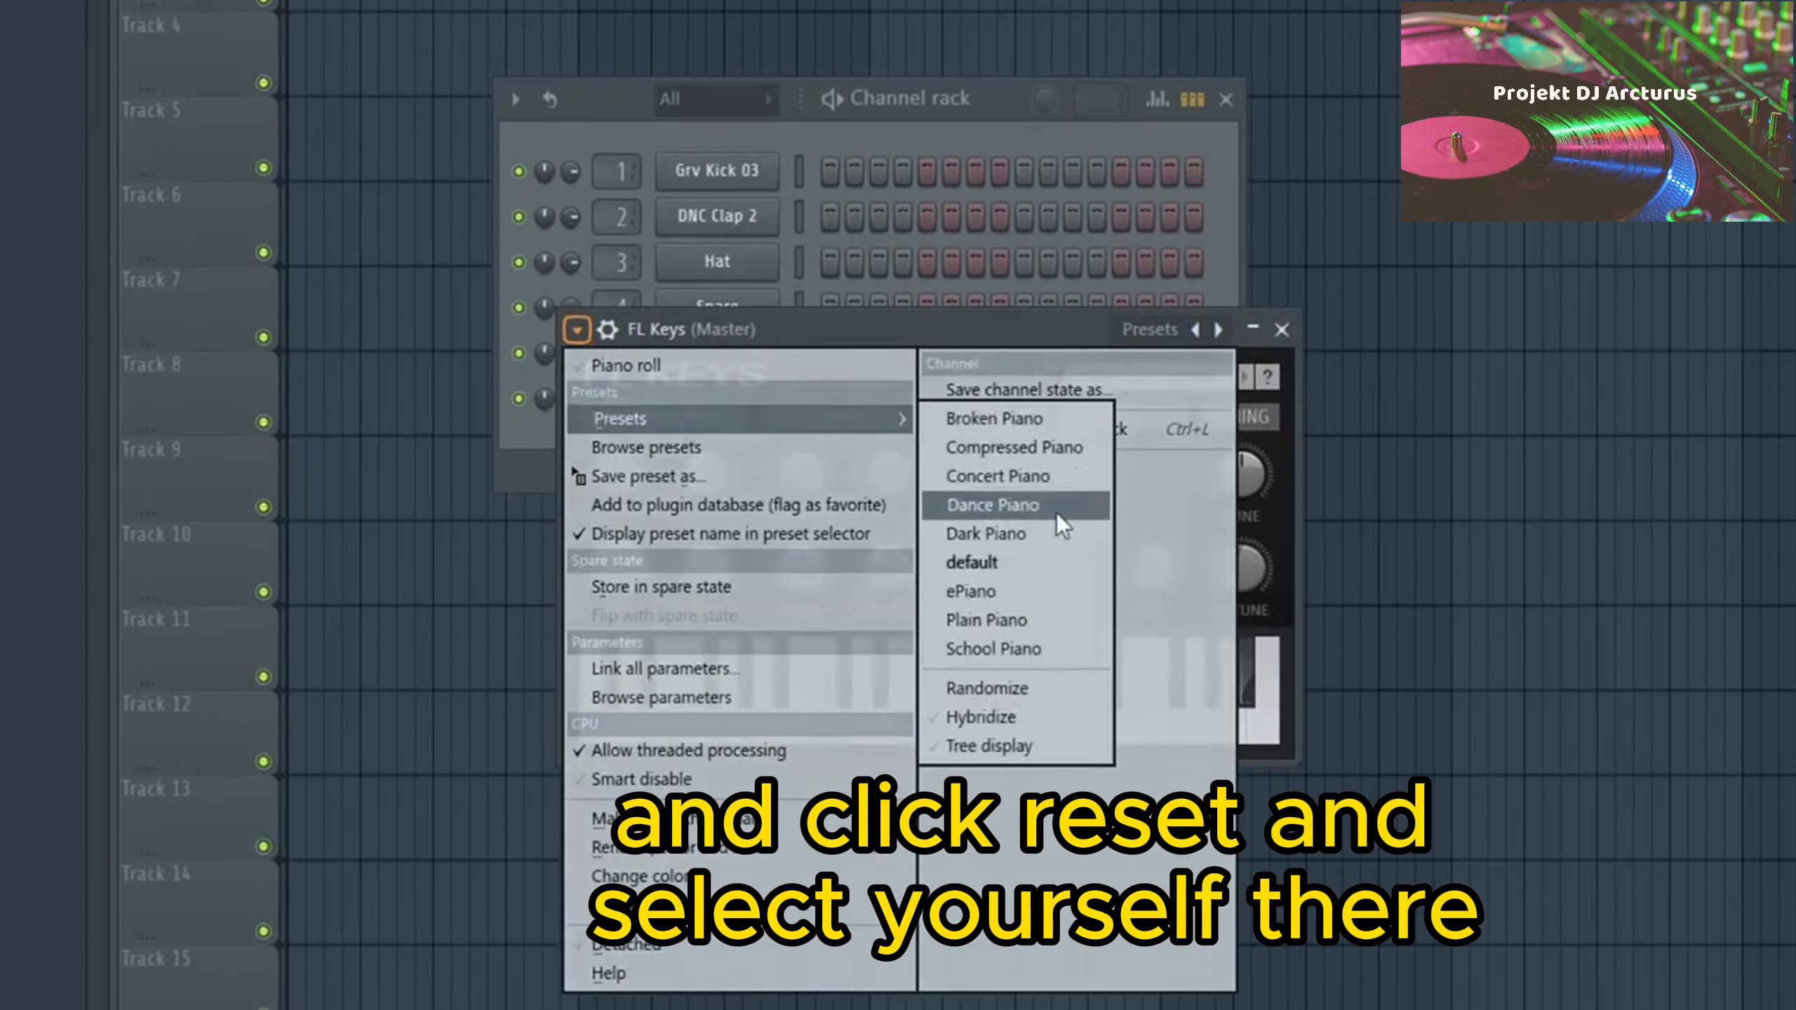
{"action": "left_click", "coordinate": [977, 331]}
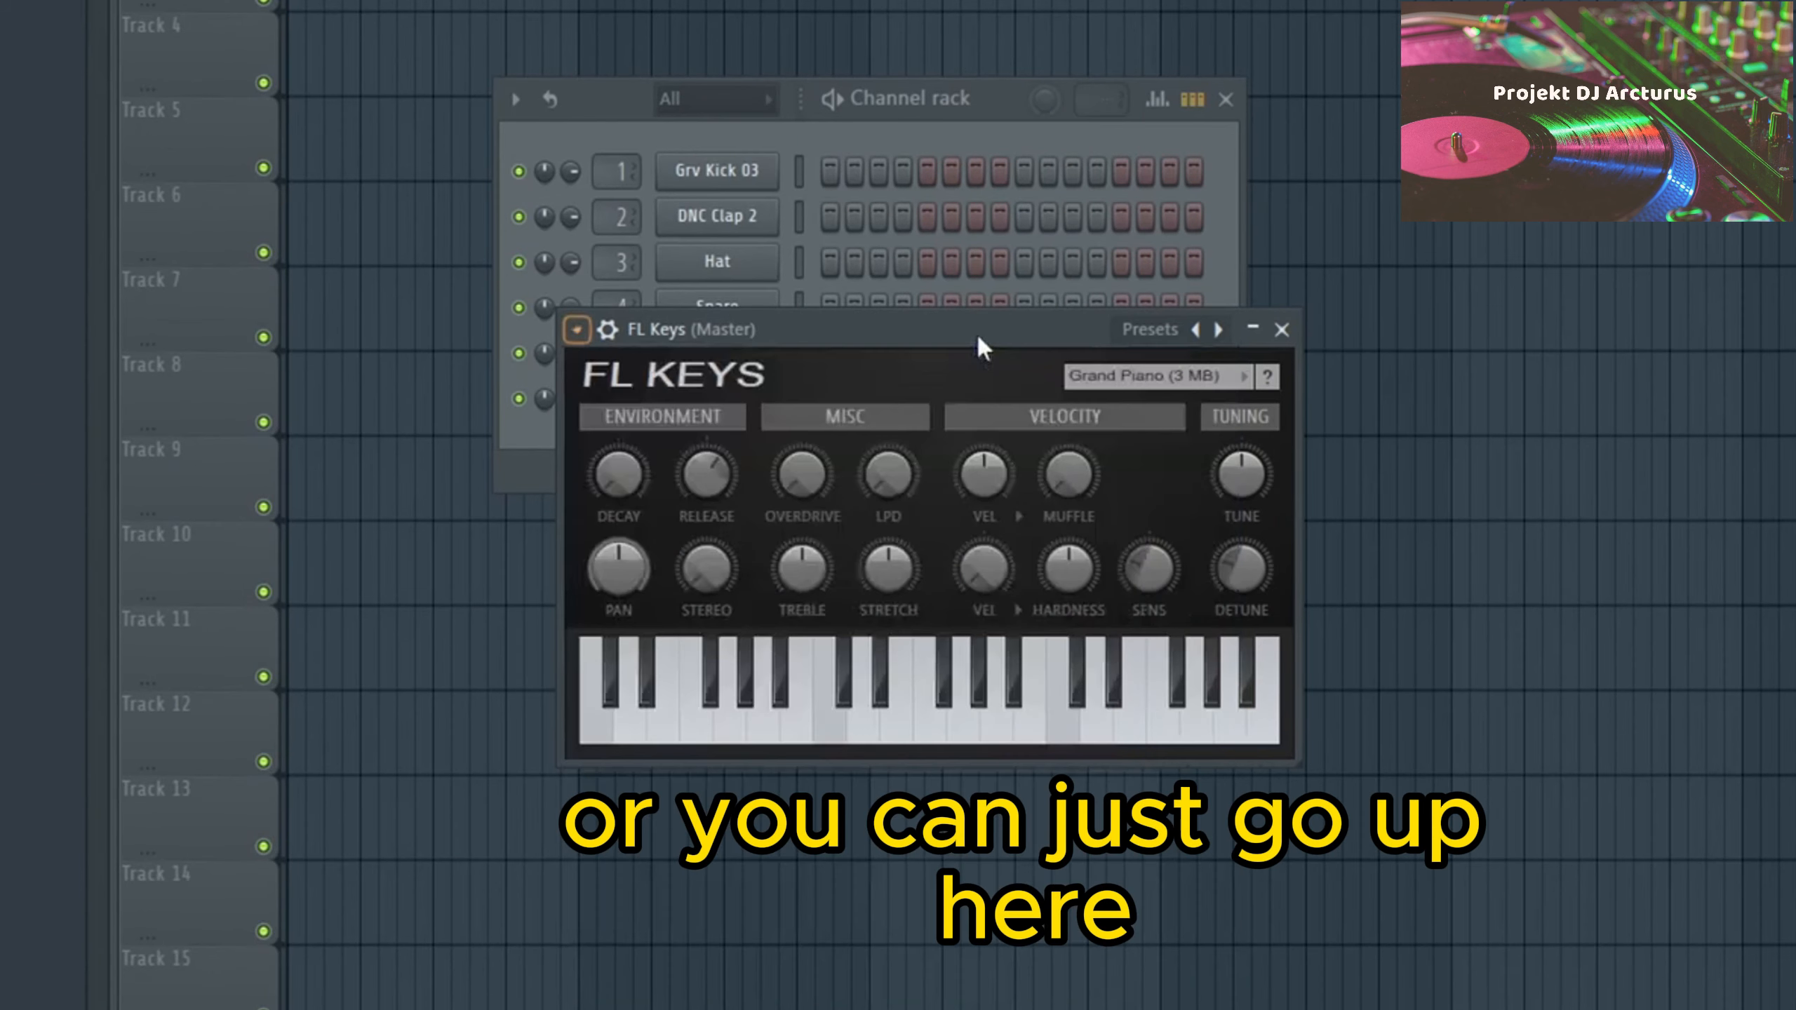
- Load the Dance Piano preset in FL Keys and set its instrument to Grand Piano (3 MB)
{"action": "left_click", "coordinate": [1149, 336]}
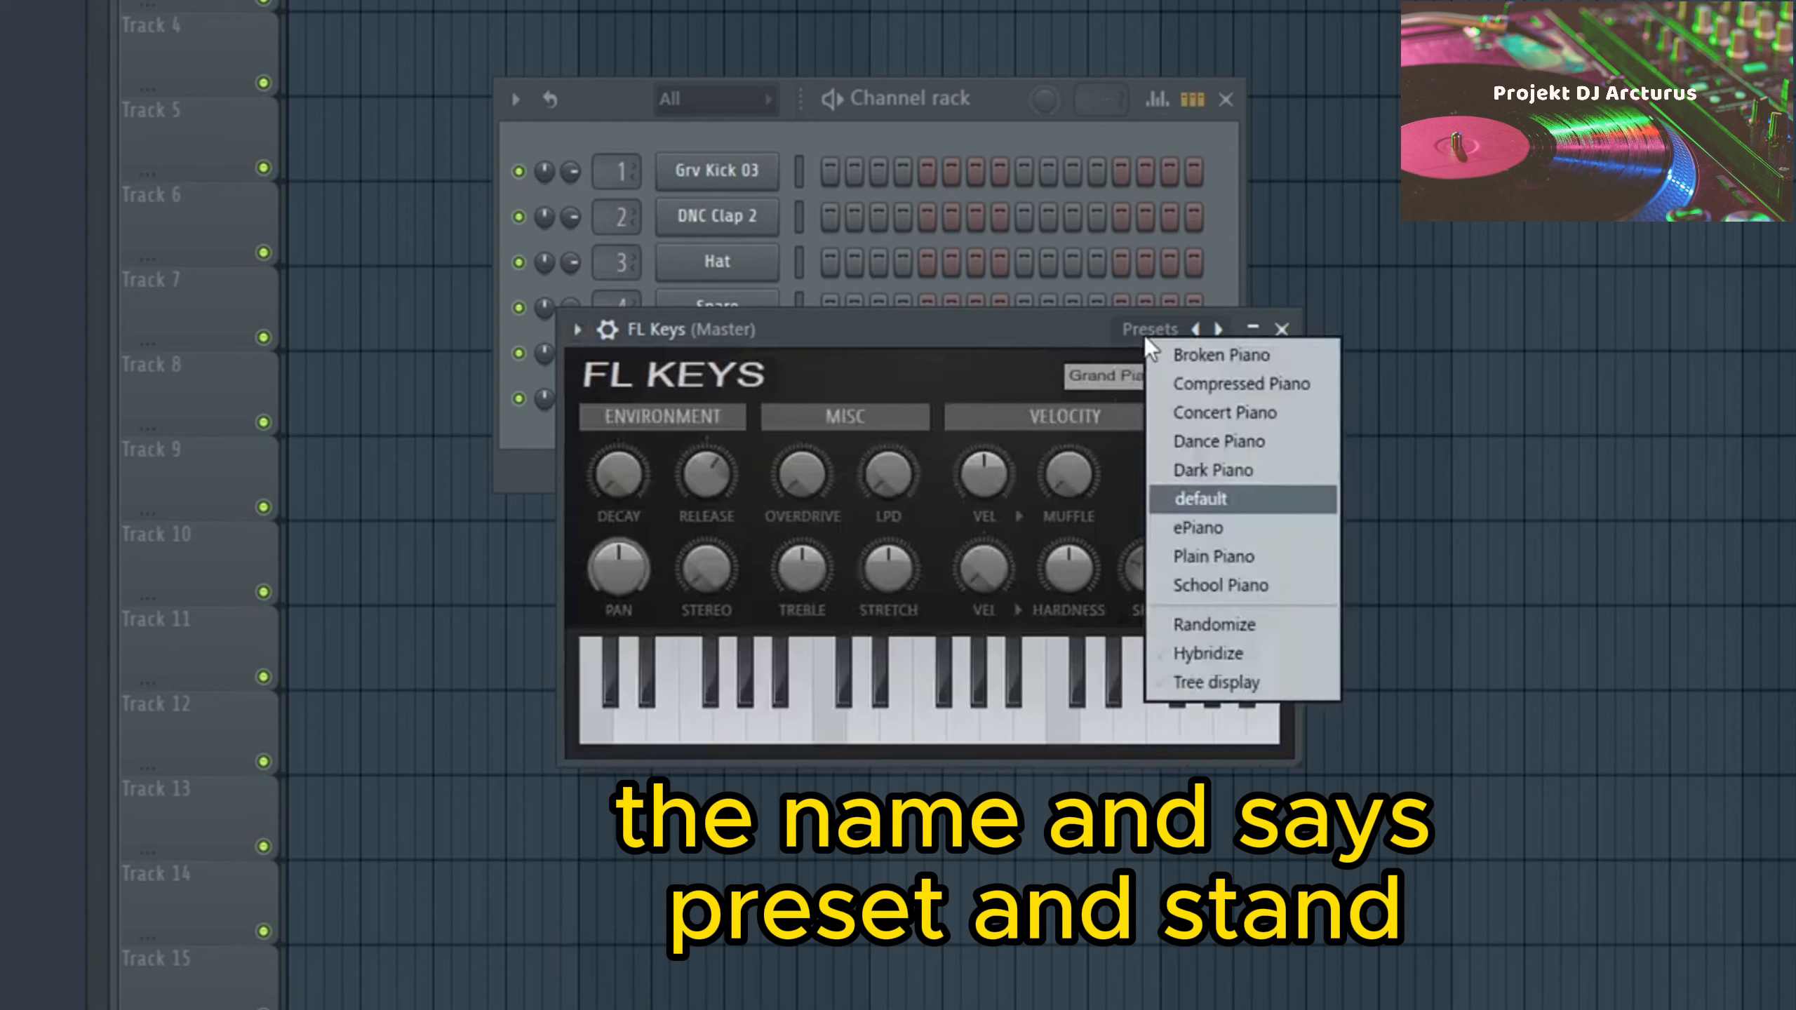
{"action": "left_click", "coordinate": [1228, 443]}
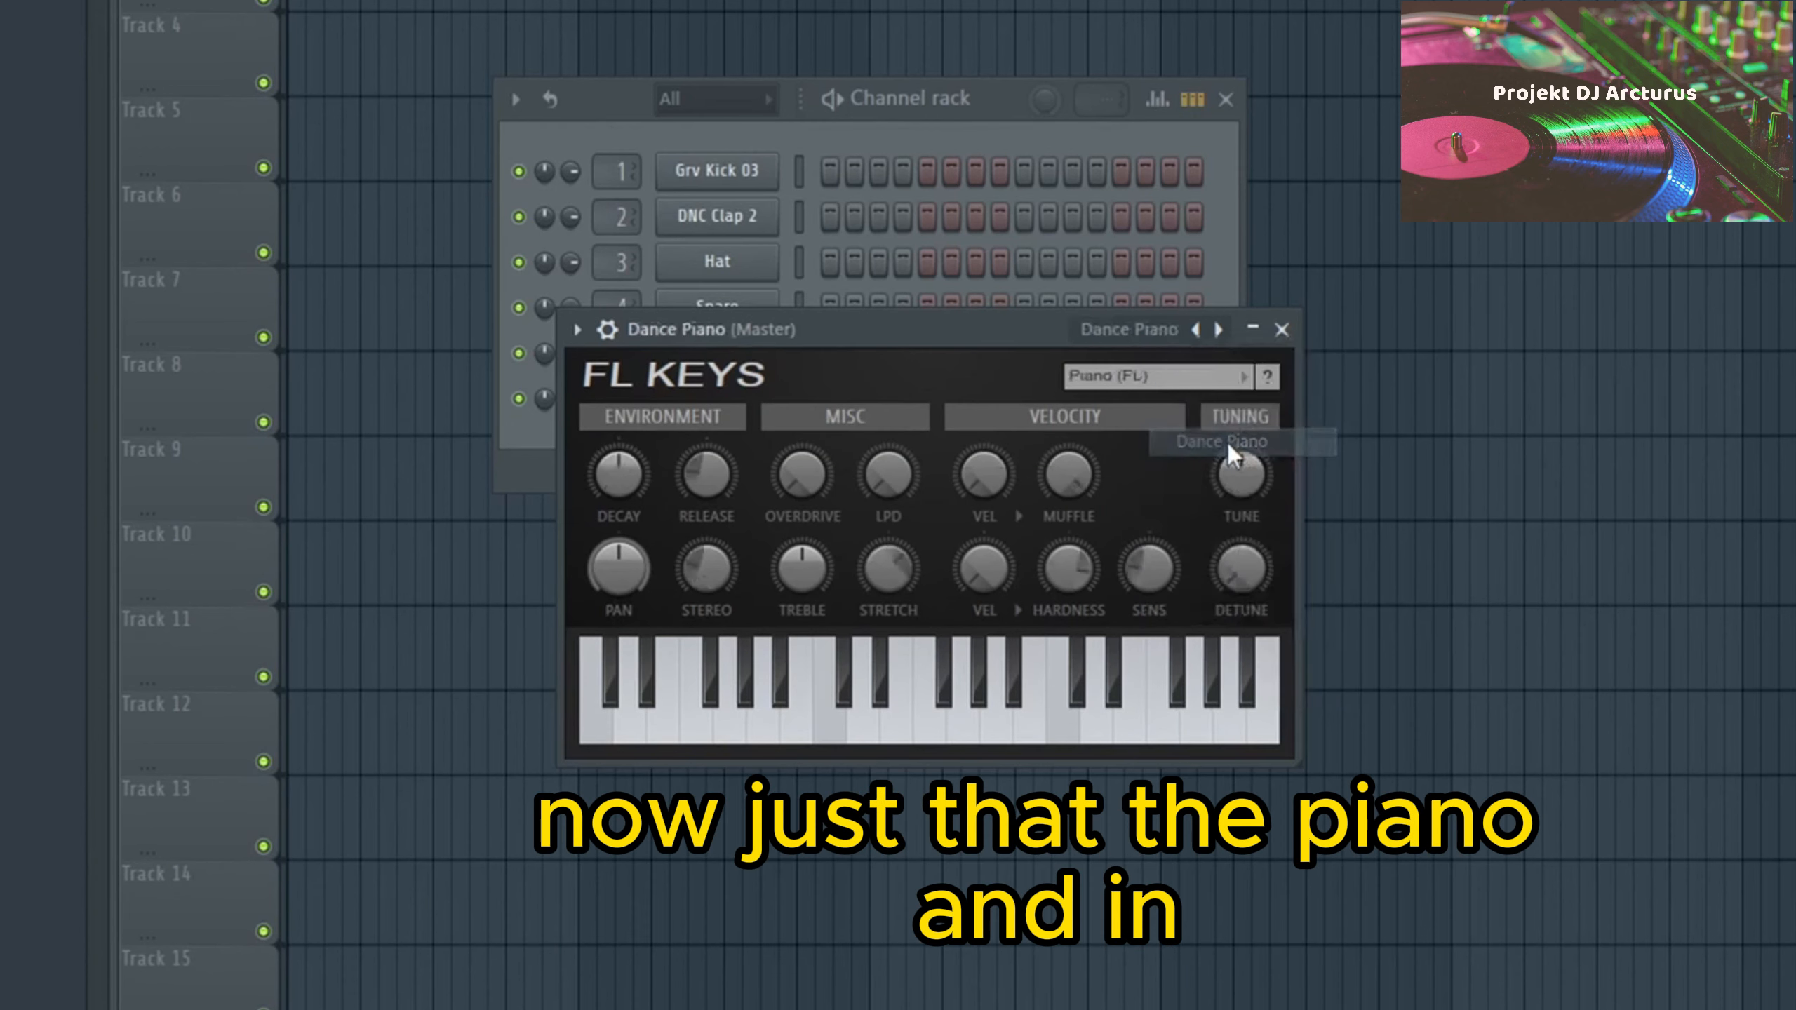
{"action": "left_click", "coordinate": [1162, 378]}
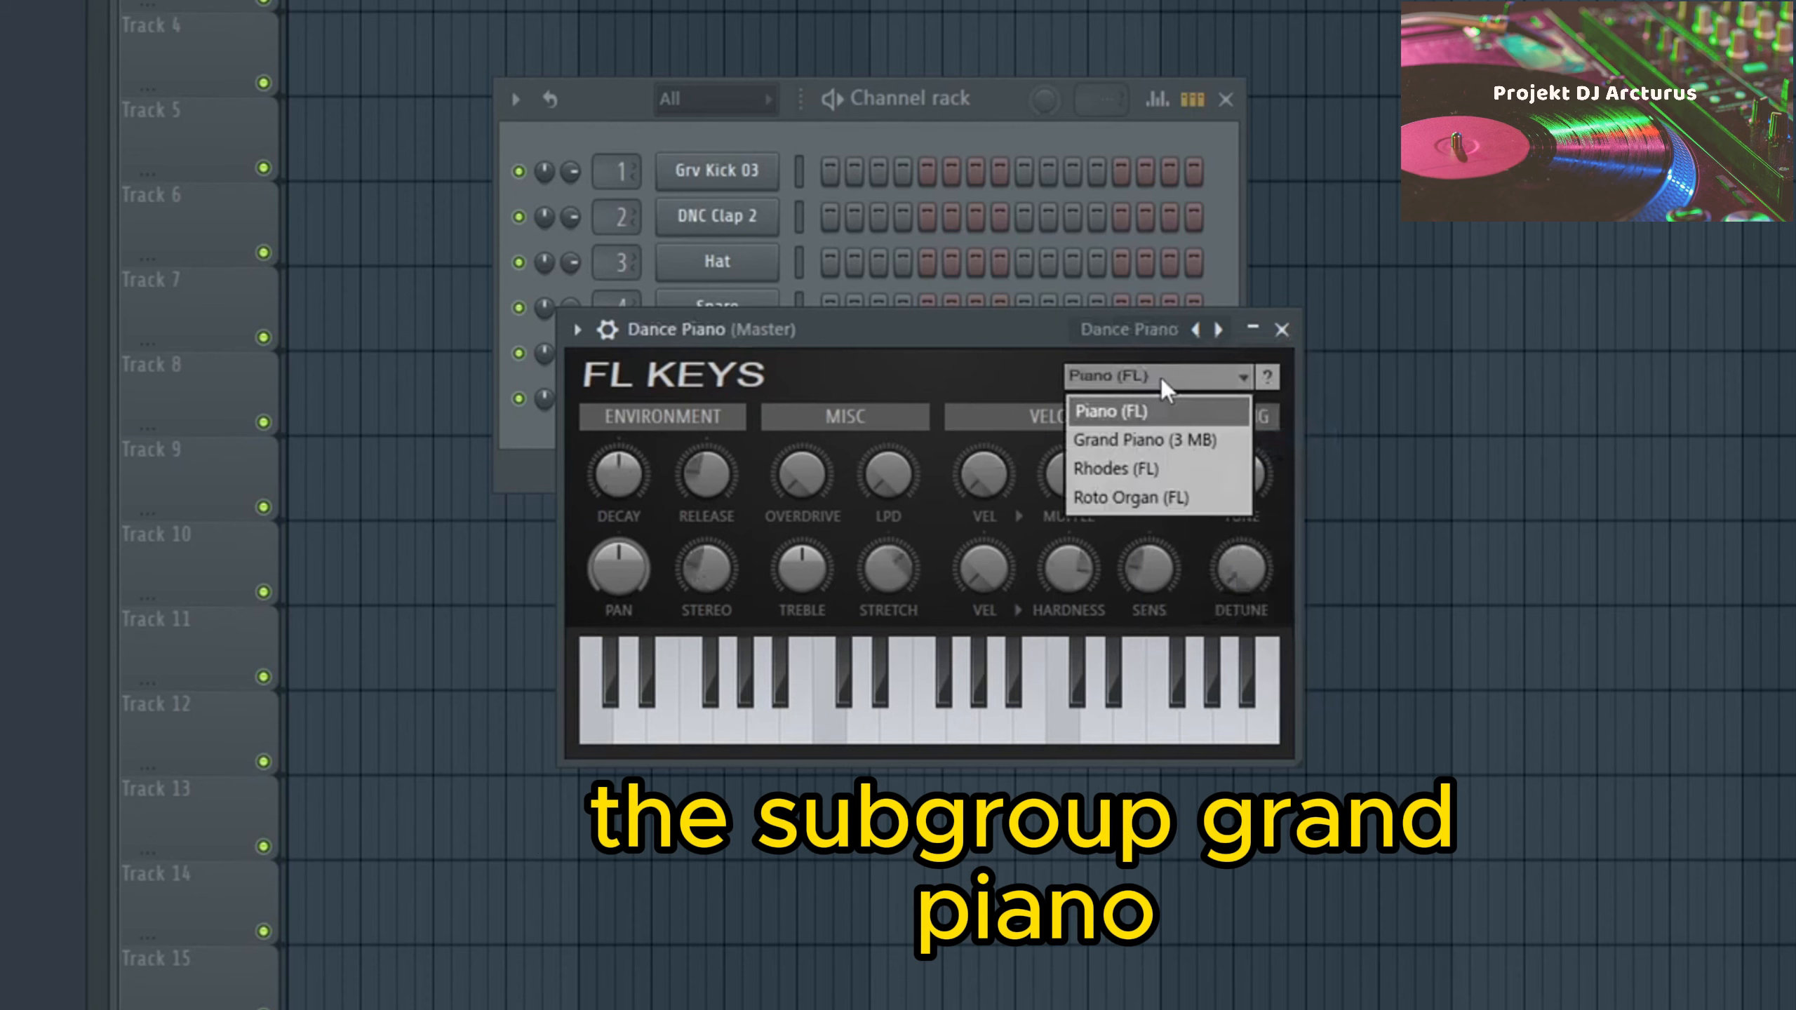
{"action": "left_click", "coordinate": [1170, 439]}
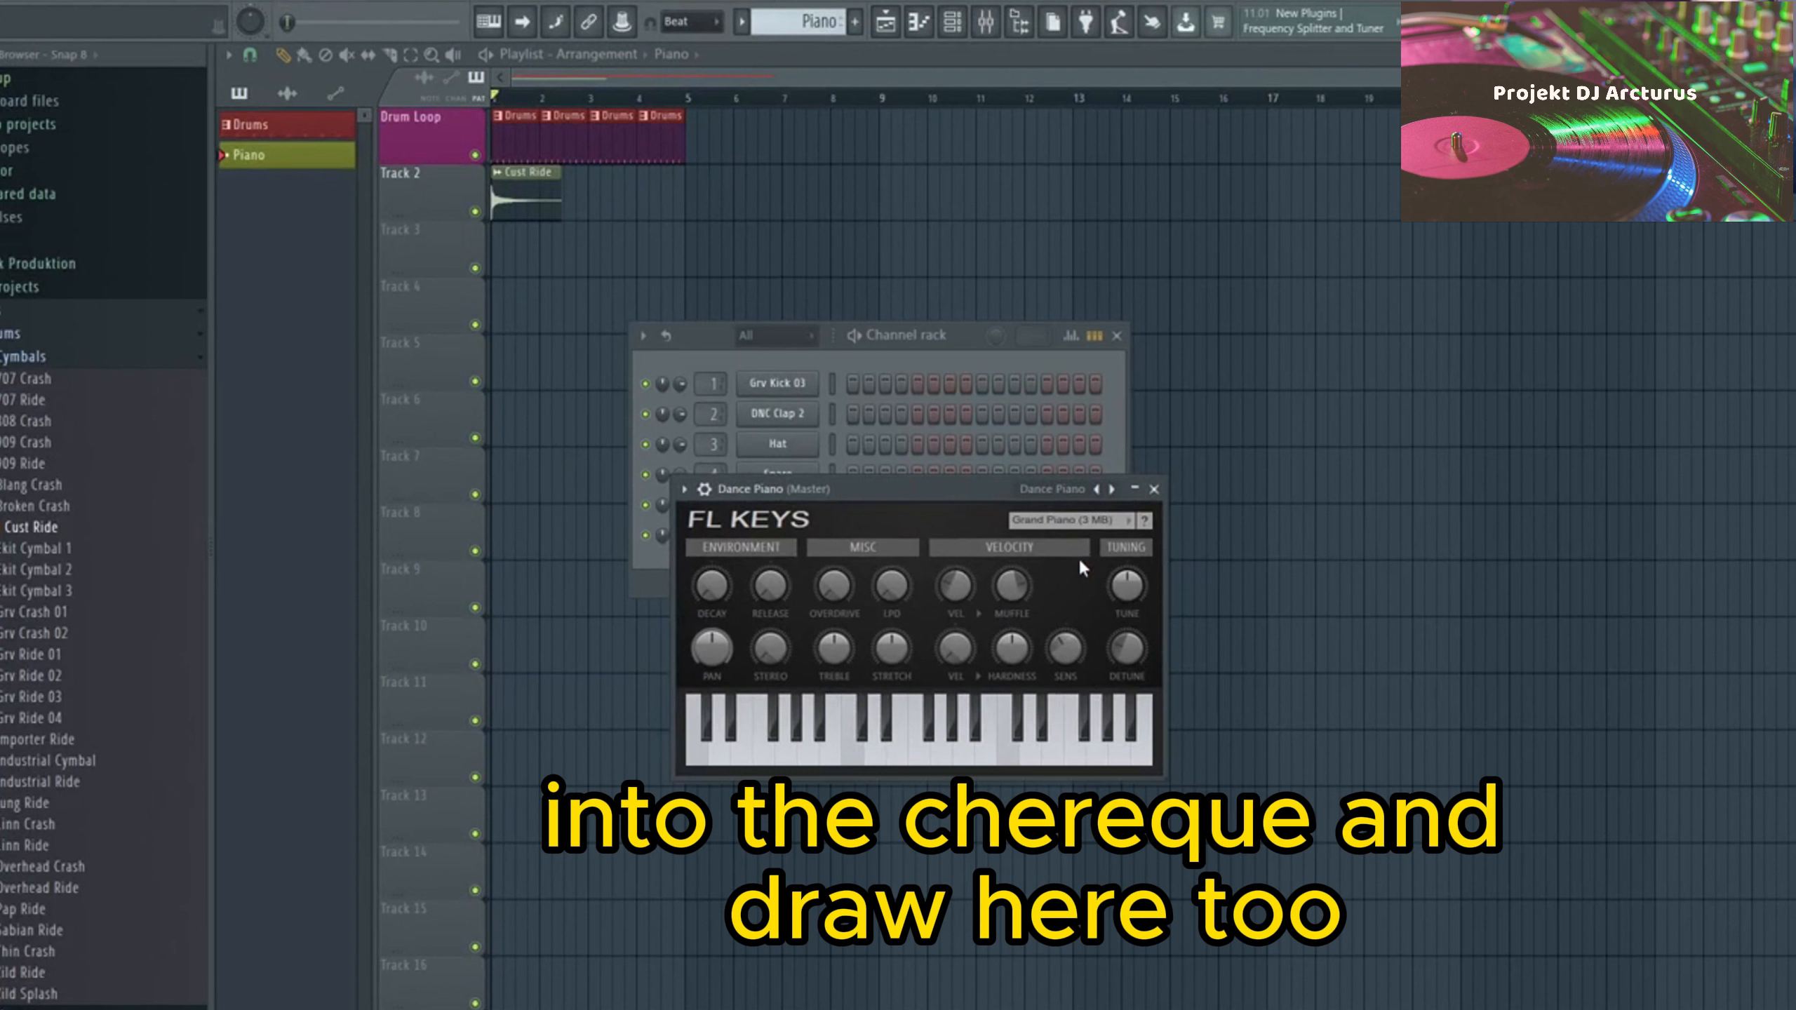
- Enter Dance Piano notes on steps 1, 5, 9 and 13 of the channel rack, play them, and clear them
{"action": "left_click", "coordinate": [917, 365]}
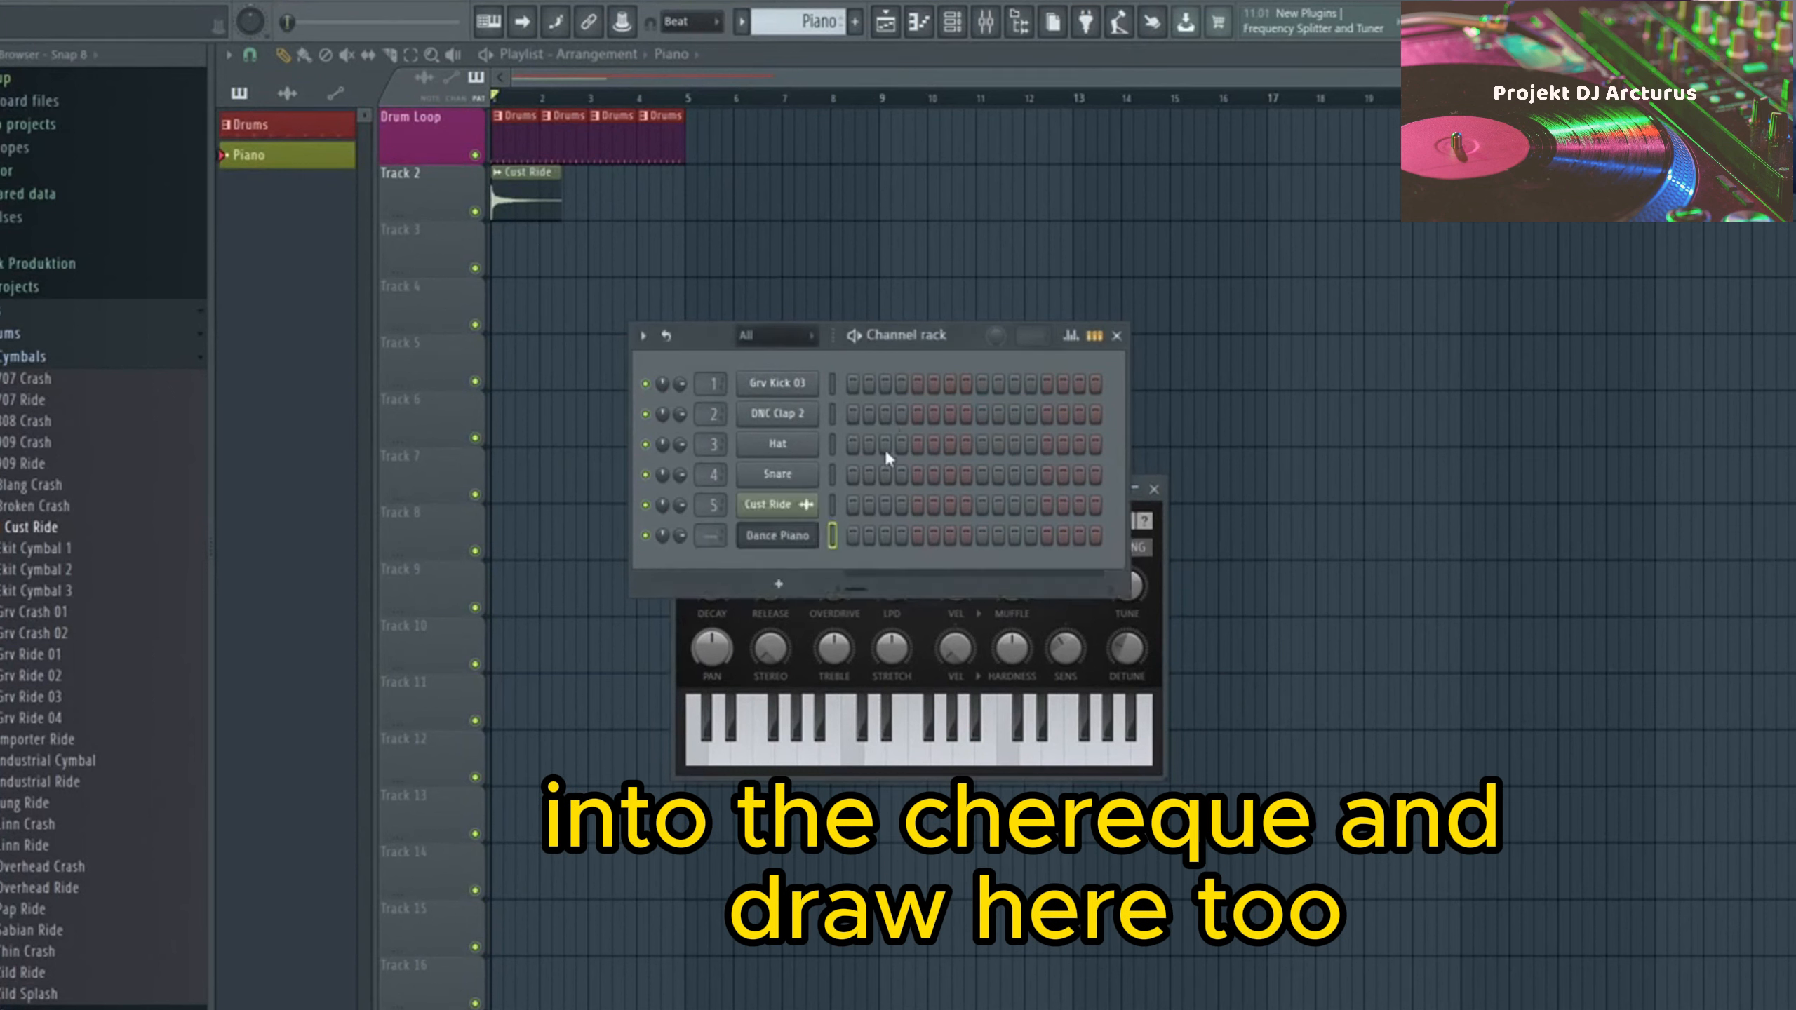
{"action": "left_click", "coordinate": [854, 535]}
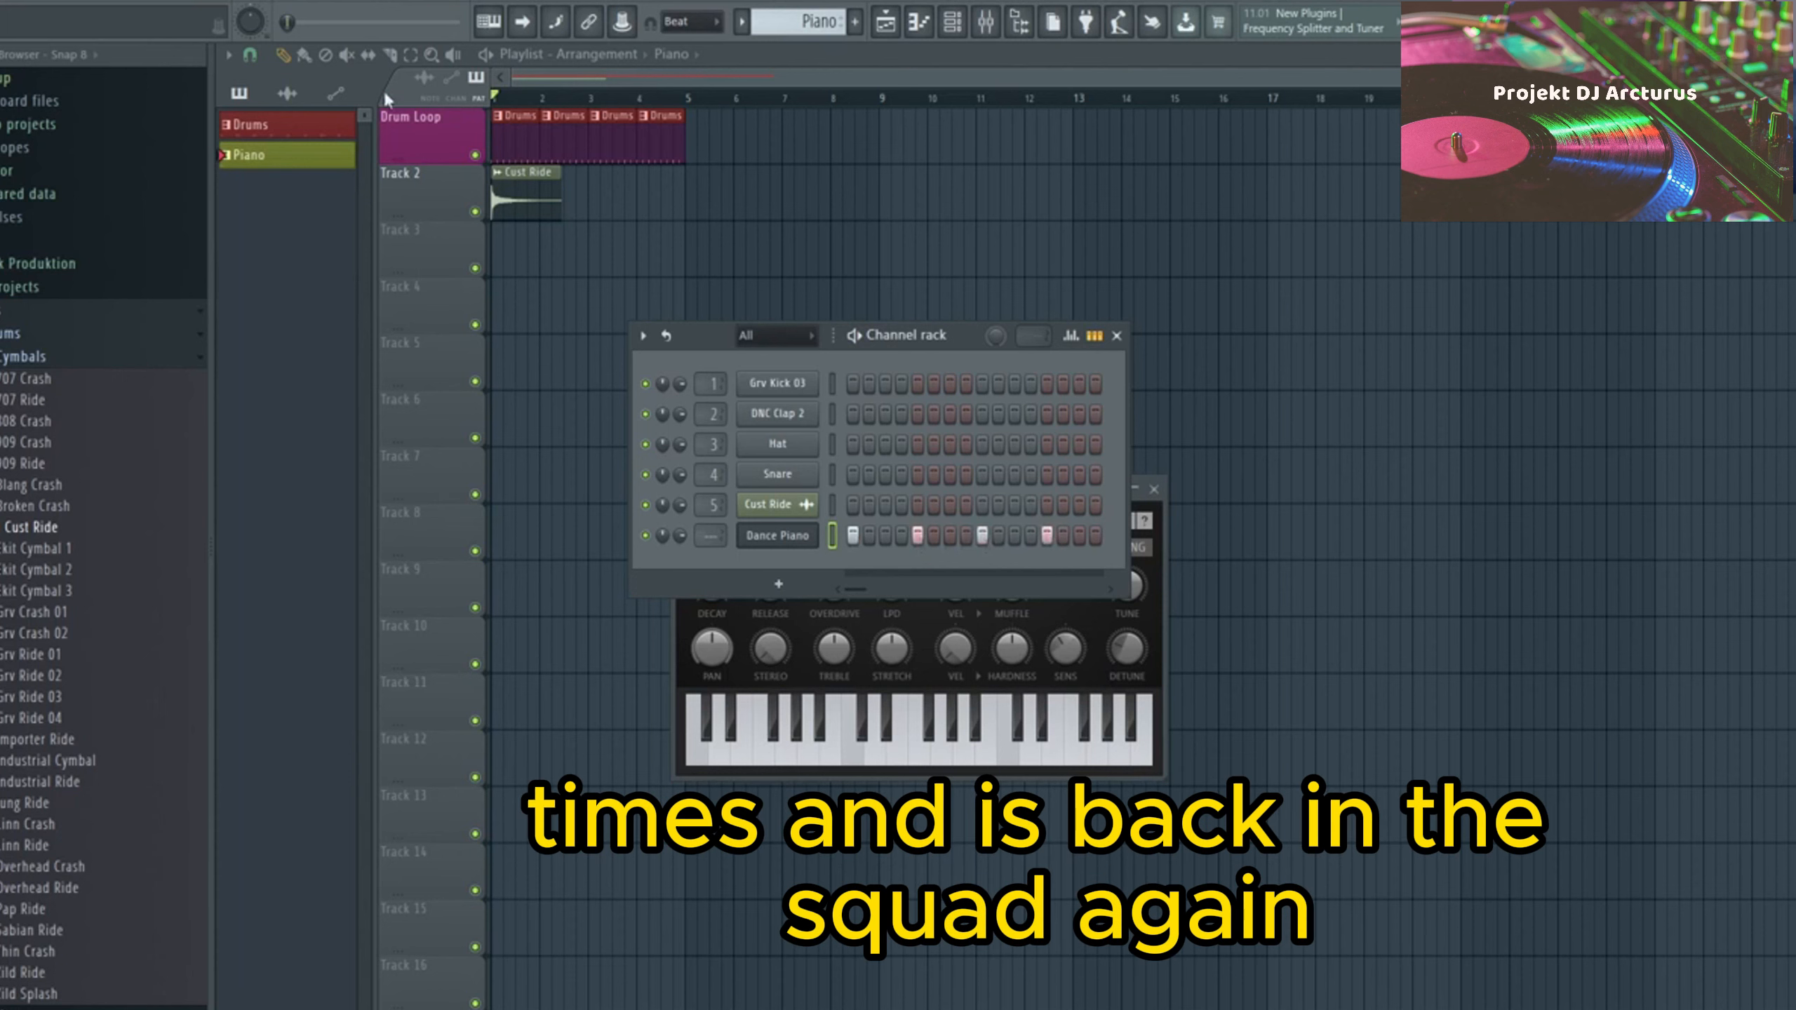
{"action": "key", "text": "space"}
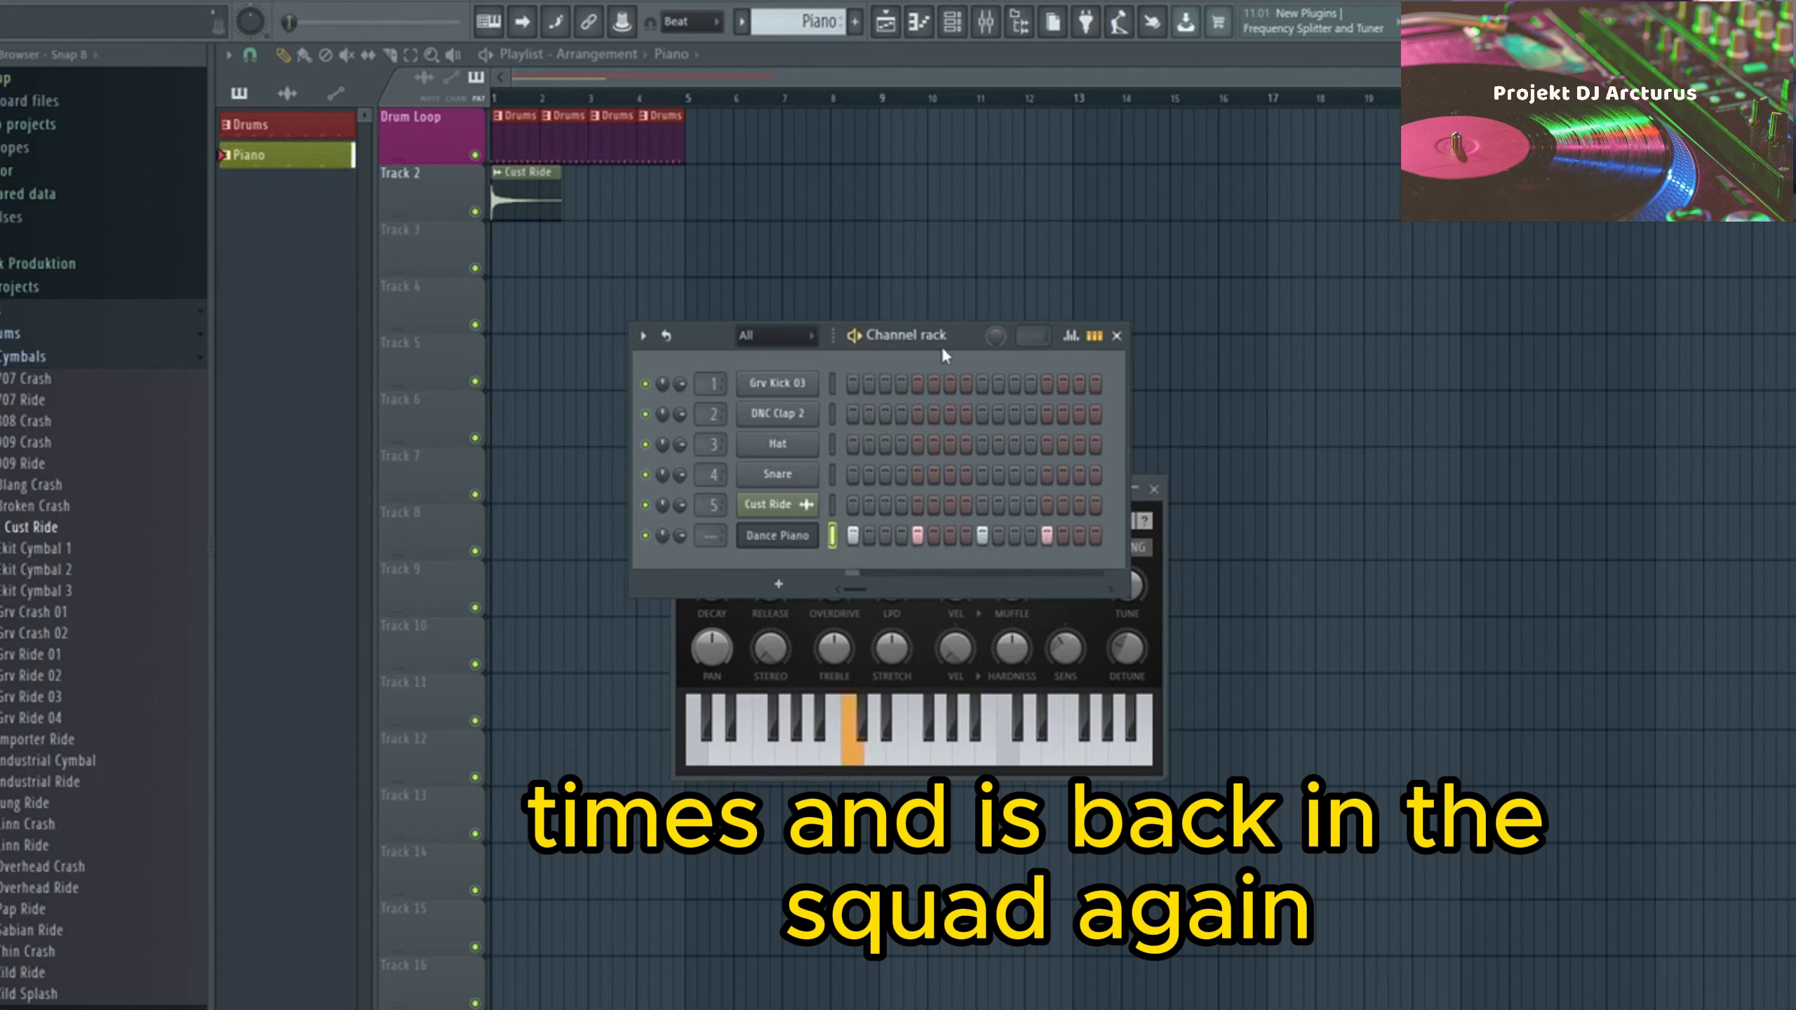
{"action": "key", "text": "space"}
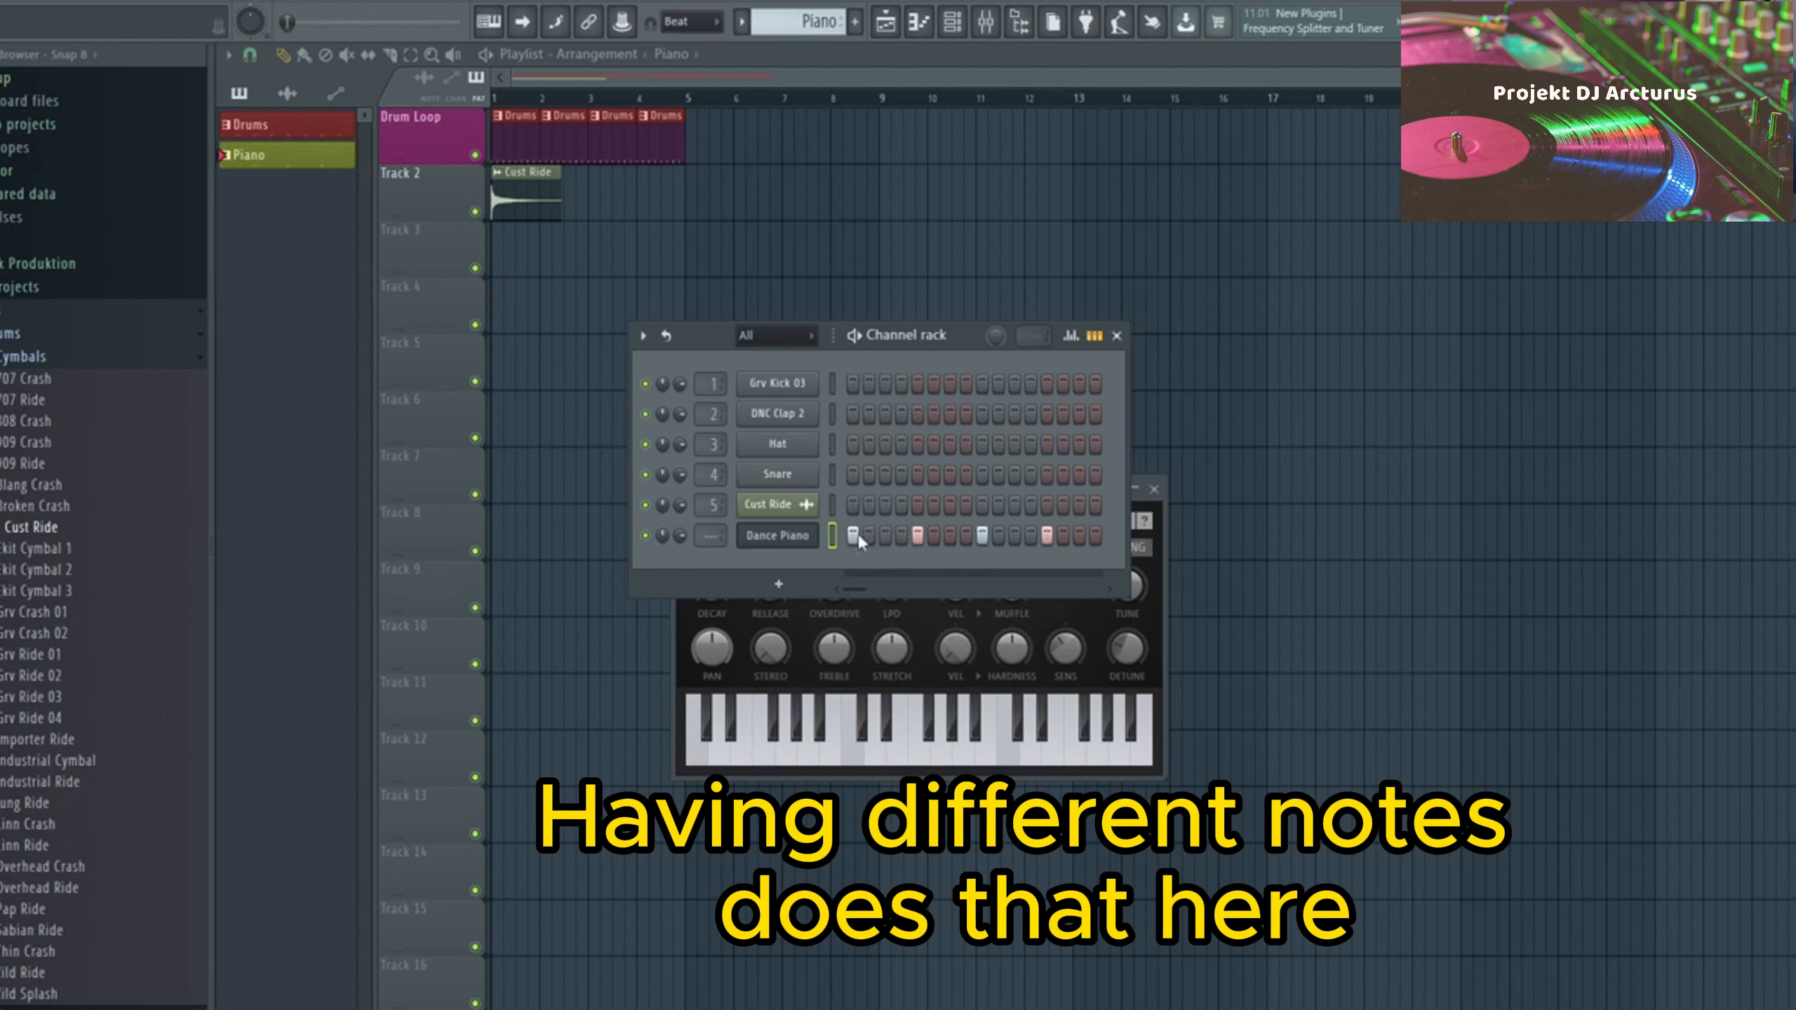
{"action": "left_click", "coordinate": [1047, 536]}
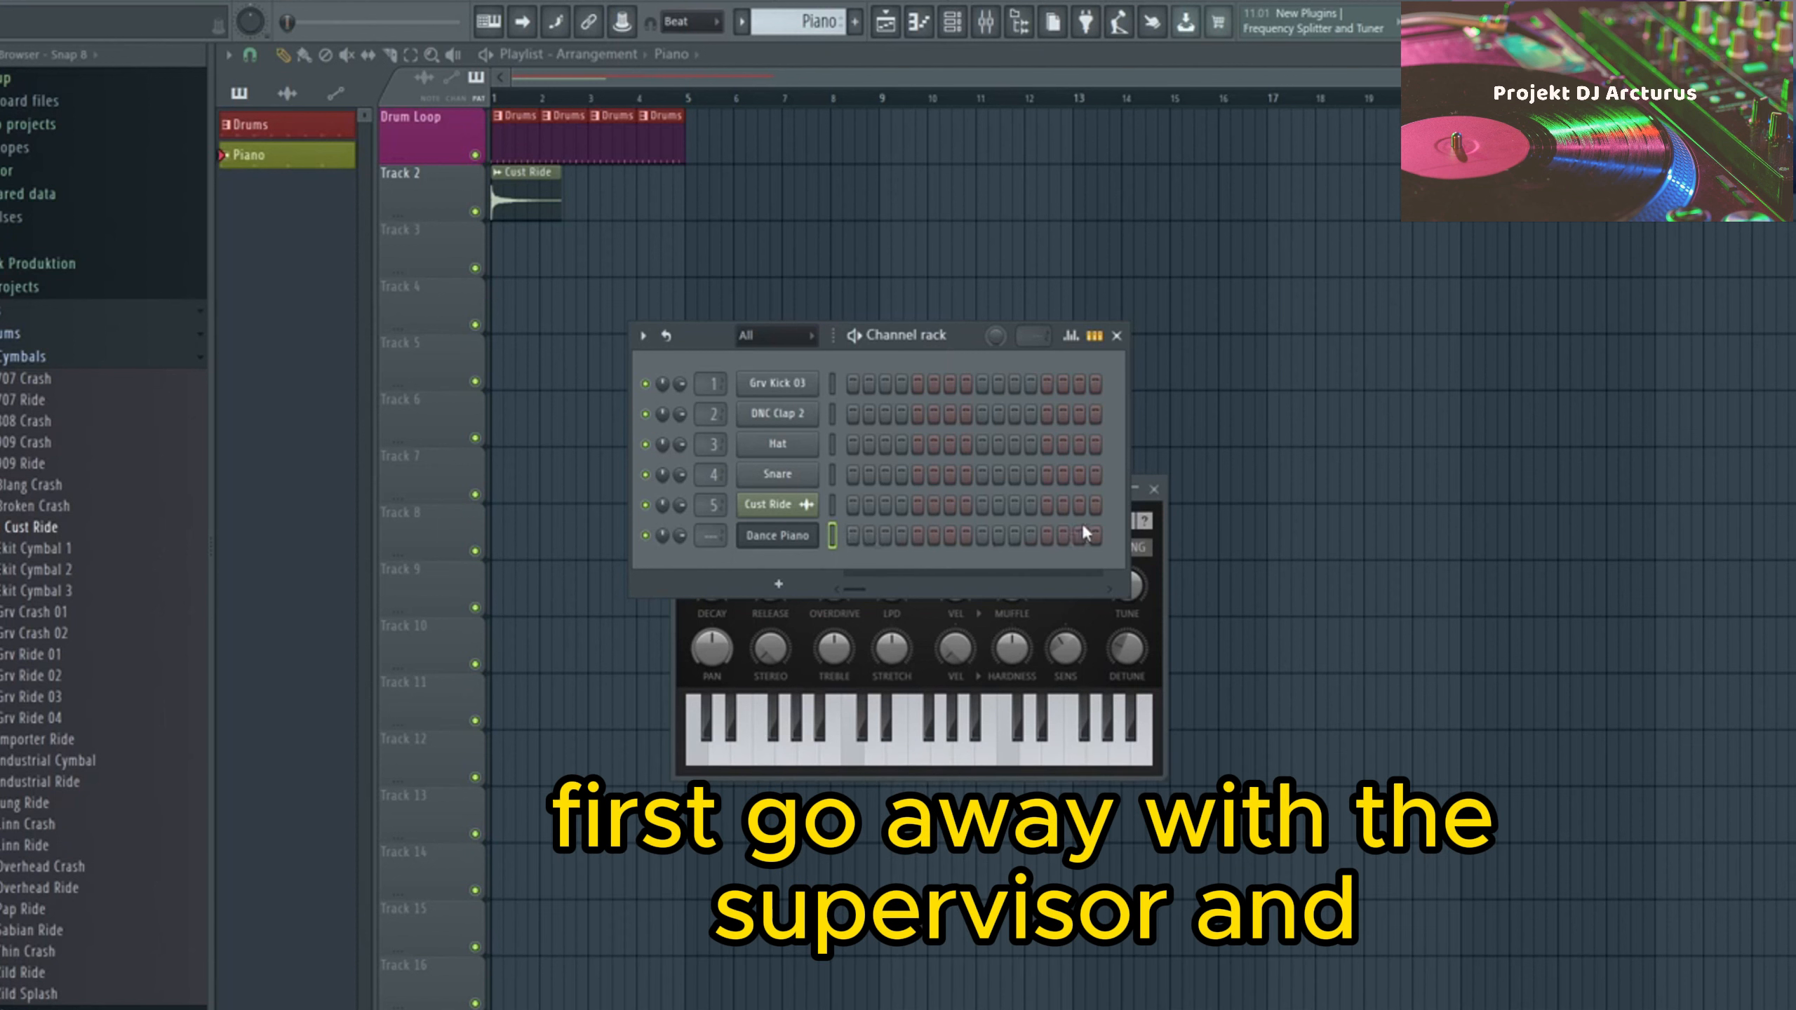
- Open the piano roll for Dance Piano and draw a C5 note spanning bar 1
{"action": "right_click", "coordinate": [778, 535]}
{"action": "left_click", "coordinate": [814, 550]}
{"action": "left_click", "coordinate": [300, 757]}
{"action": "left_click_drag", "start_coordinate": [333, 755], "coordinate": [672, 751]}
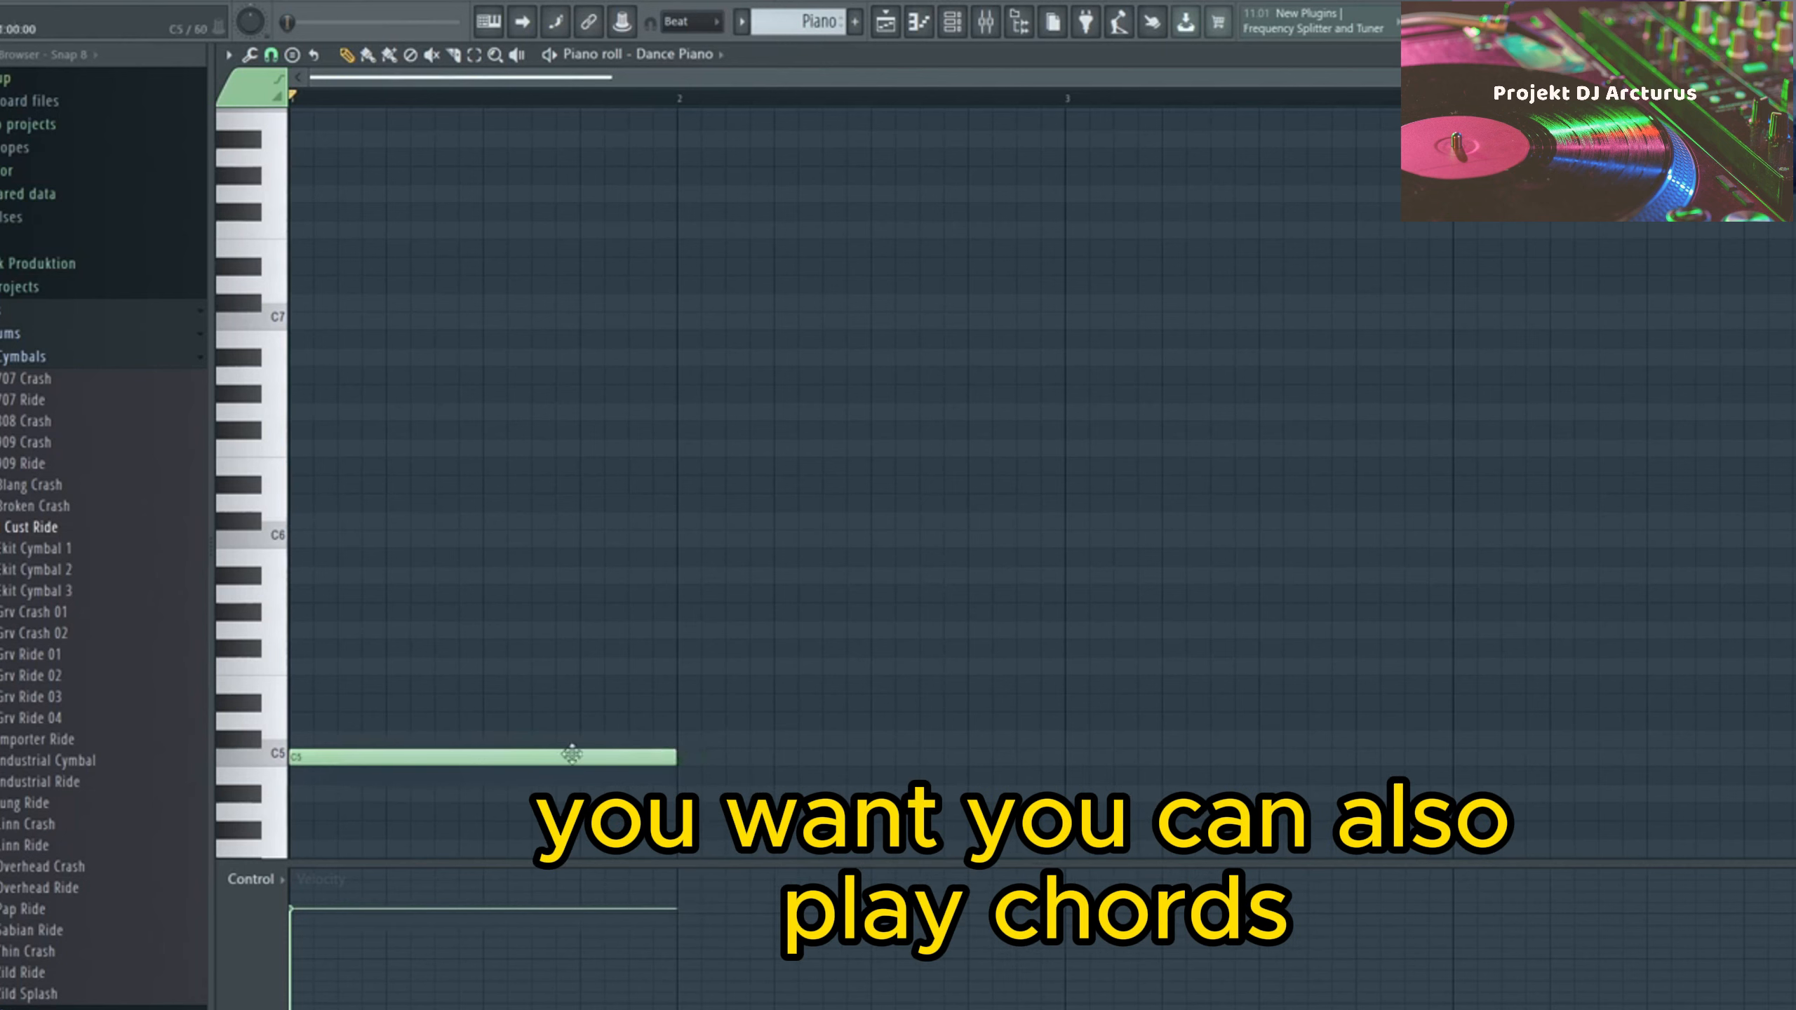
- Add one-bar E5 and G5 notes above the C5 in bar 1 and play the chord
{"action": "left_click", "coordinate": [324, 684]}
{"action": "left_click_drag", "start_coordinate": [324, 685], "coordinate": [300, 684]}
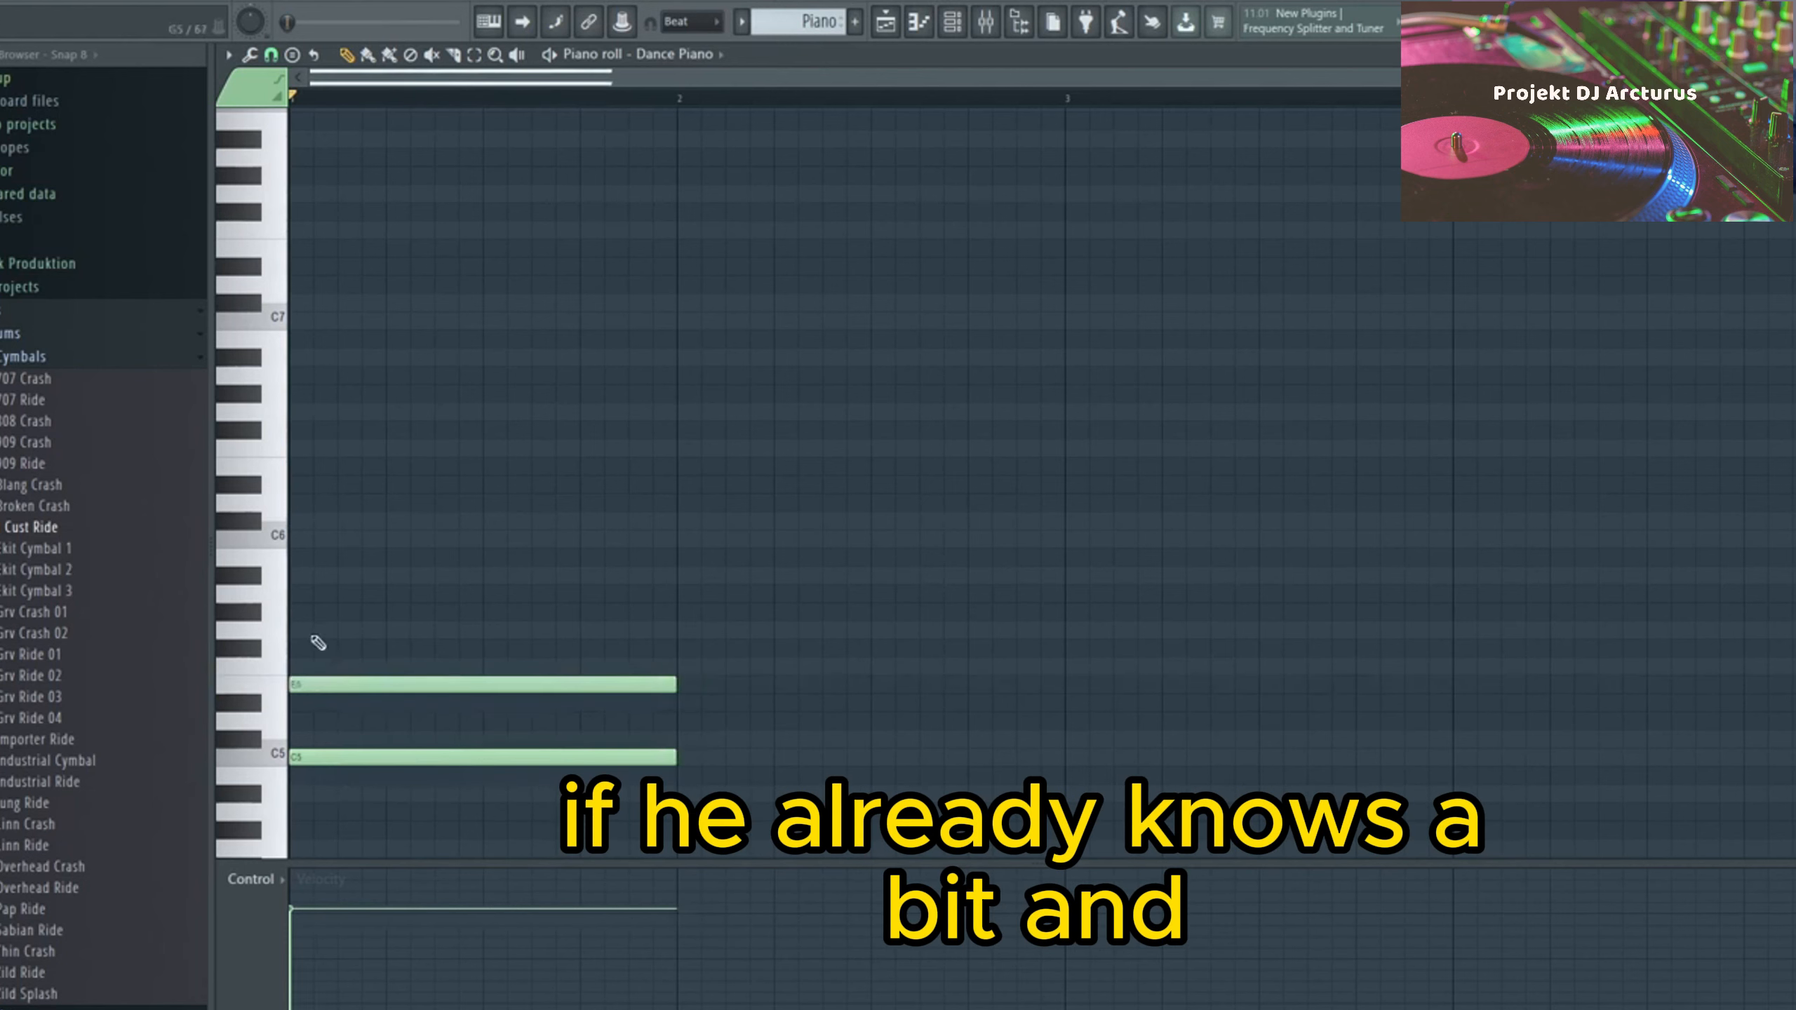
{"action": "left_click", "coordinate": [300, 630]}
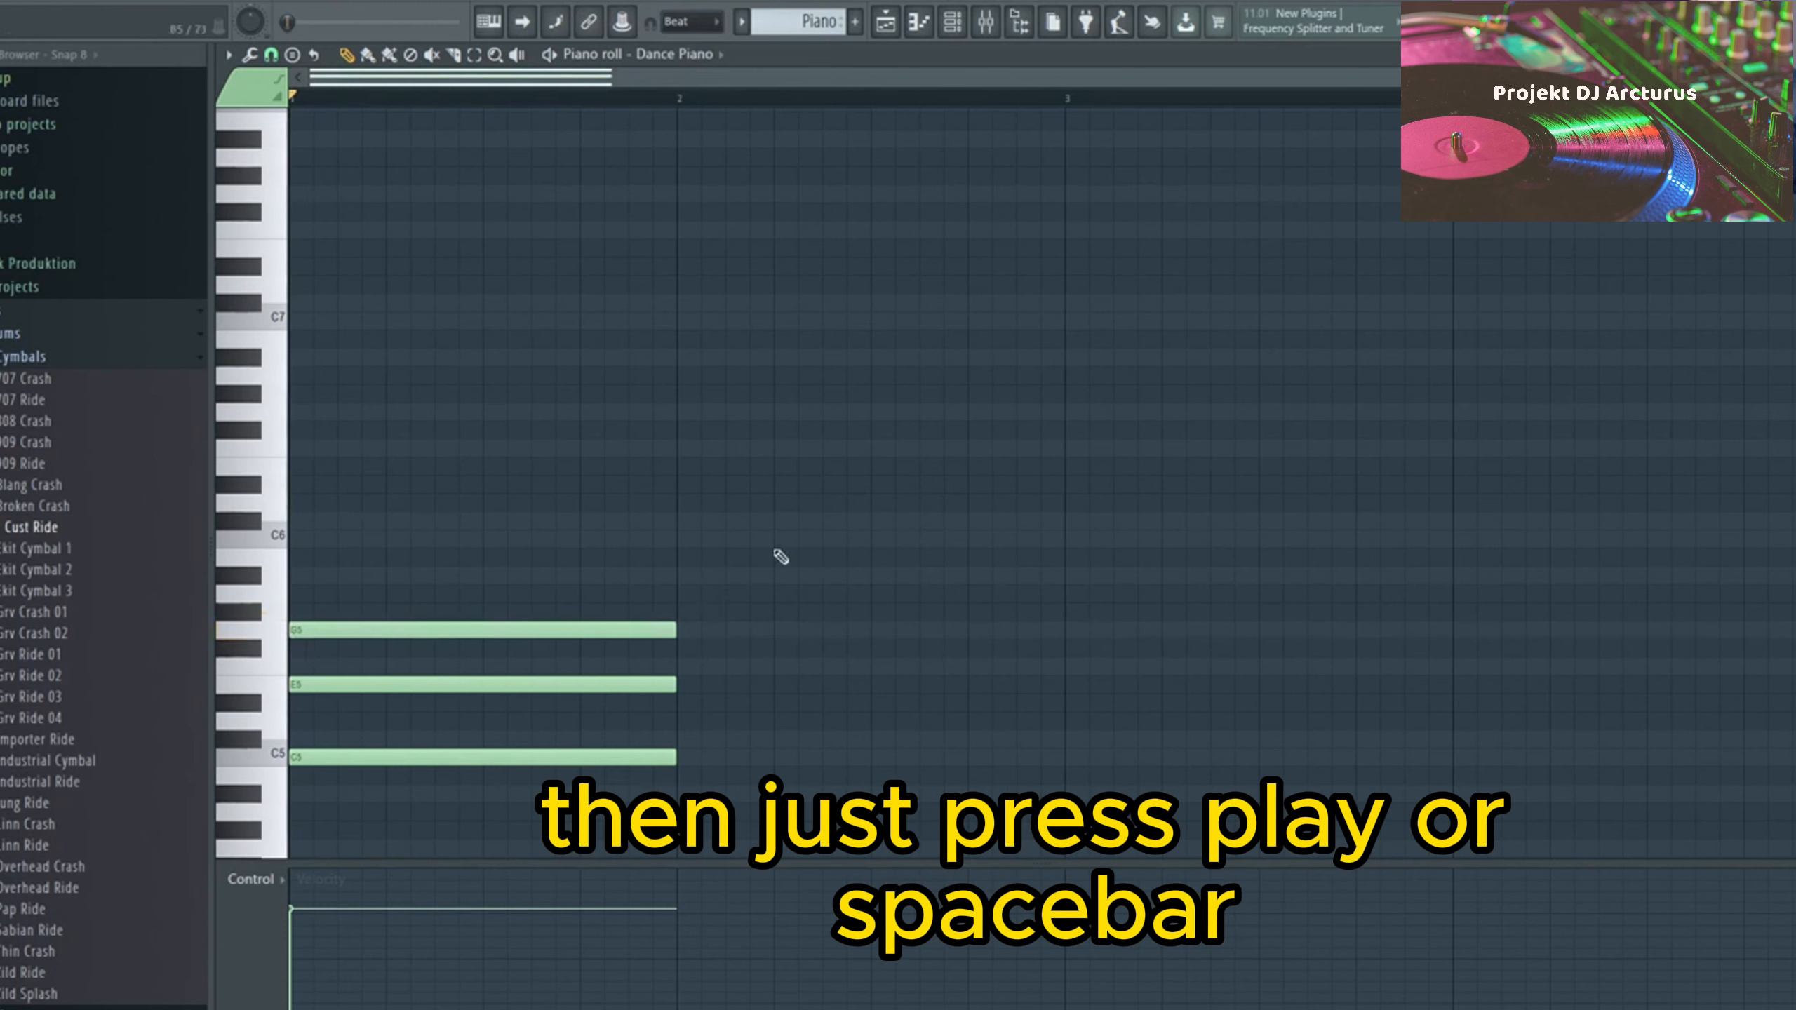
{"action": "key", "text": "space"}
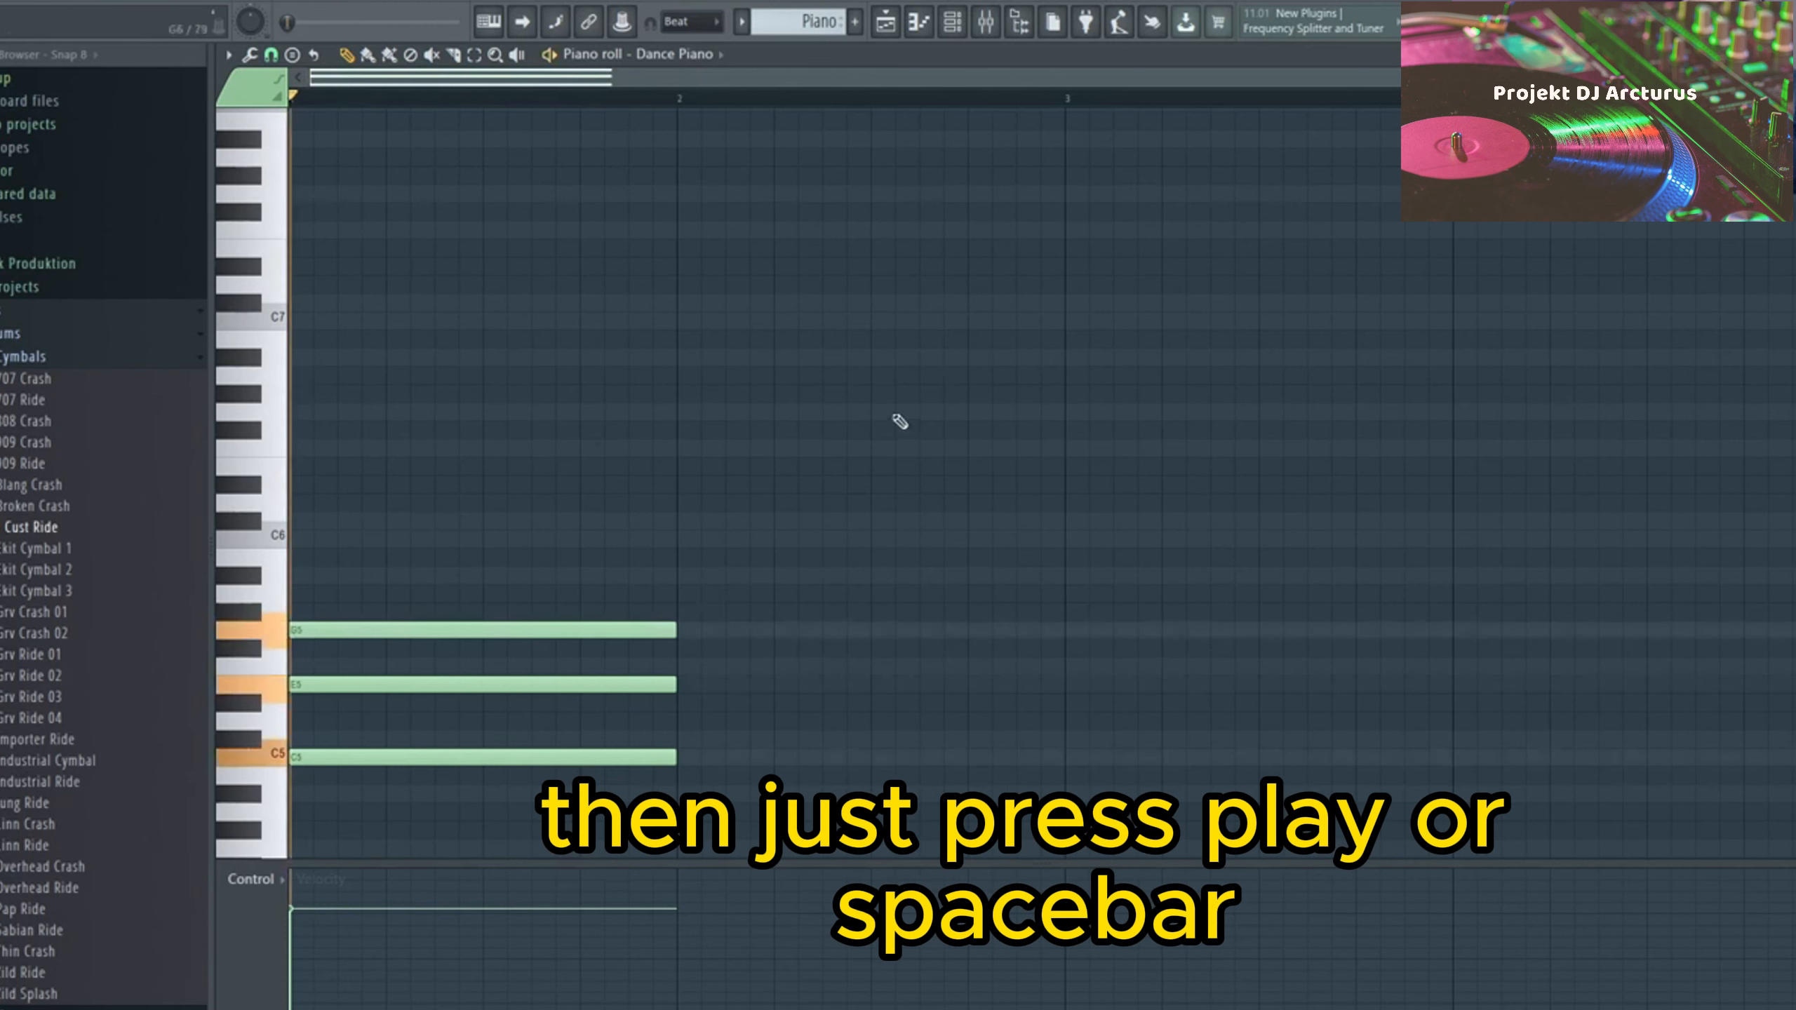
{"action": "key", "text": "space"}
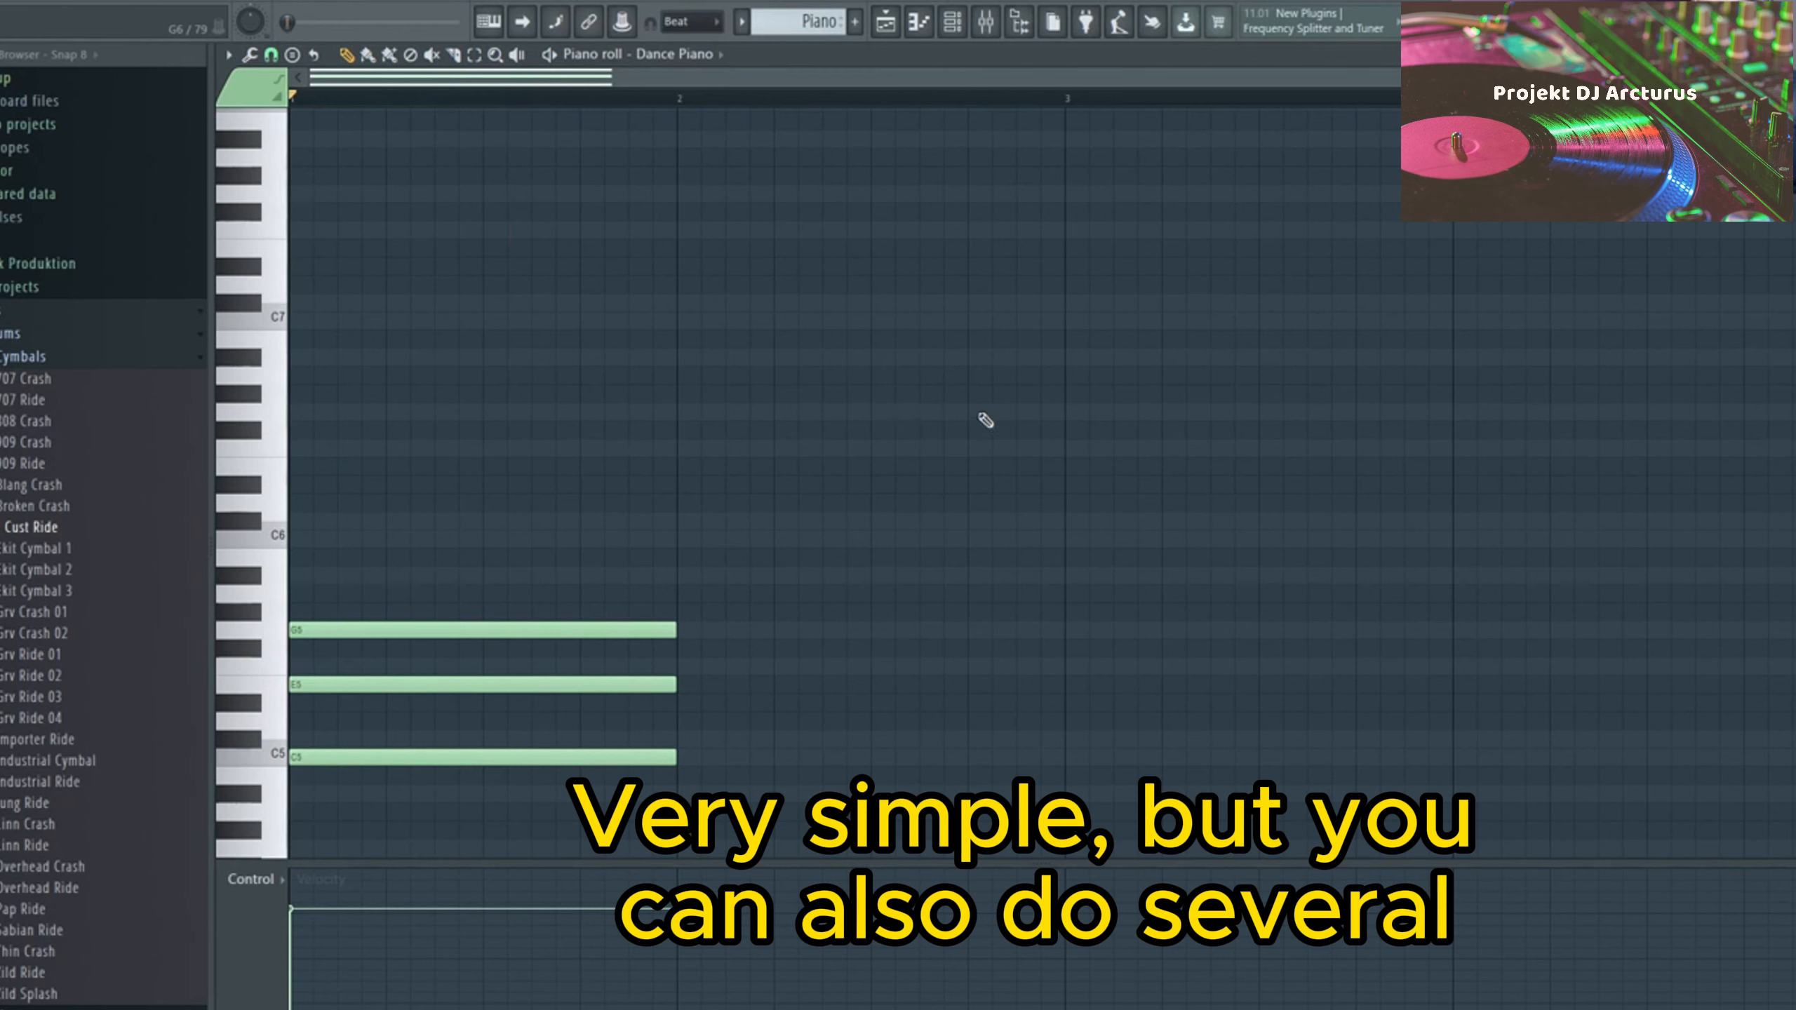
- Draw a chord of one-bar E5, G5 and B5 notes in bar 2
{"action": "left_click", "coordinate": [688, 685]}
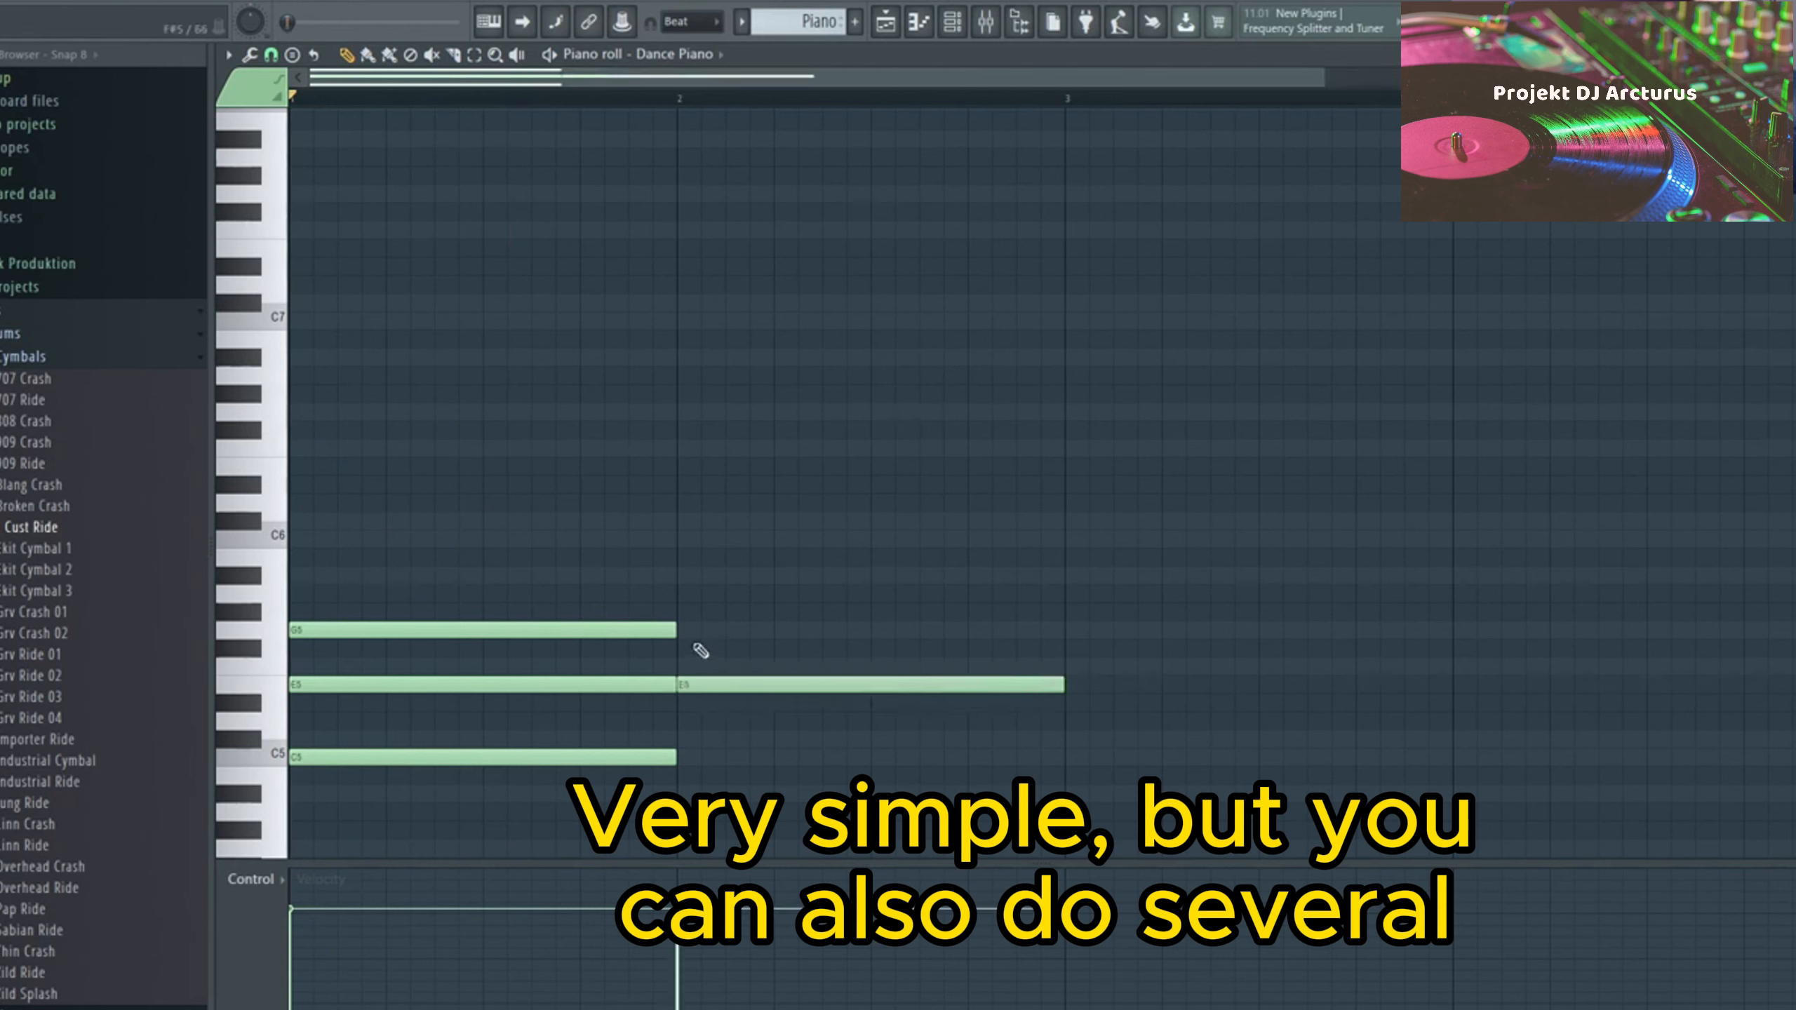
{"action": "left_click", "coordinate": [685, 629]}
{"action": "left_click", "coordinate": [687, 581]}
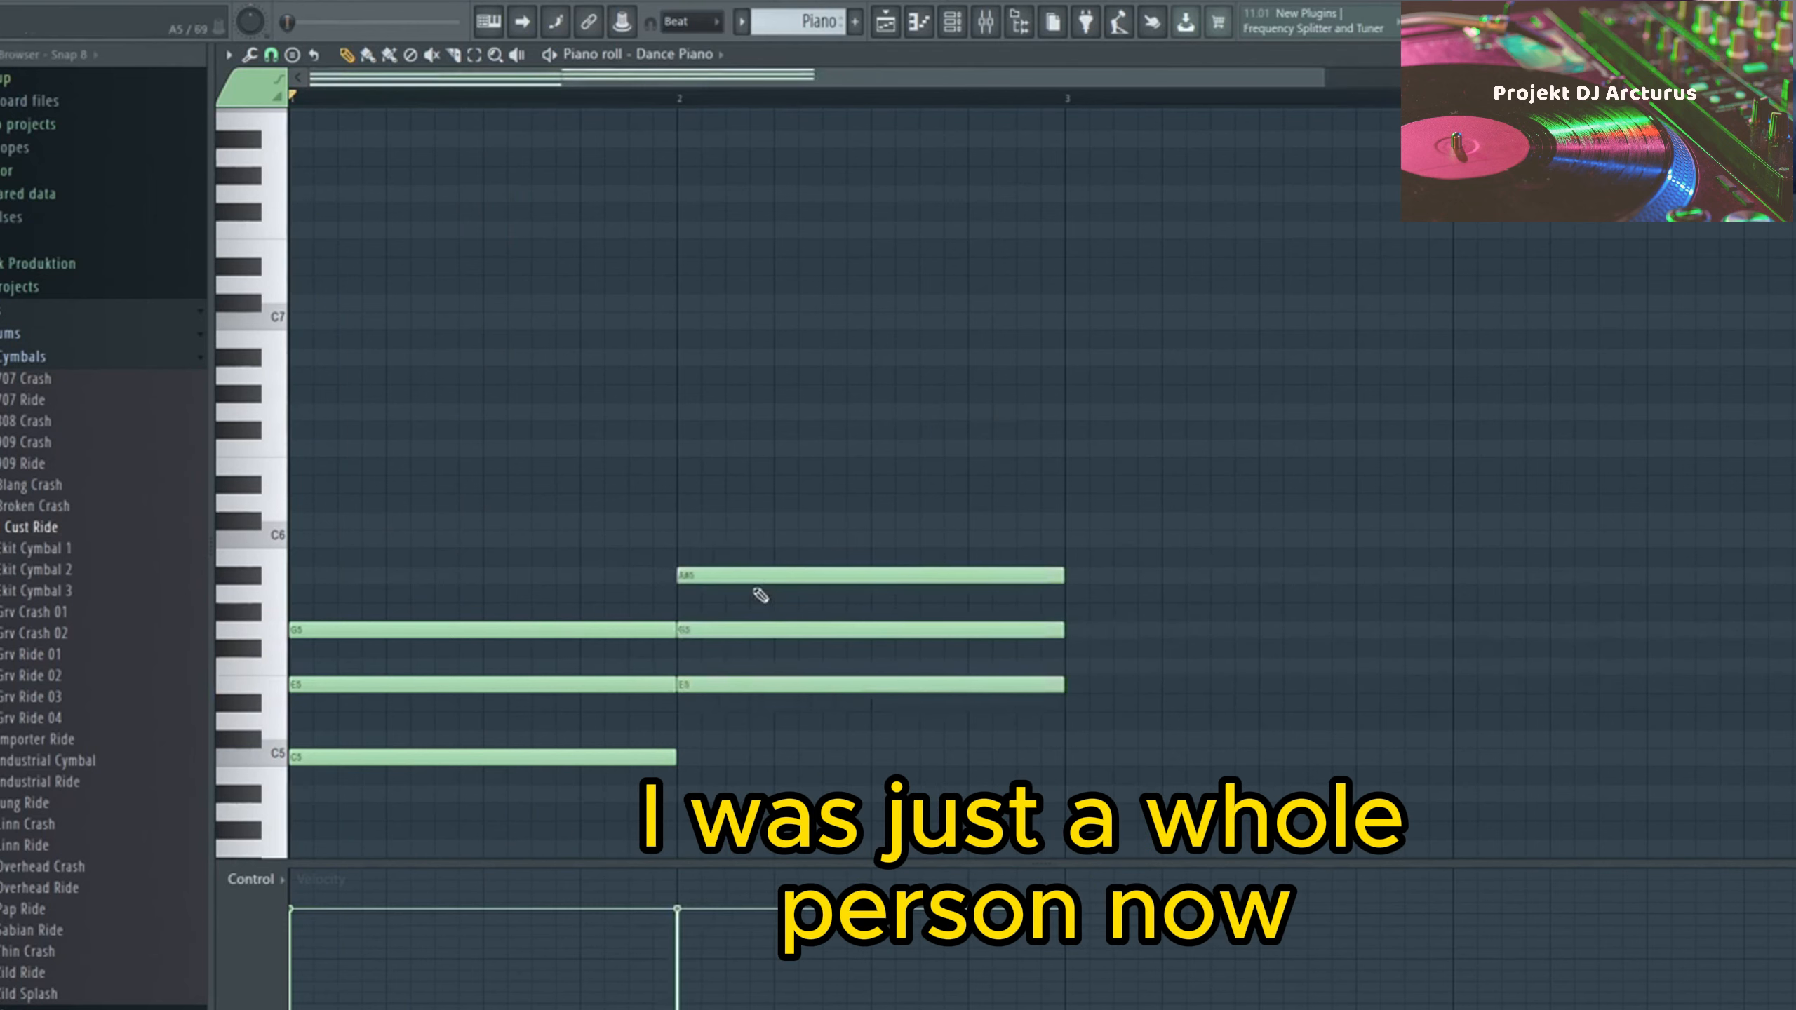
{"action": "left_click_drag", "start_coordinate": [757, 583], "coordinate": [750, 556]}
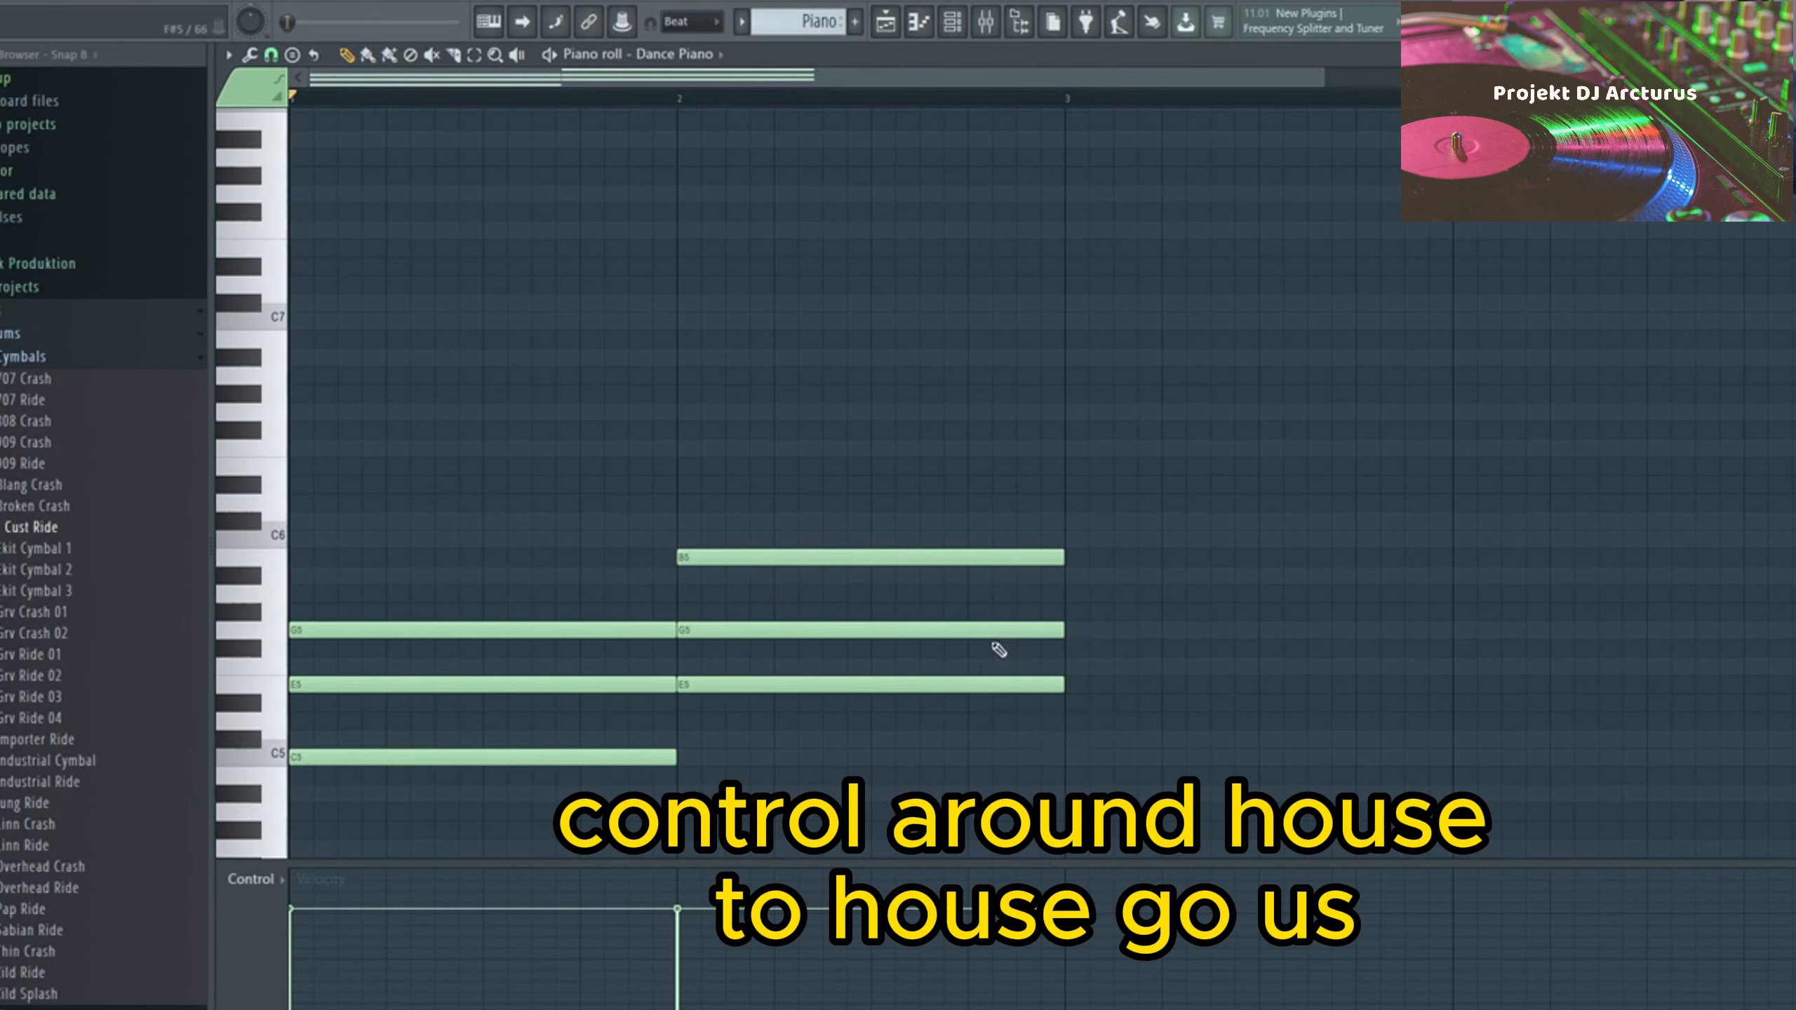
- Draw a chord of one-bar D5, F5 and A5 notes in bar 3
{"action": "scroll", "coordinate": [998, 646], "scroll_direction": "down", "scroll_amount": 2}
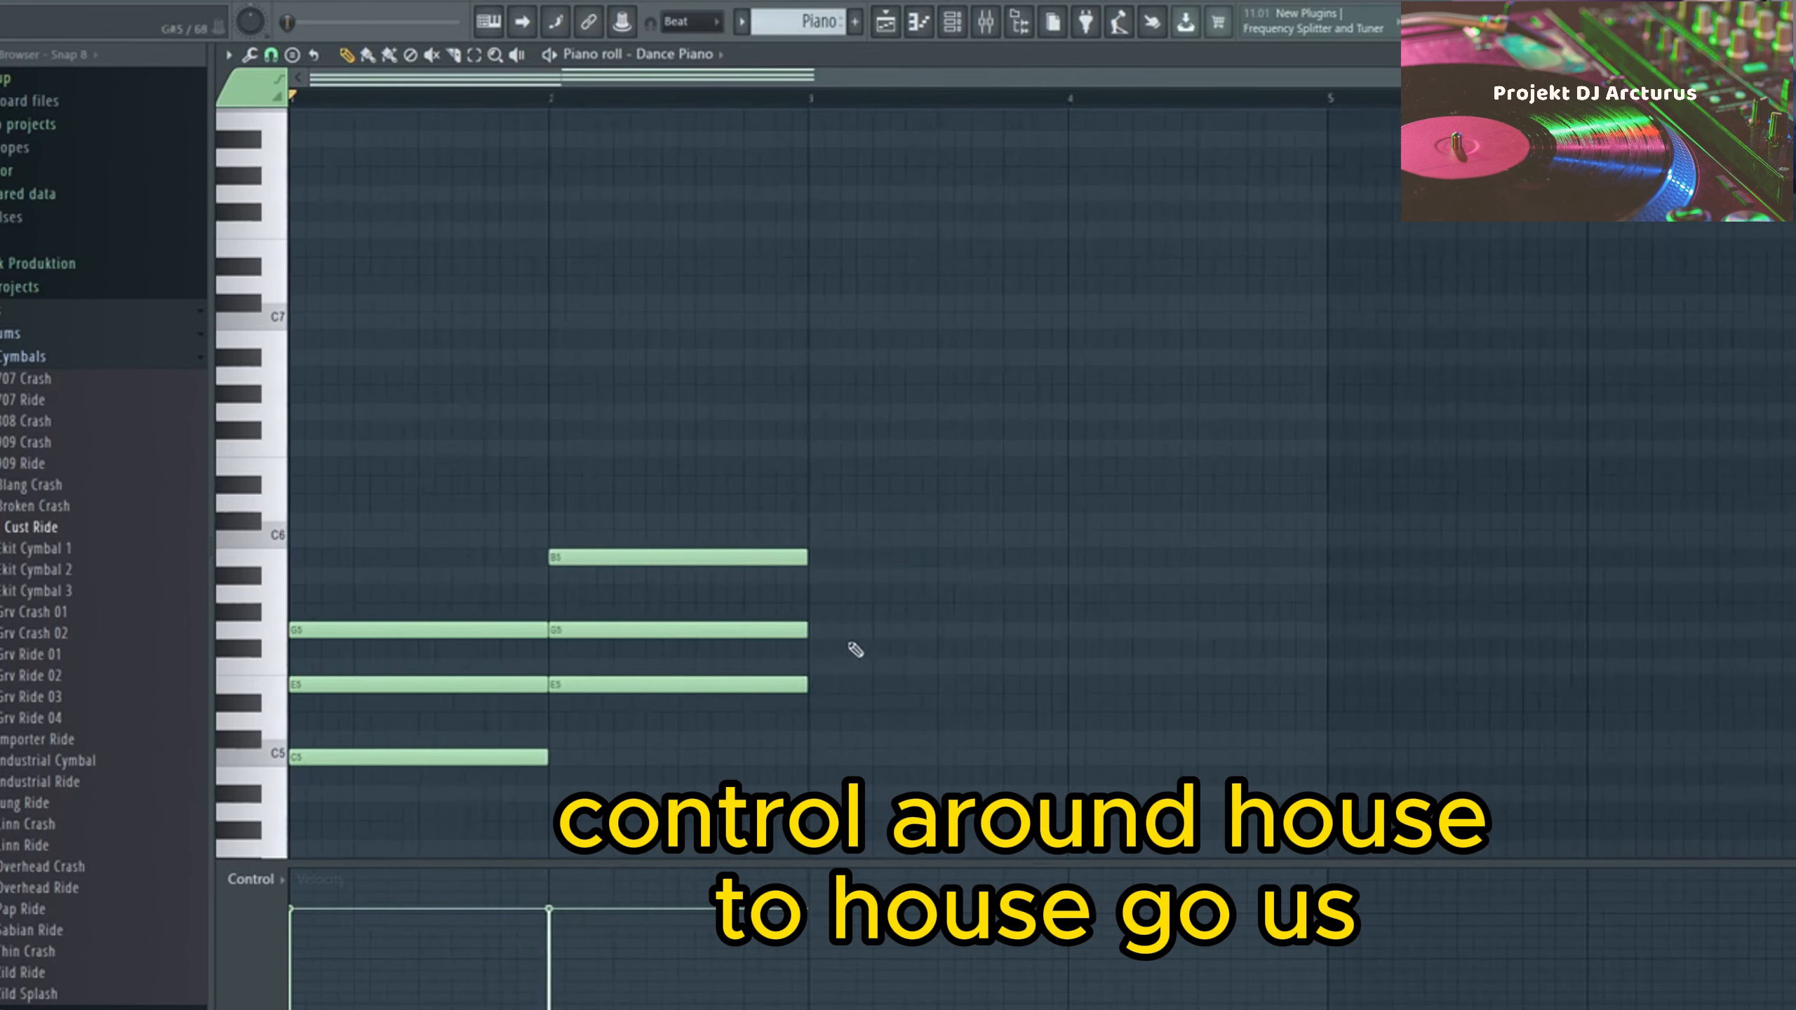
{"action": "left_click", "coordinate": [813, 722]}
{"action": "left_click", "coordinate": [813, 666]}
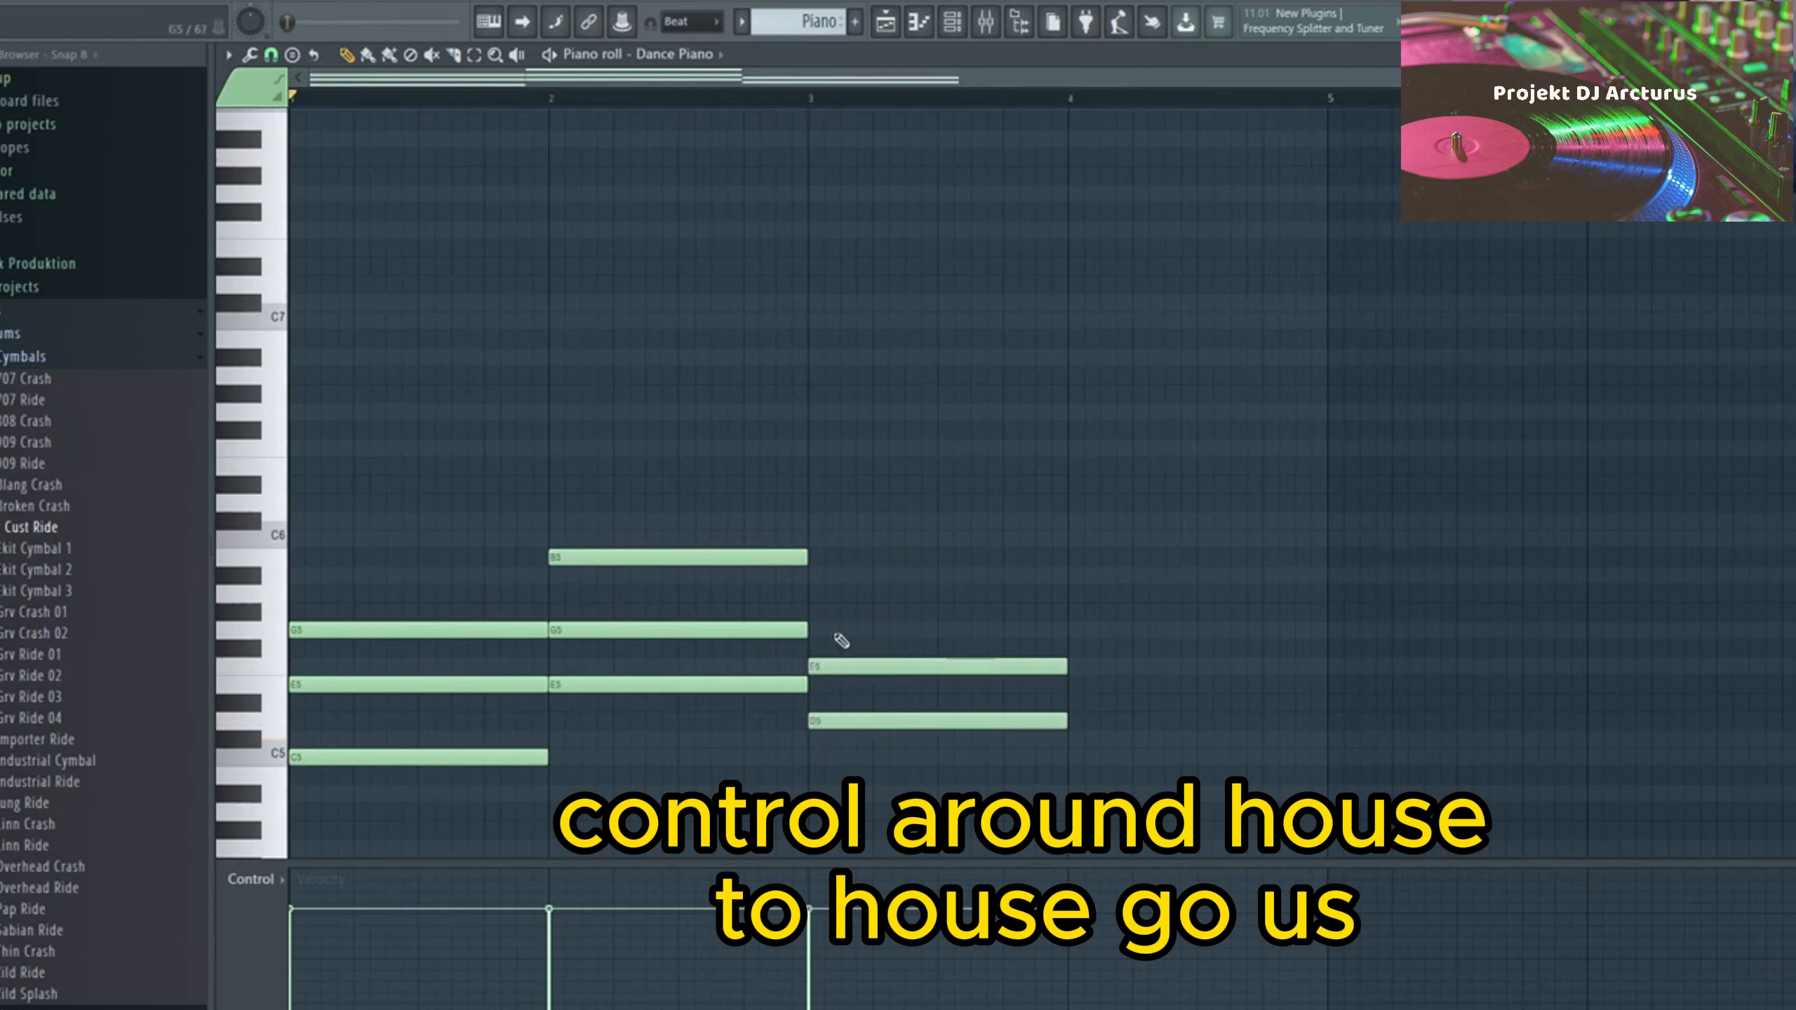
{"action": "left_click", "coordinate": [813, 611]}
{"action": "left_click_drag", "start_coordinate": [888, 611], "coordinate": [887, 591]}
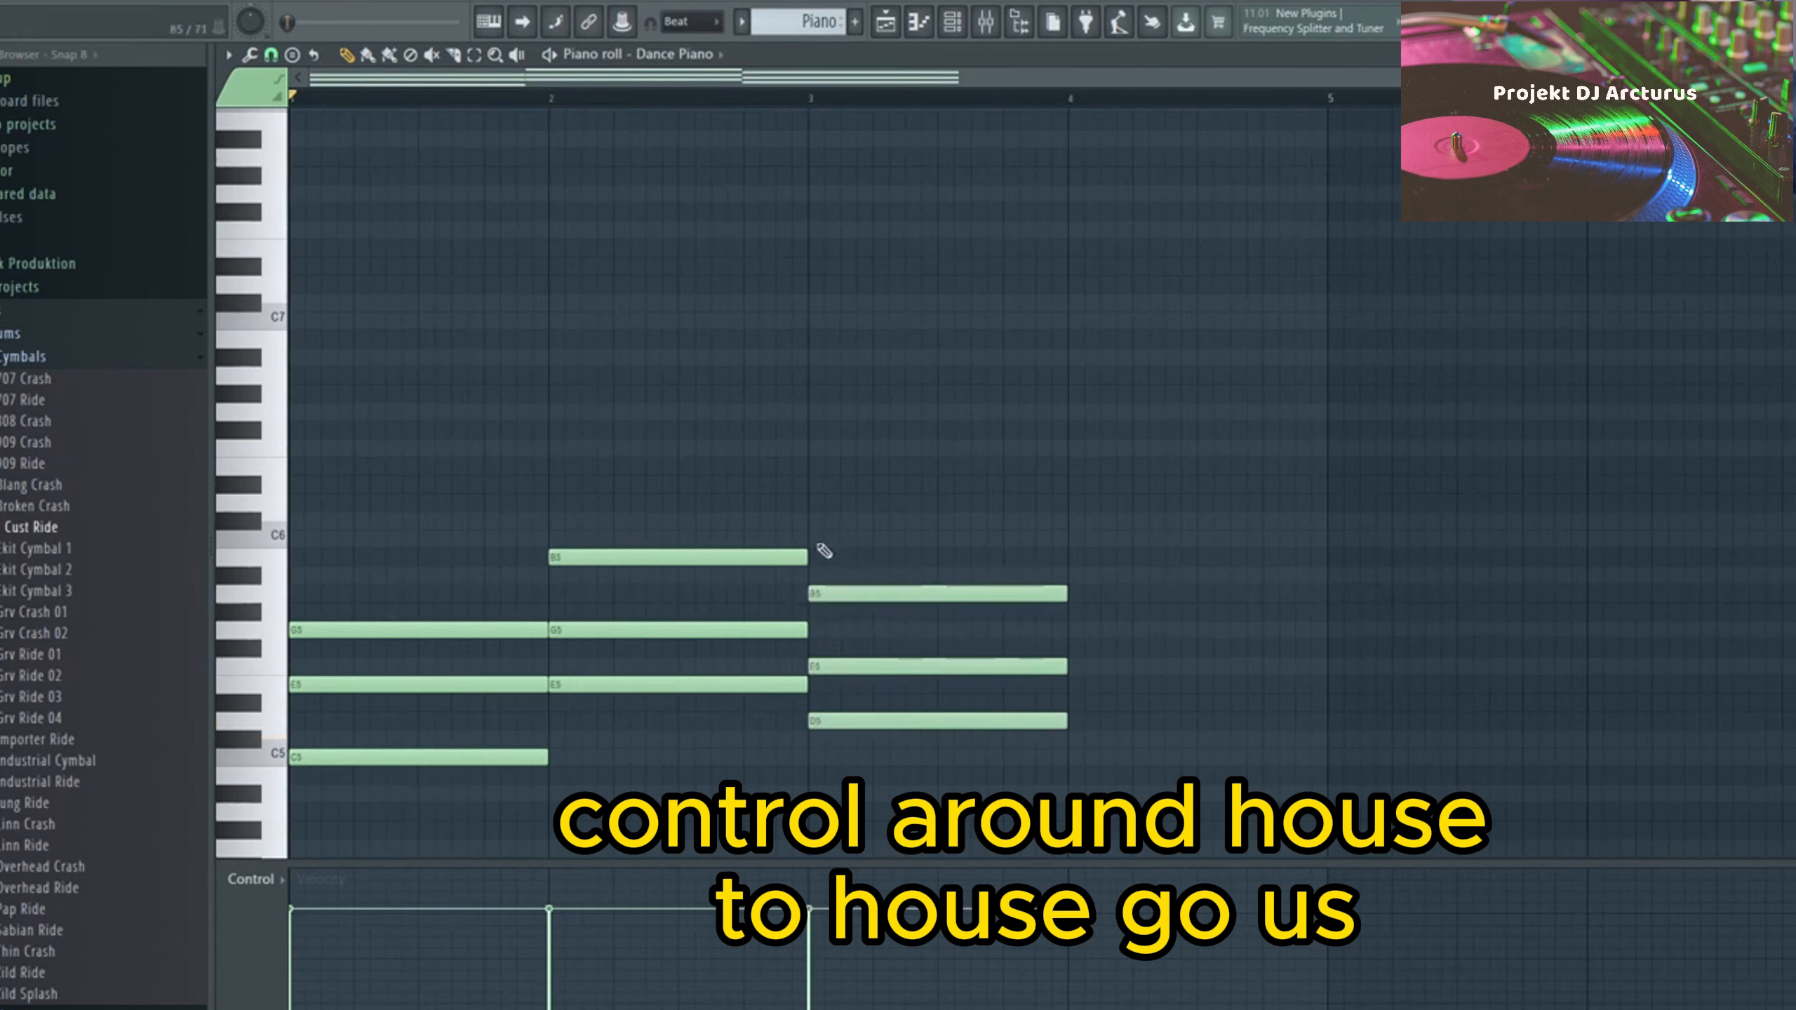
- Copy the bar 2 chord to bar 4 and play back the four-bar progression
{"action": "left_click_drag", "start_coordinate": [820, 543], "coordinate": [749, 727]}
{"action": "key", "text": "ctrl+c"}
{"action": "key", "text": "ctrl+v"}
{"action": "left_click_drag", "start_coordinate": [535, 685], "coordinate": [1312, 688]}
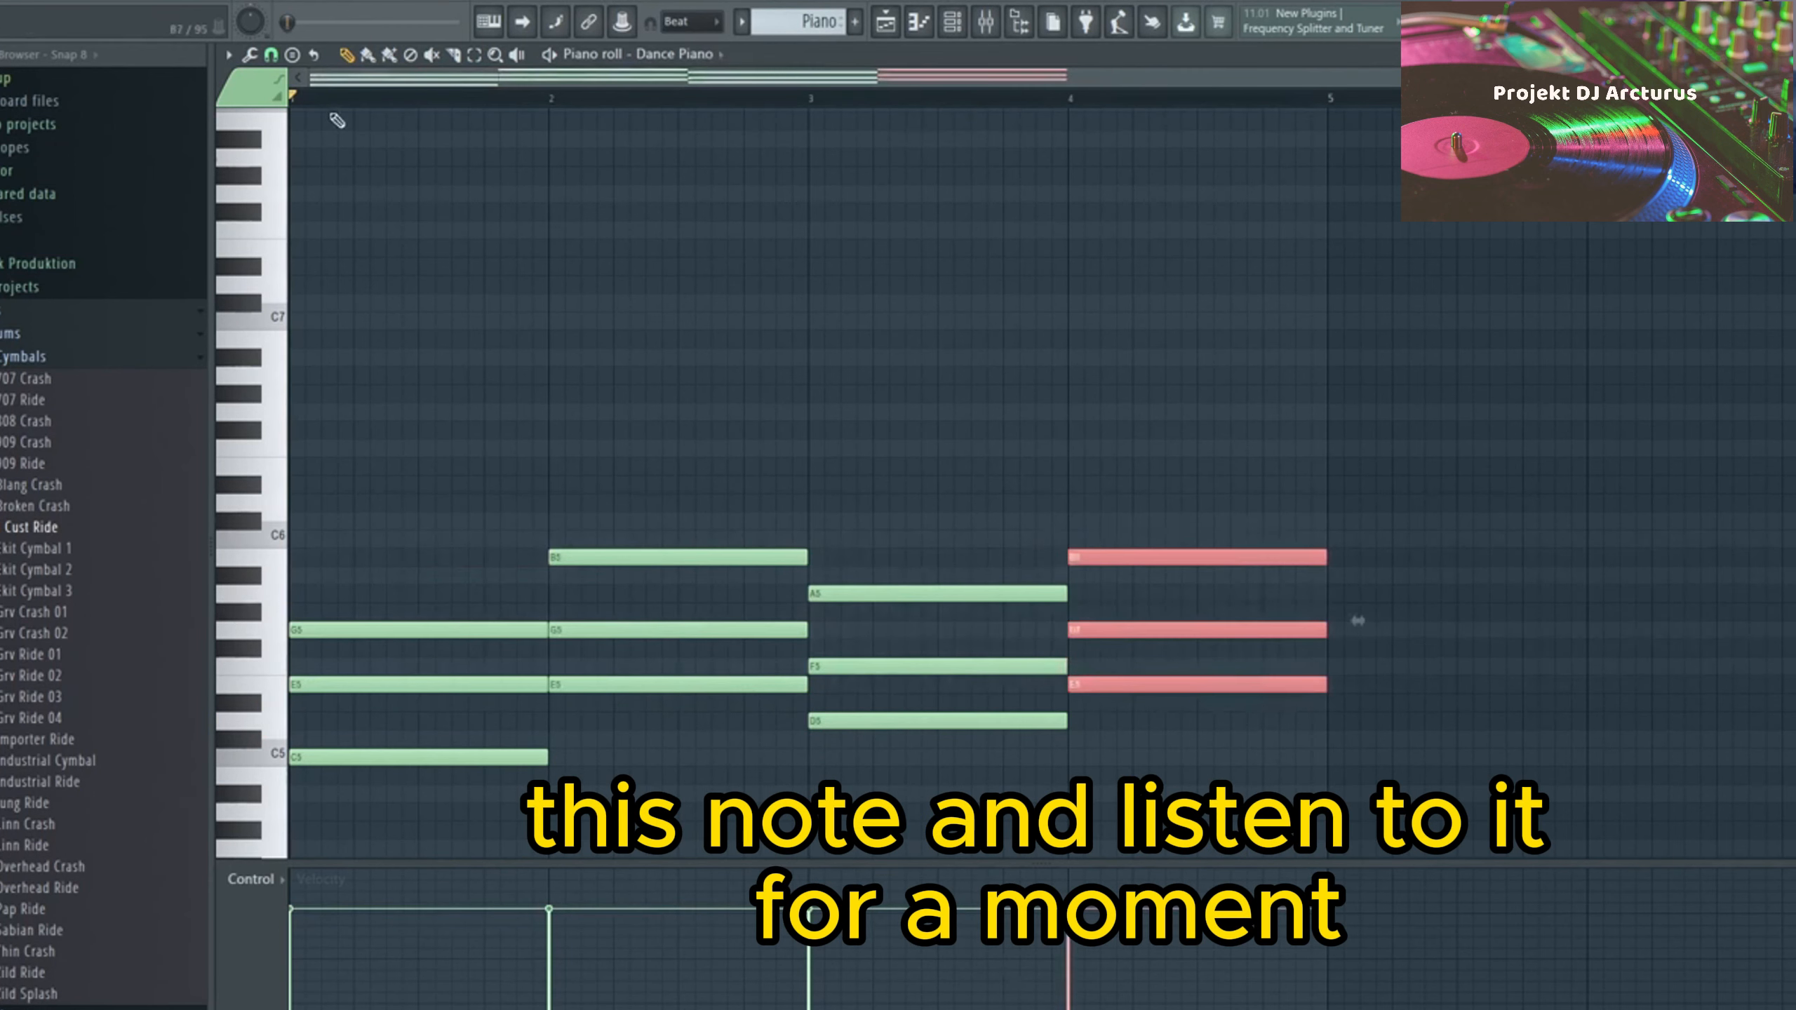
{"action": "key", "text": "space"}
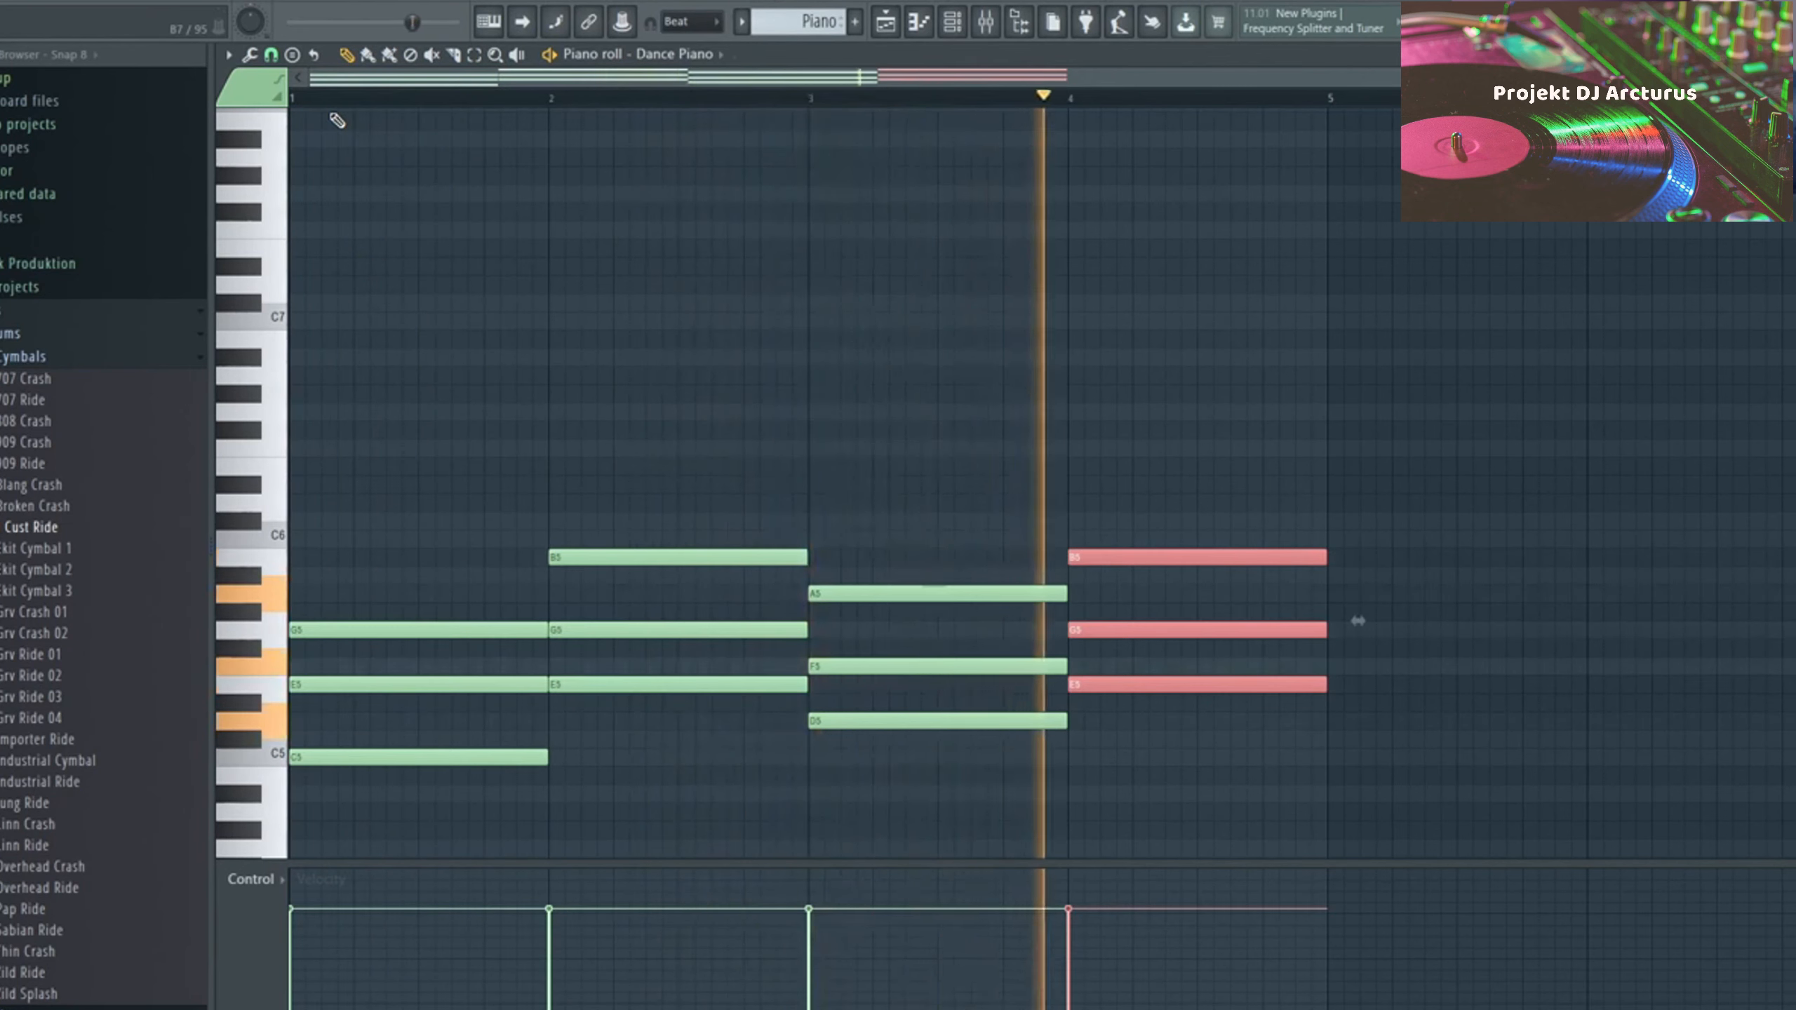
{"action": "key", "text": "space"}
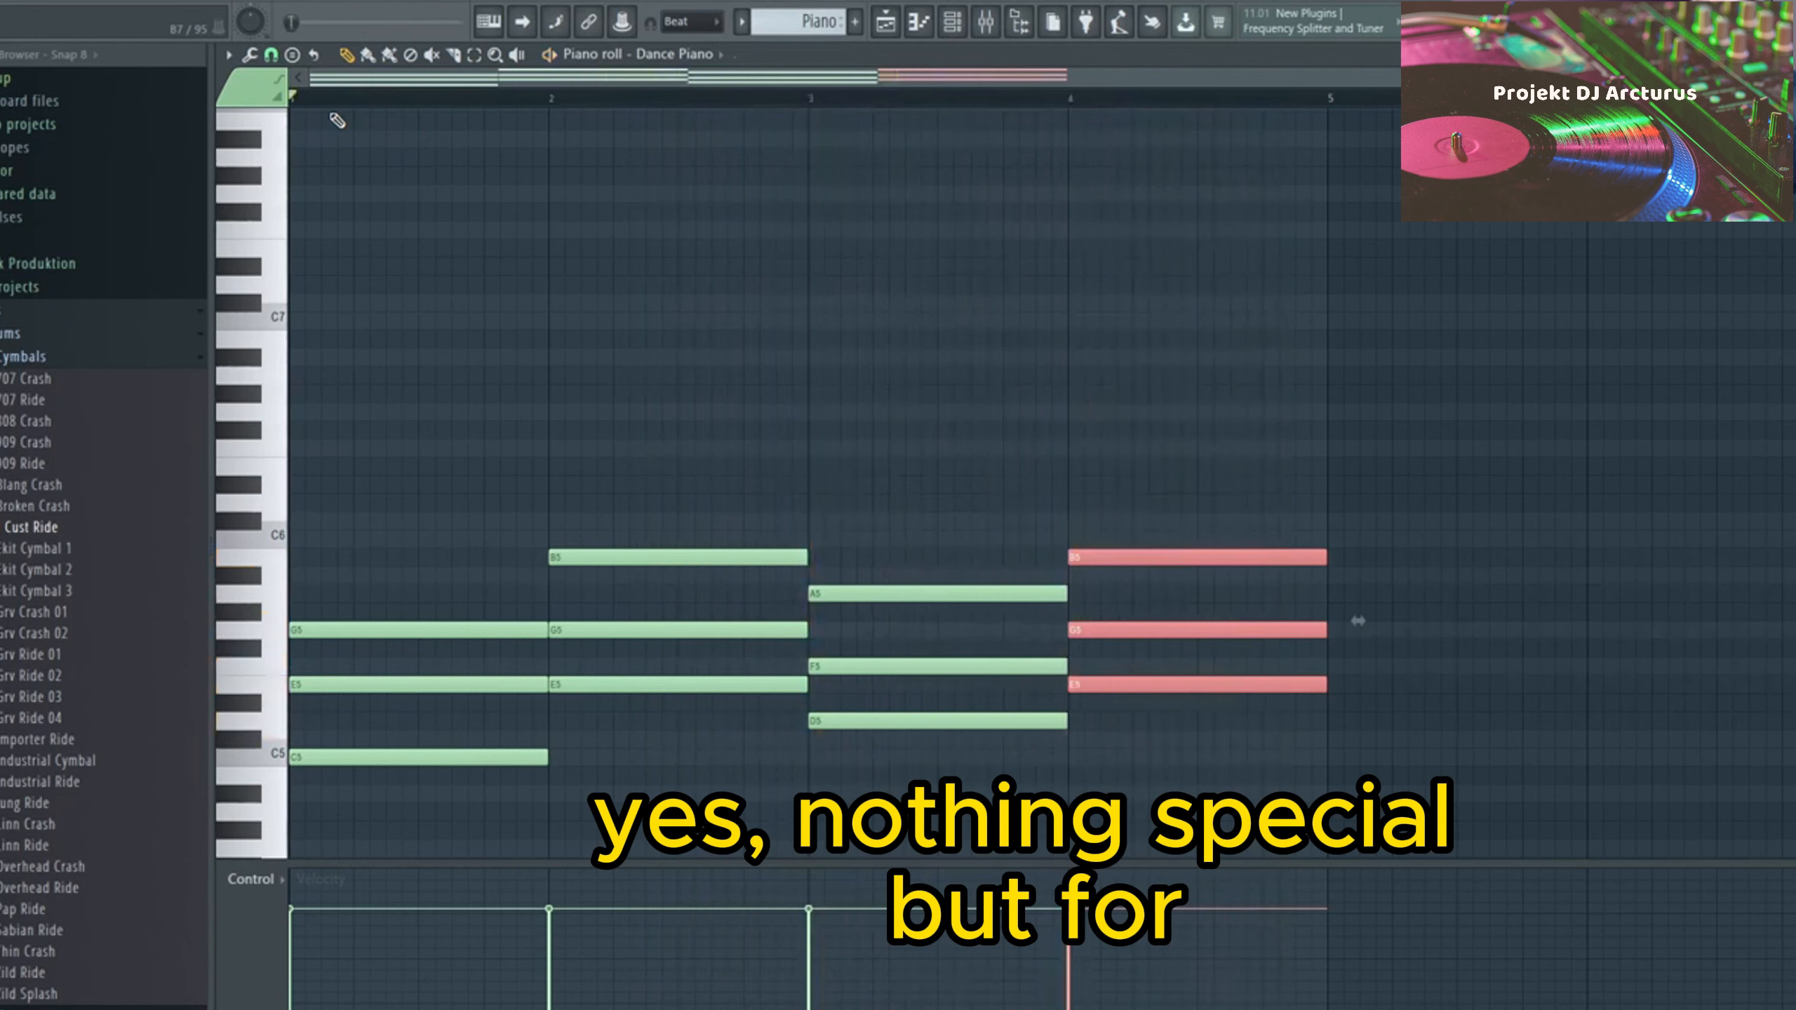
{"action": "left_click", "coordinate": [430, 248], "text": "ctrl"}
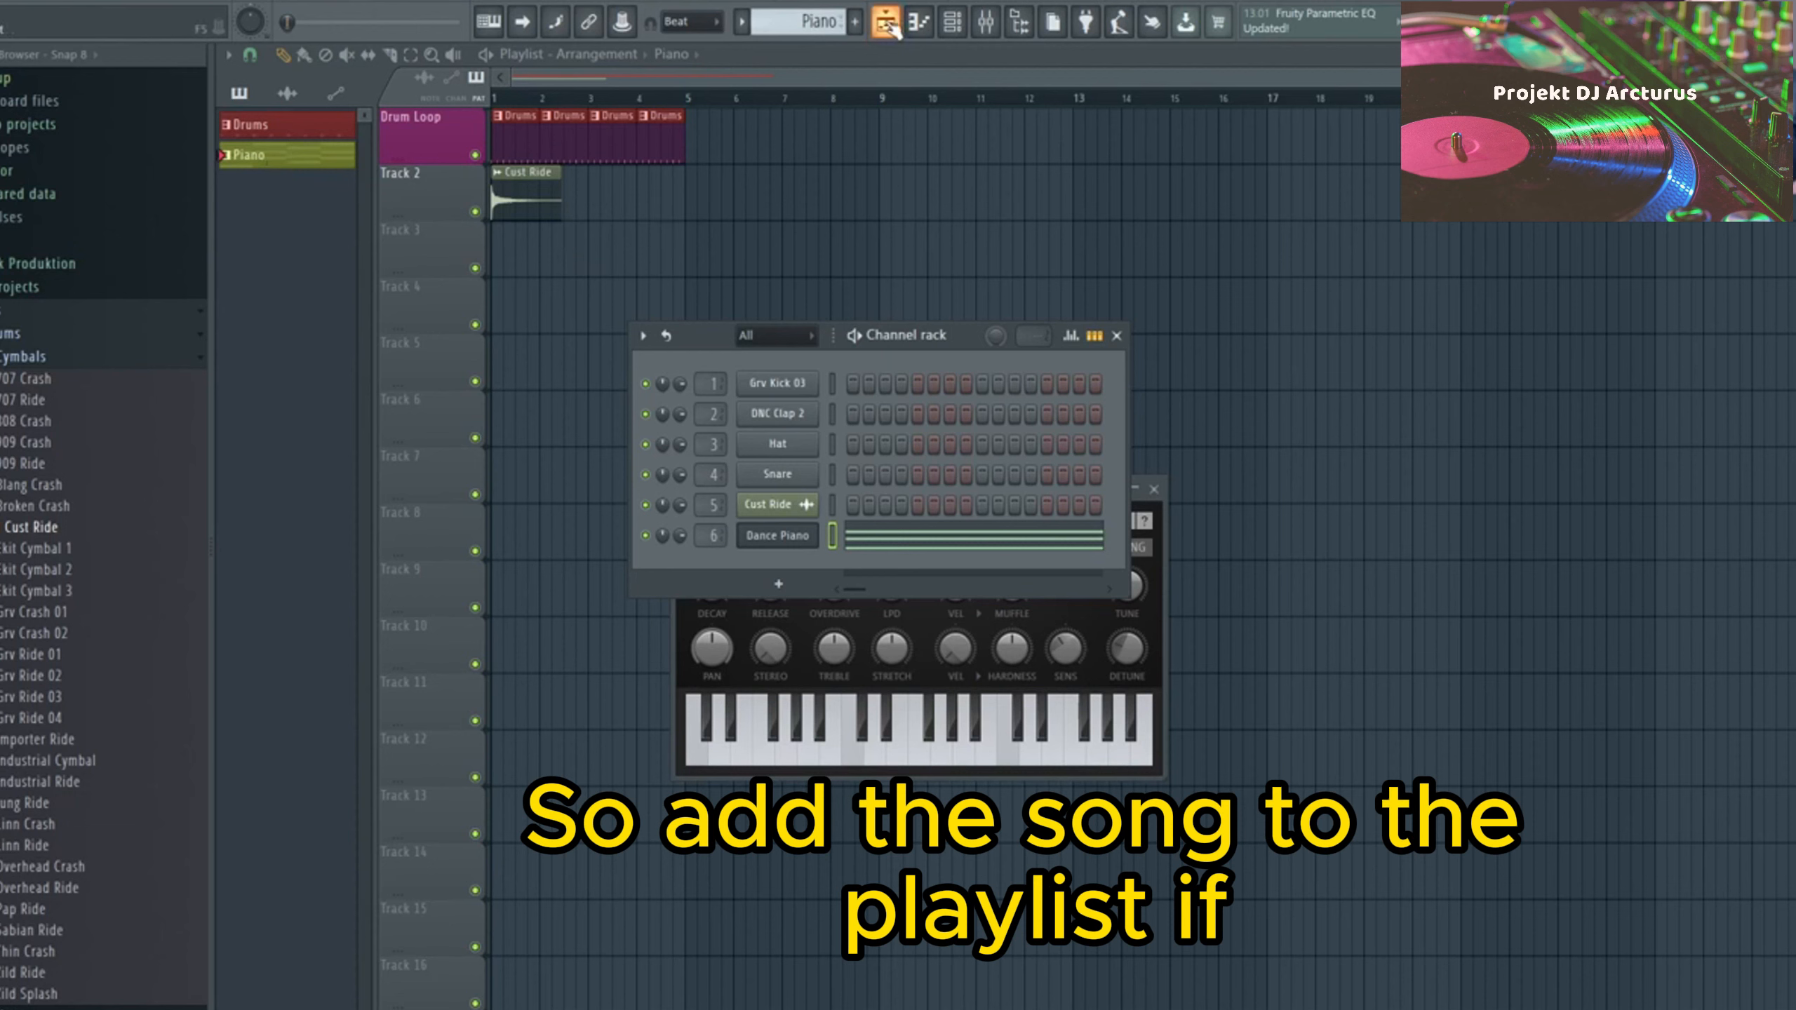
- Place the Piano pattern at the start of Track 3 in the playlist and play the arrangement in song mode
{"action": "left_click", "coordinate": [303, 159]}
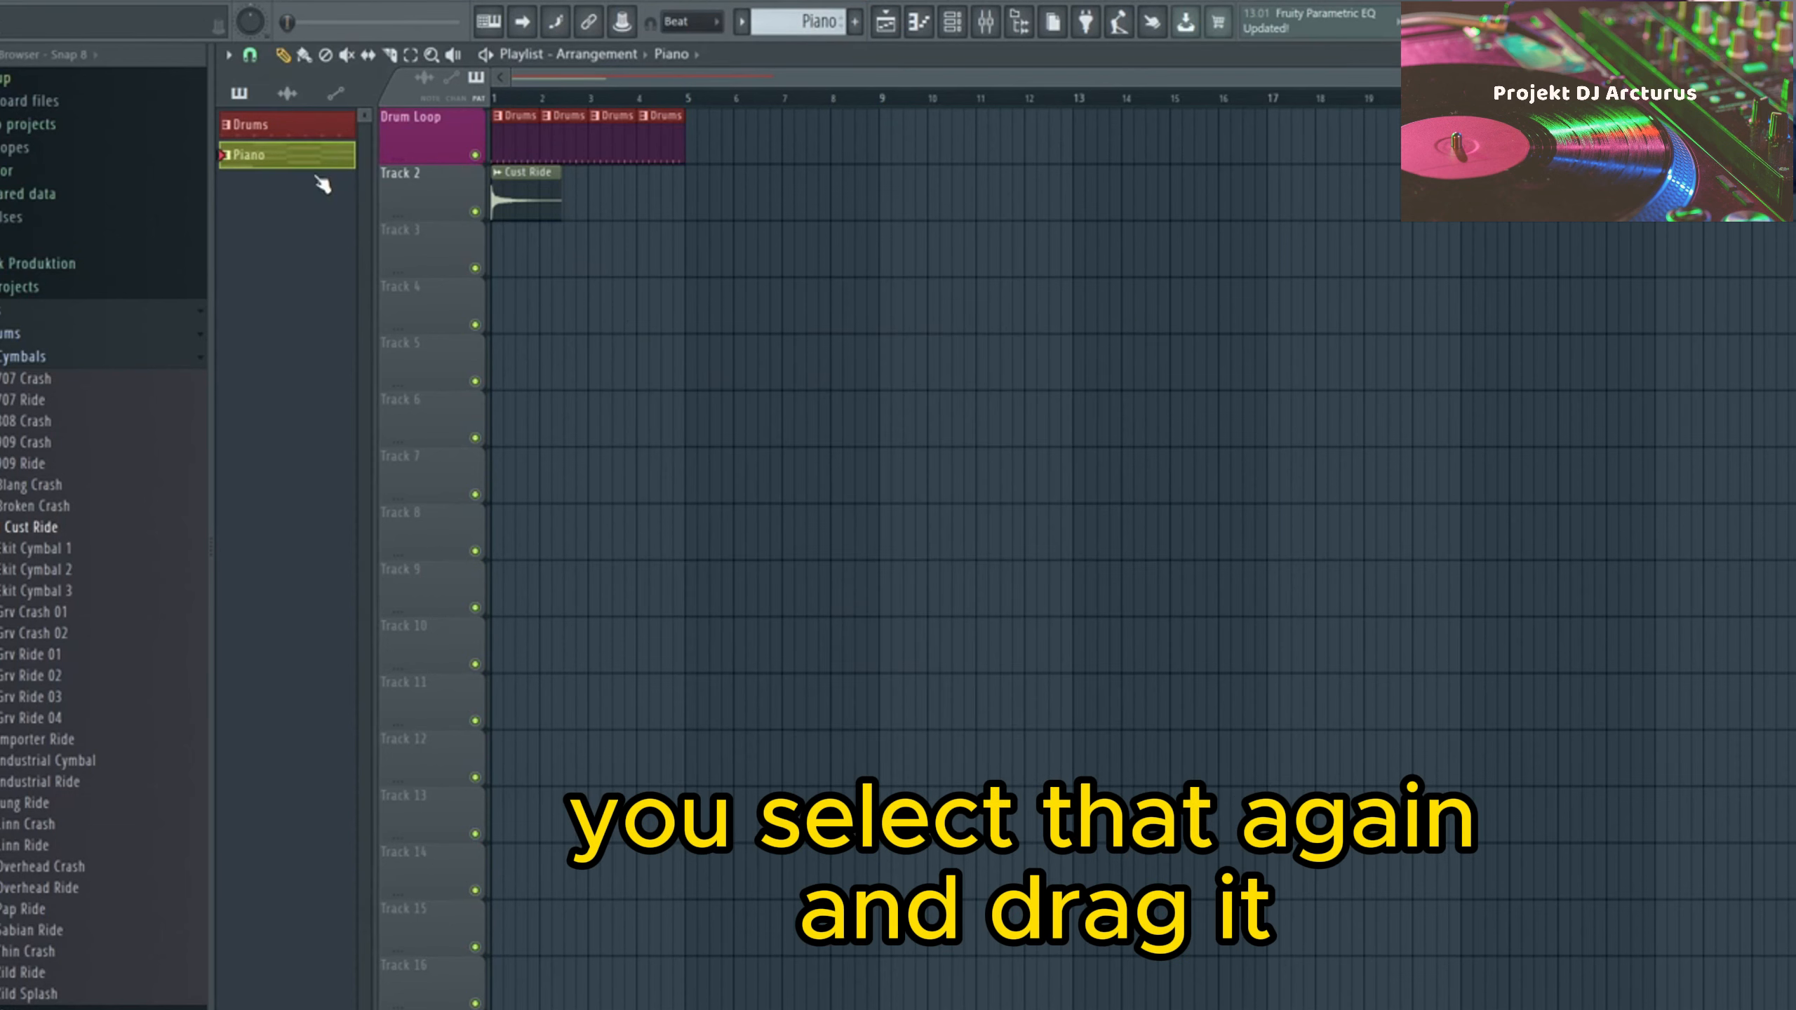
{"action": "left_click", "coordinate": [562, 261]}
{"action": "left_click_drag", "start_coordinate": [632, 251], "coordinate": [573, 252]}
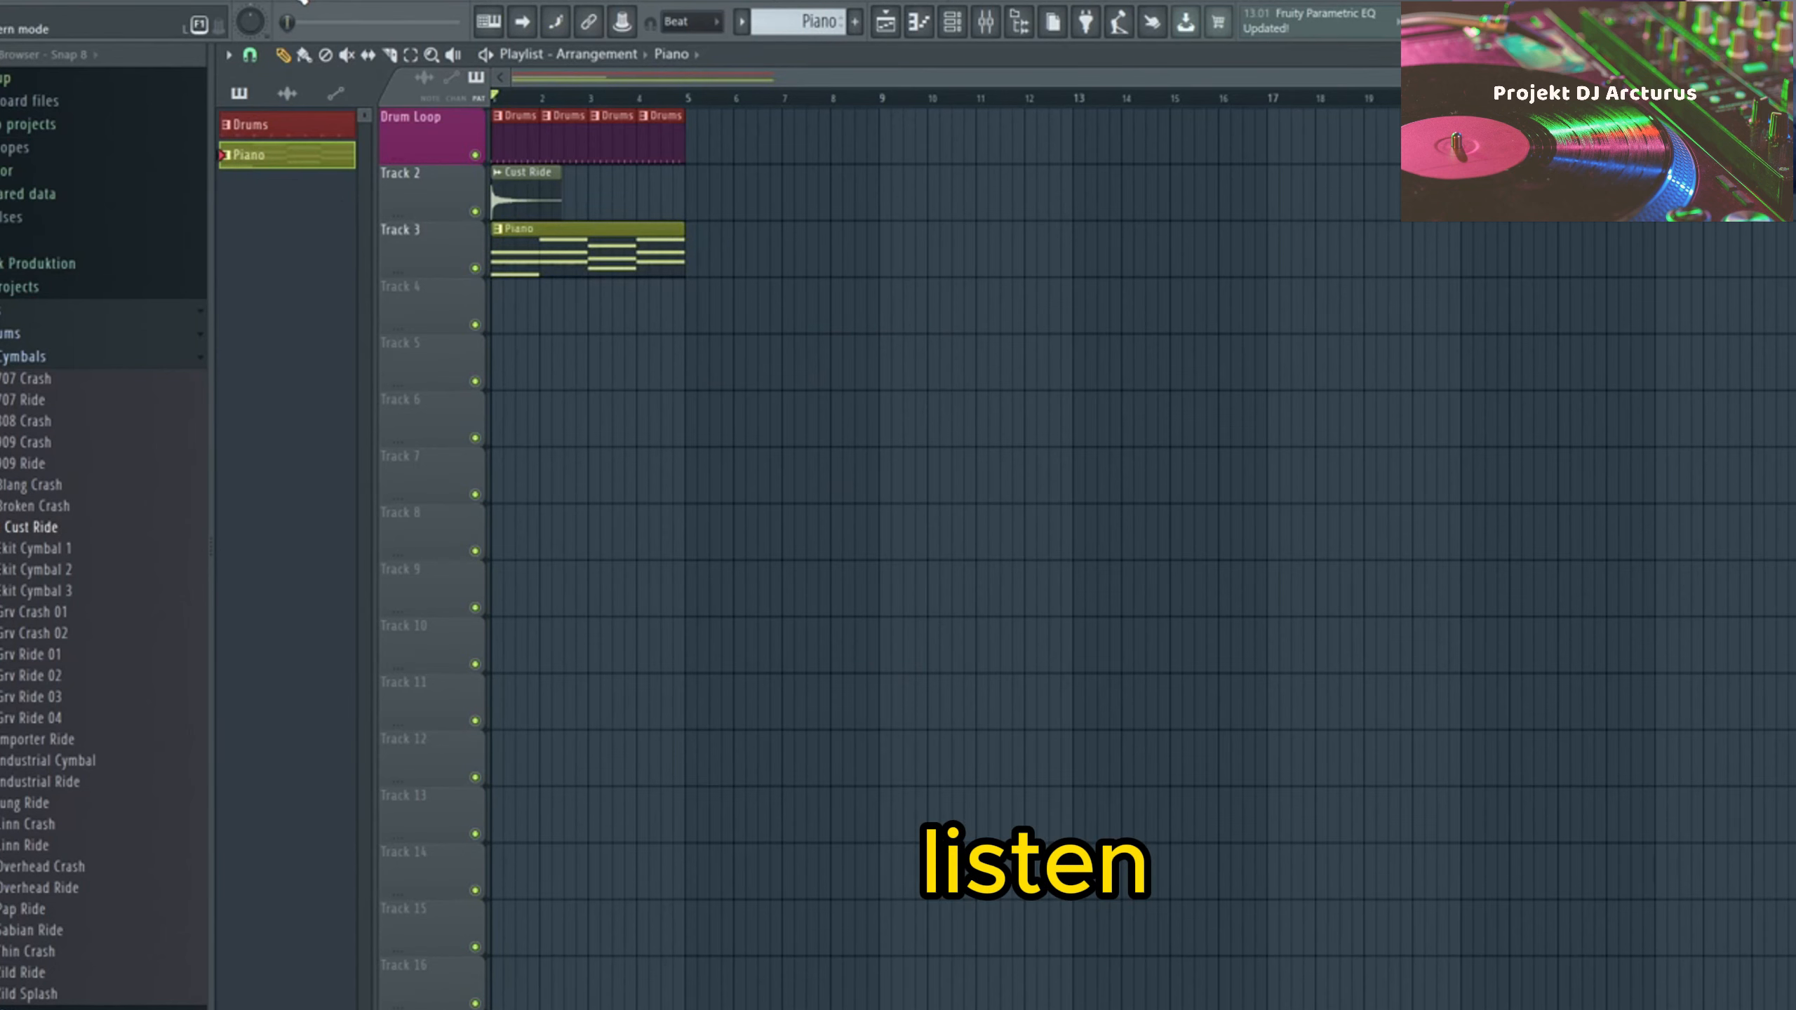
{"action": "key", "text": "space"}
{"action": "key", "text": "space"}
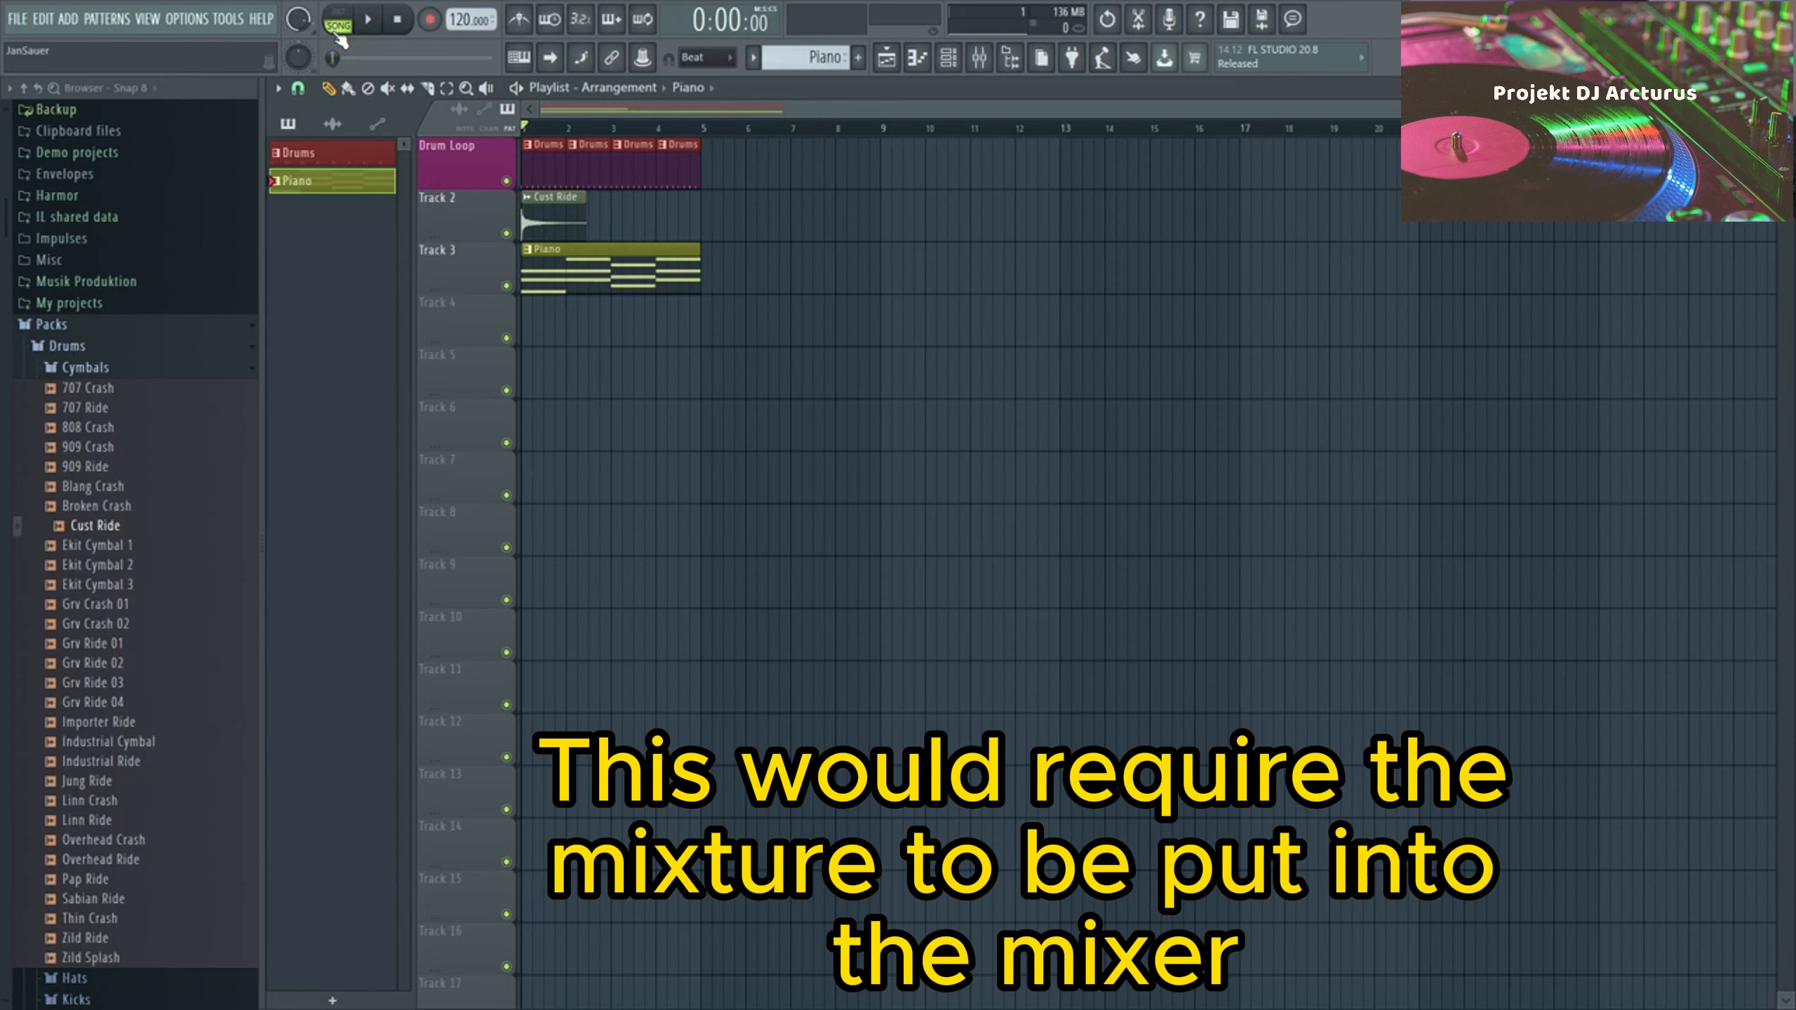
- Open the mixer and rename track 1 as "Kick" with a bass drum icon and a red colour
{"action": "left_click", "coordinate": [978, 61]}
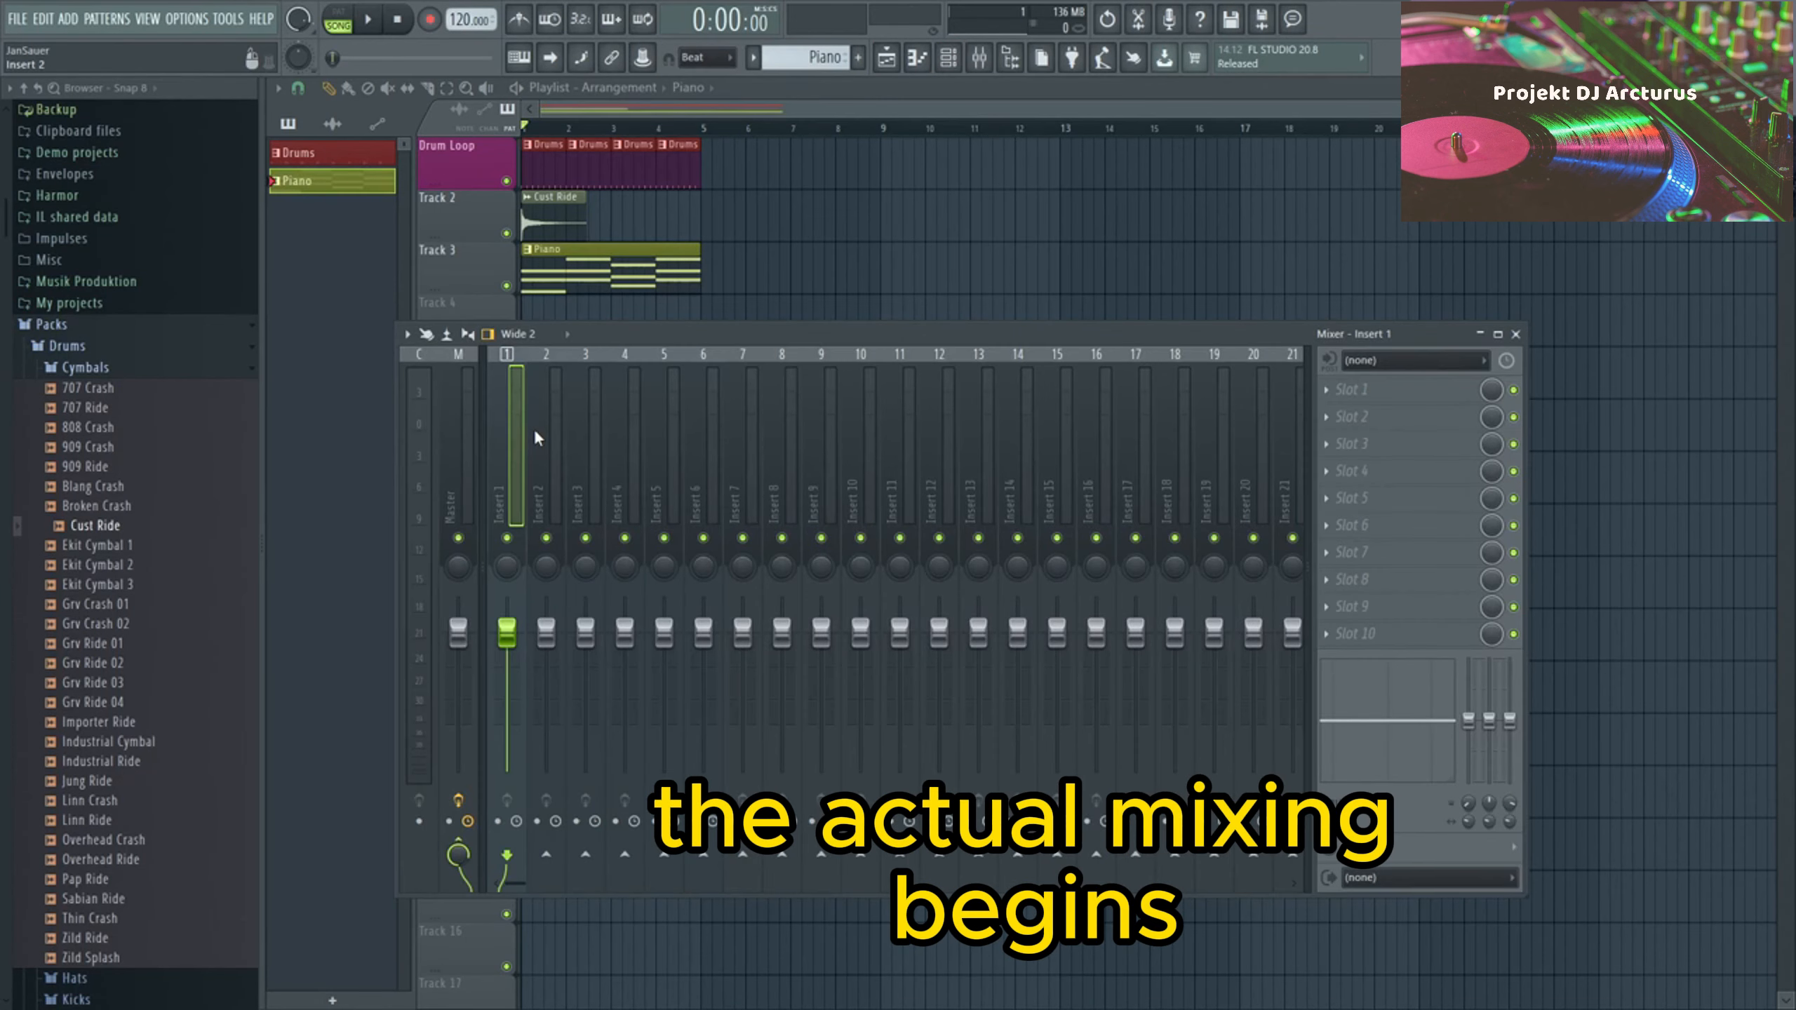
{"action": "right_click", "coordinate": [510, 438]}
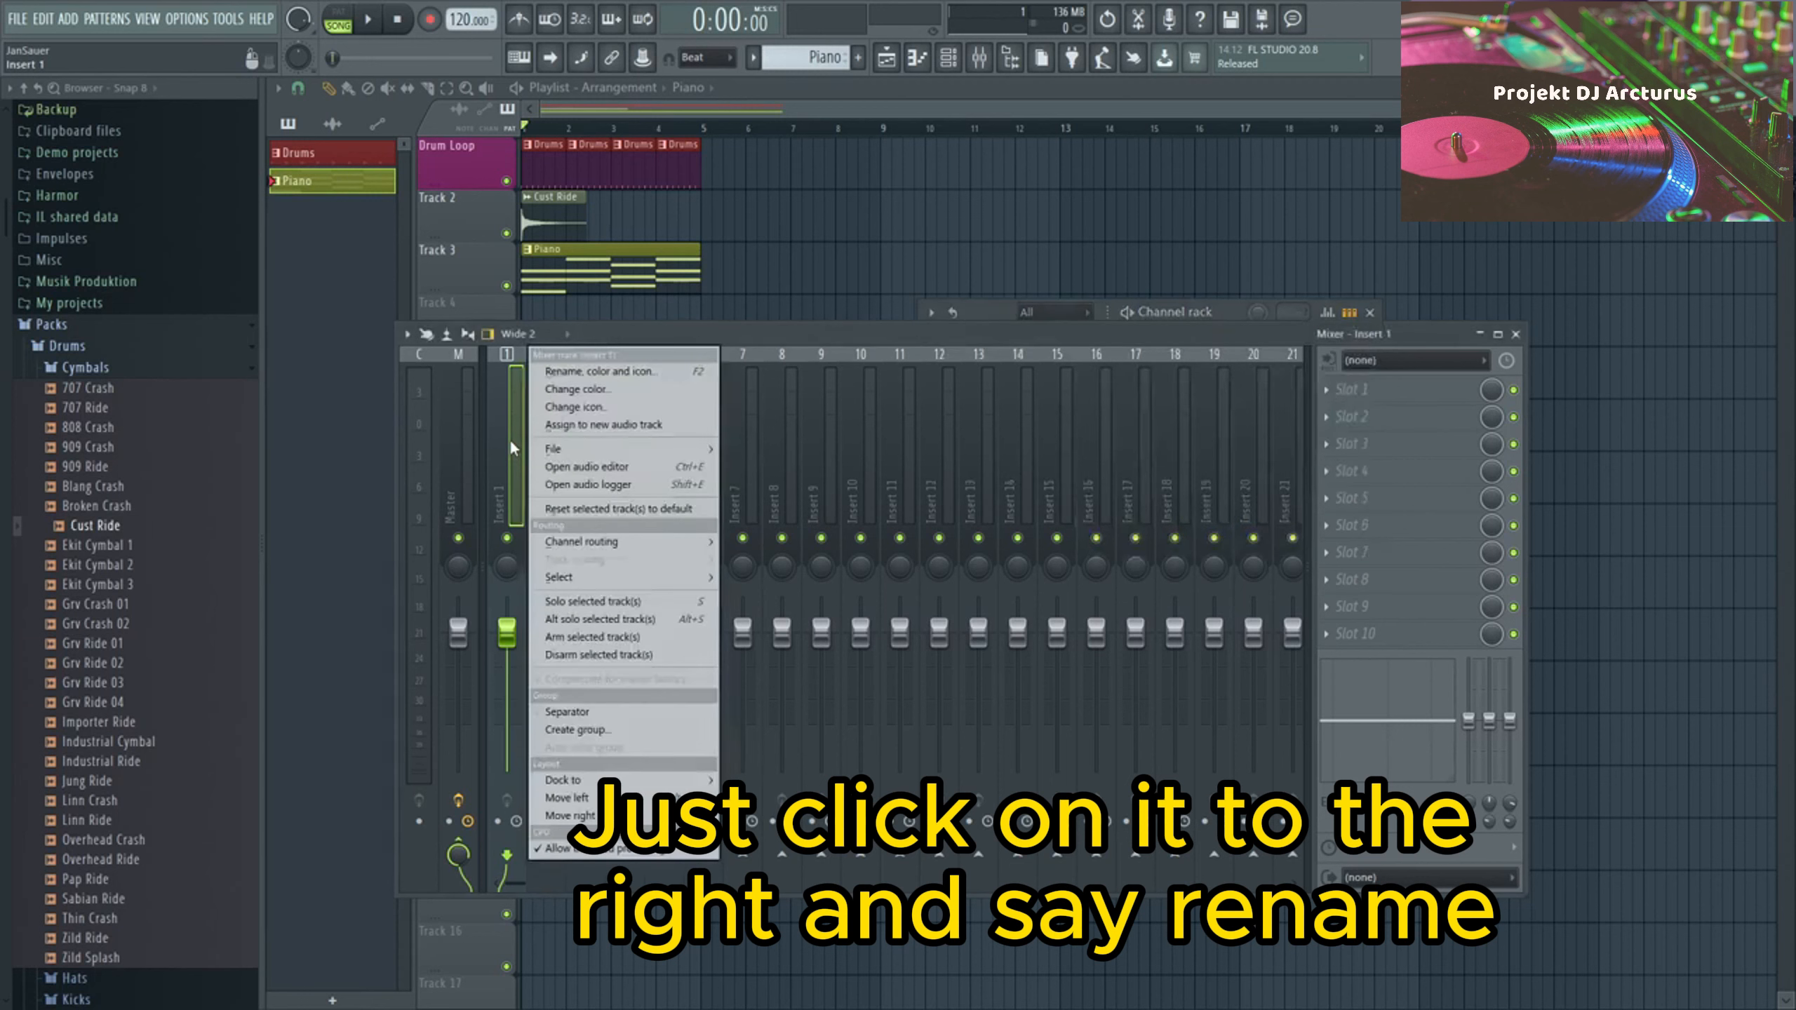
{"action": "left_click", "coordinate": [561, 374]}
{"action": "type", "text": "Kick"}
{"action": "left_click", "coordinate": [370, 351]}
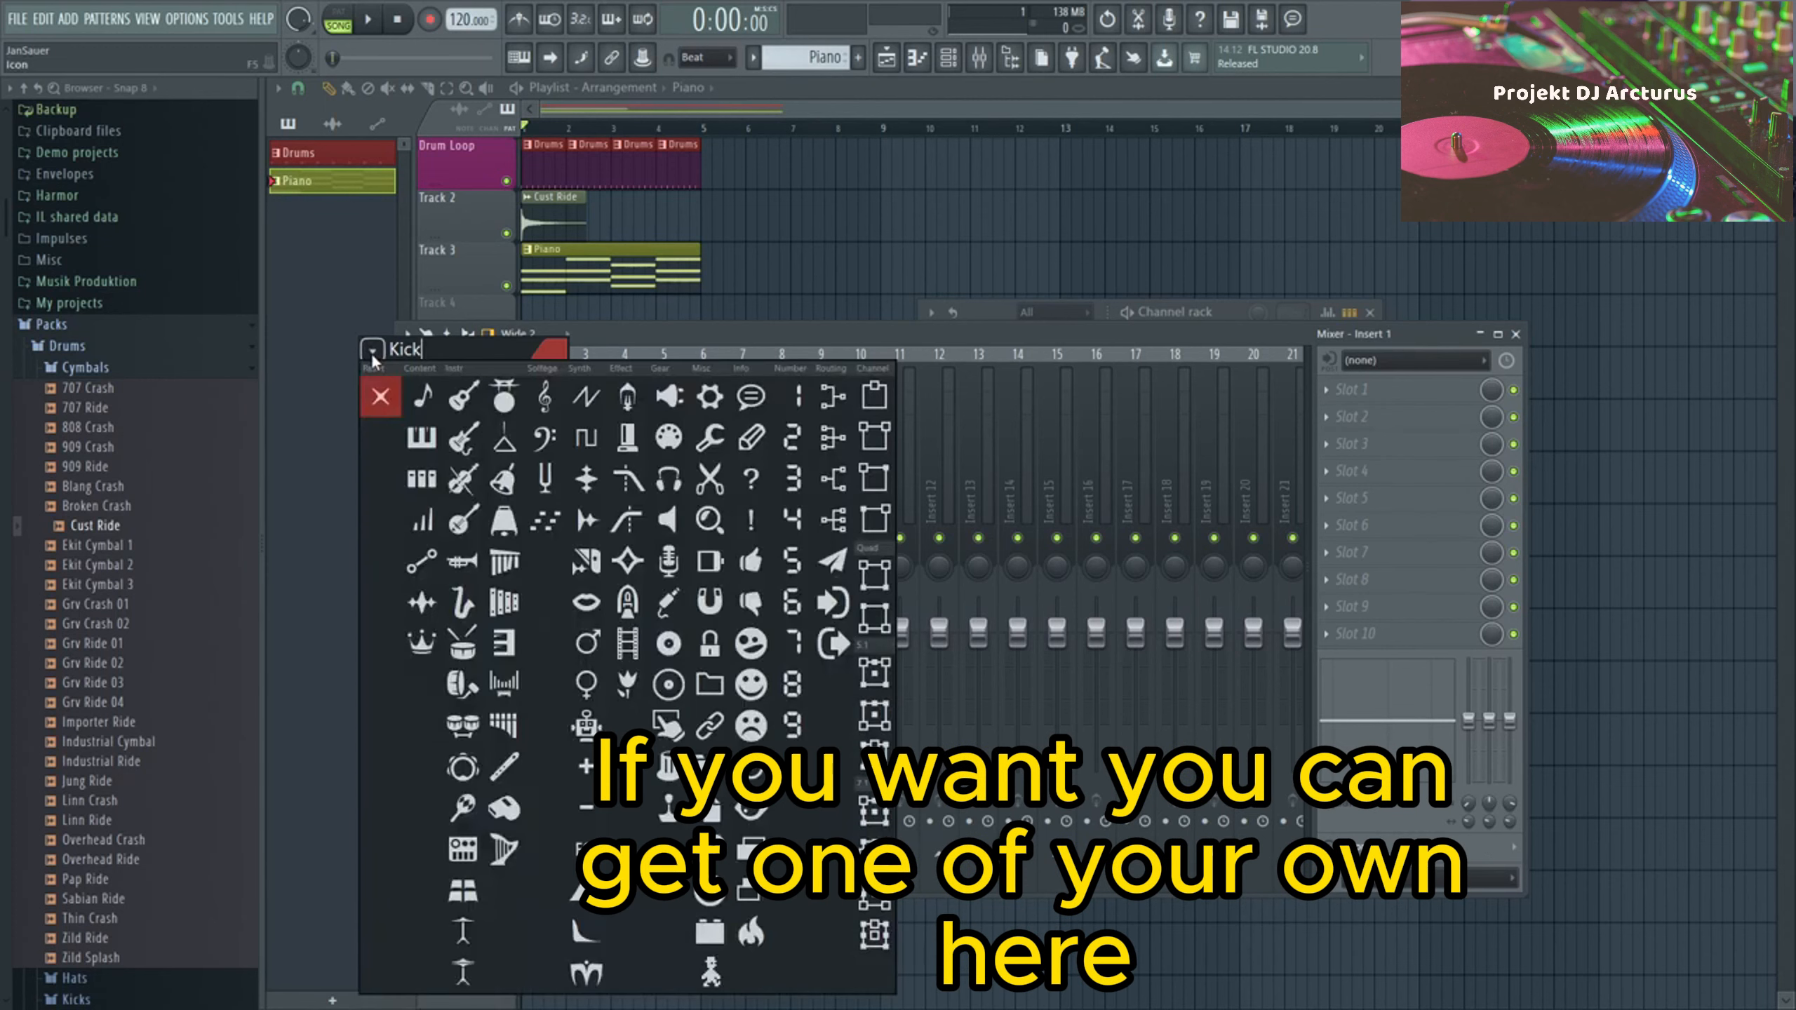
{"action": "left_click", "coordinate": [505, 410]}
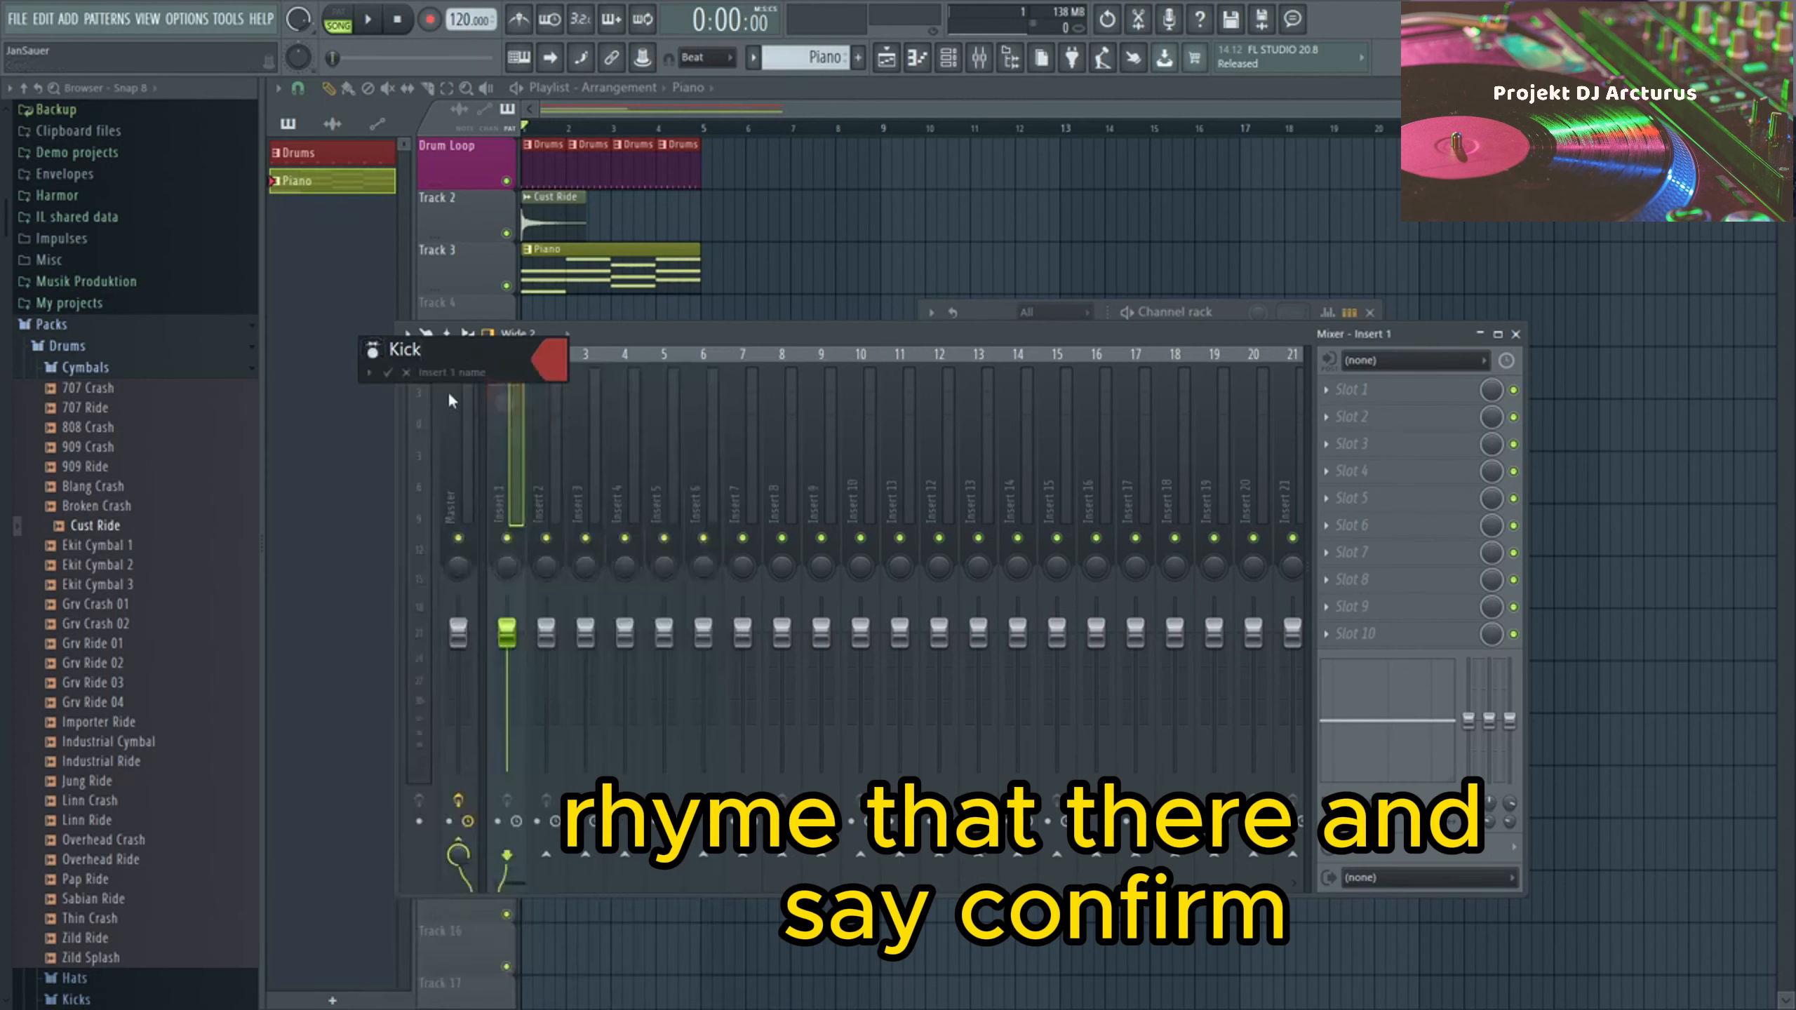
{"action": "left_click", "coordinate": [388, 373]}
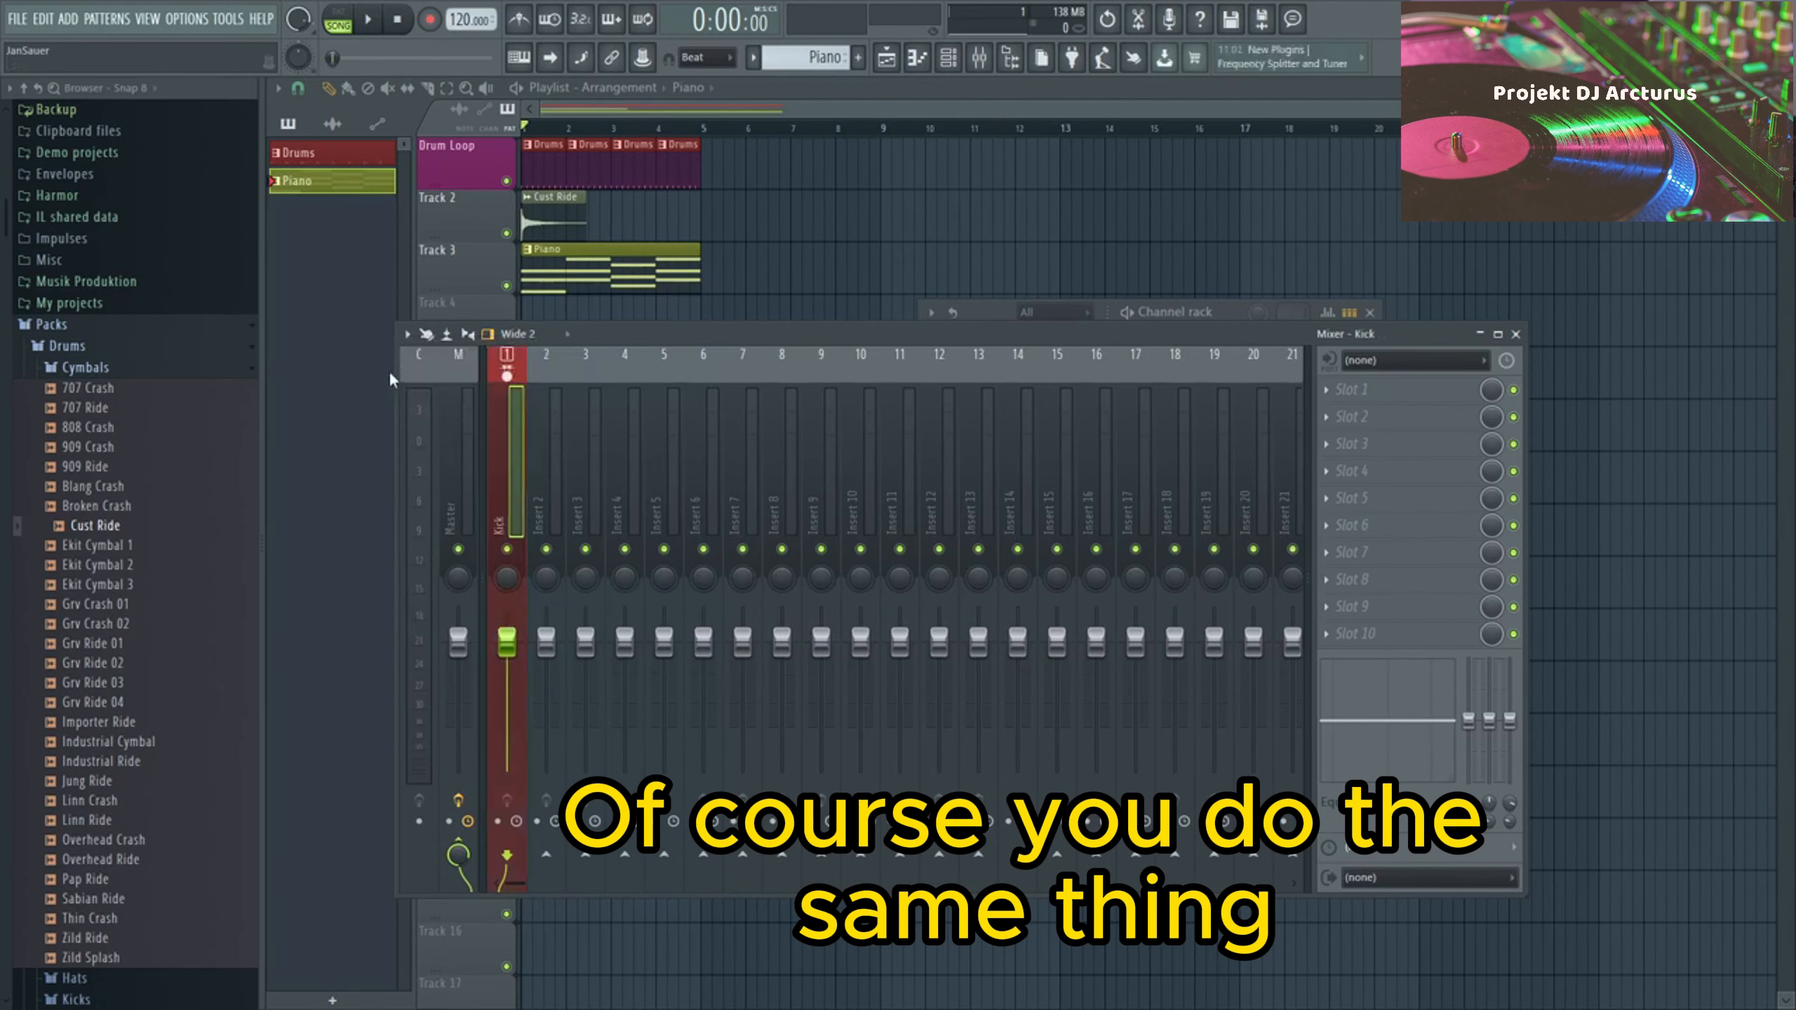
- Rename mixer track 2 as "Clap"
{"action": "right_click", "coordinate": [544, 409]}
{"action": "left_click", "coordinate": [598, 377]}
{"action": "type", "text": "Clap"}
{"action": "key", "text": "Return"}
- Rename mixer track 3 as "Hat"
{"action": "right_click", "coordinate": [585, 407]}
{"action": "left_click", "coordinate": [659, 374]}
{"action": "type", "text": "J"}
{"action": "key", "text": "BackSpace"}
{"action": "type", "text": "Hat"}
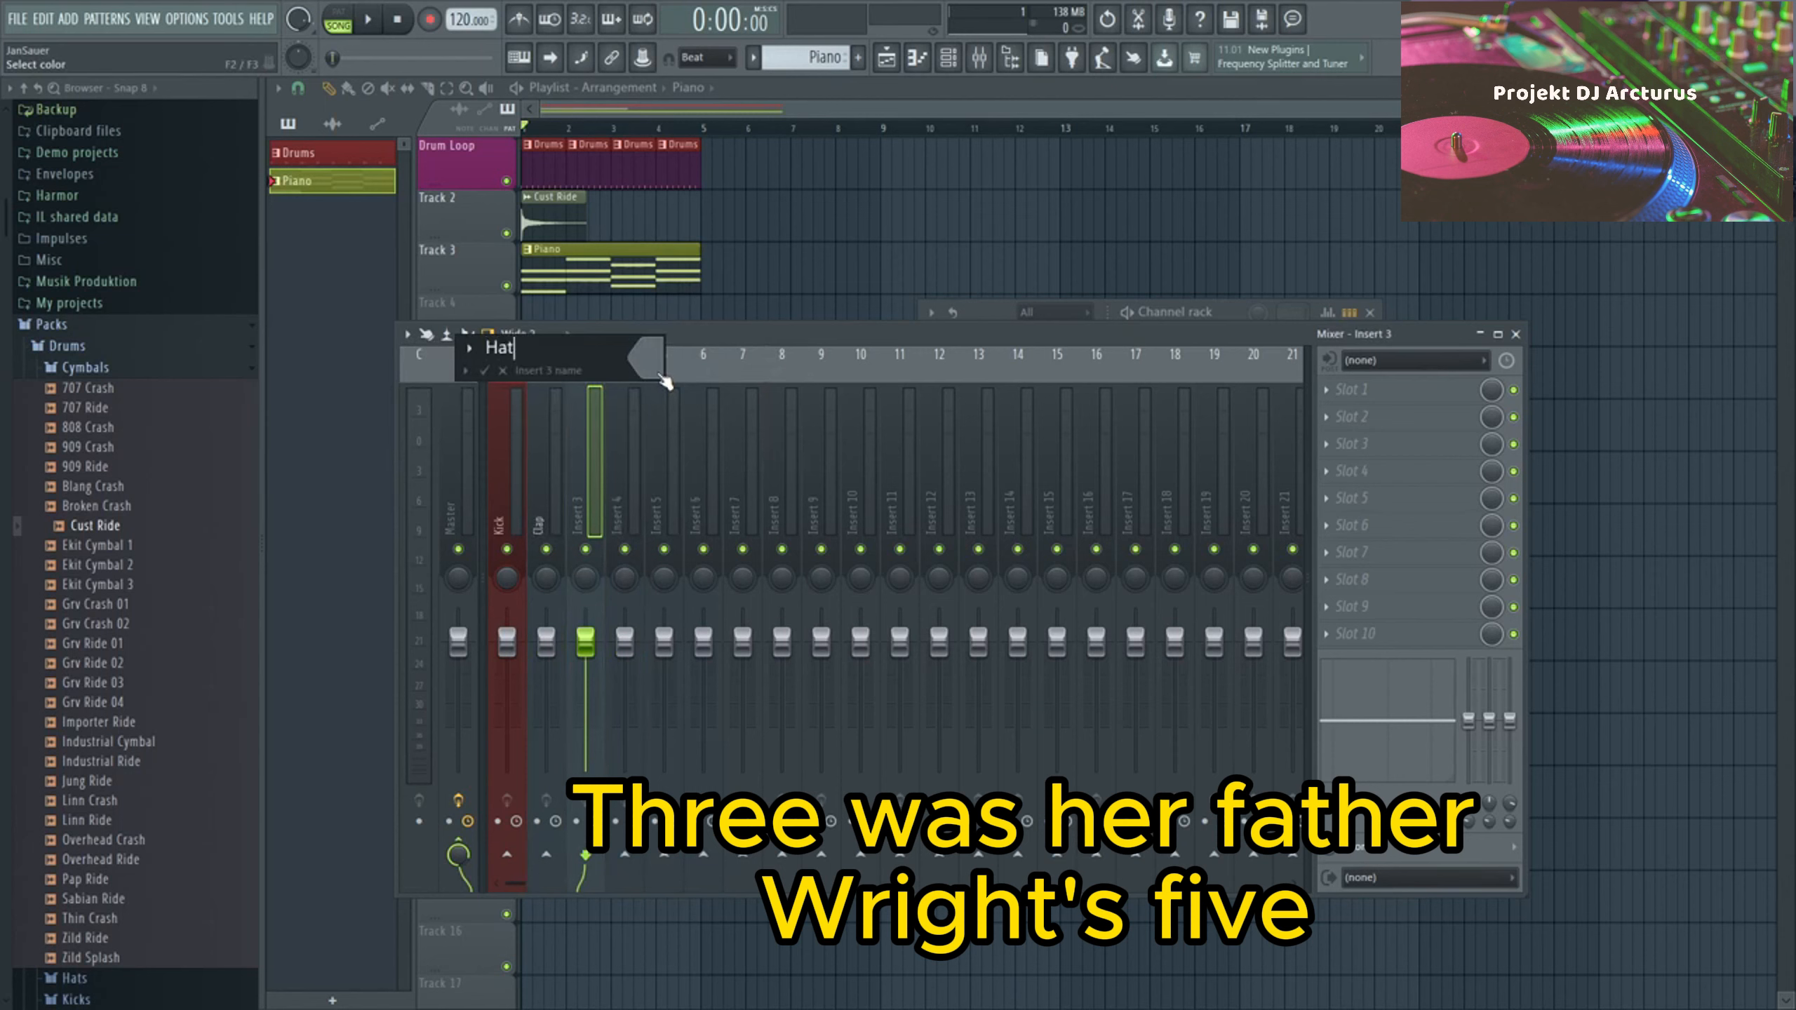
{"action": "key", "text": "Return"}
- Rename mixer track 5 as "Ride"
{"action": "right_click", "coordinate": [703, 381]}
{"action": "right_click", "coordinate": [652, 425]}
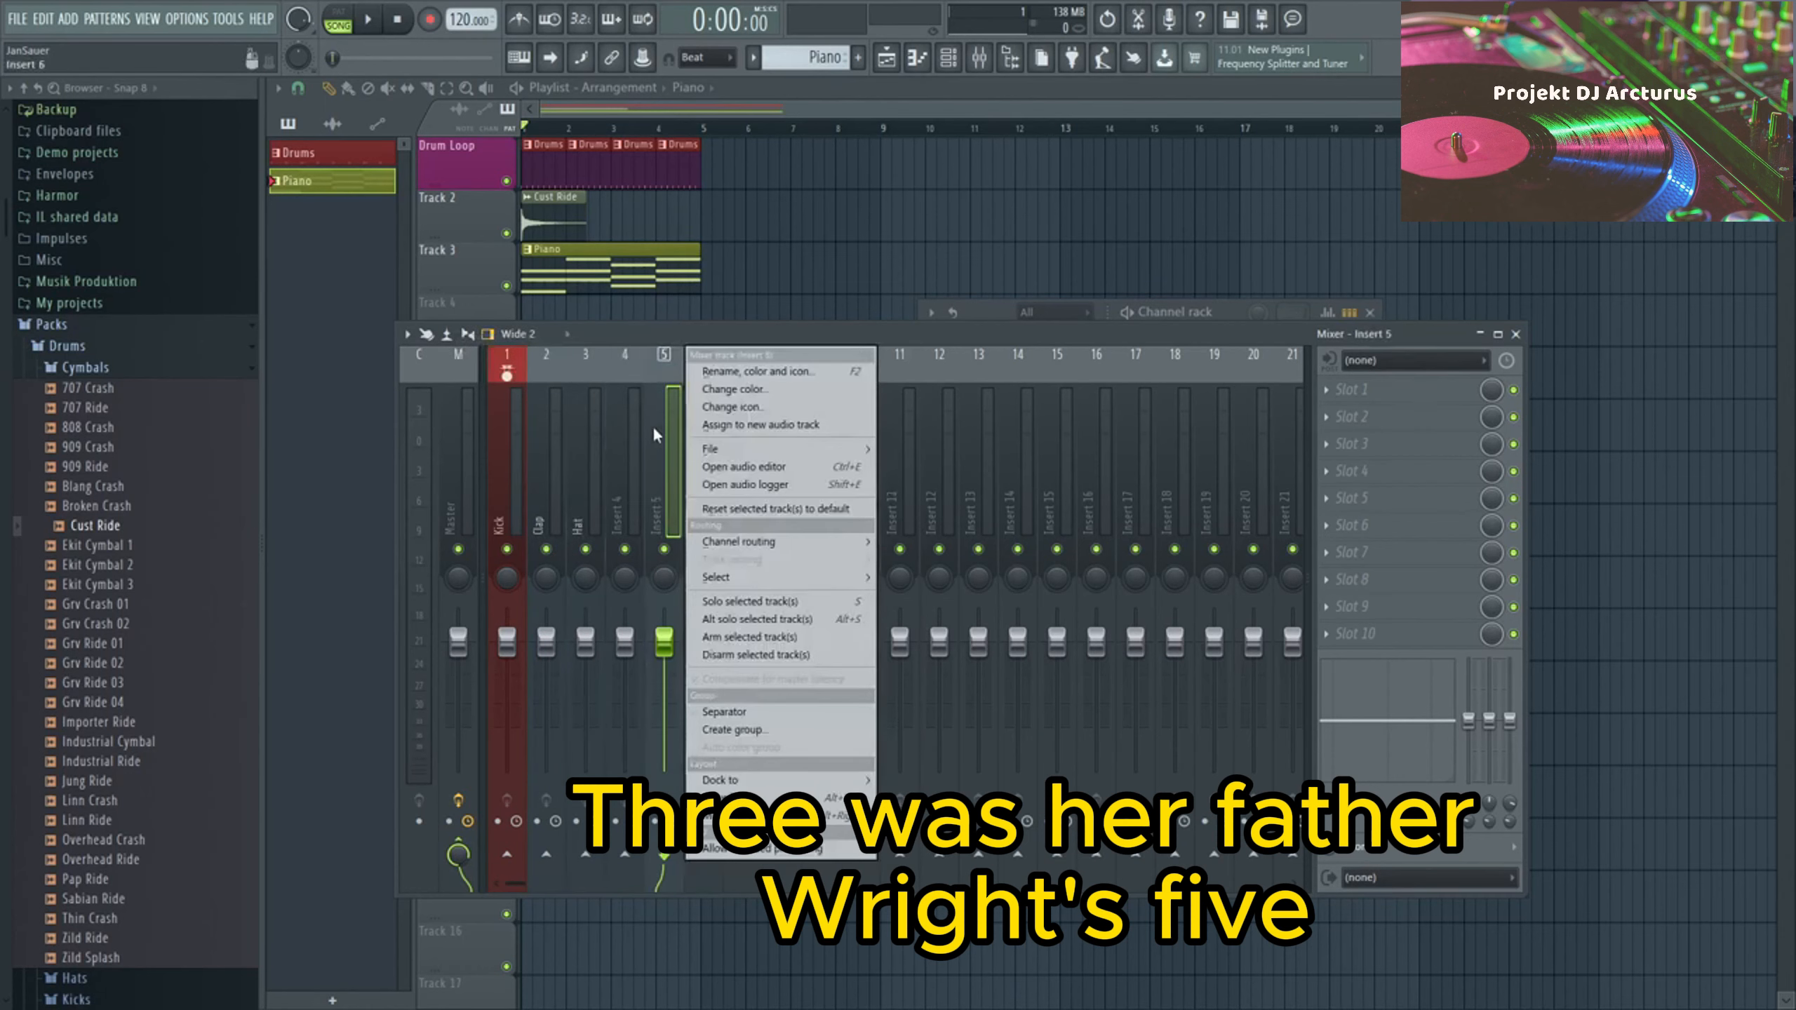
{"action": "left_click", "coordinate": [729, 369]}
{"action": "type", "text": "Ride"}
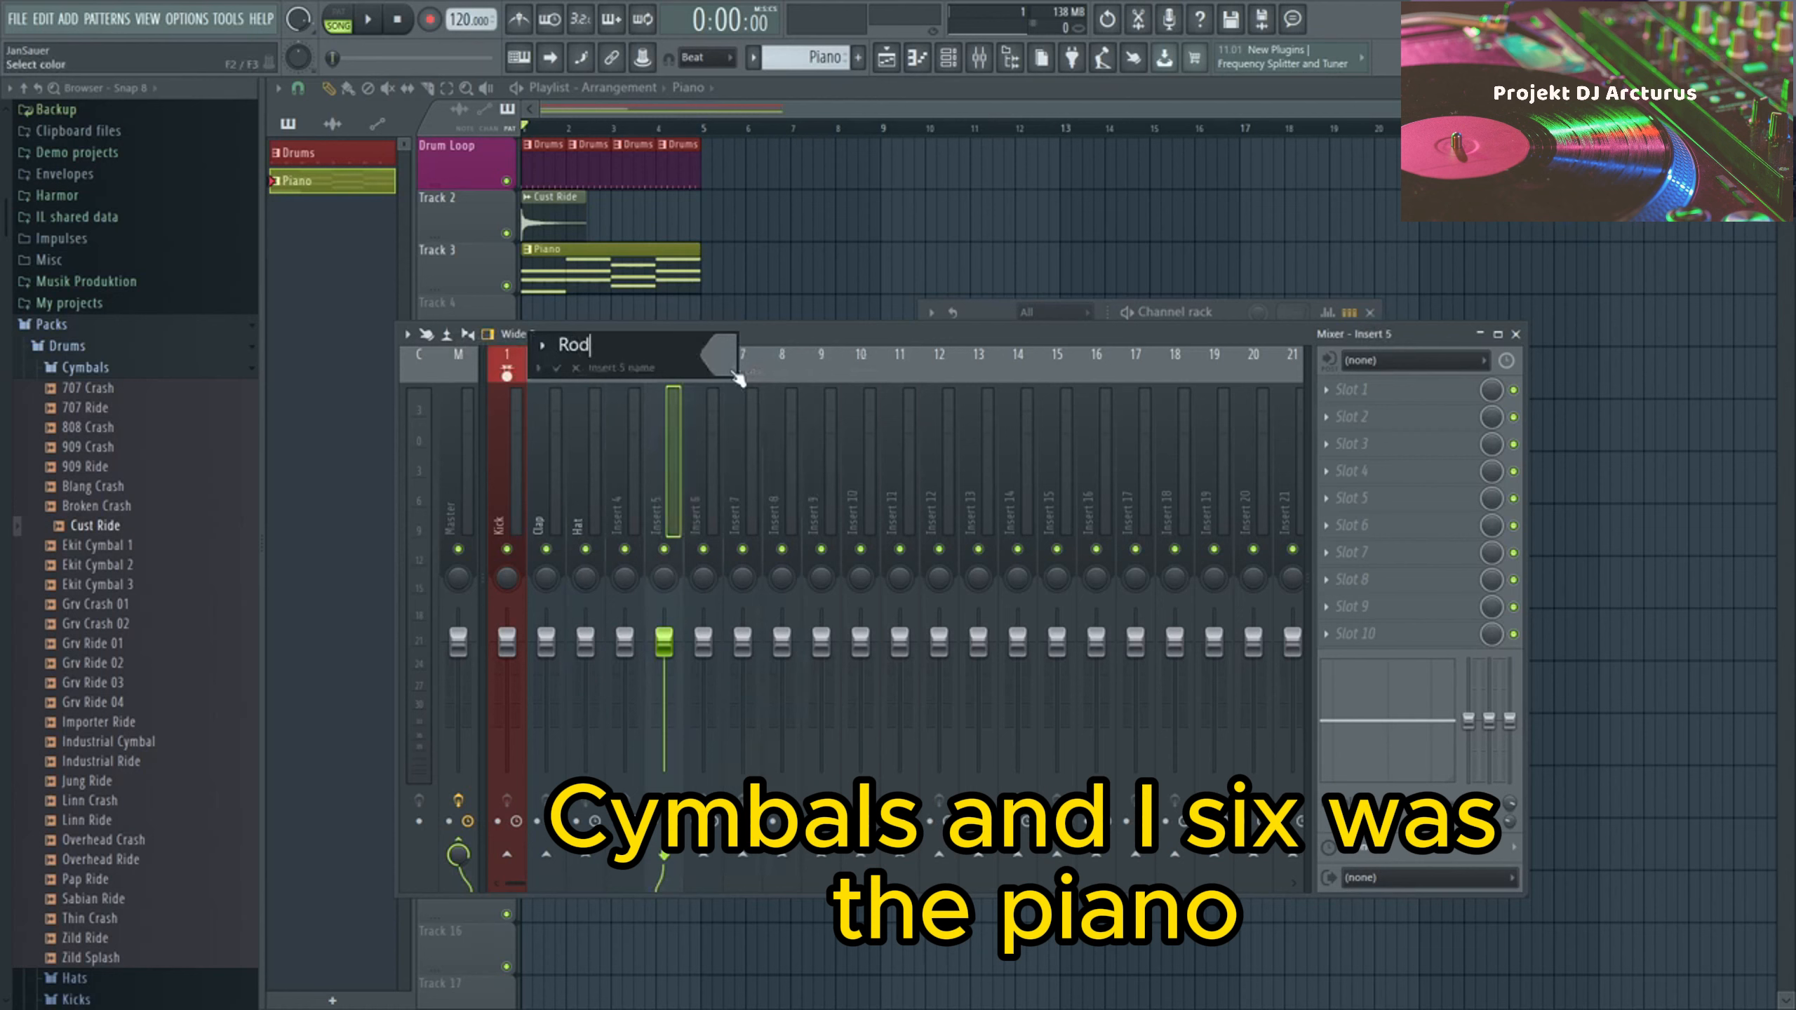
{"action": "key", "text": "BackSpace"}
{"action": "key", "text": "BackSpace"}
{"action": "key", "text": "BackSpace"}
{"action": "key", "text": "Escape"}
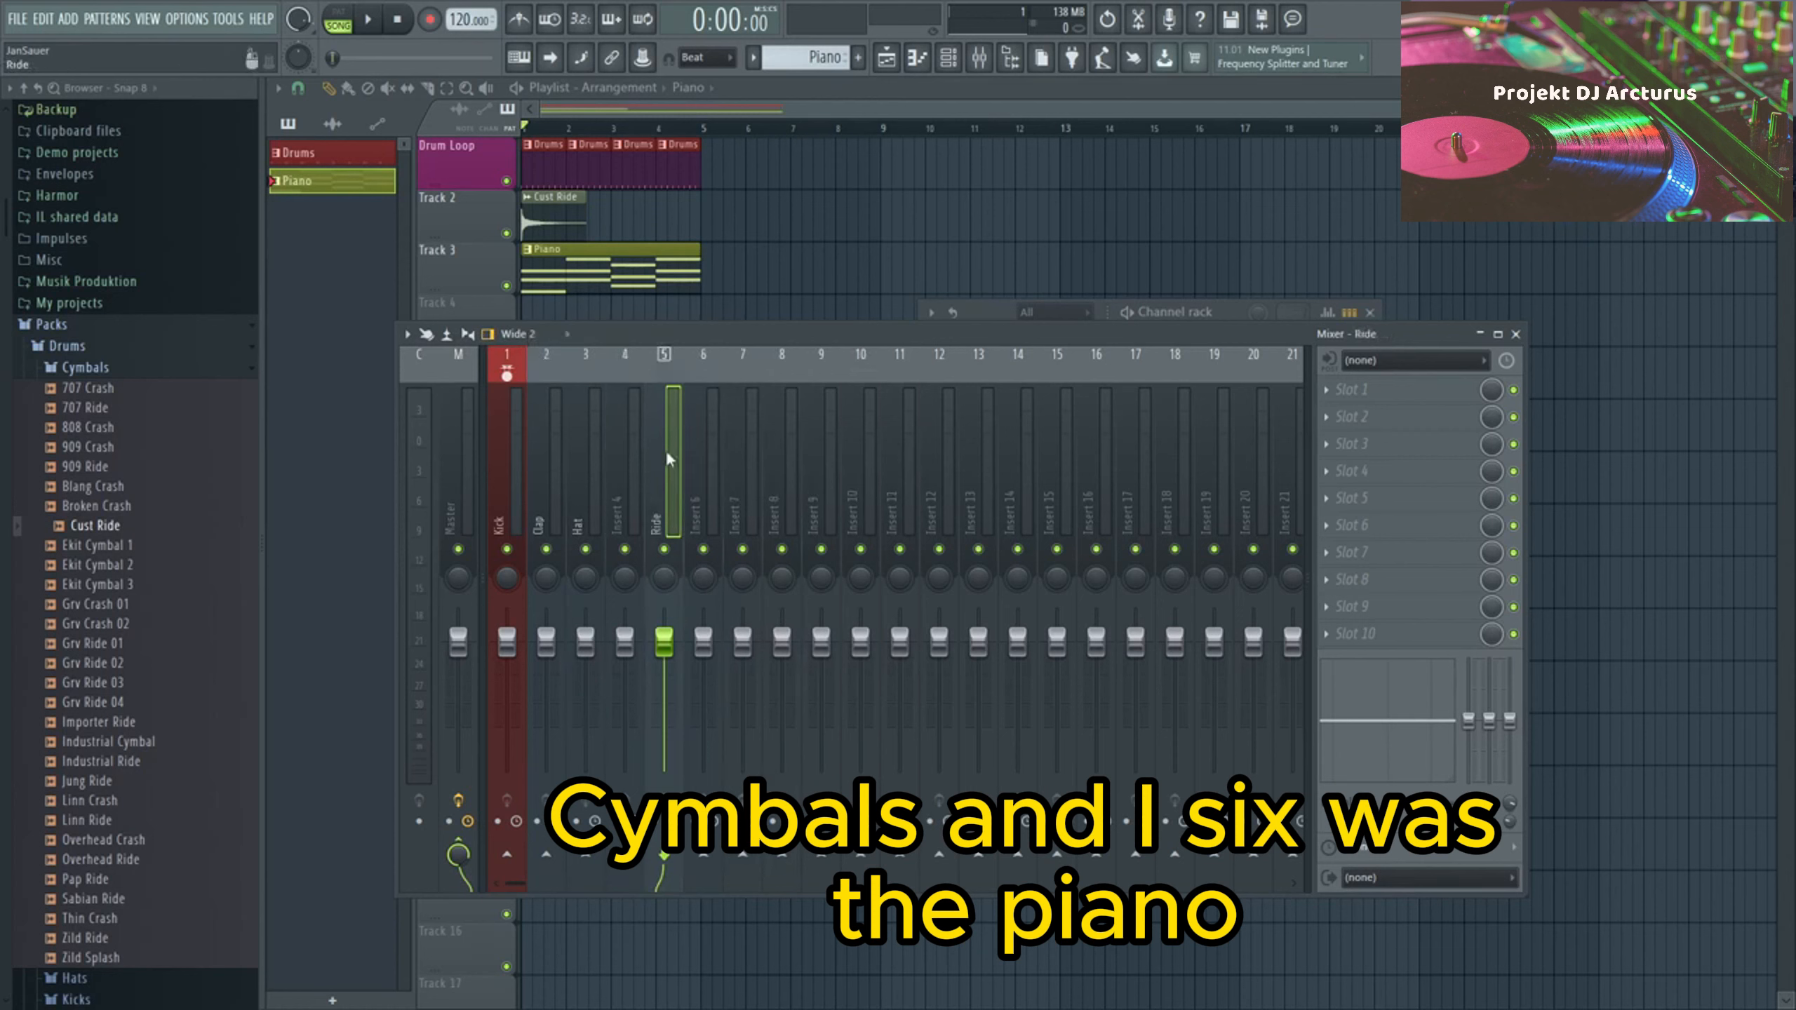
- Rename mixer track 6 as "Piano"
{"action": "right_click", "coordinate": [706, 433]}
{"action": "left_click", "coordinate": [776, 367]}
{"action": "type", "text": "Pianop"}
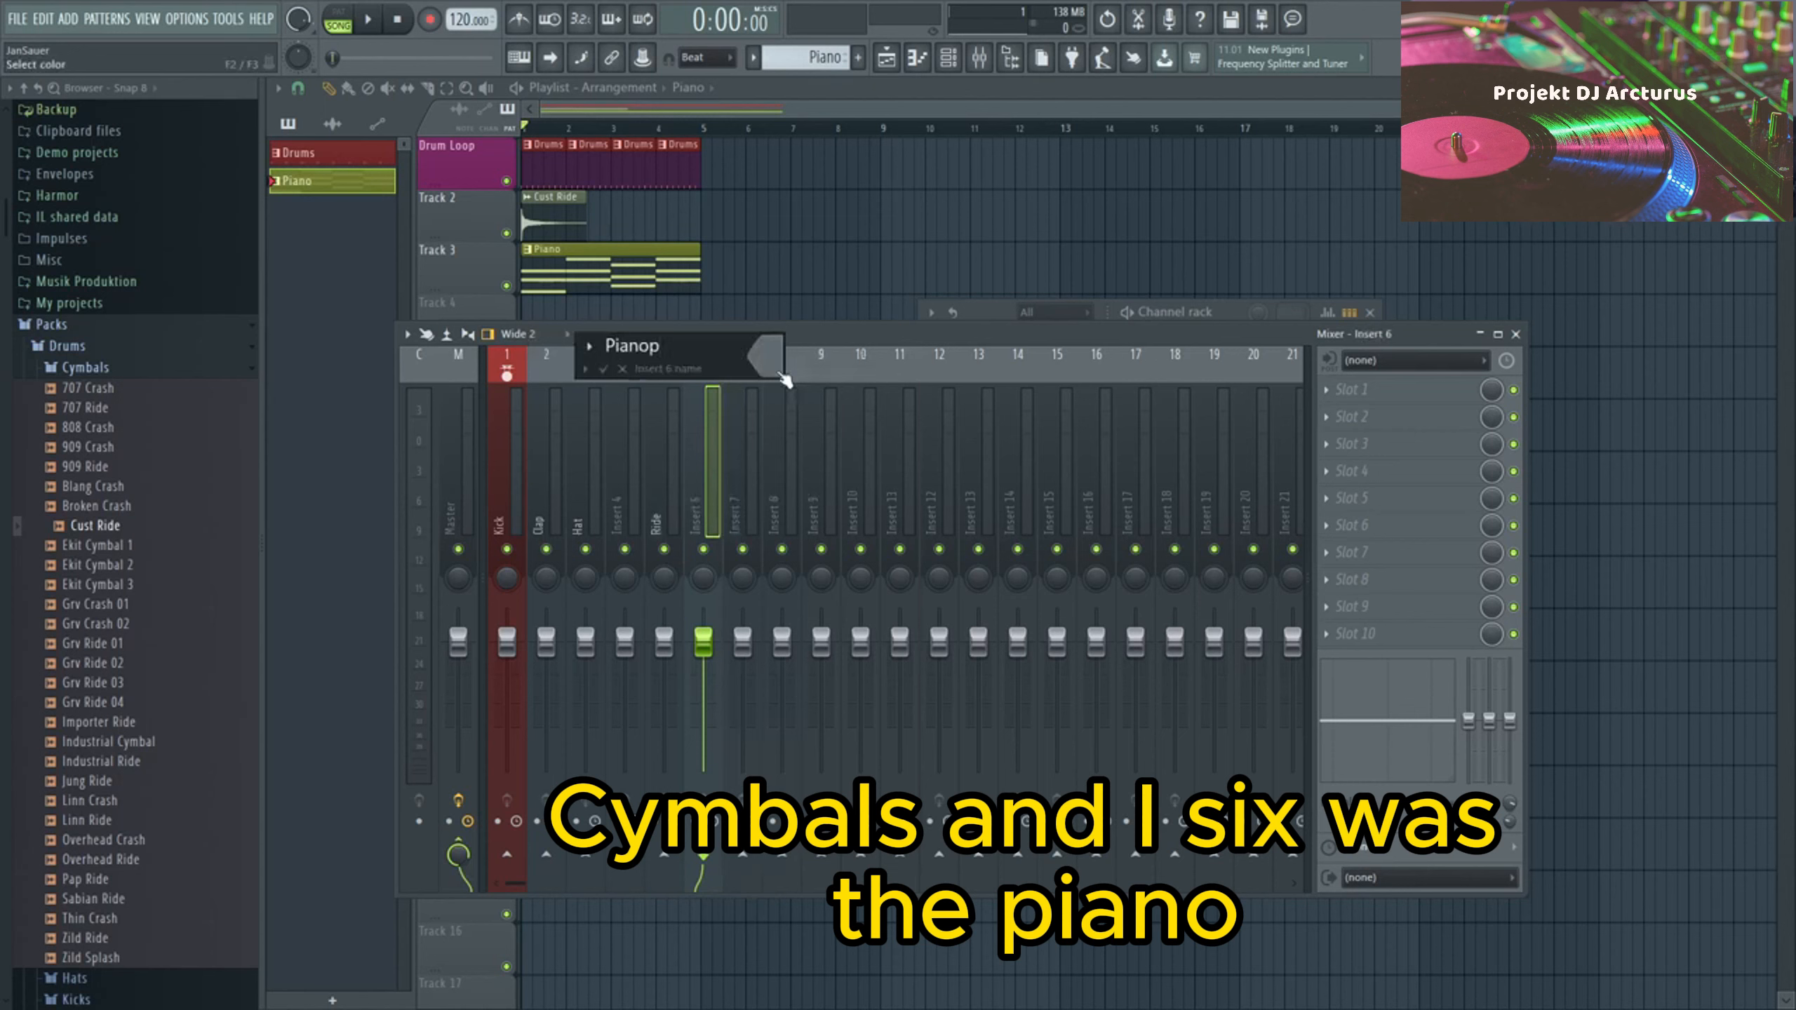
{"action": "key", "text": "BackSpace"}
{"action": "key", "text": "Return"}
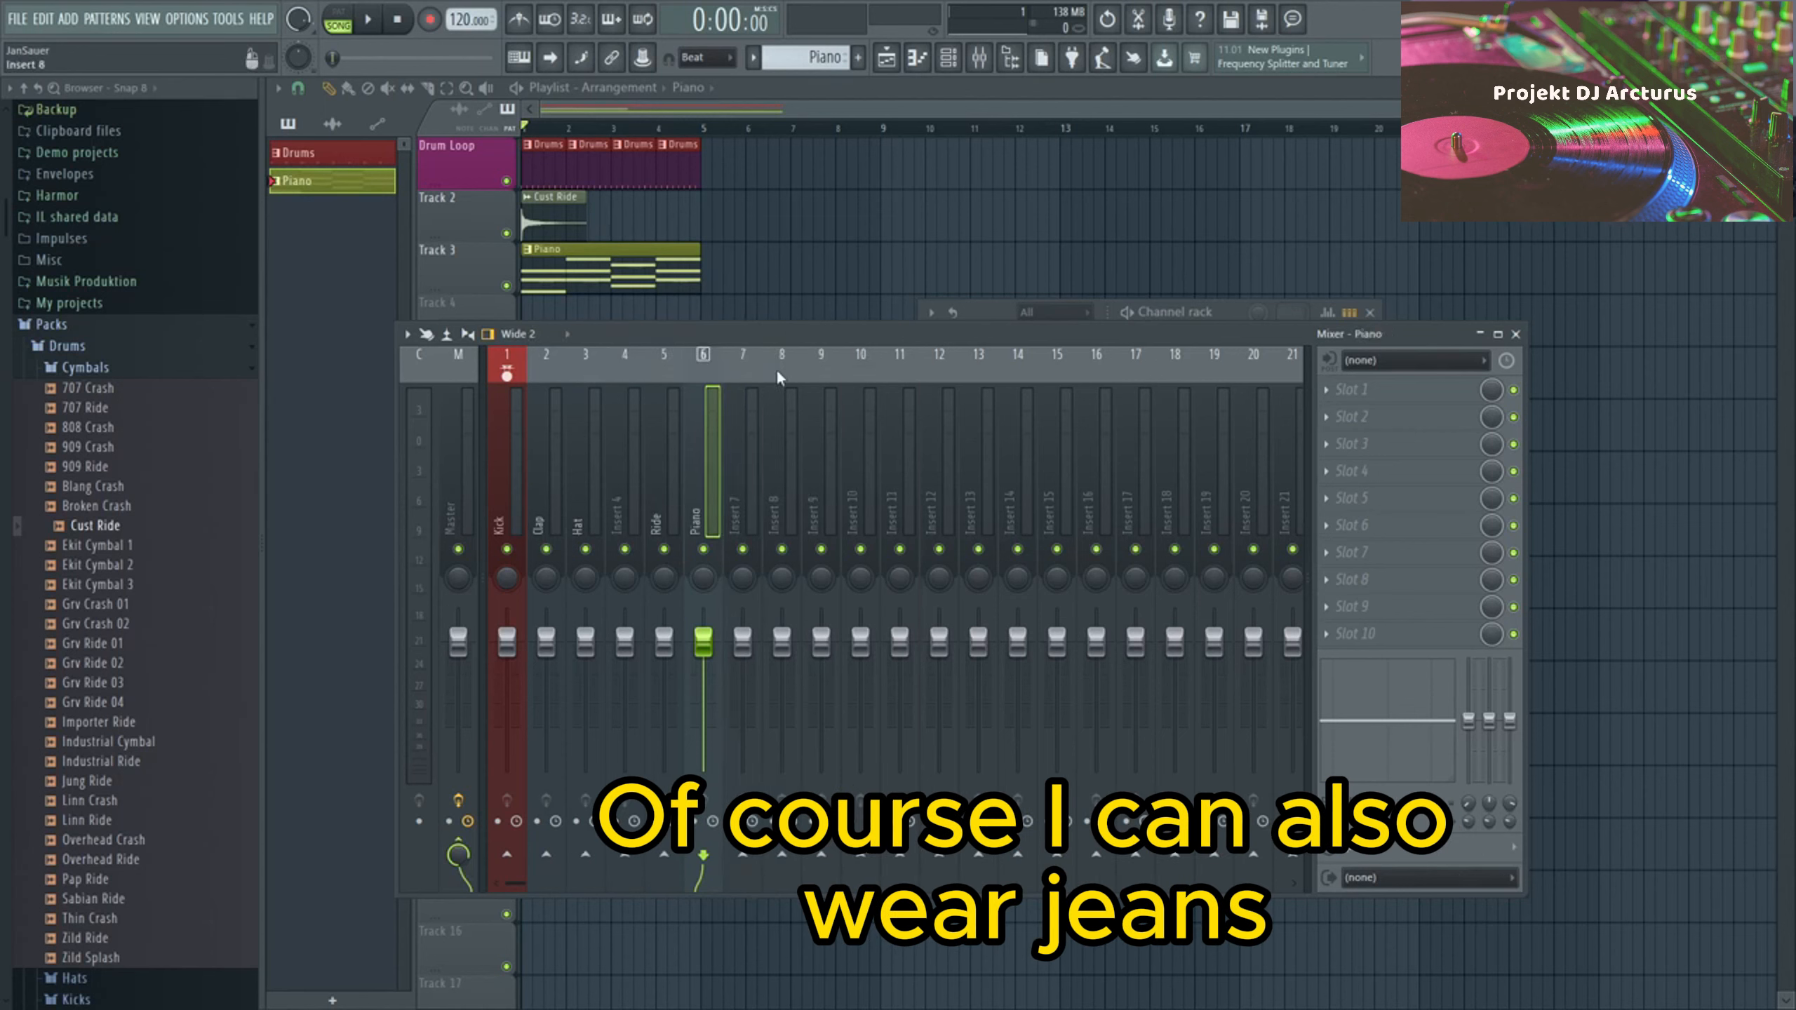
- Recolour mixer tracks 2 to 5, from Clap through Ride, in the Kick track's red-brown (#9F3835)
{"action": "left_click", "coordinate": [553, 476]}
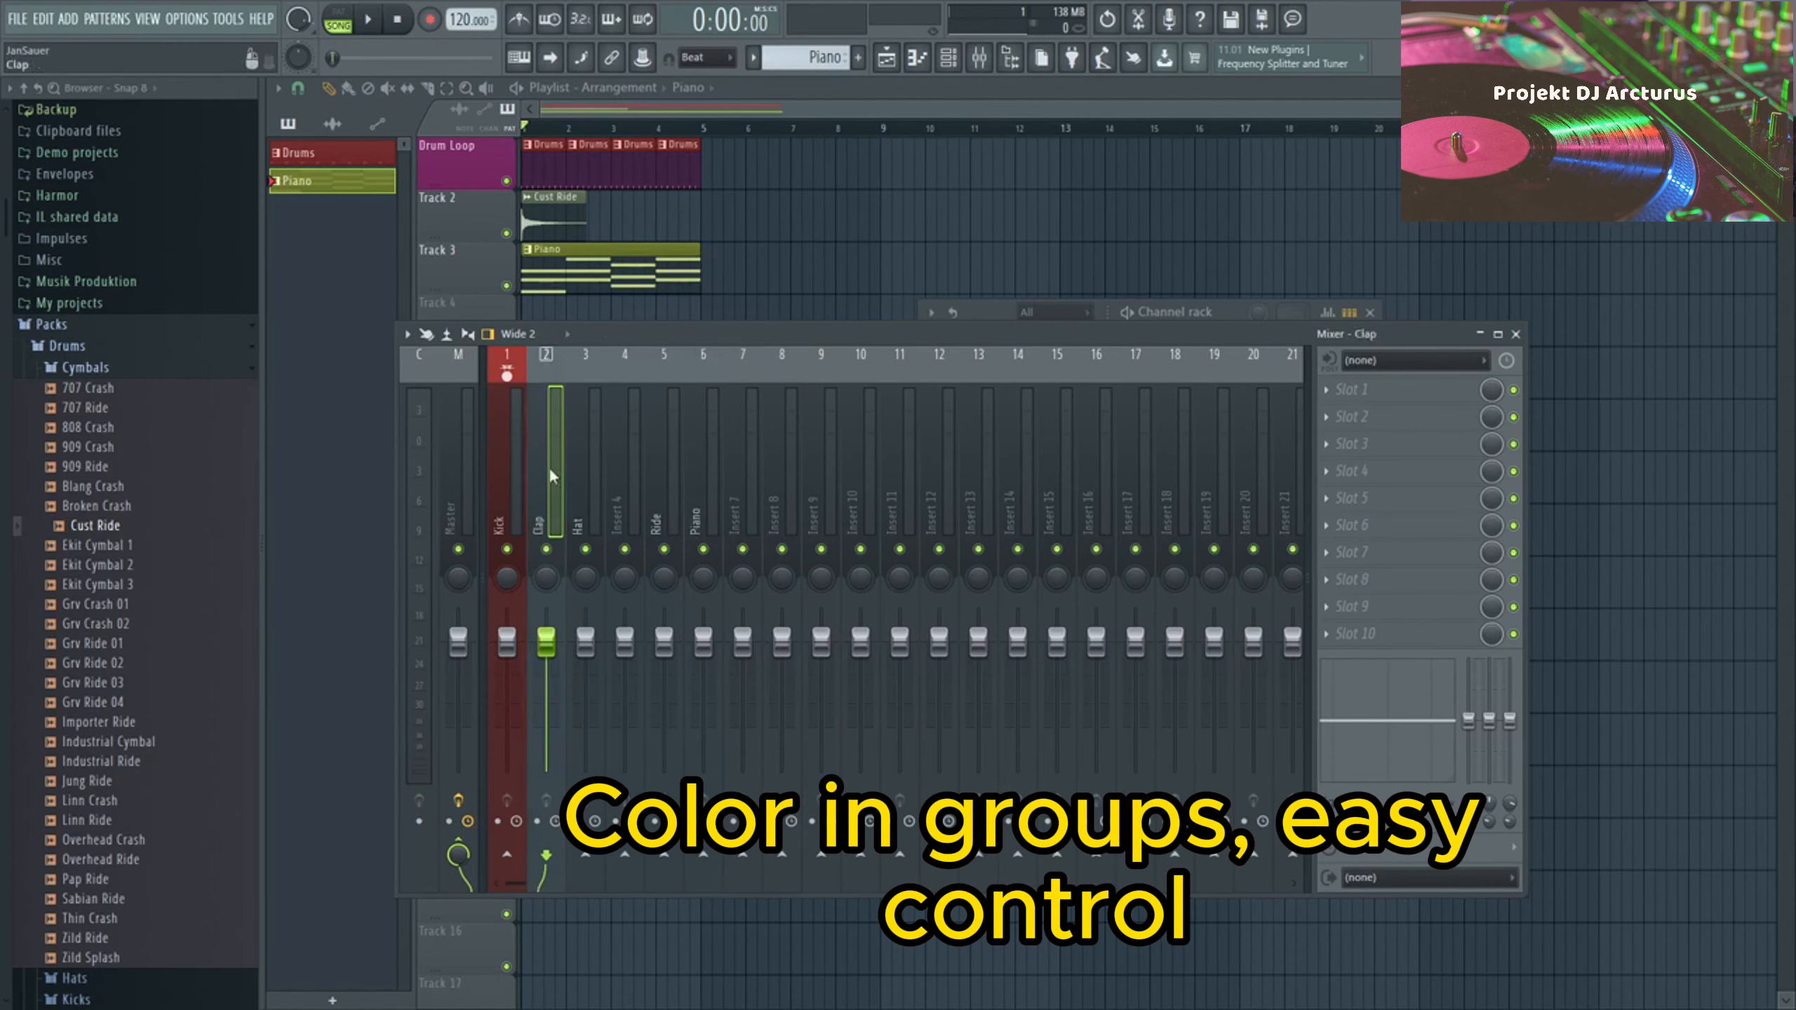
{"action": "left_click_drag", "start_coordinate": [549, 466], "coordinate": [663, 459]}
{"action": "right_click", "coordinate": [662, 459]}
{"action": "left_click", "coordinate": [720, 391]}
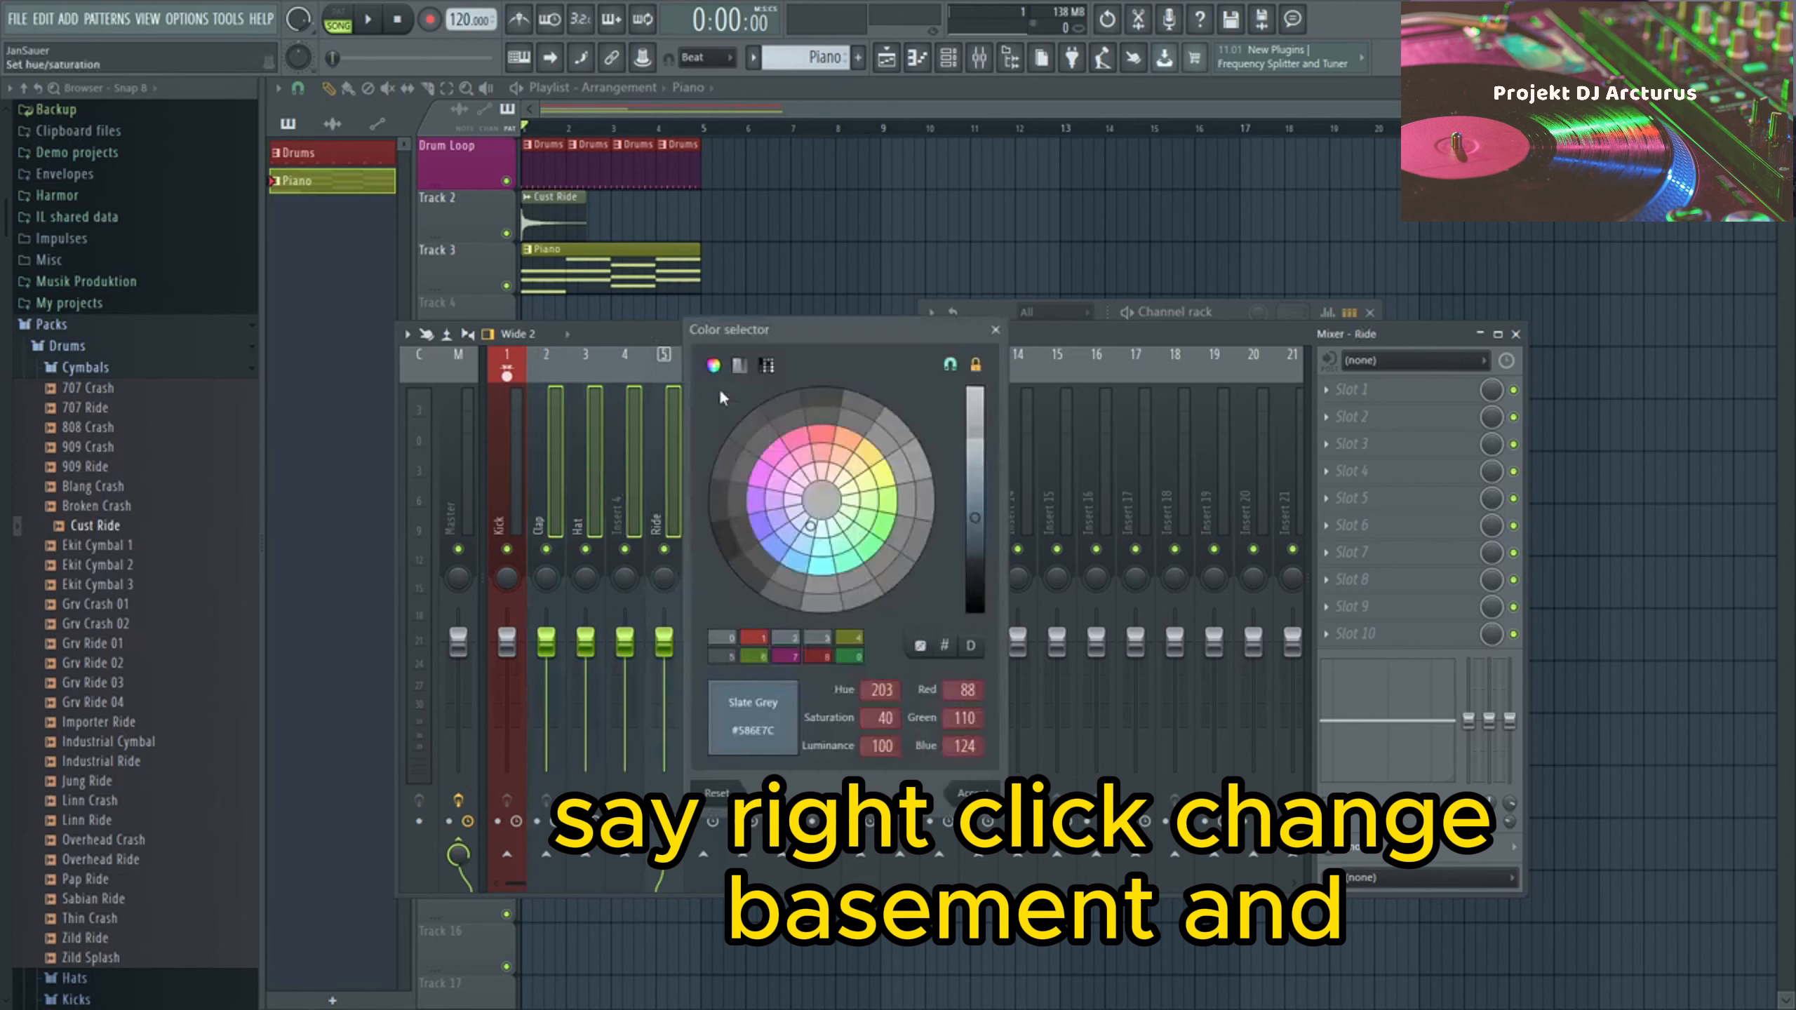
{"action": "left_click", "coordinate": [973, 793]}
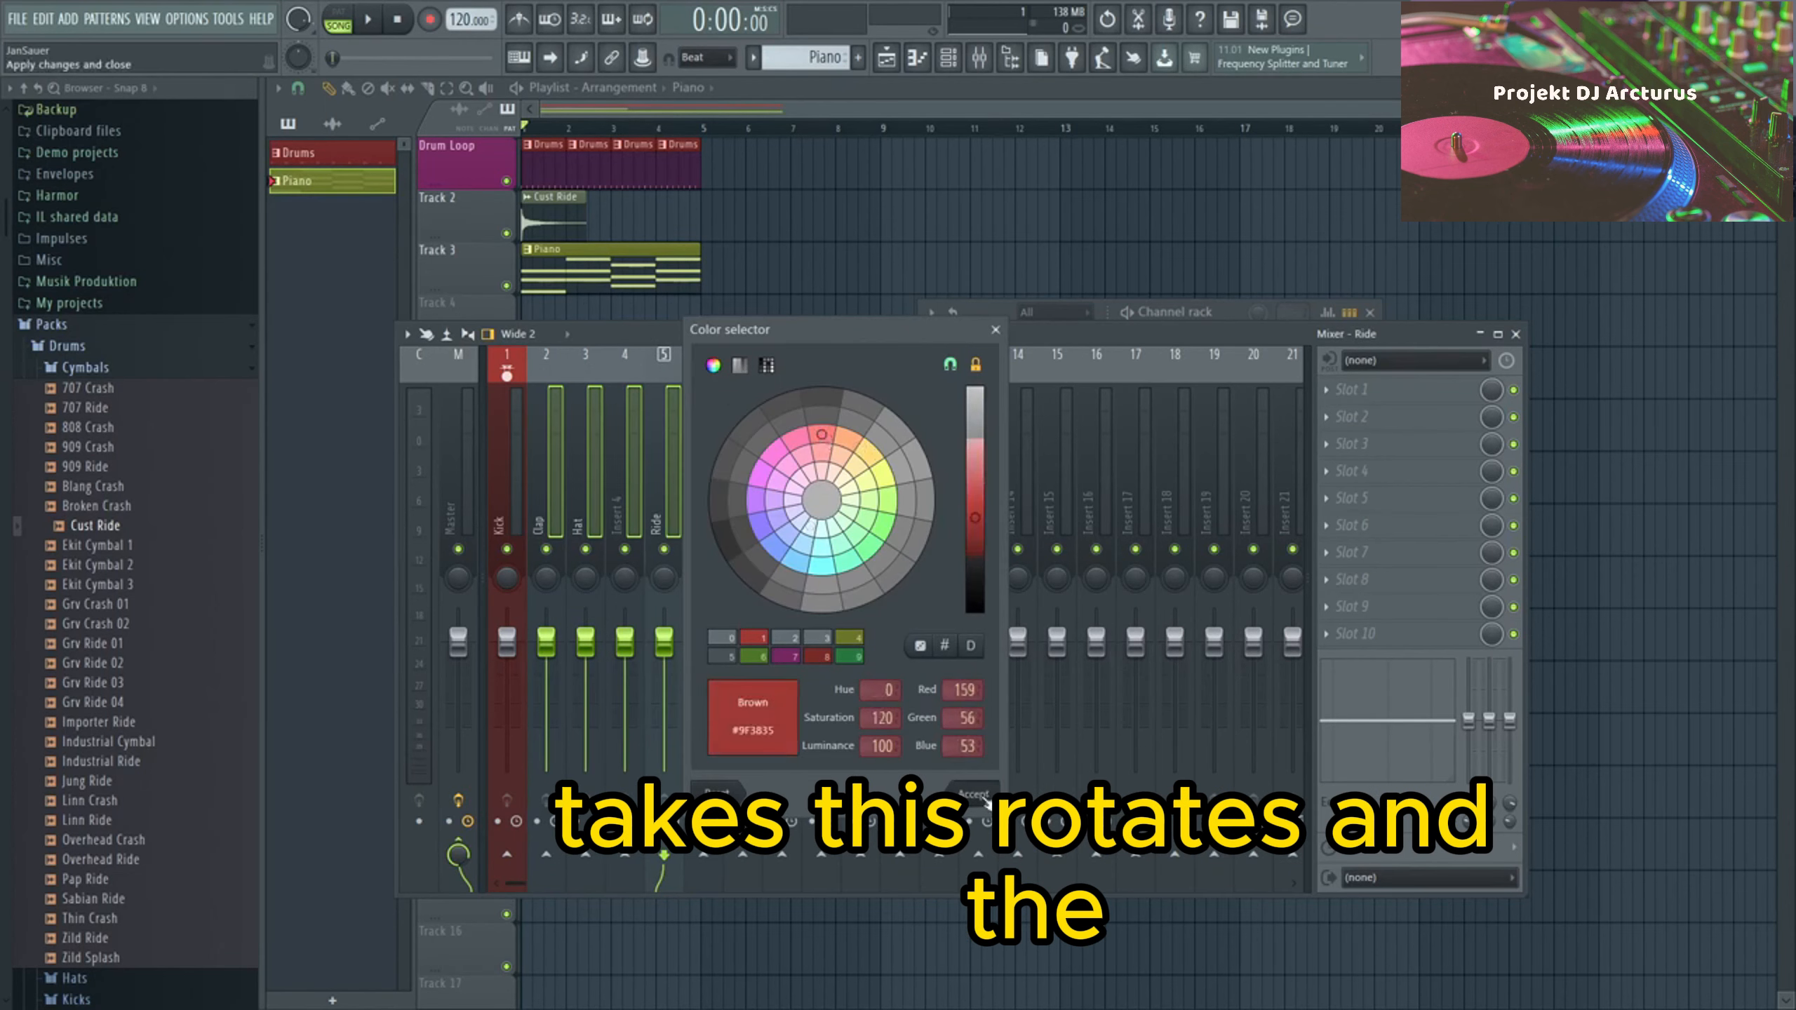
{"action": "left_click", "coordinate": [707, 527]}
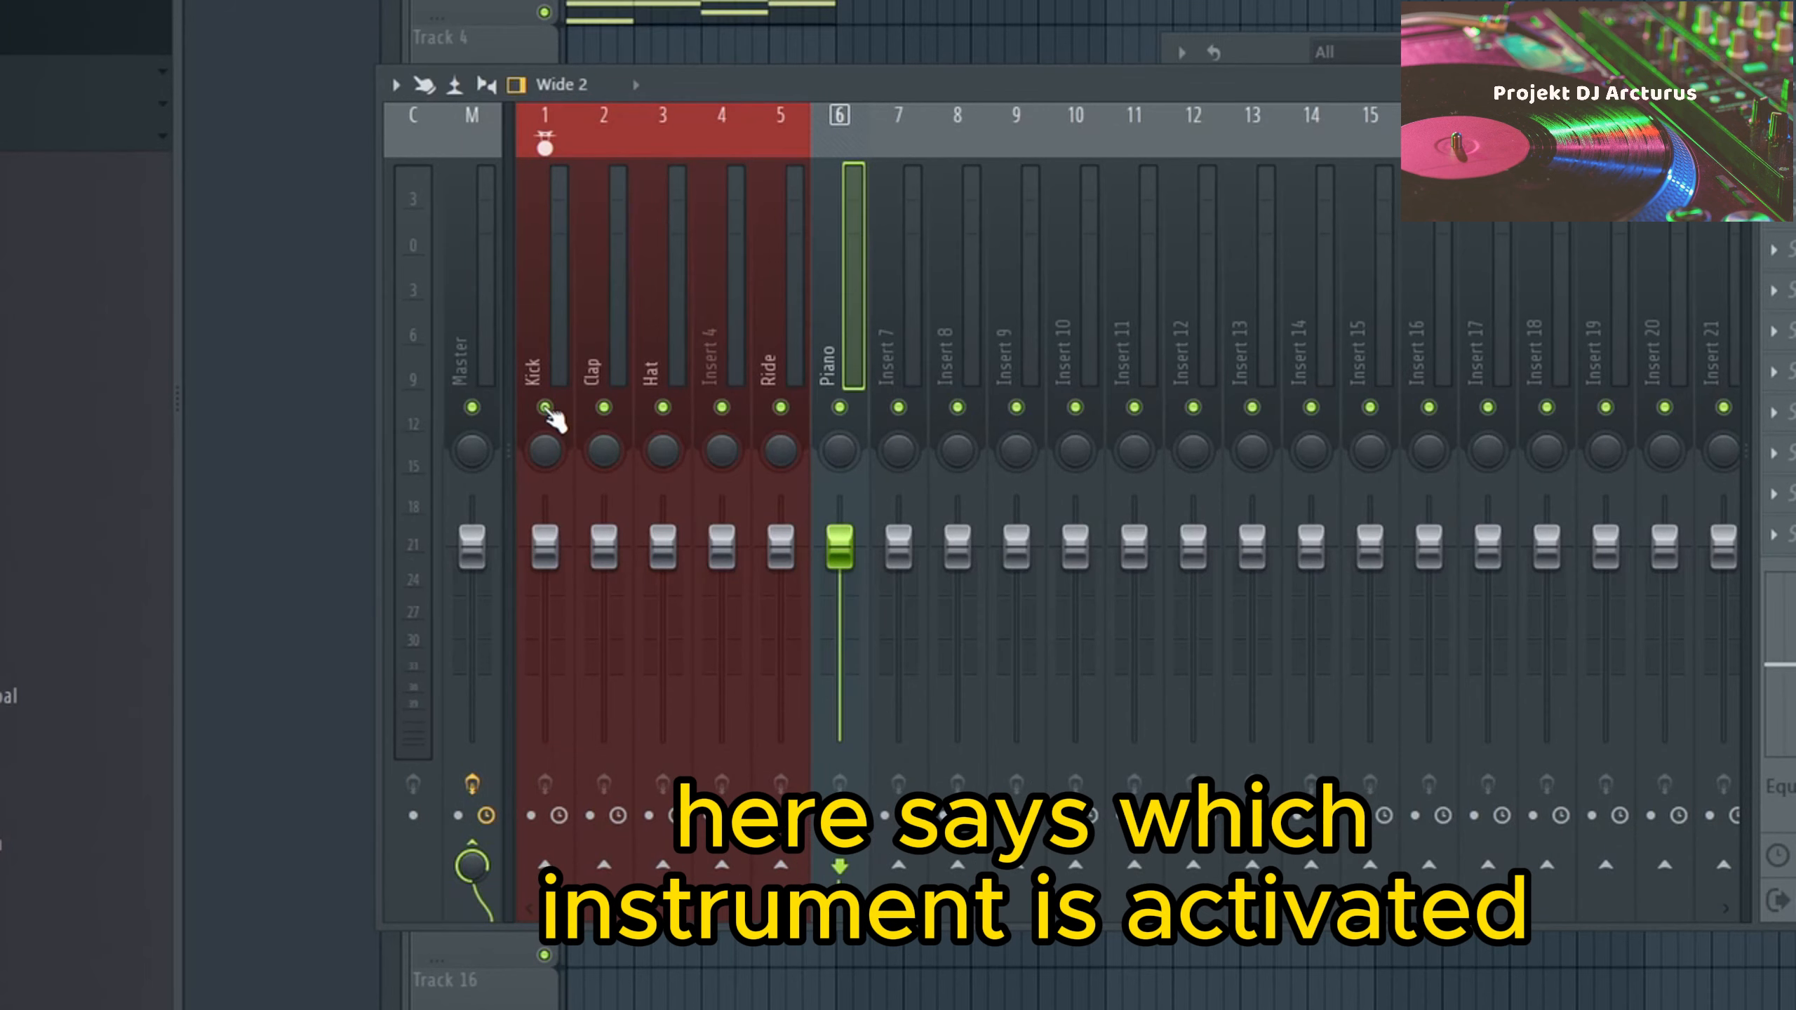
- Try muting and unmuting the Kick mixer track, and solo it for a short playback of the song
{"action": "left_click", "coordinate": [545, 408]}
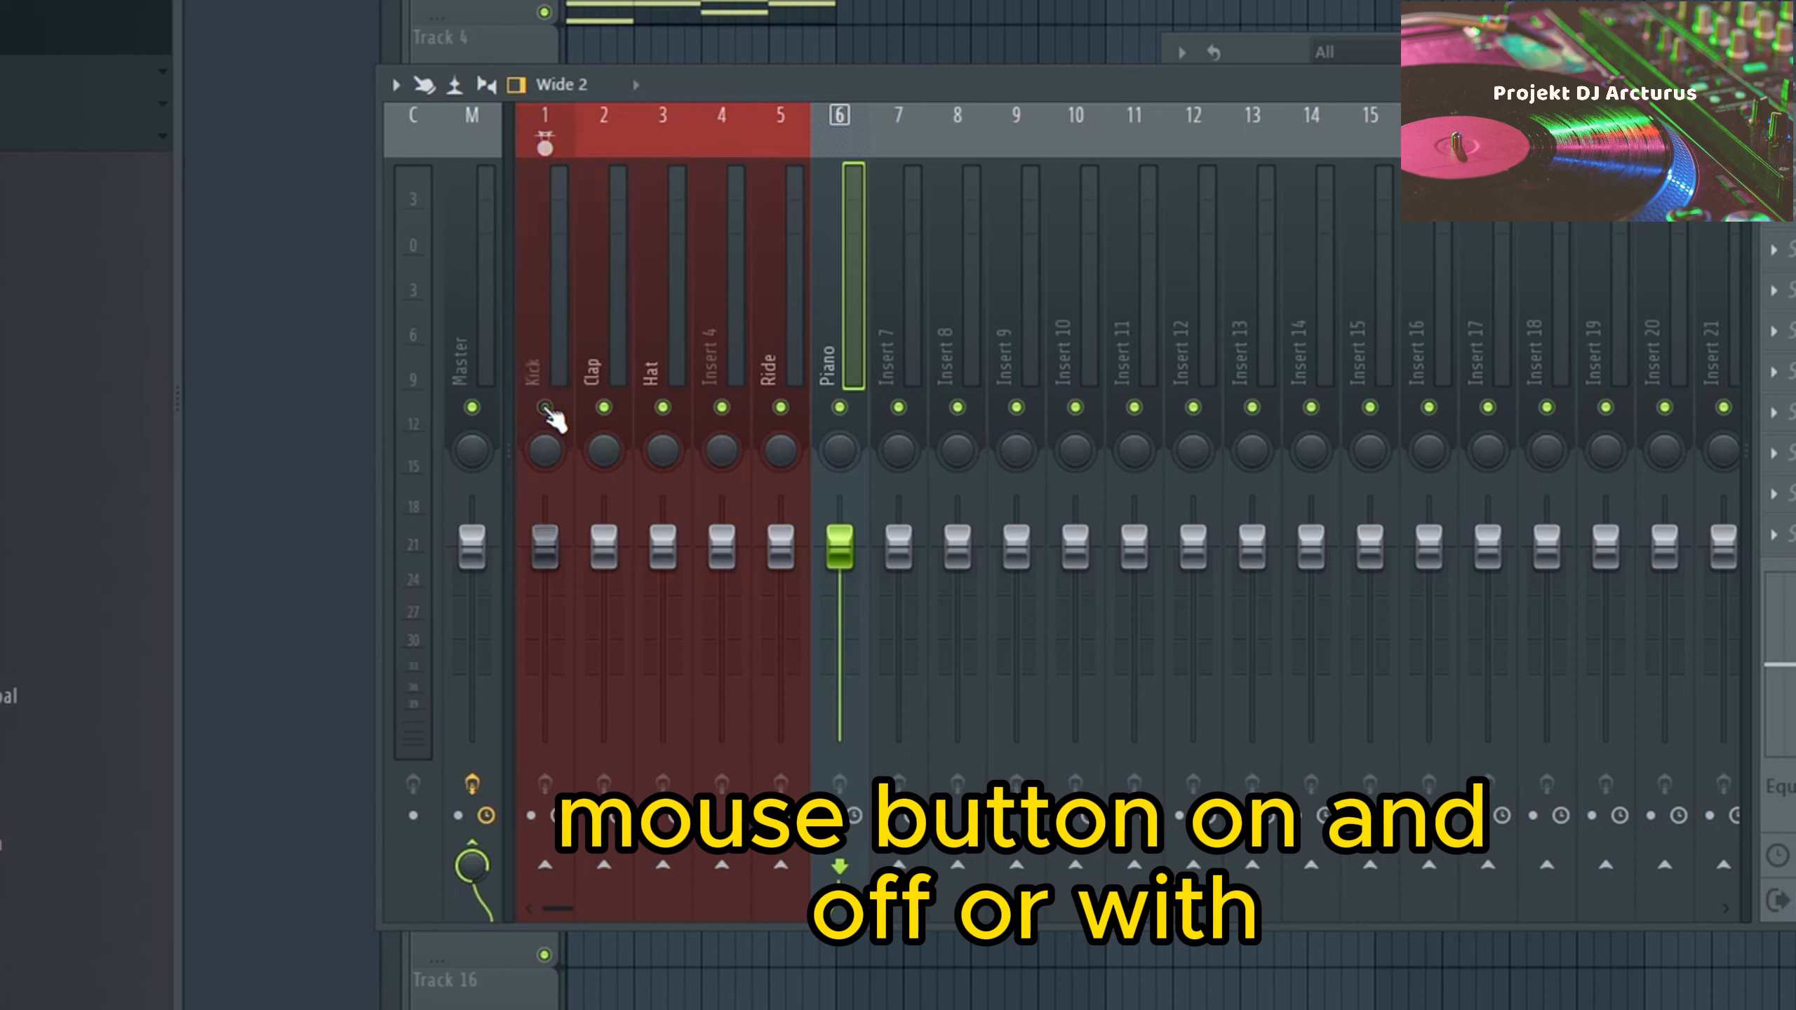
{"action": "left_click", "coordinate": [545, 408]}
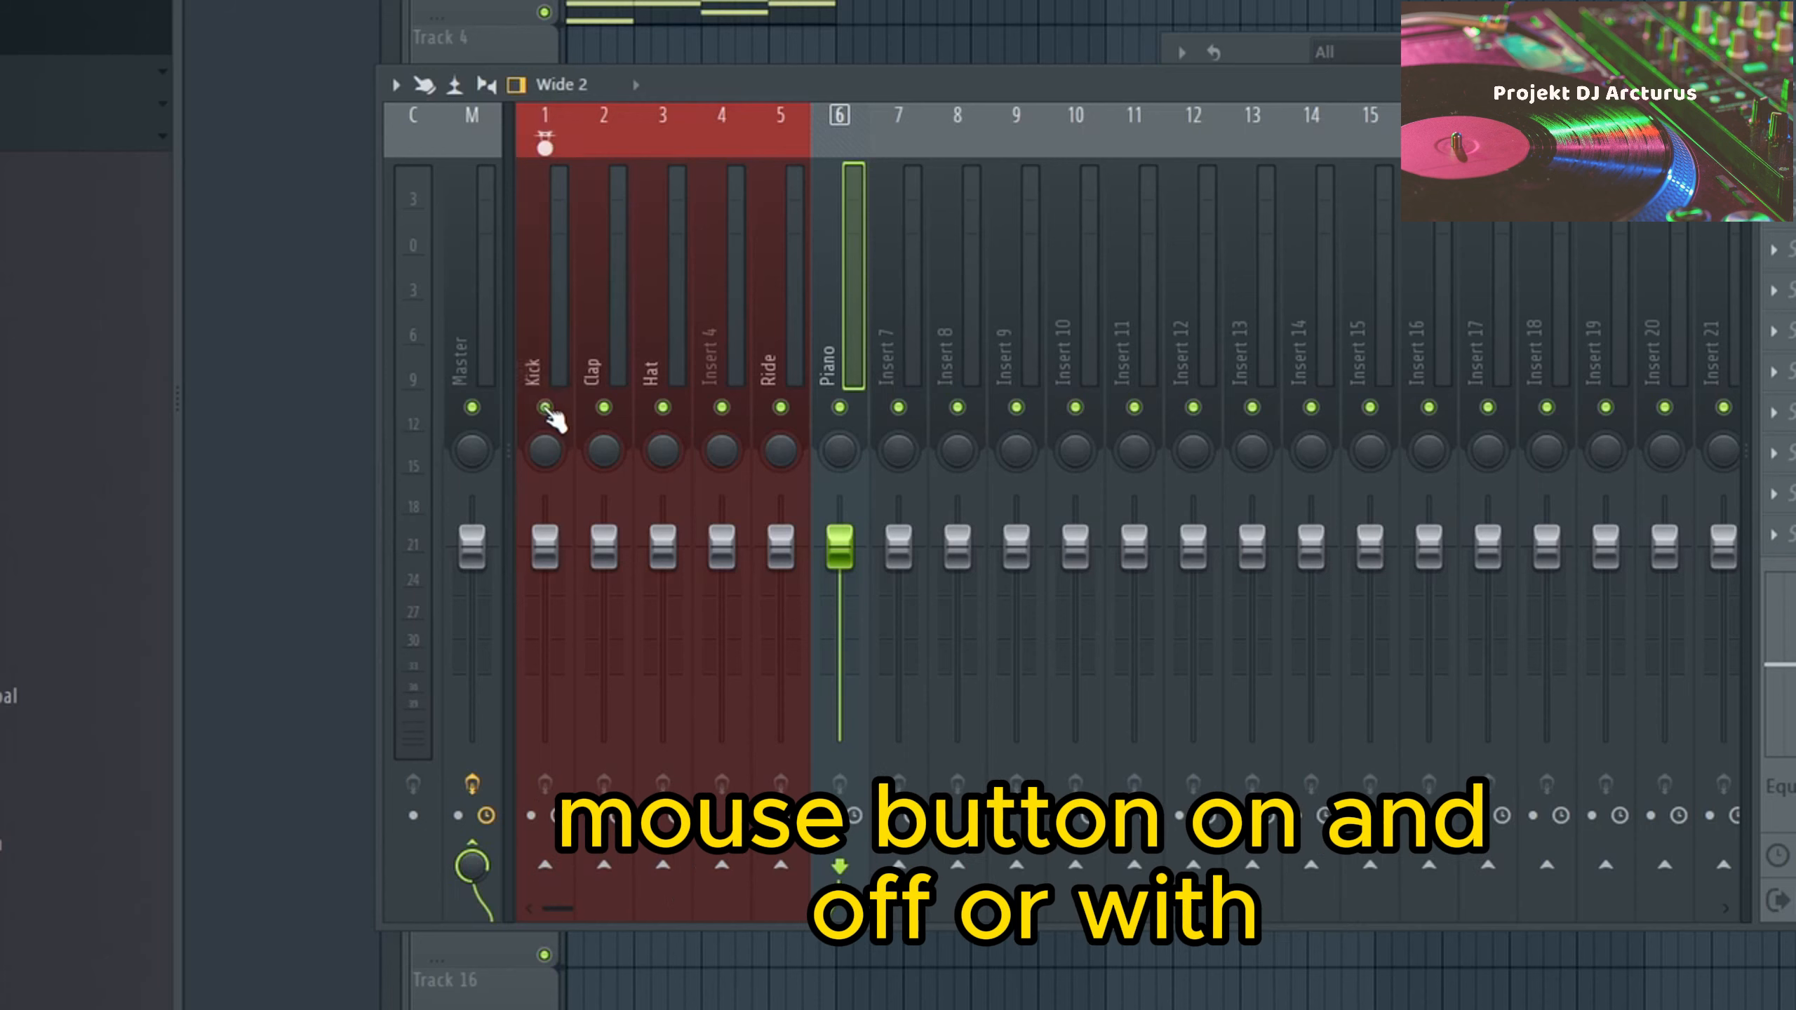
{"action": "right_click", "coordinate": [545, 408]}
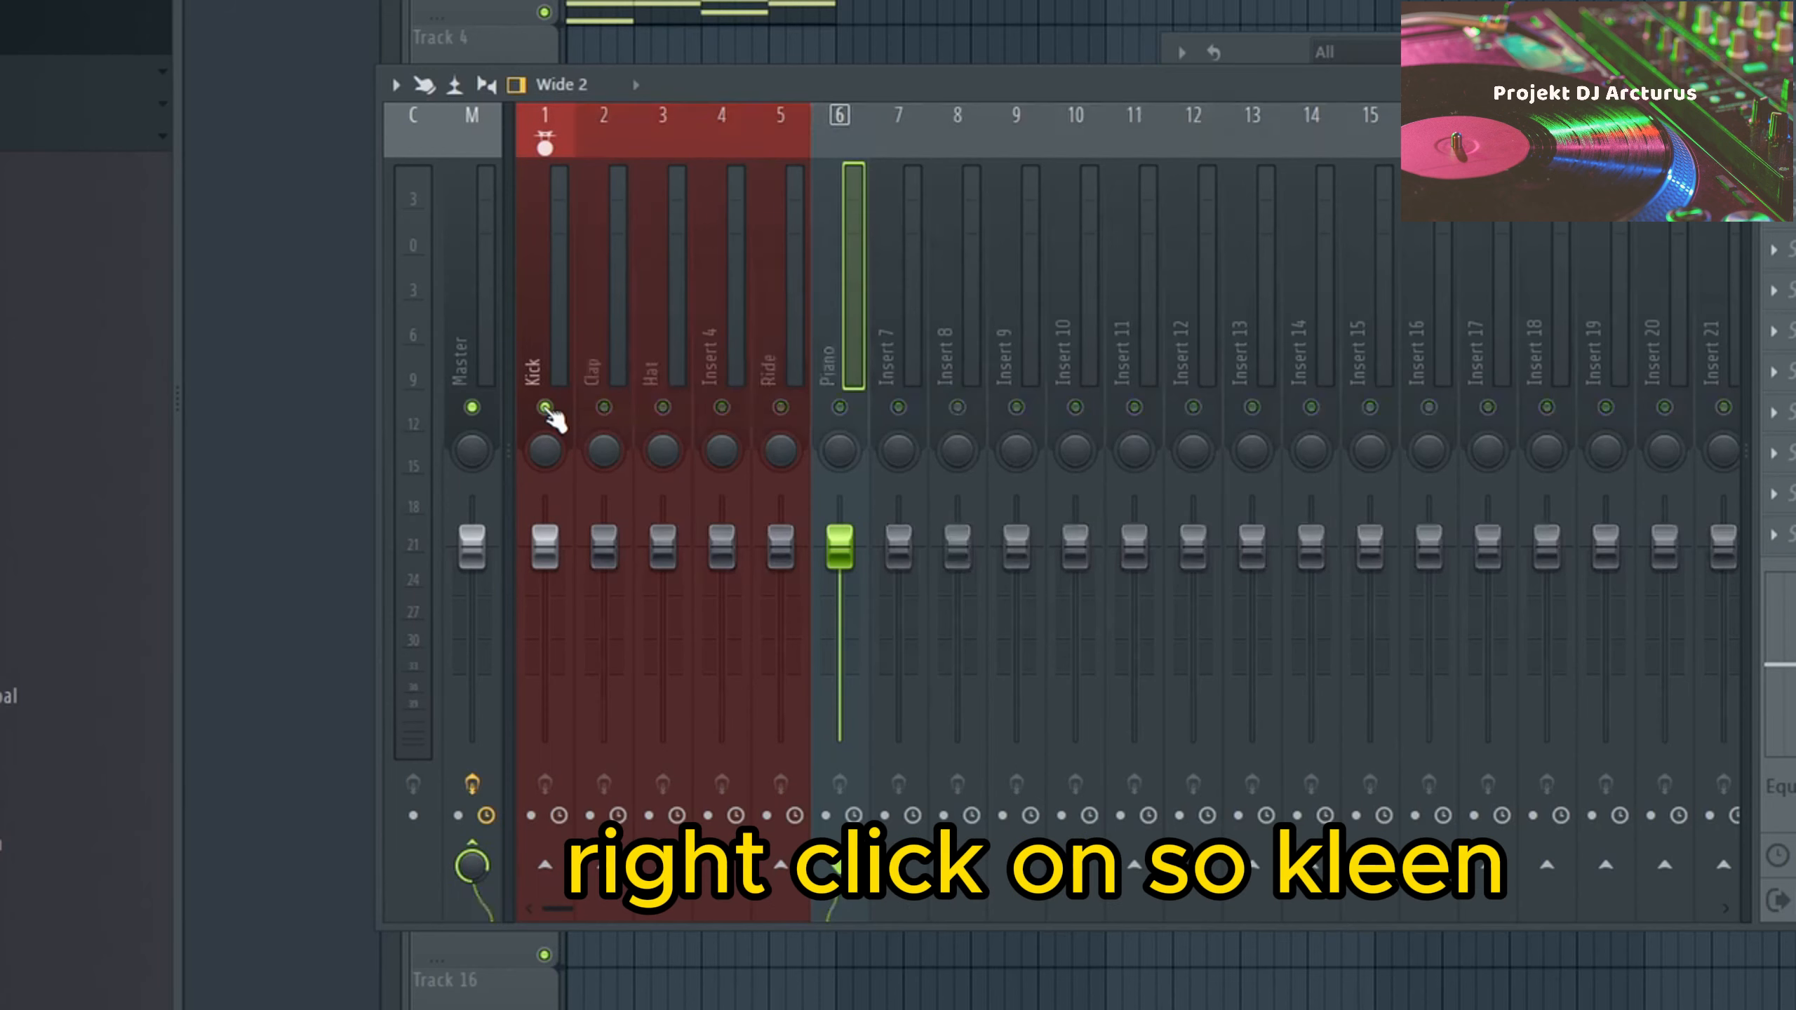
{"action": "key", "text": "space"}
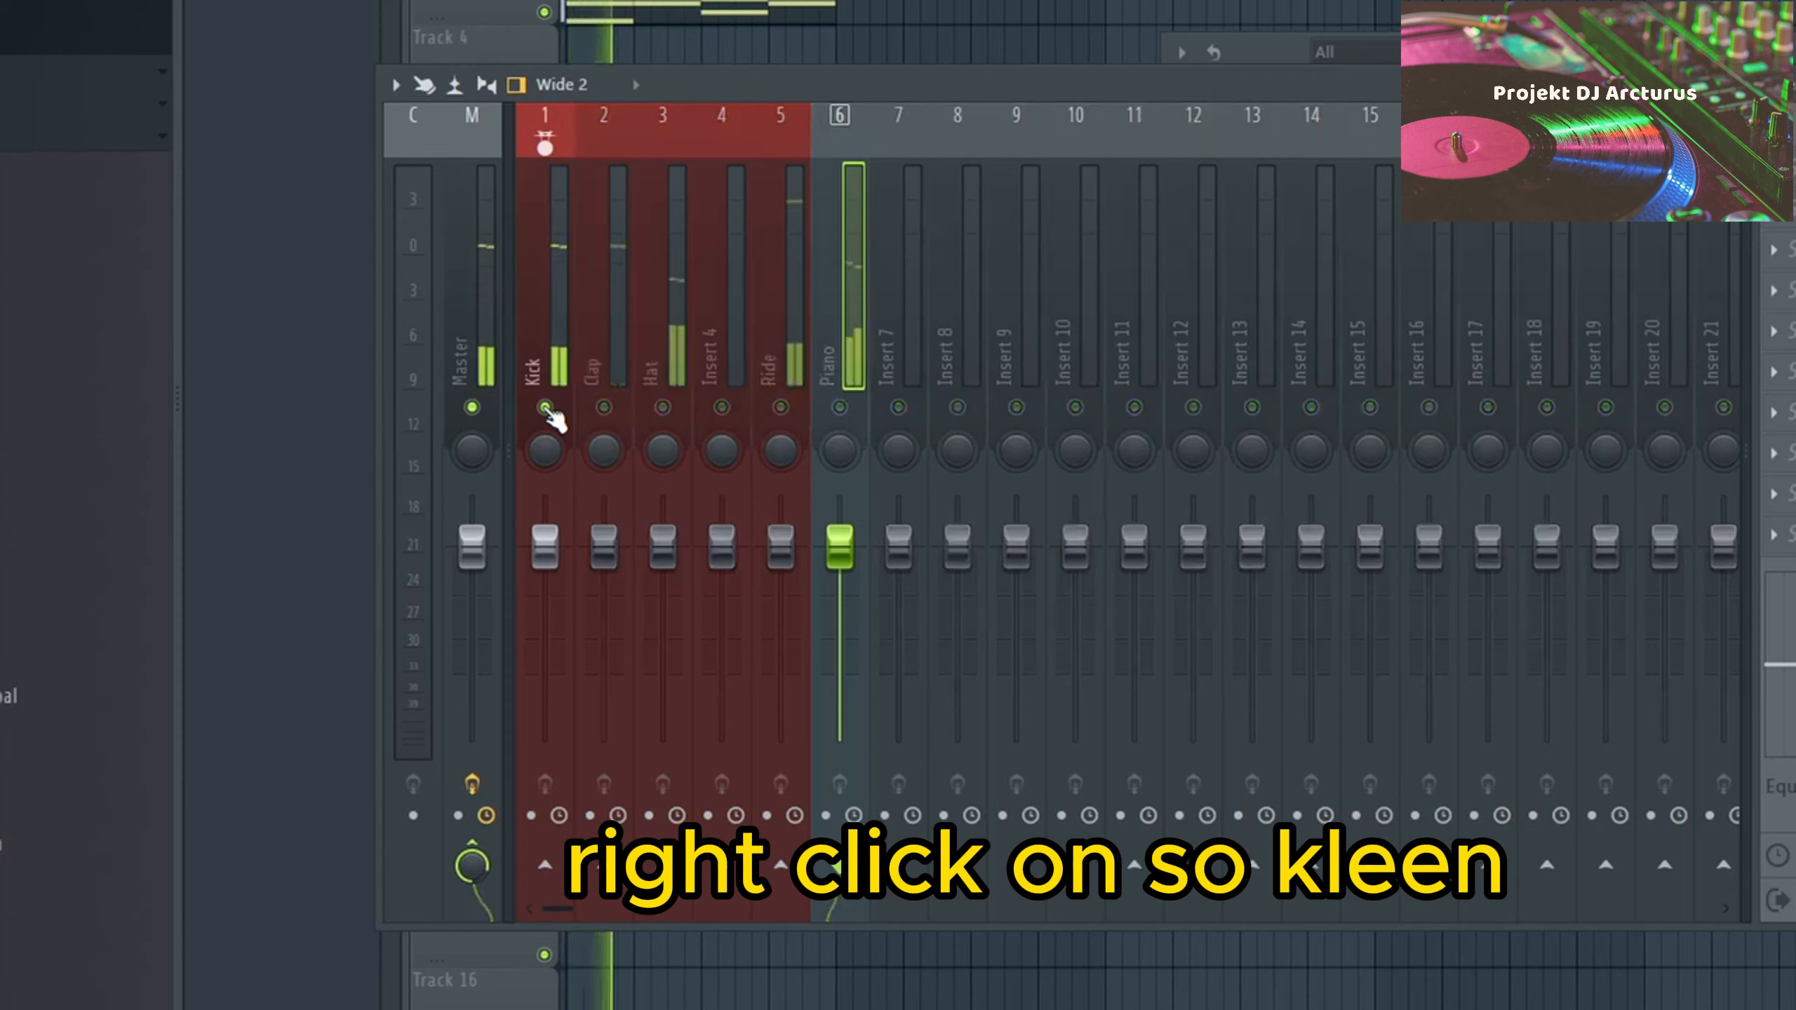
{"action": "key", "text": "space"}
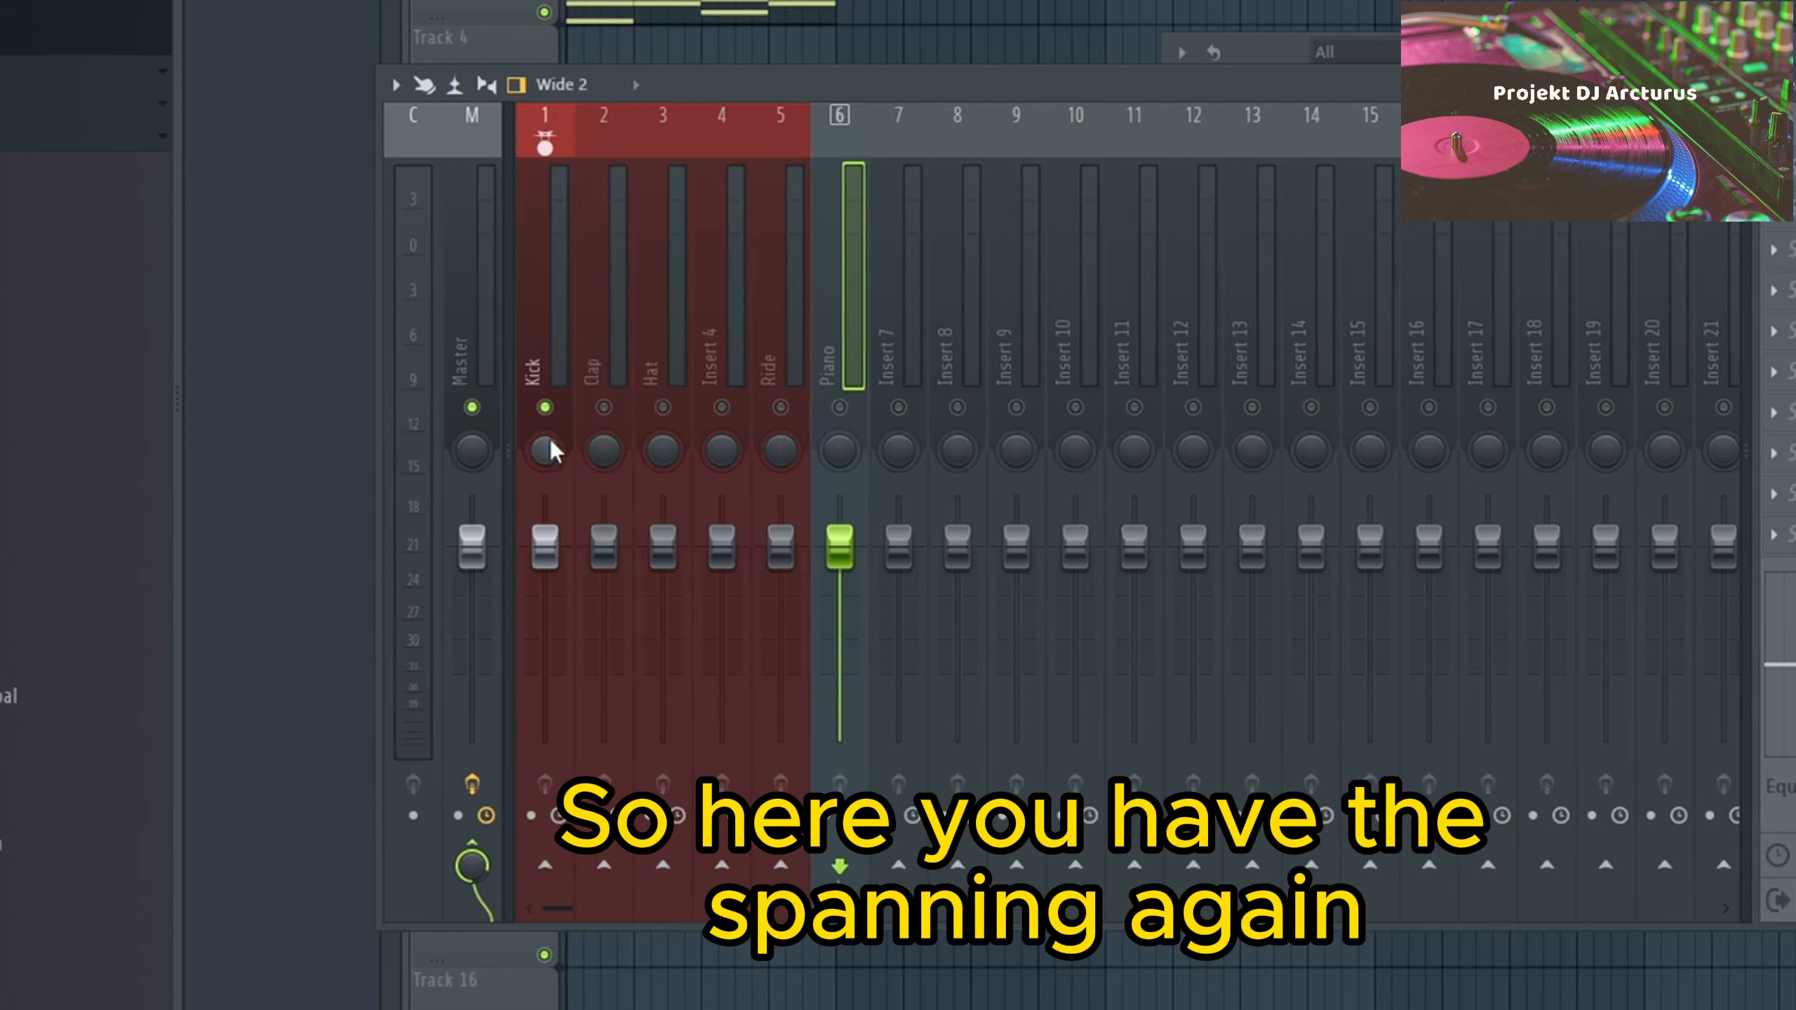
- Try lowering the Kick track's volume fader during playback and bring it back to its default level
{"action": "left_click", "coordinate": [551, 445]}
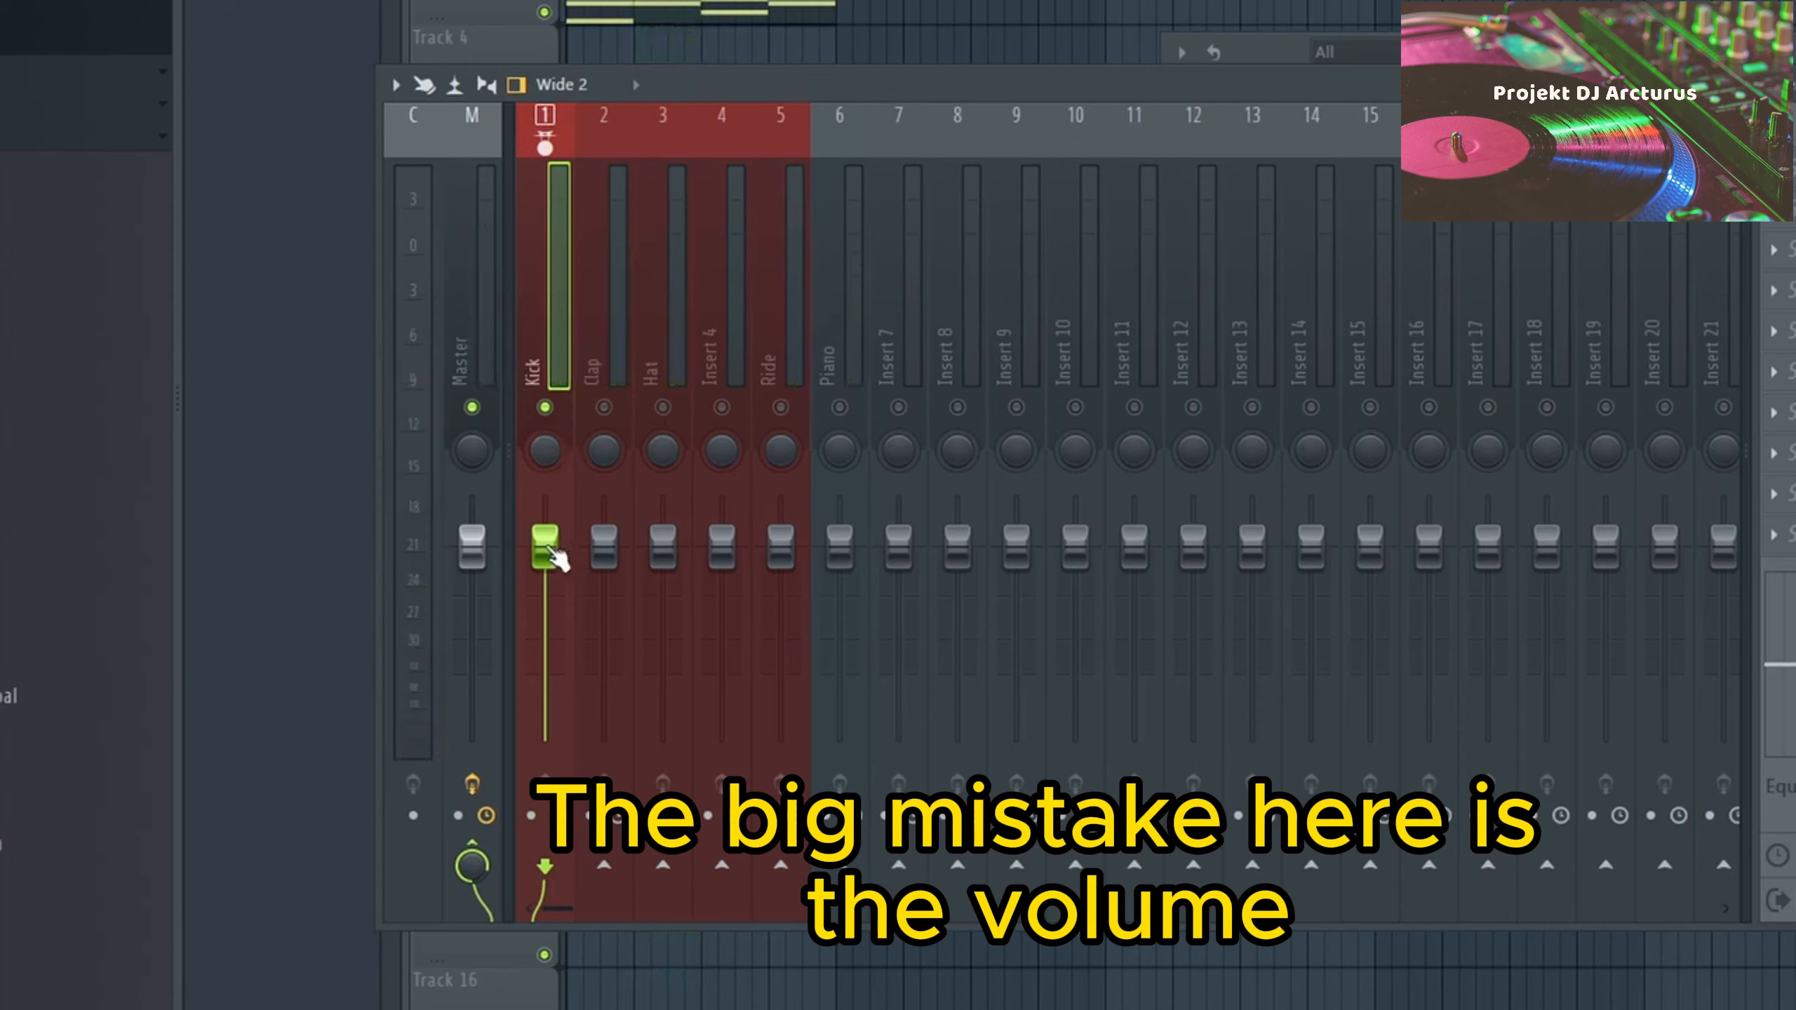
{"action": "key", "text": "space"}
{"action": "left_click_drag", "start_coordinate": [555, 560], "coordinate": [555, 670]}
{"action": "left_click_drag", "start_coordinate": [545, 600], "coordinate": [546, 548]}
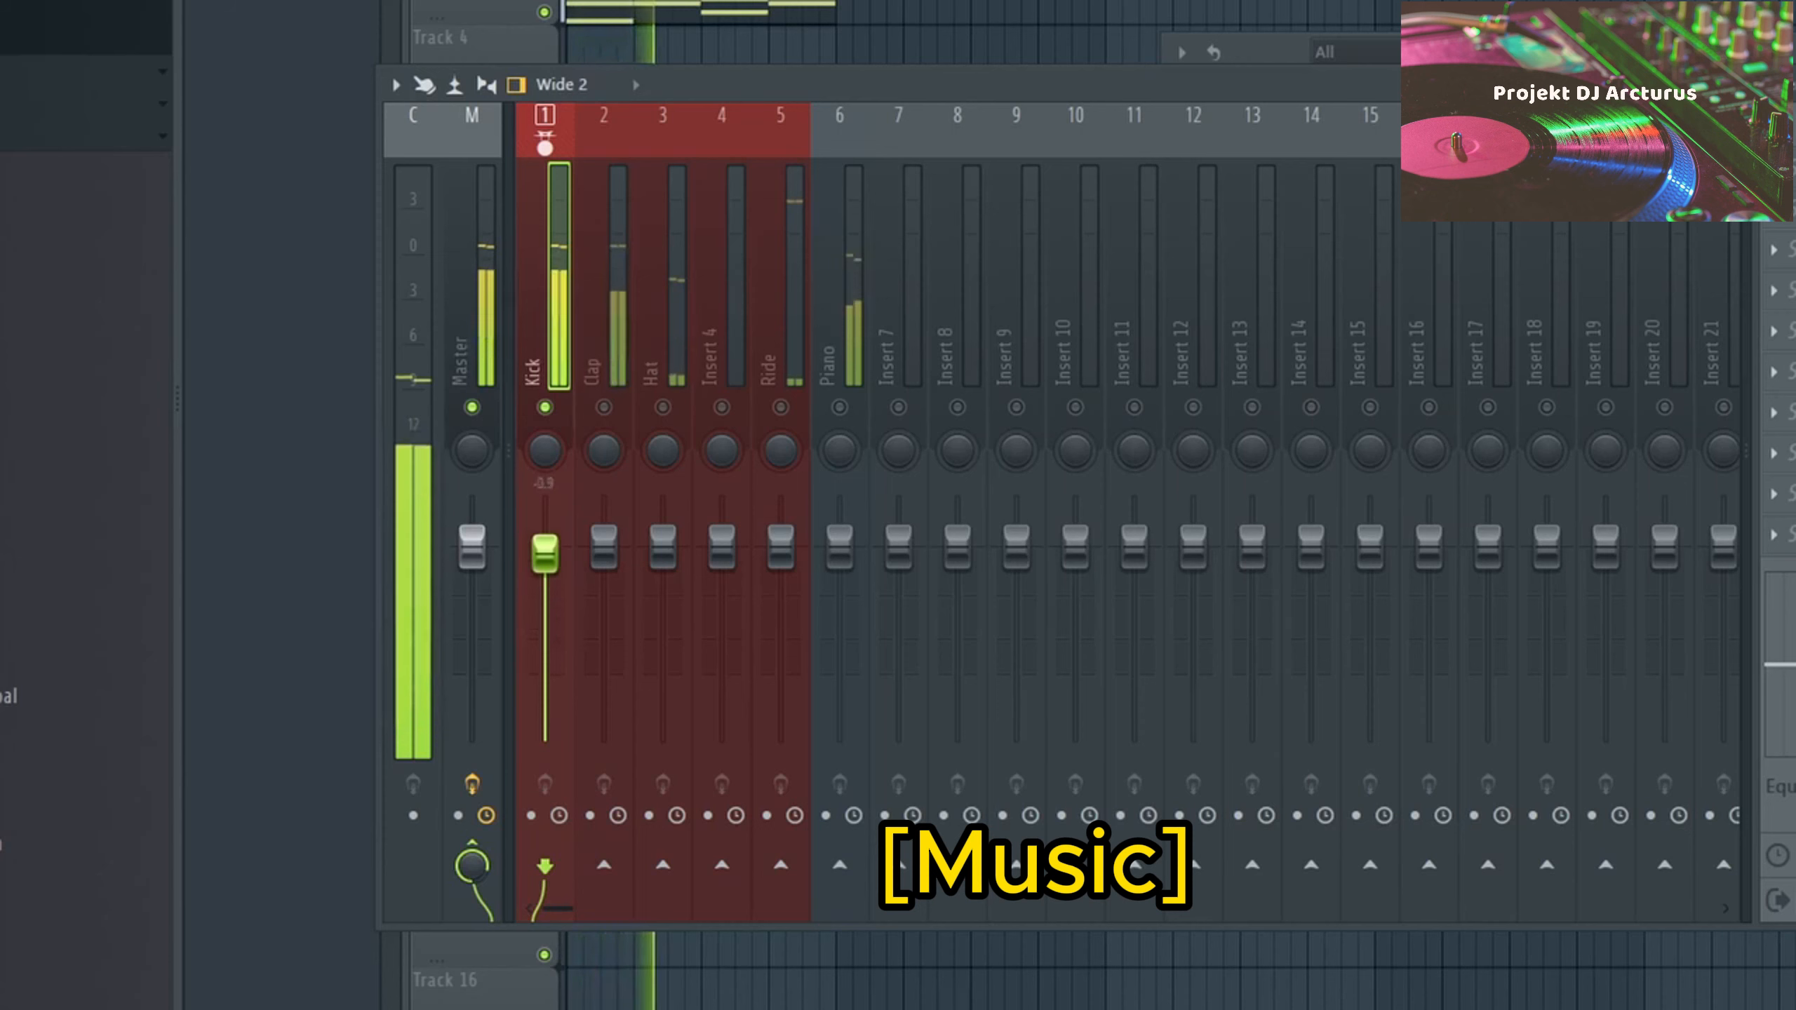
{"action": "key", "text": "space"}
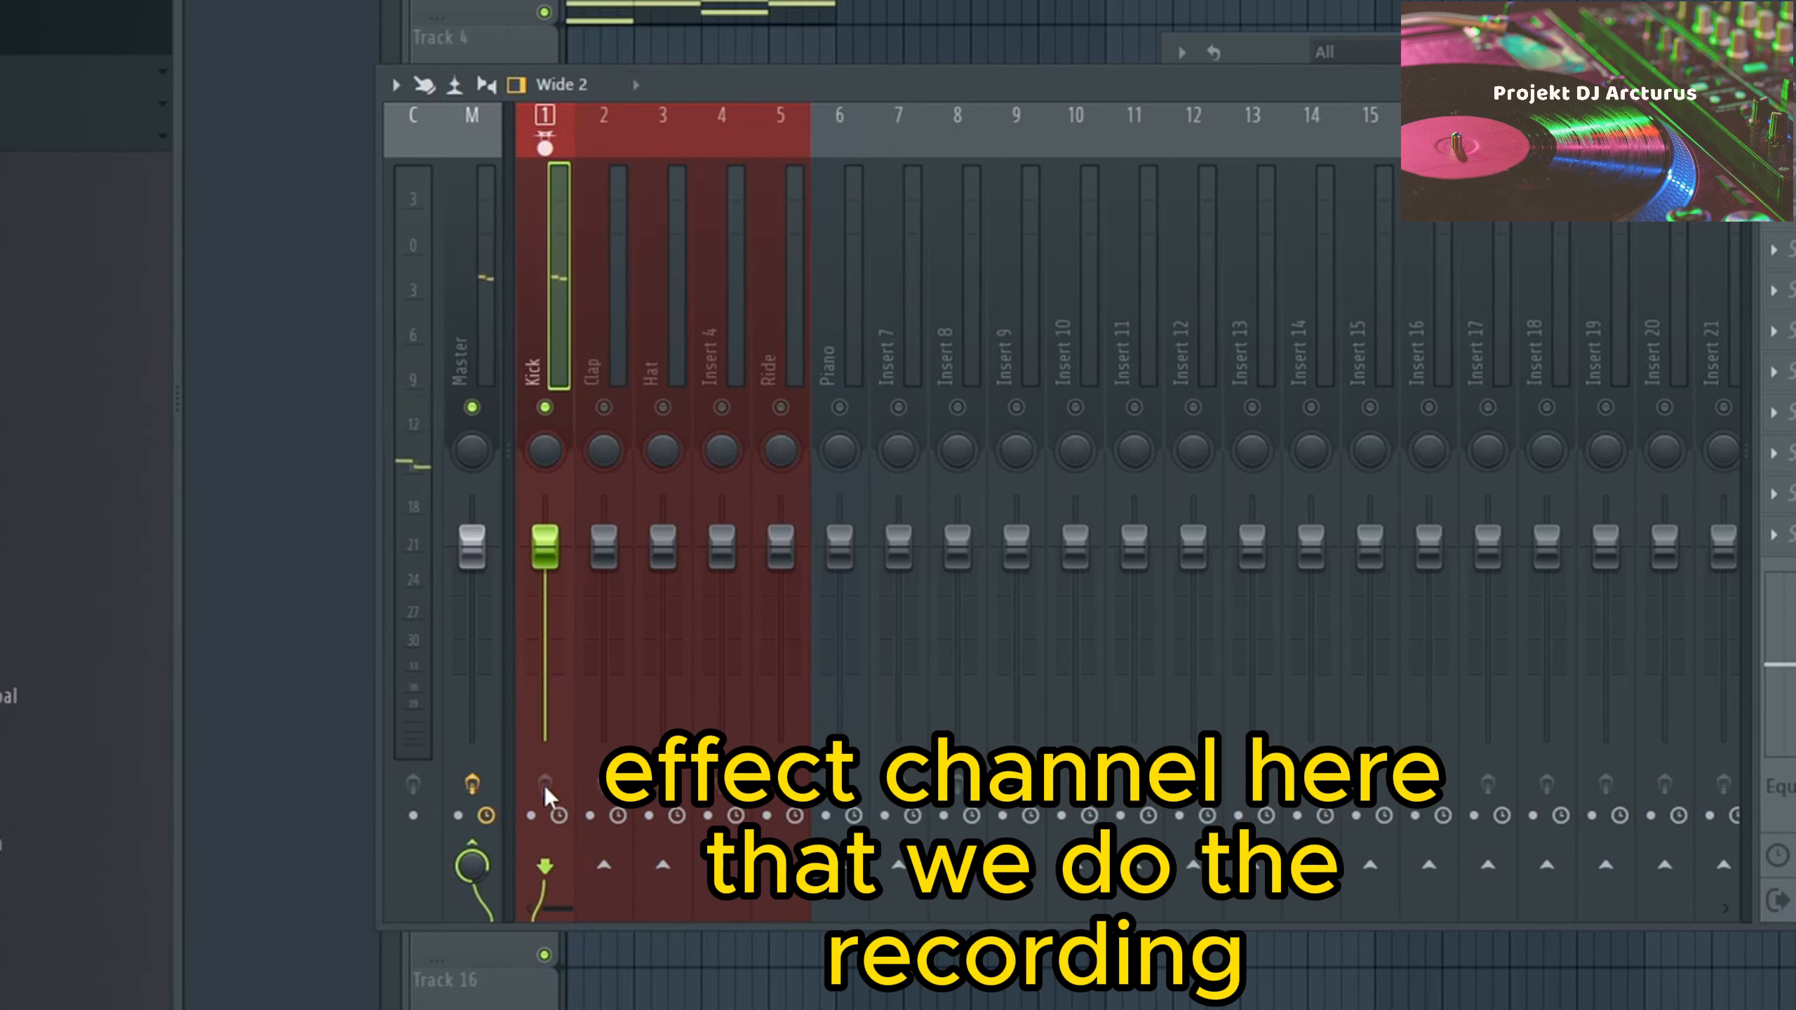
- Unsolo the Kick track and balance the faders: Kick about -4.7 dB, Clap -6.5, Hat -7.3, Ride -11.8 and Piano -3.2 dB
{"action": "left_click", "coordinate": [533, 815]}
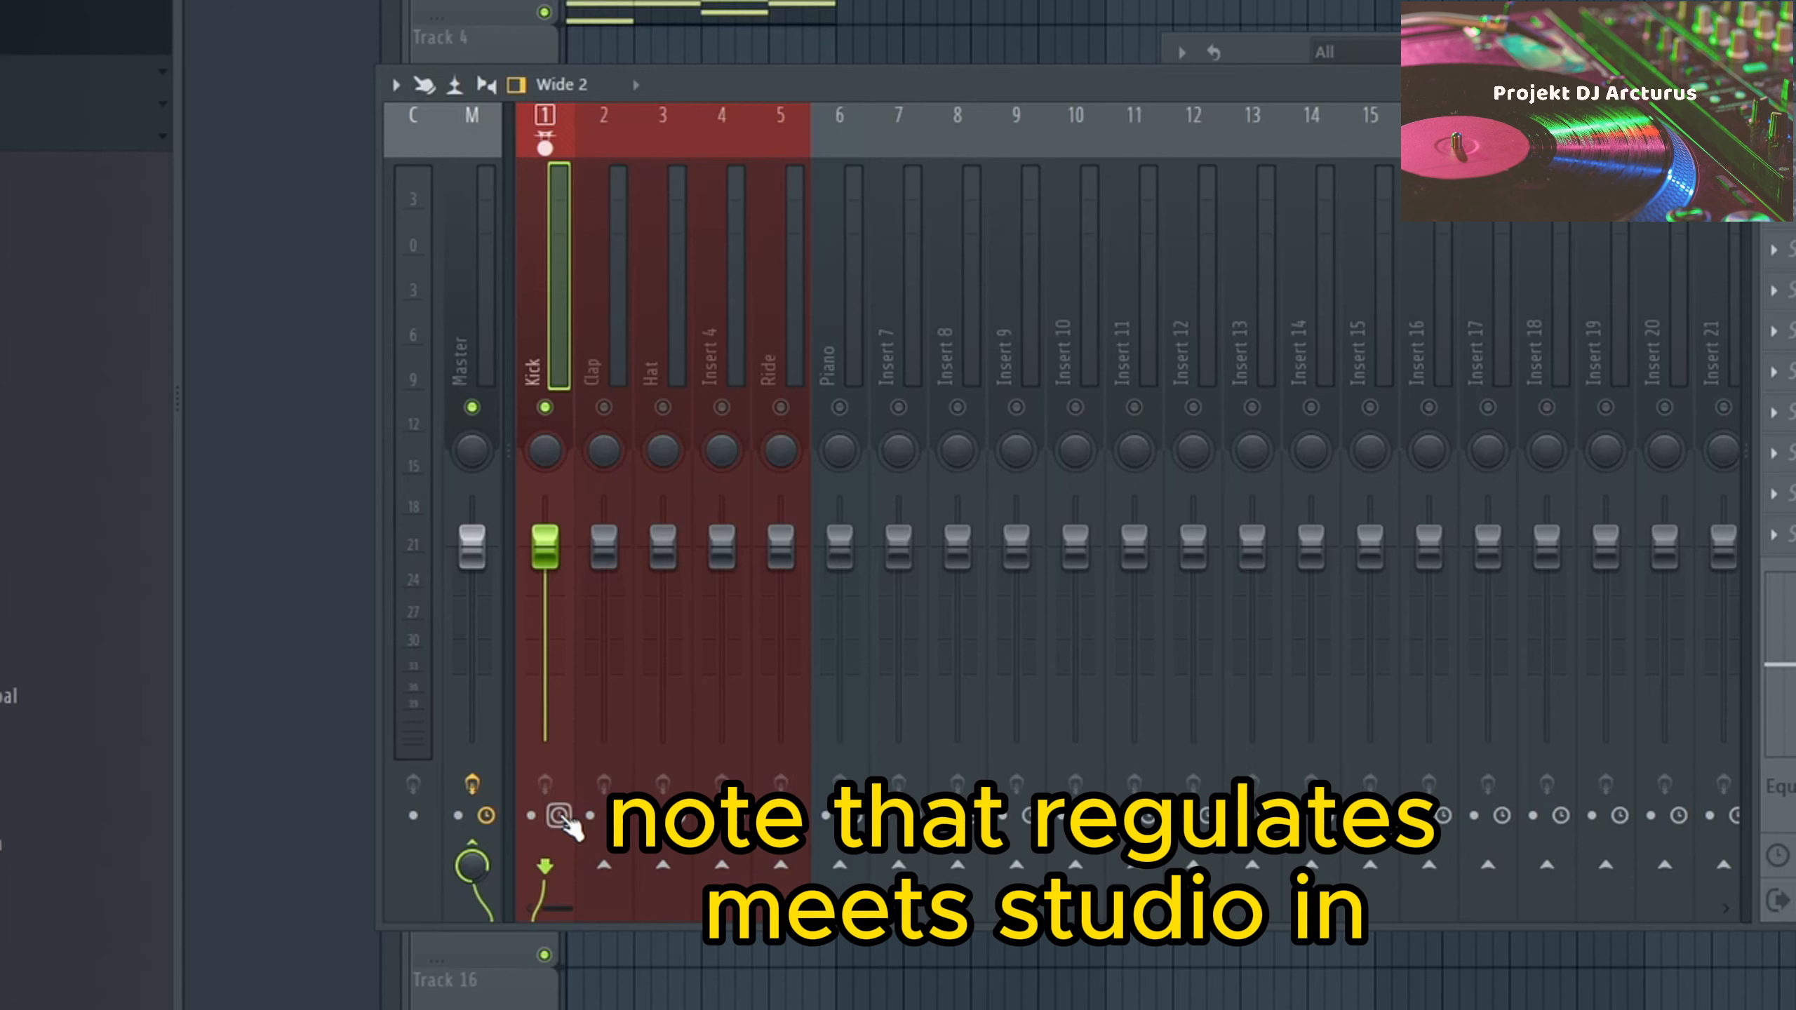
{"action": "right_click", "coordinate": [551, 410]}
{"action": "key", "text": "space"}
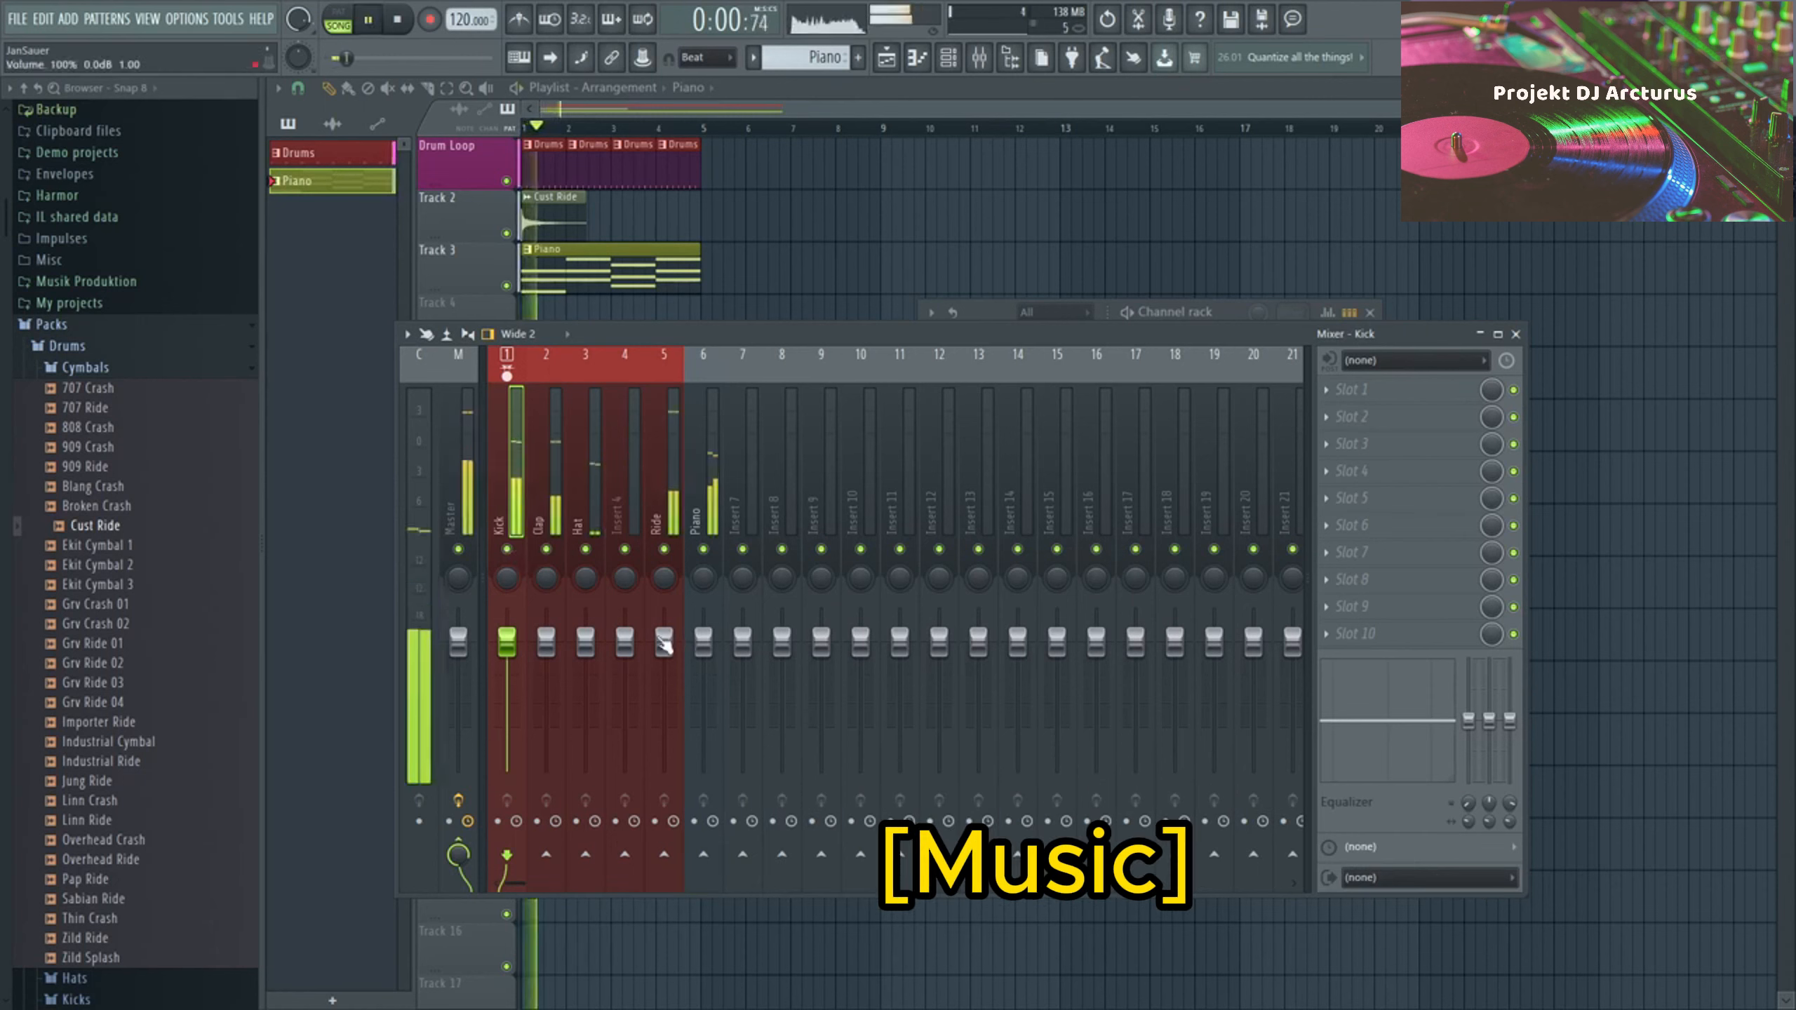
{"action": "left_click_drag", "start_coordinate": [664, 645], "coordinate": [665, 705]}
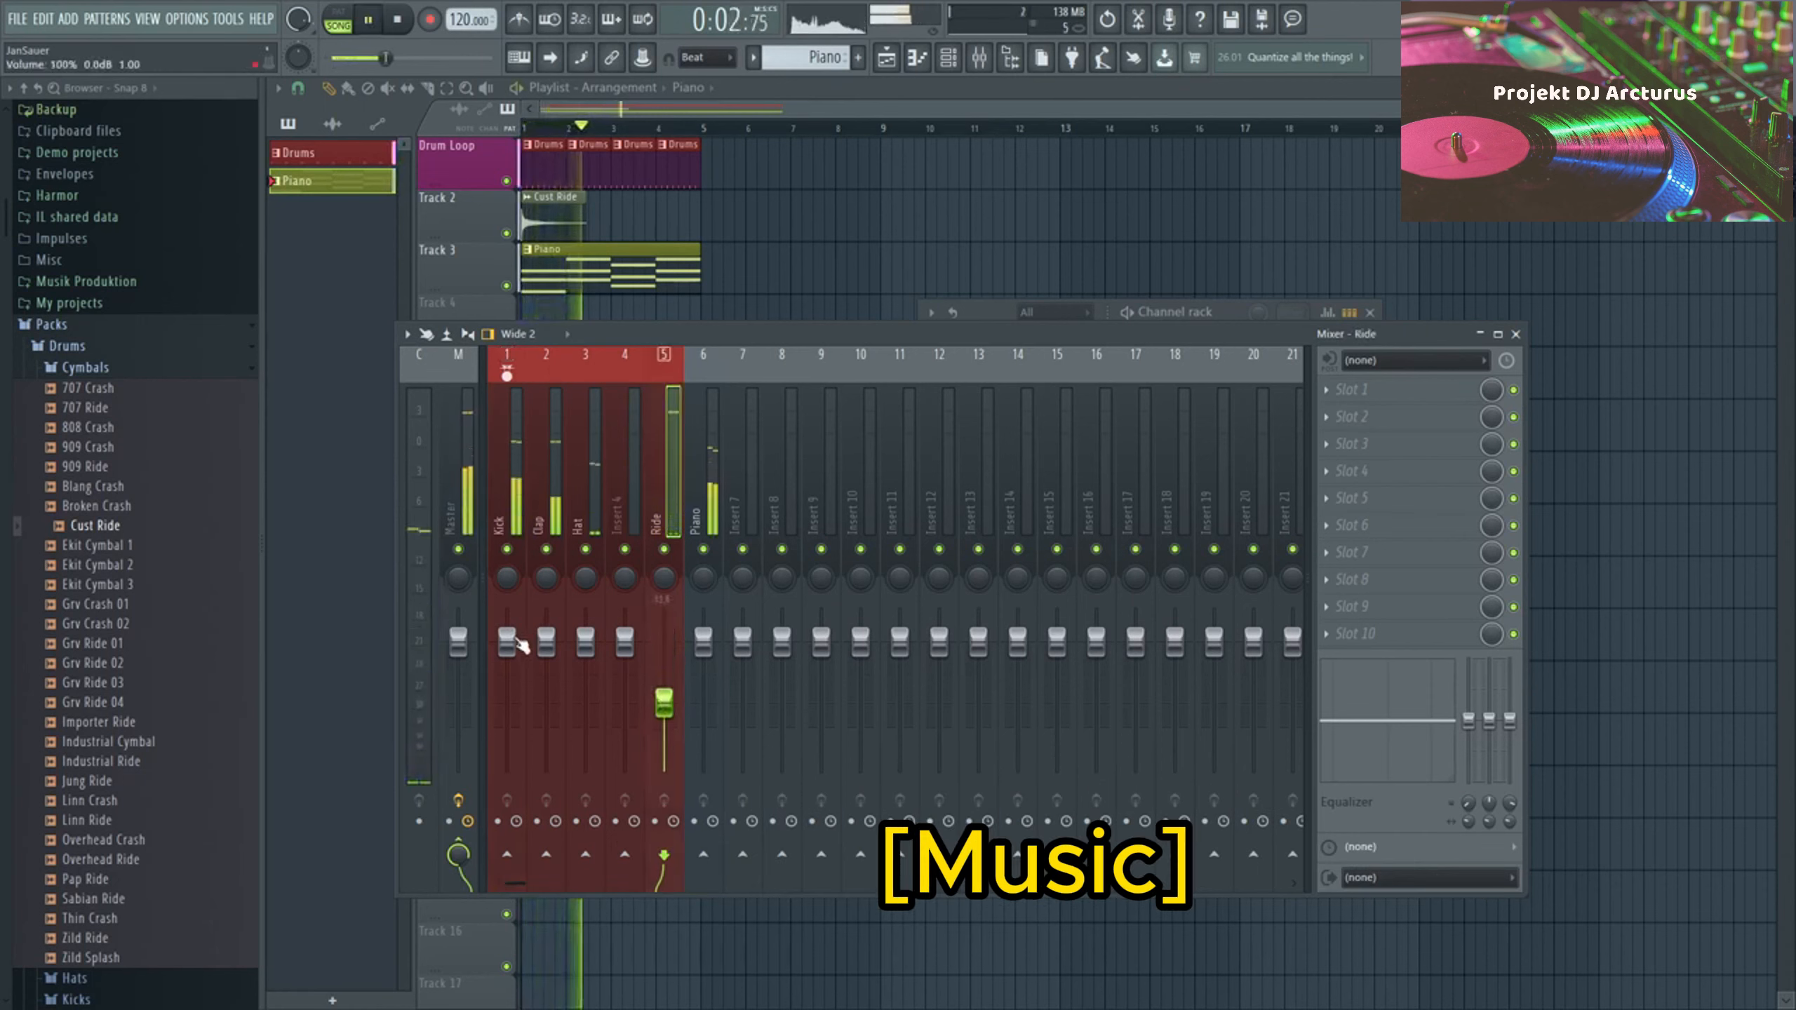
{"action": "left_click_drag", "start_coordinate": [517, 642], "coordinate": [586, 681]}
{"action": "key", "text": "space"}
{"action": "left_click_drag", "start_coordinate": [703, 642], "coordinate": [703, 661]}
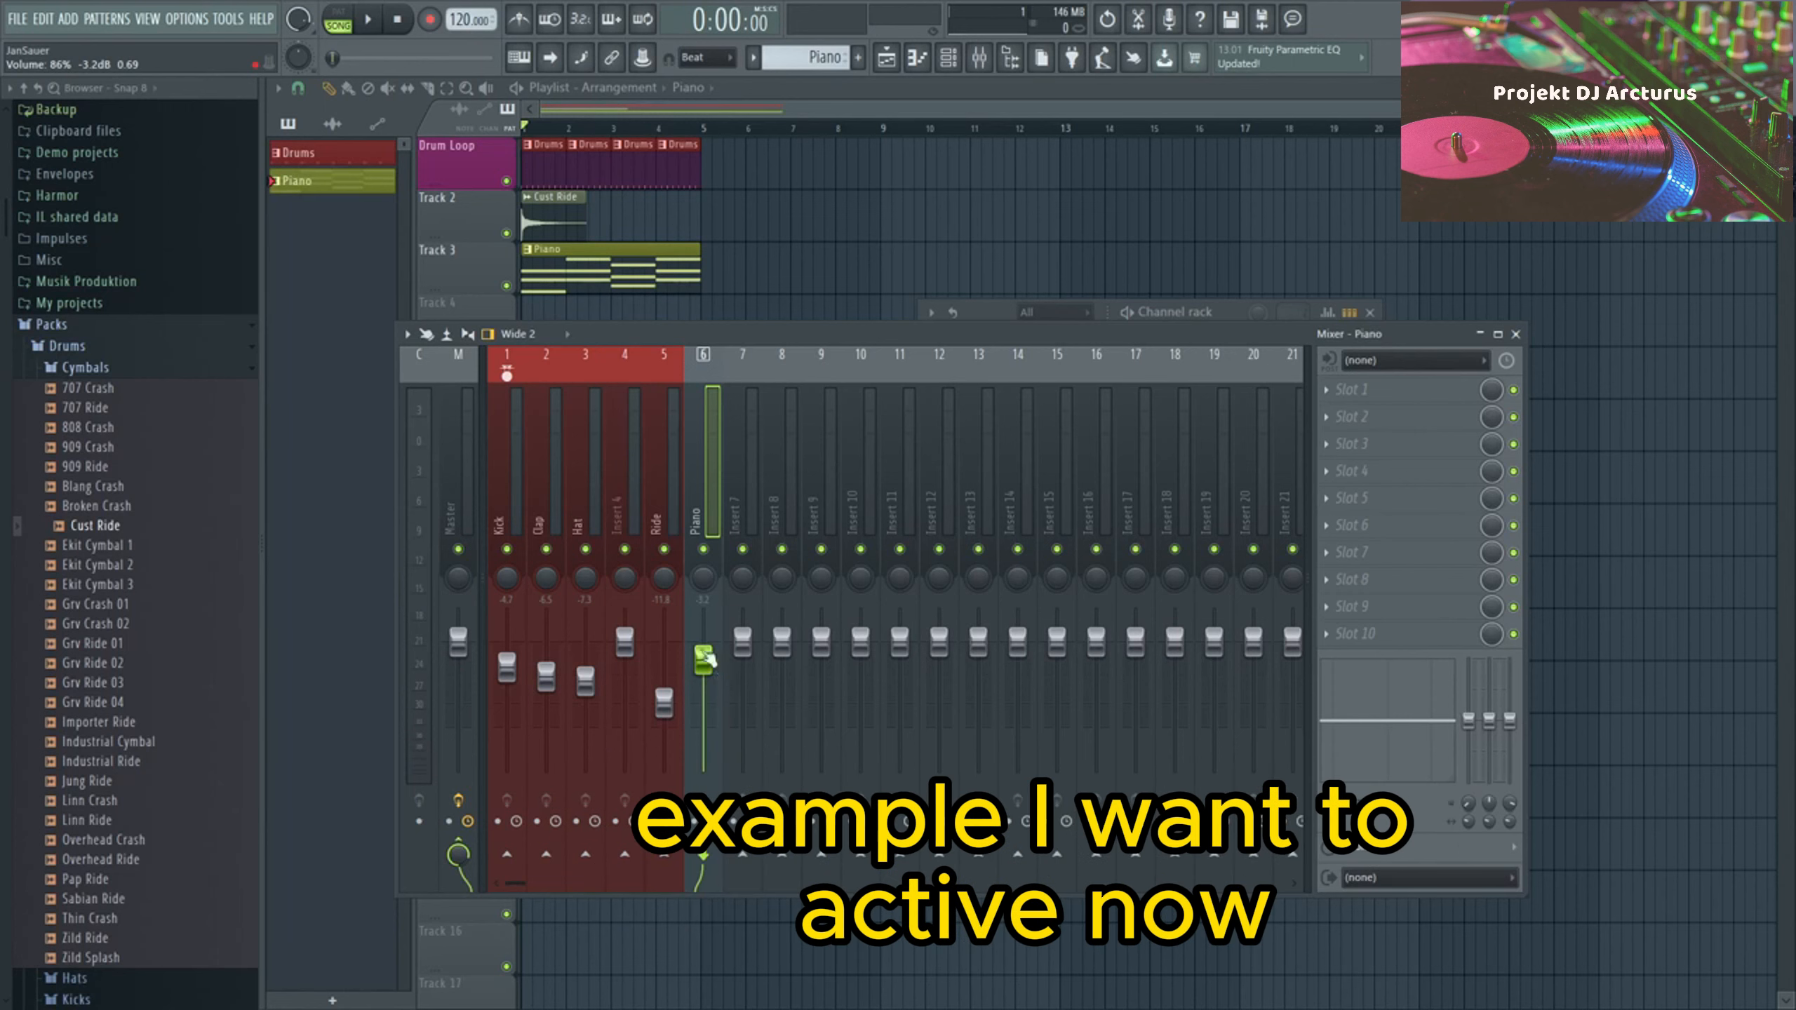
- Load Fruity Parametric EQ 2 into the first effect slot of the Kick mixer track
{"action": "left_click", "coordinate": [523, 511]}
{"action": "left_click", "coordinate": [1352, 389]}
{"action": "mouse_move", "coordinate": [1351, 415]}
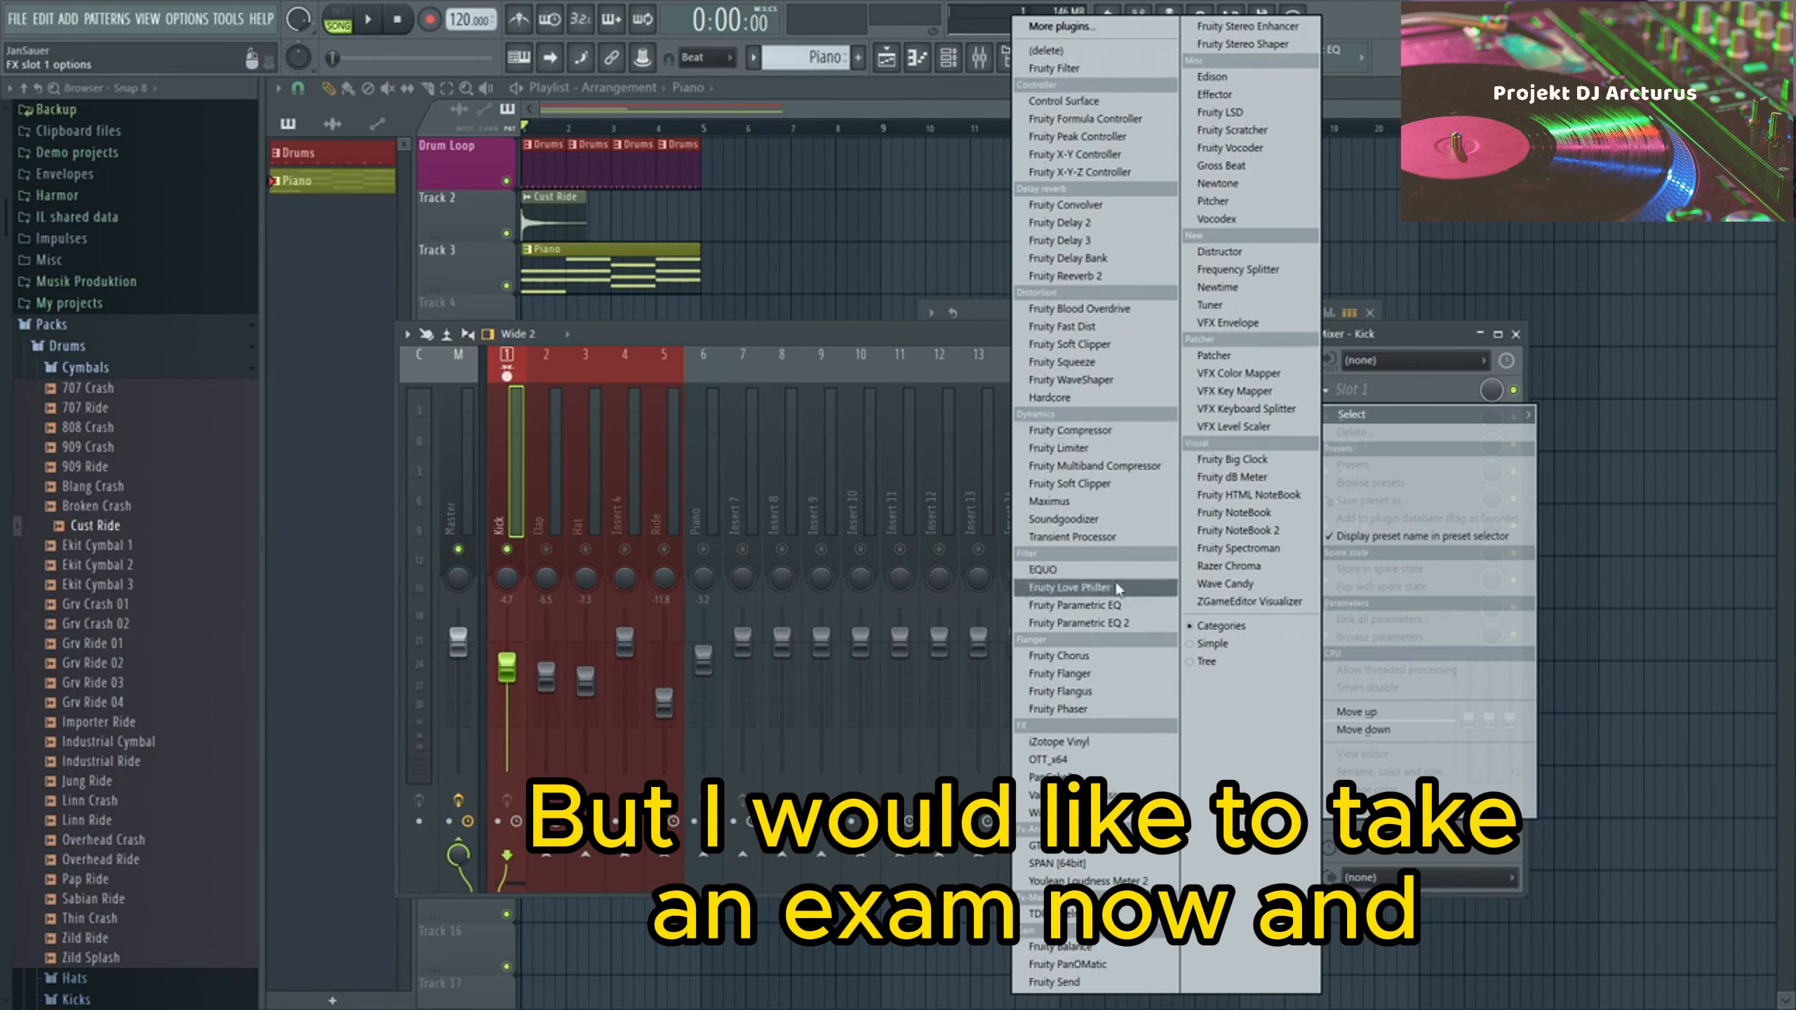
{"action": "left_click", "coordinate": [1110, 623]}
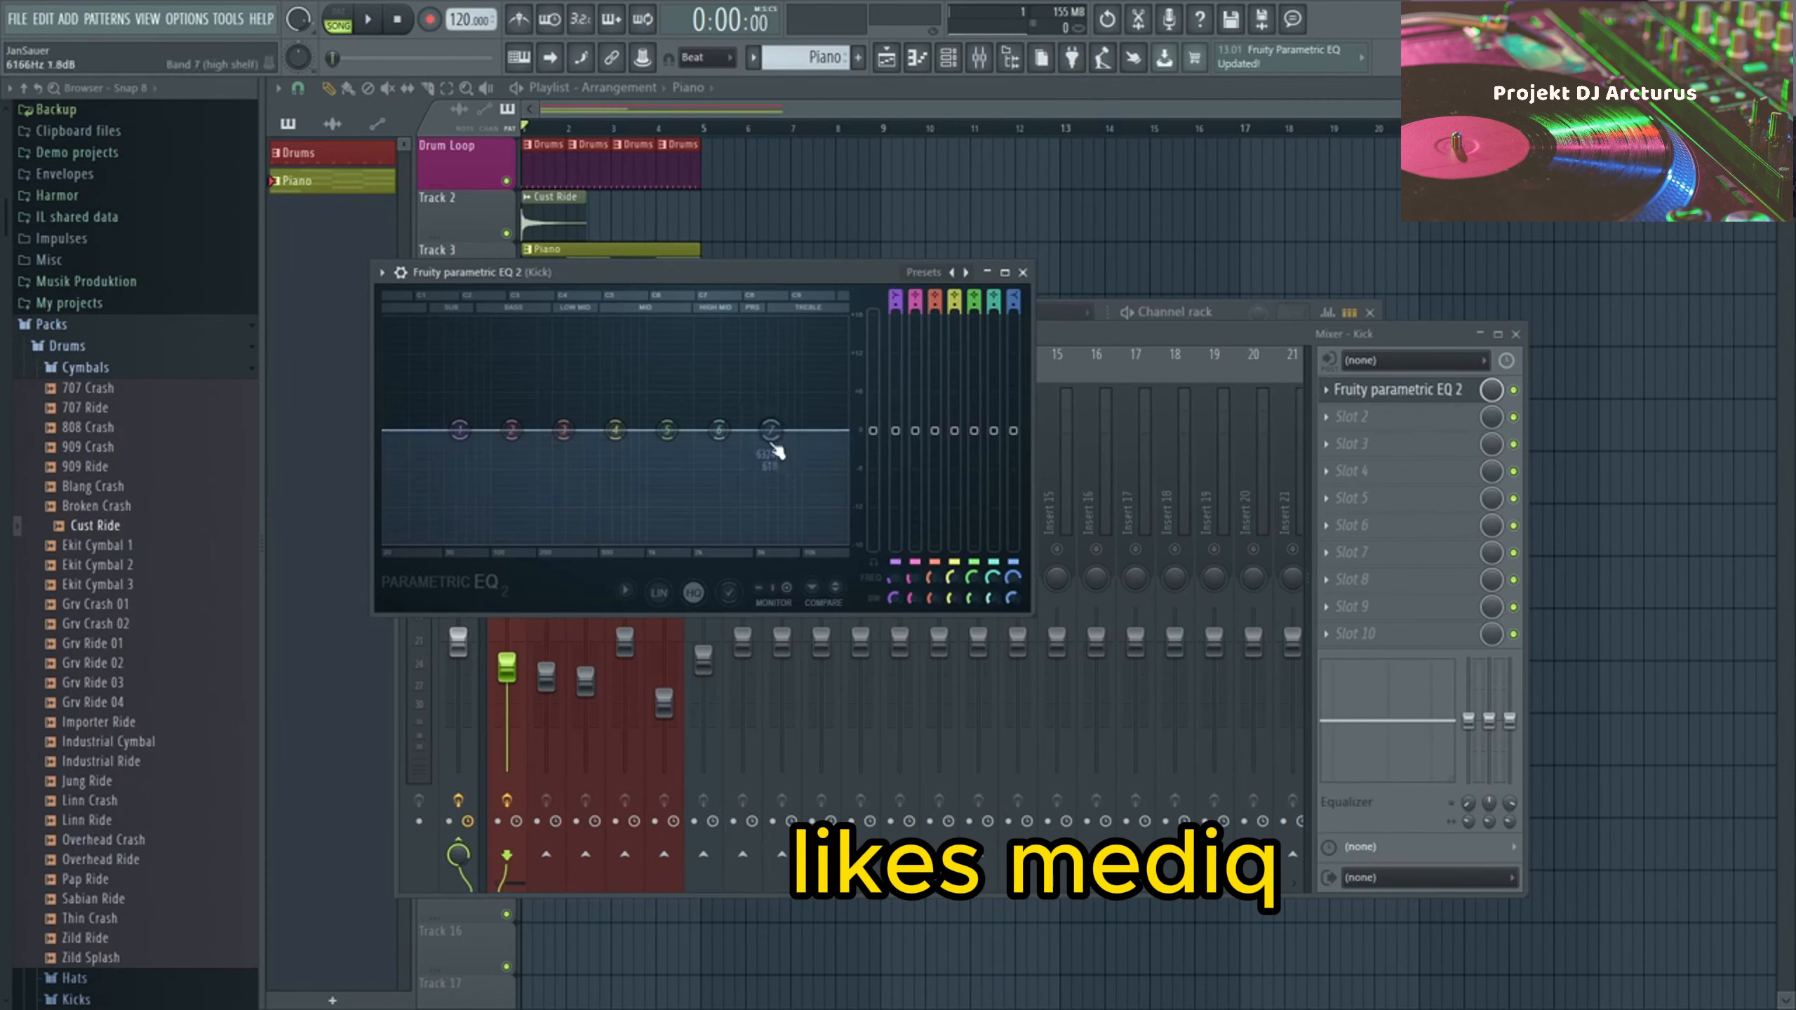
- During playback, strongly cut the Kick EQ's high shelf band 7 and lower the Kick fader to about -9.4 dB
{"action": "key", "text": "space"}
{"action": "left_click_drag", "start_coordinate": [771, 428], "coordinate": [755, 537]}
{"action": "left_click_drag", "start_coordinate": [508, 669], "coordinate": [514, 693]}
{"action": "key", "text": "space"}
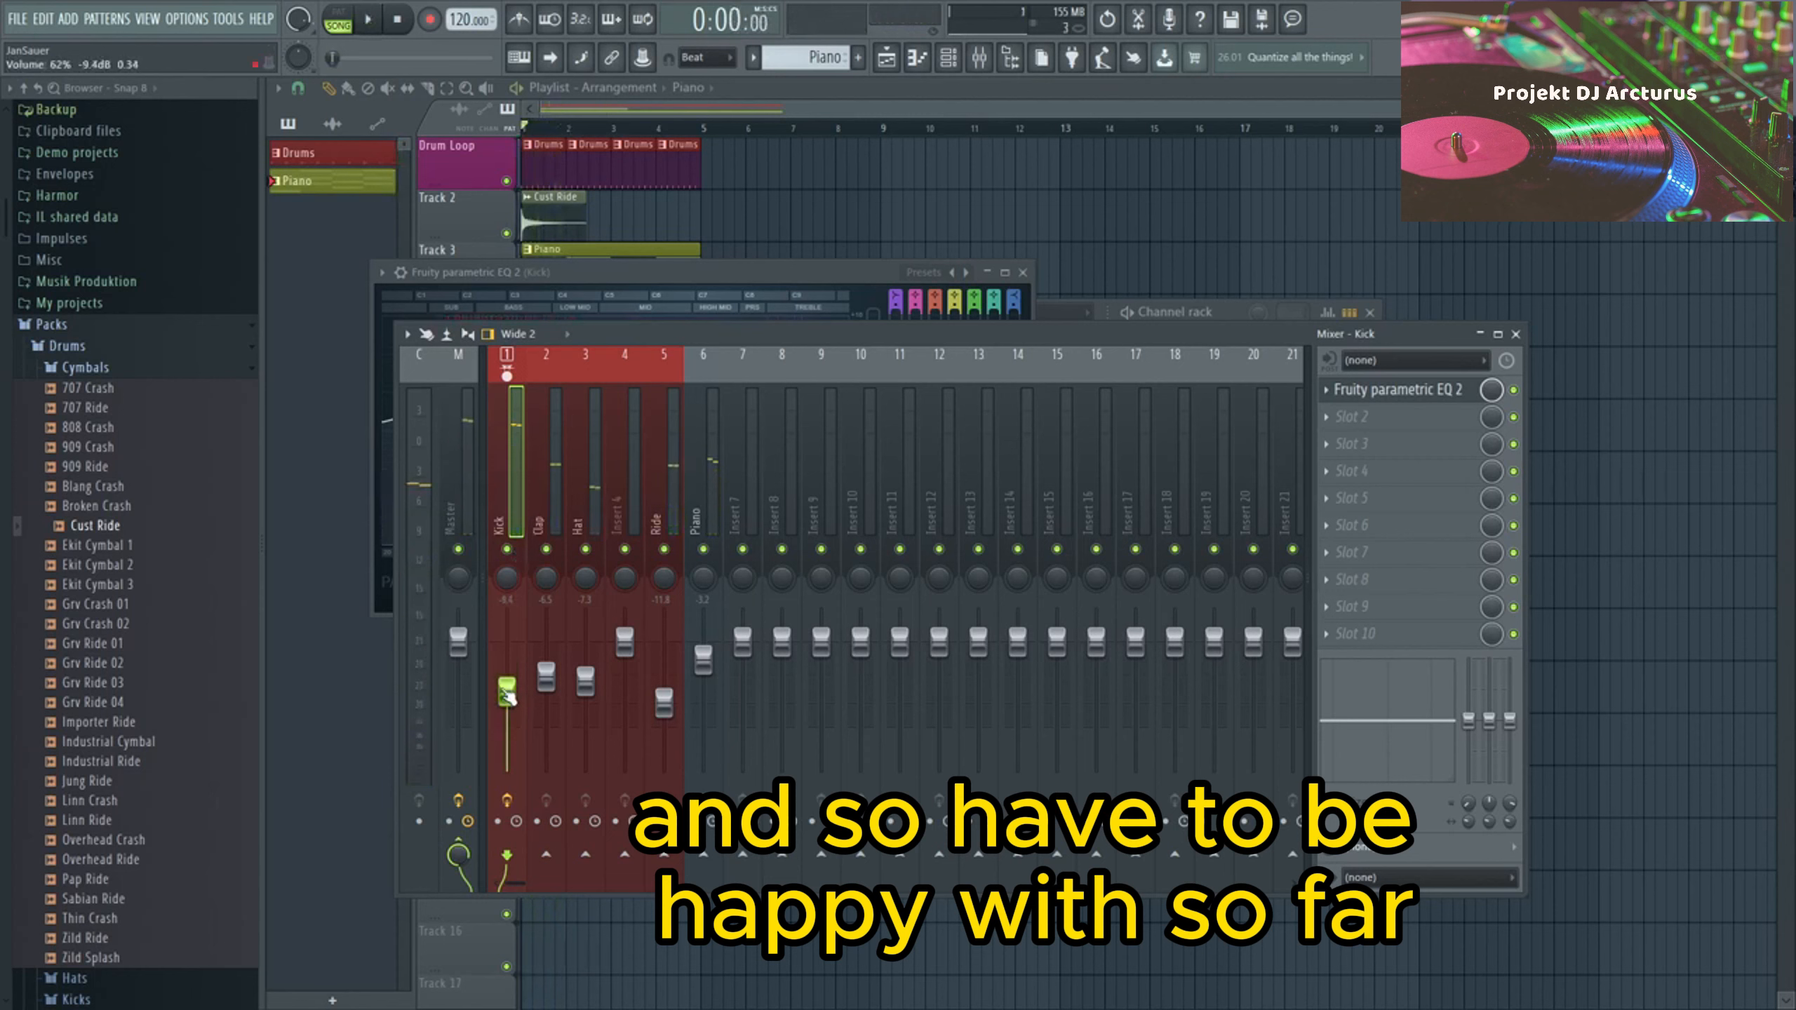